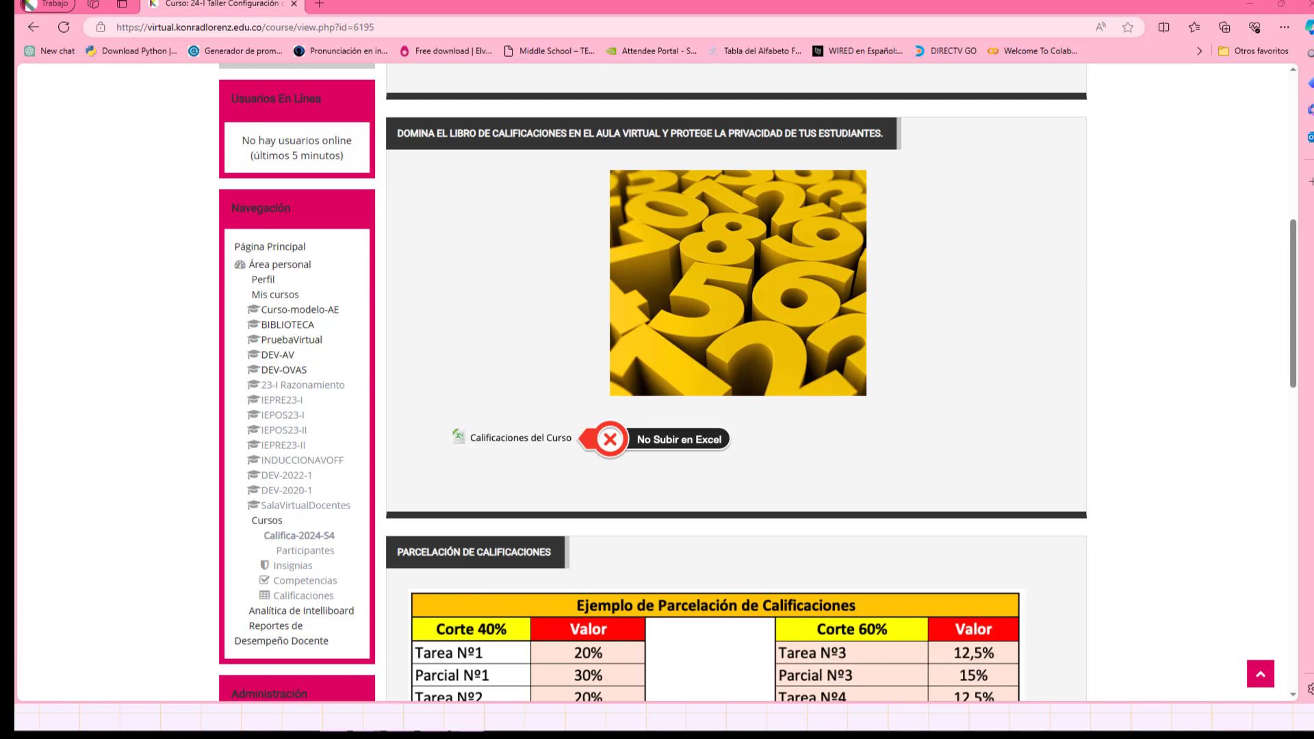
# Open the course's grade setup page, Configuración Calificaciones, from the course administration options
pyautogui.scroll(-3, 73, 421)
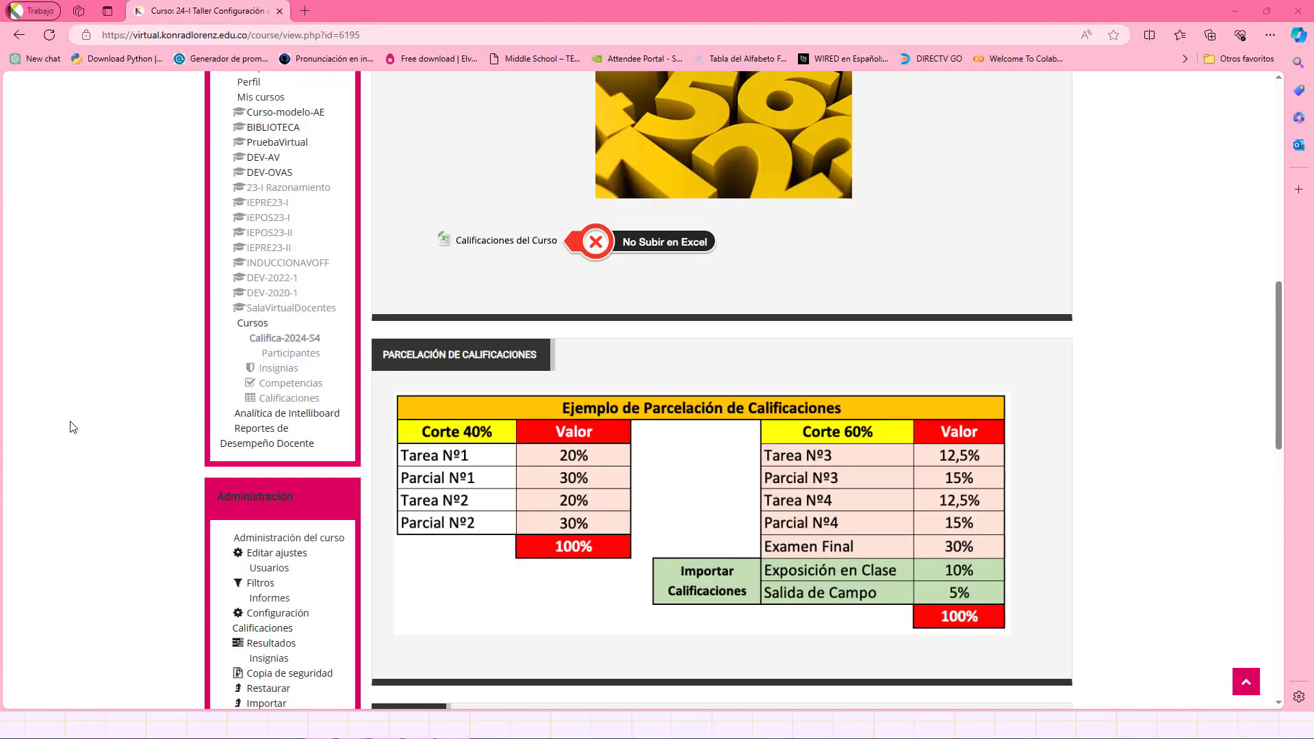
pyautogui.scroll(-3, 77, 426)
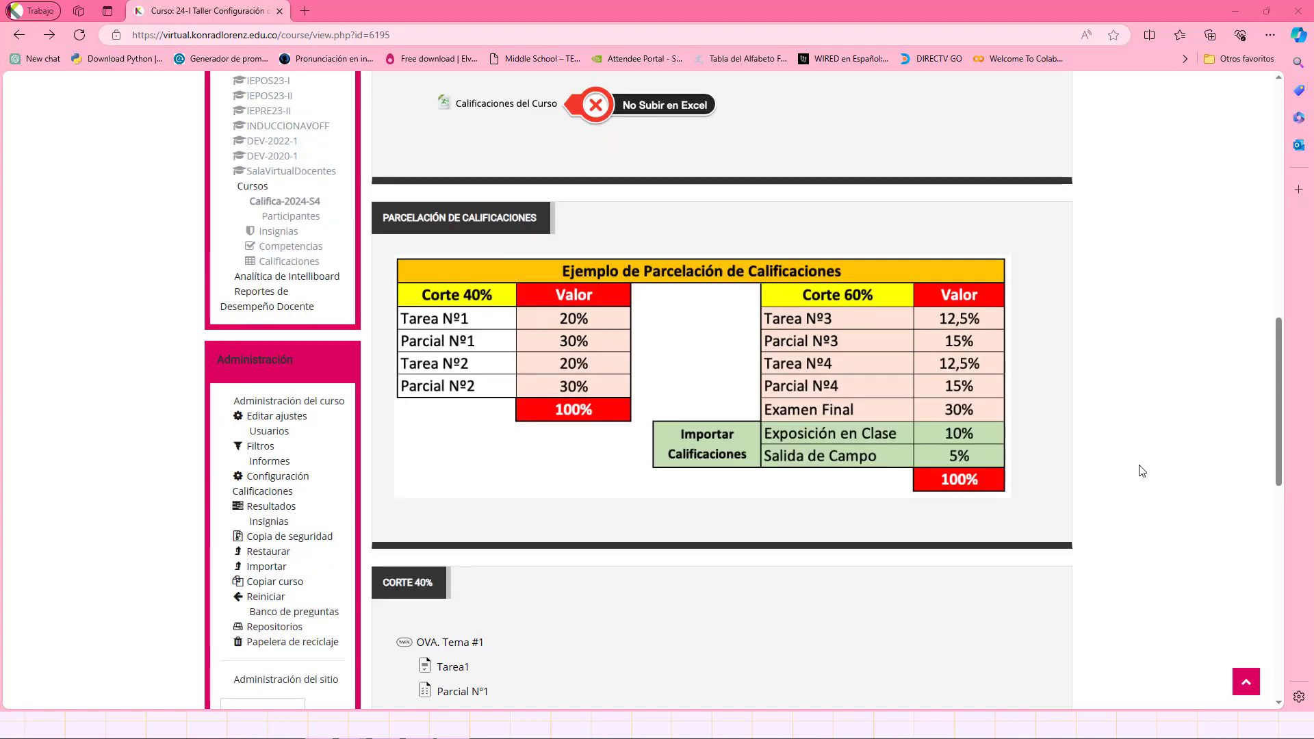
pyautogui.scroll(-7, 1110, 468)
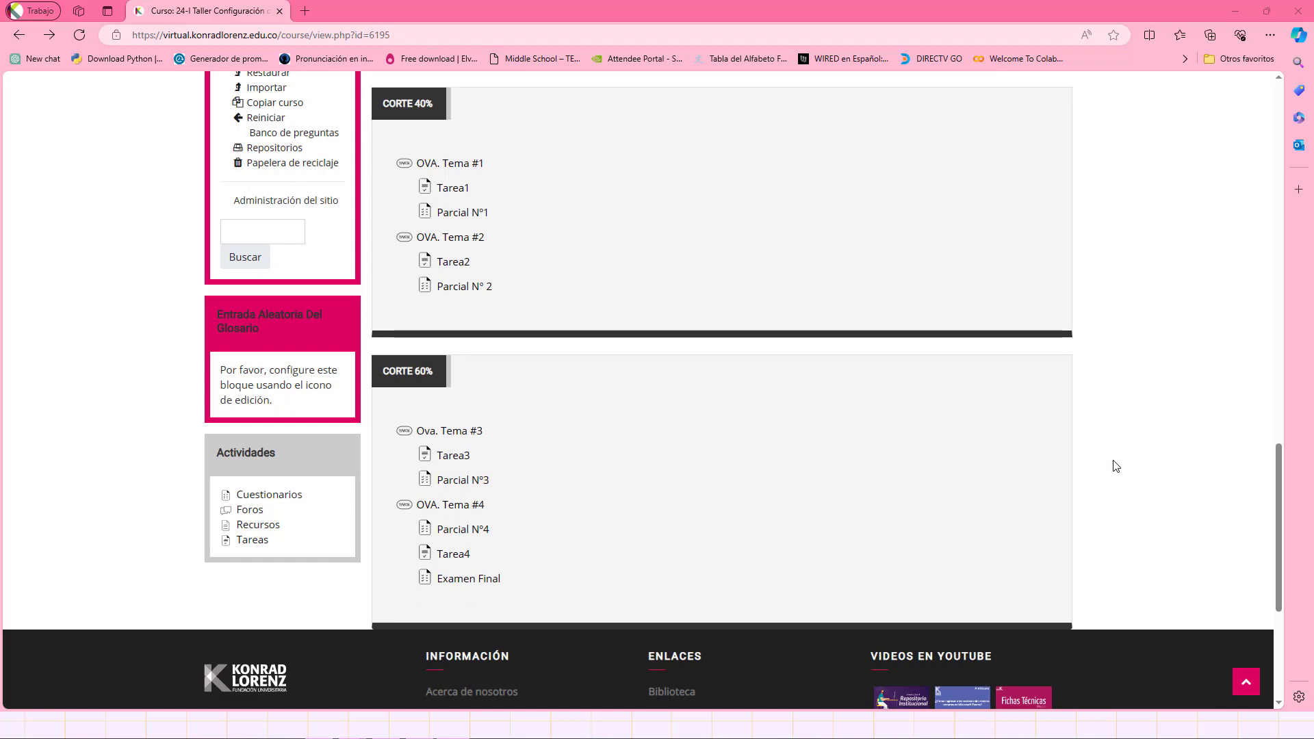
pyautogui.scroll(-1, 1117, 466)
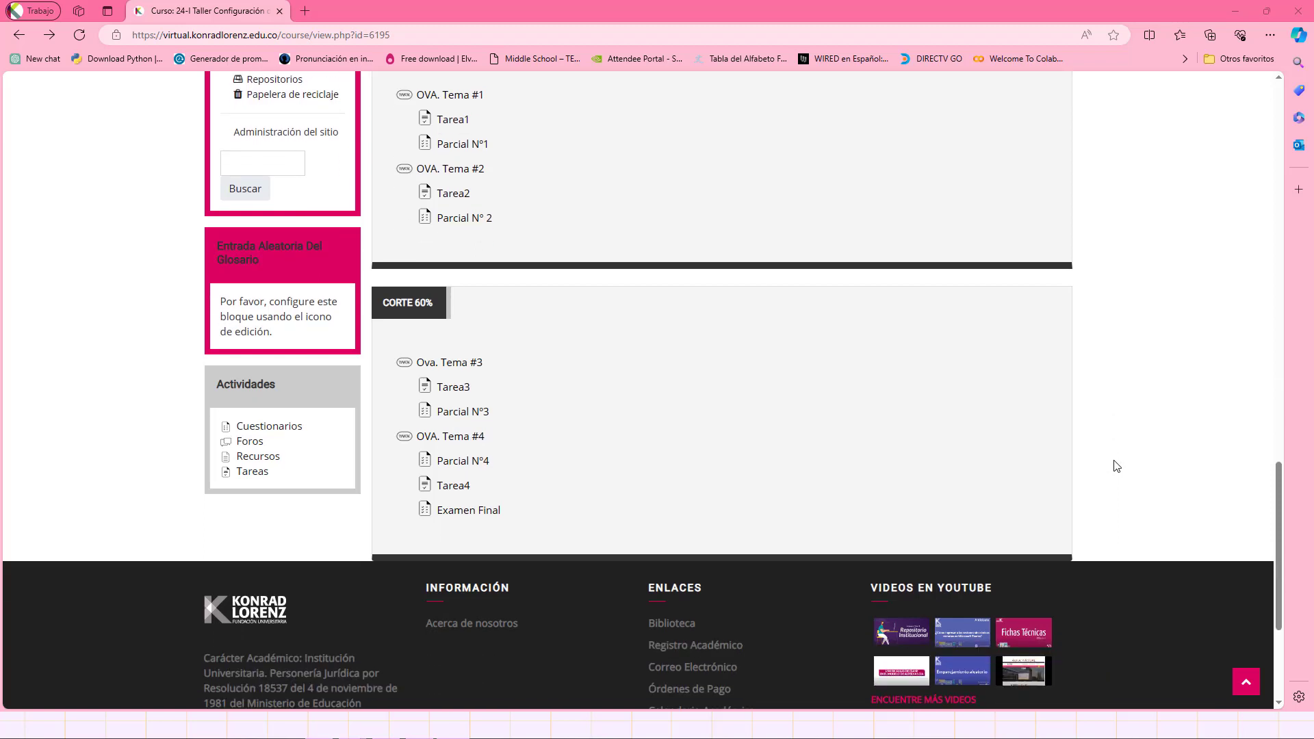
pyautogui.scroll(1, 1116, 466)
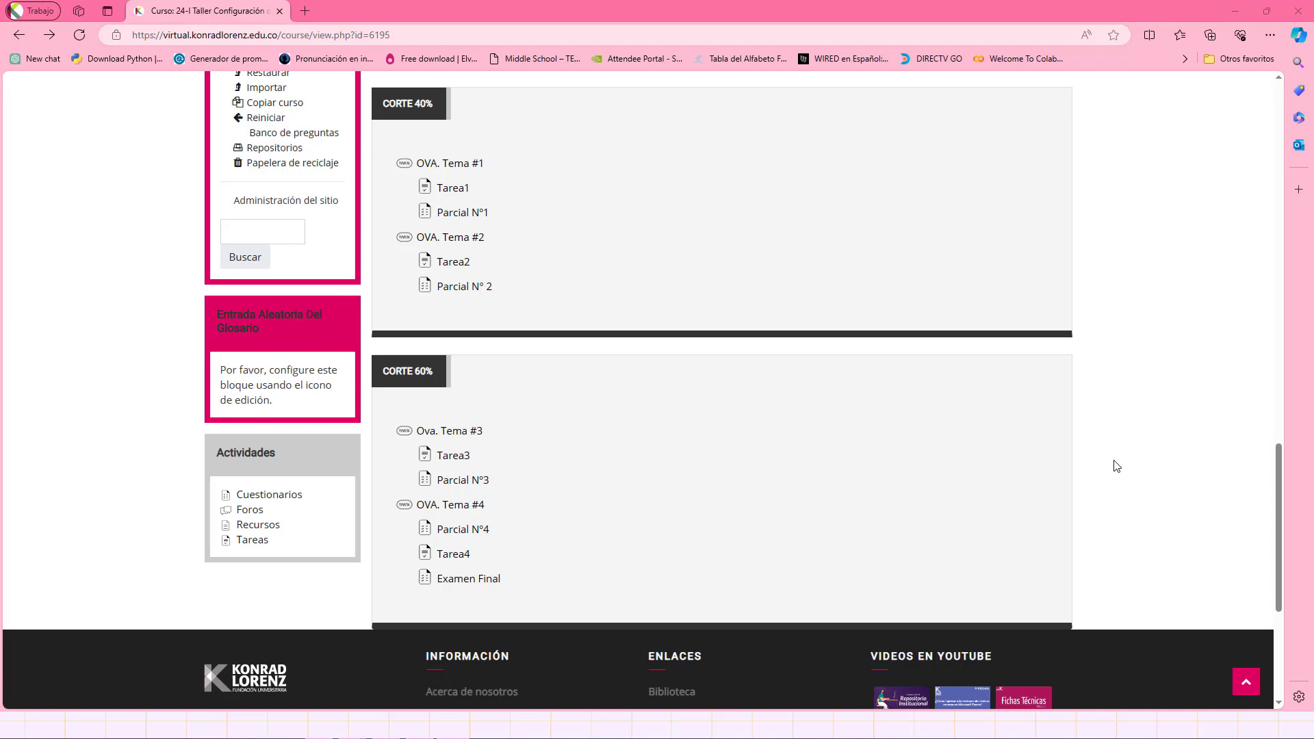
pyautogui.scroll(3, 1116, 466)
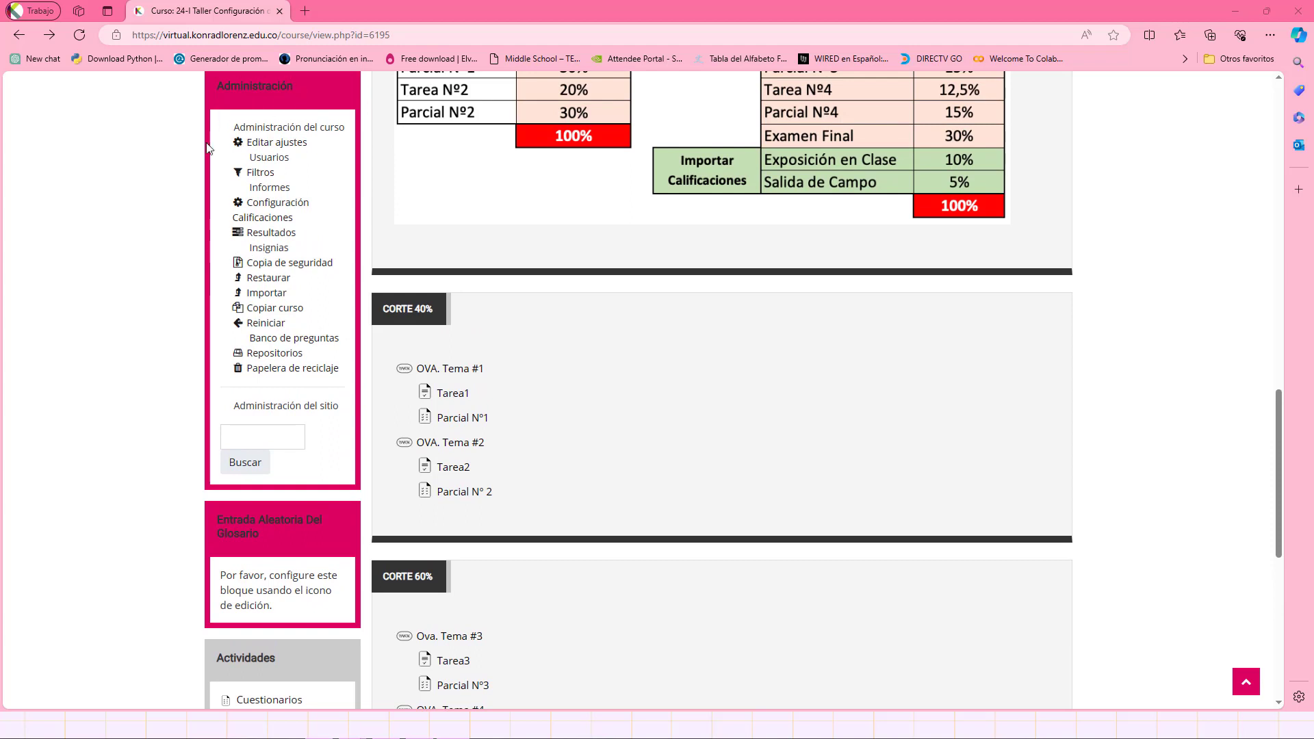
pyautogui.click(287, 208)
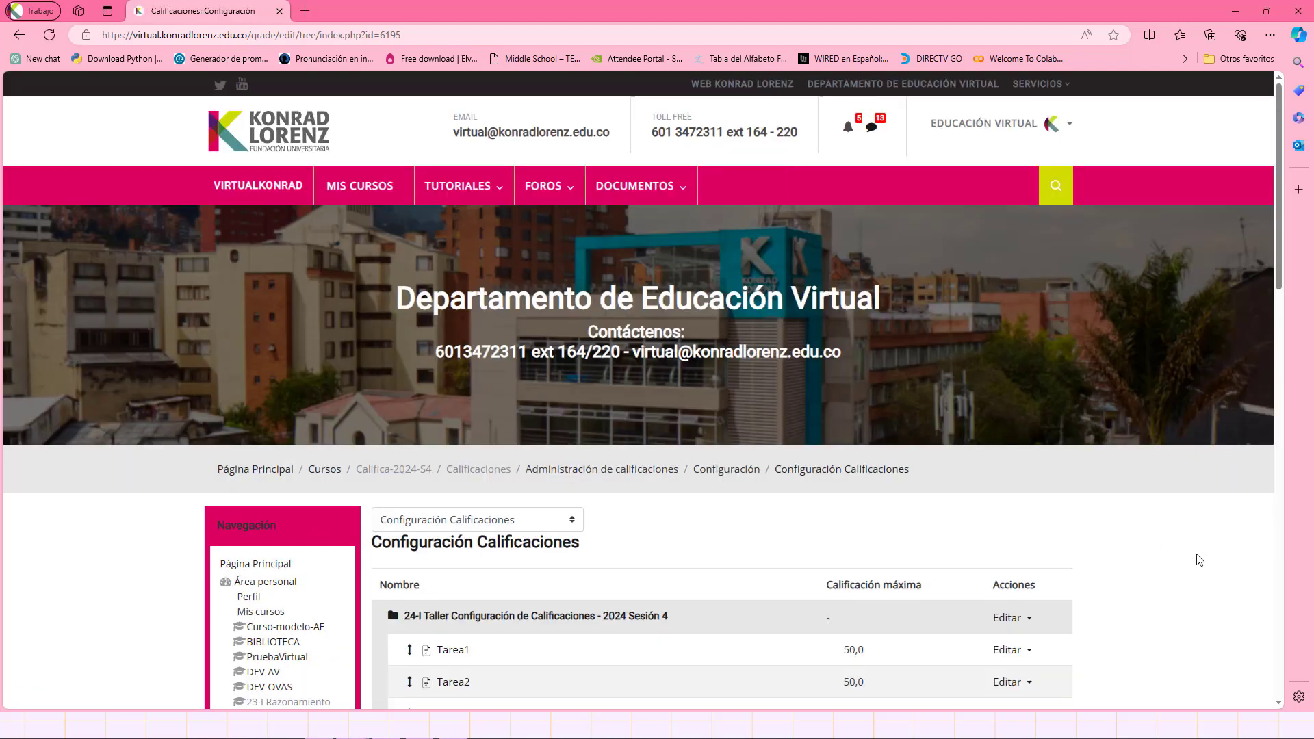
# Start a new grade category in the gradebook and name it "Corte 40%"
pyautogui.scroll(-6, 1199, 560)
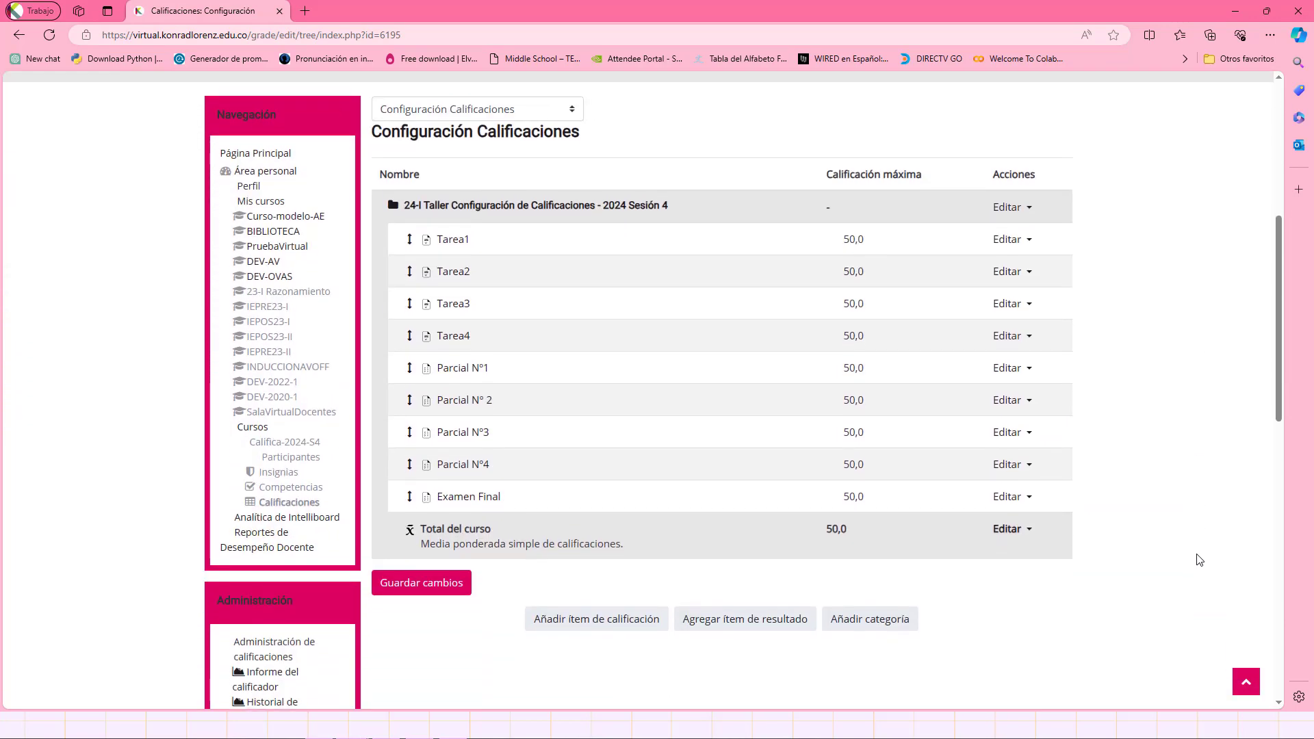
pyautogui.scroll(-1, 1199, 560)
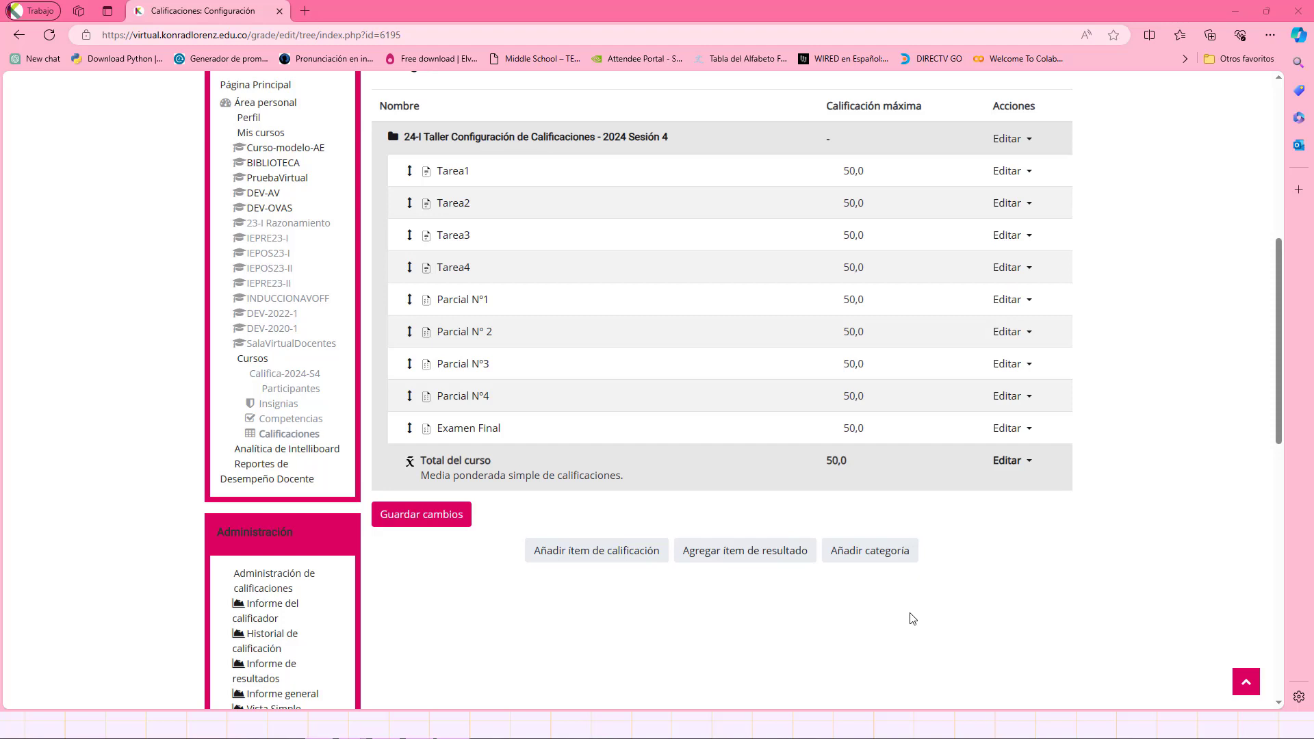
pyautogui.click(877, 558)
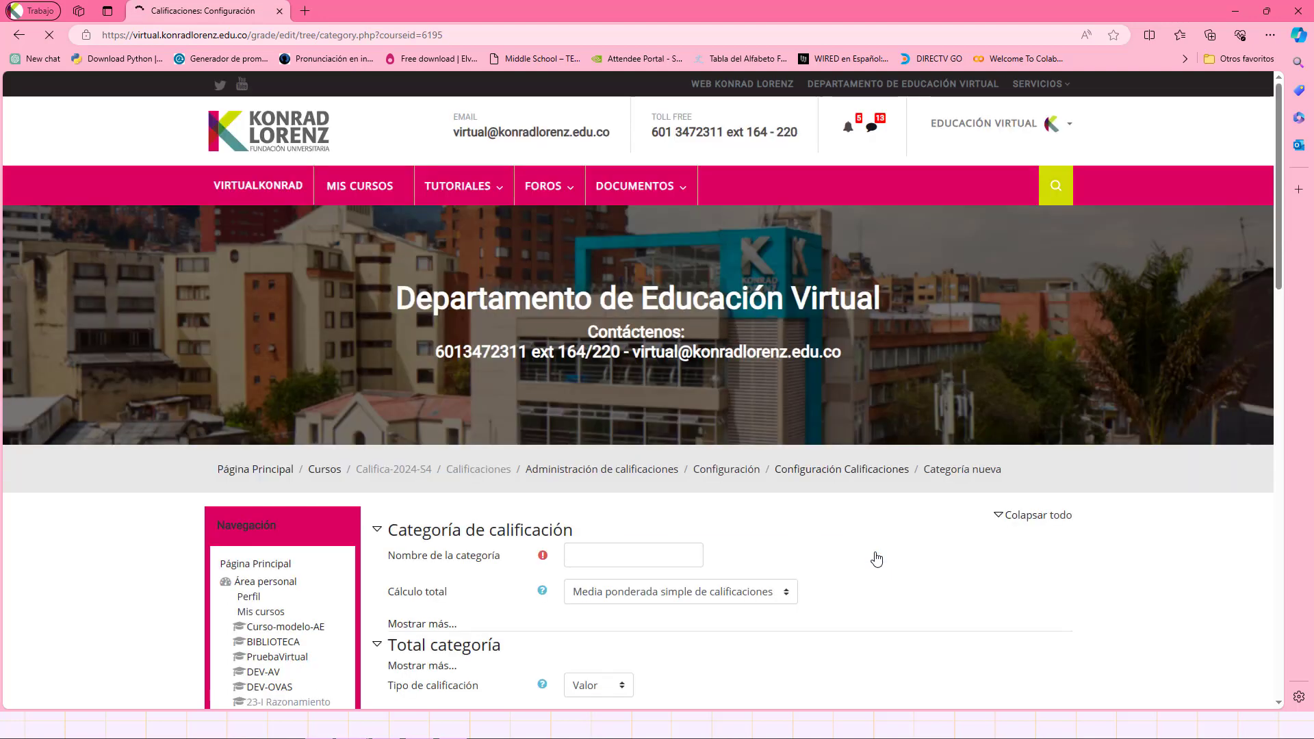
pyautogui.scroll(-6, 891, 555)
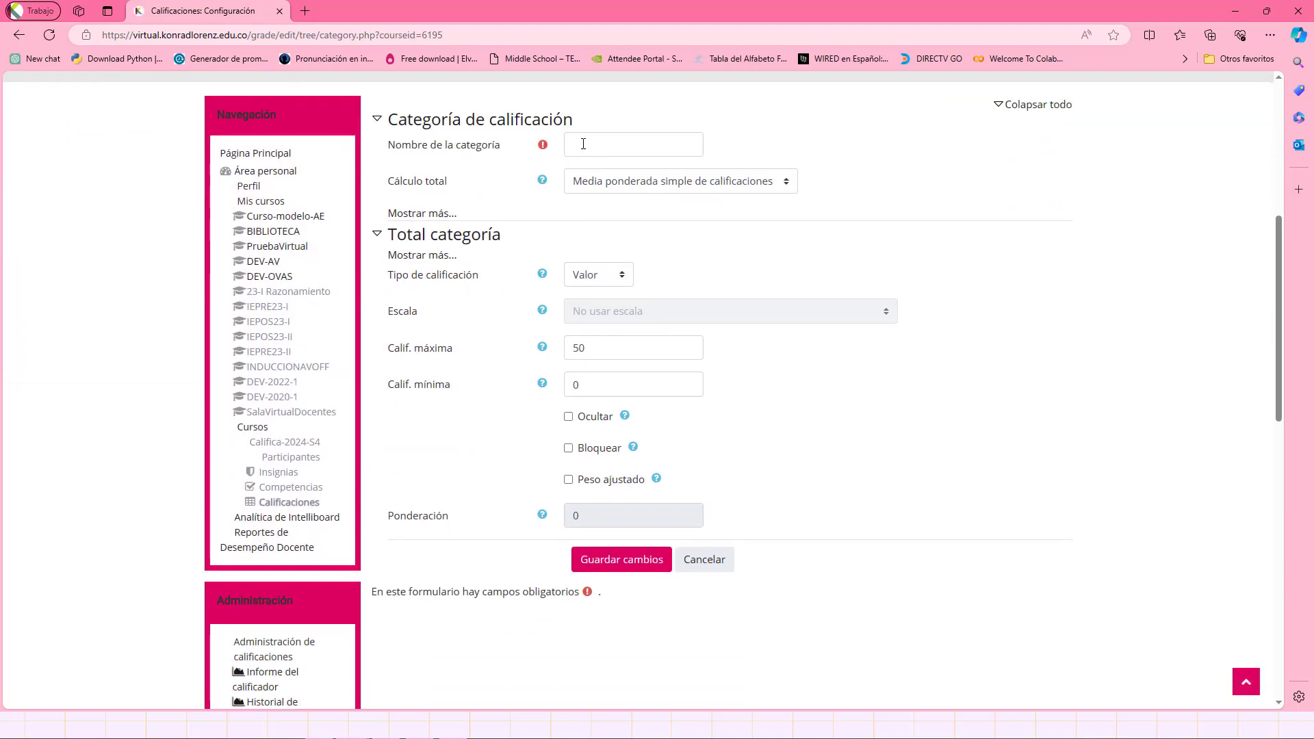
pyautogui.click(577, 147)
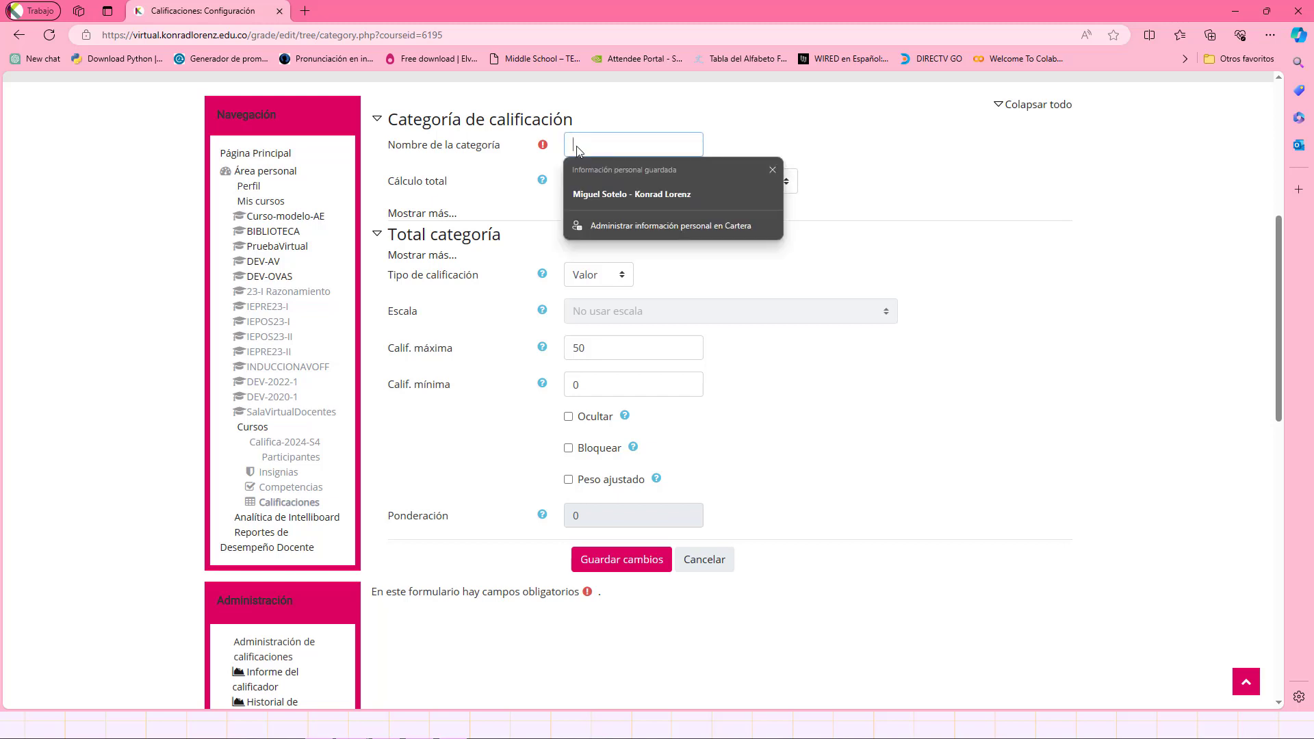
pyautogui.write('C')
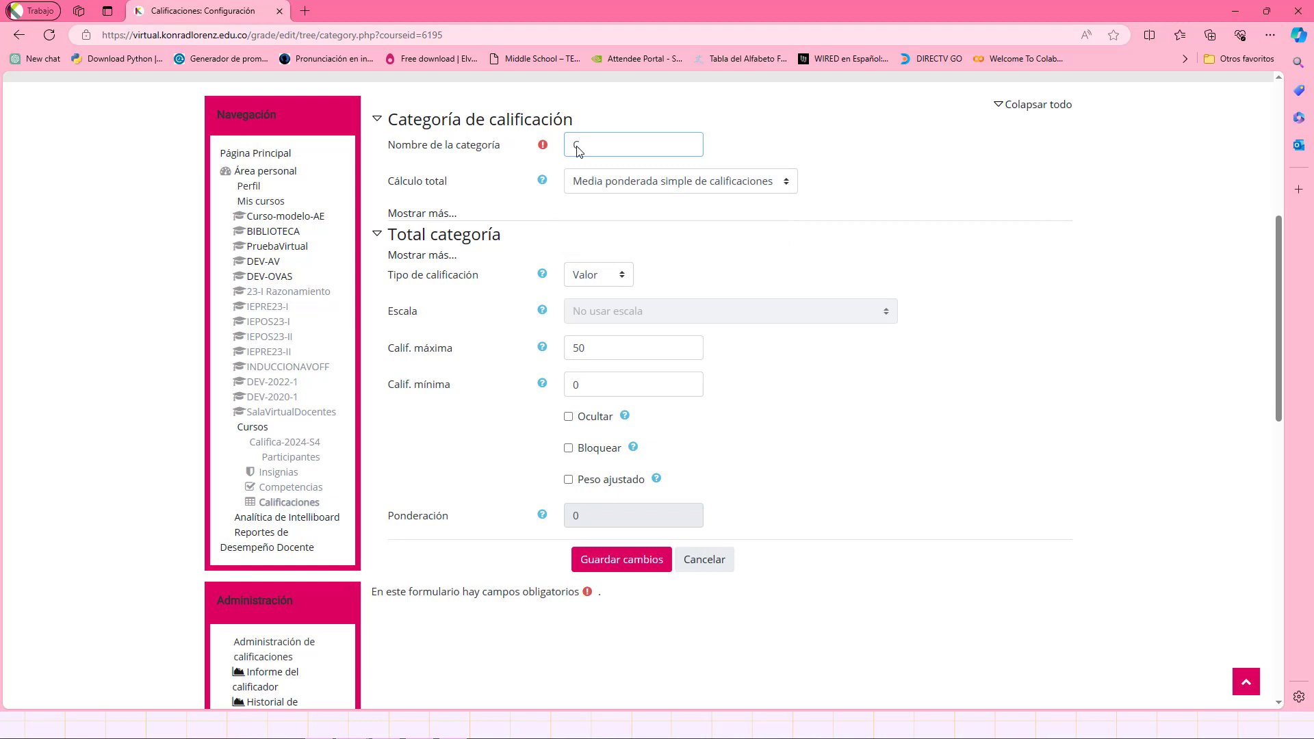
pyautogui.write('o')
pyautogui.write('rte')
pyautogui.write(' 40')
pyautogui.write('$')
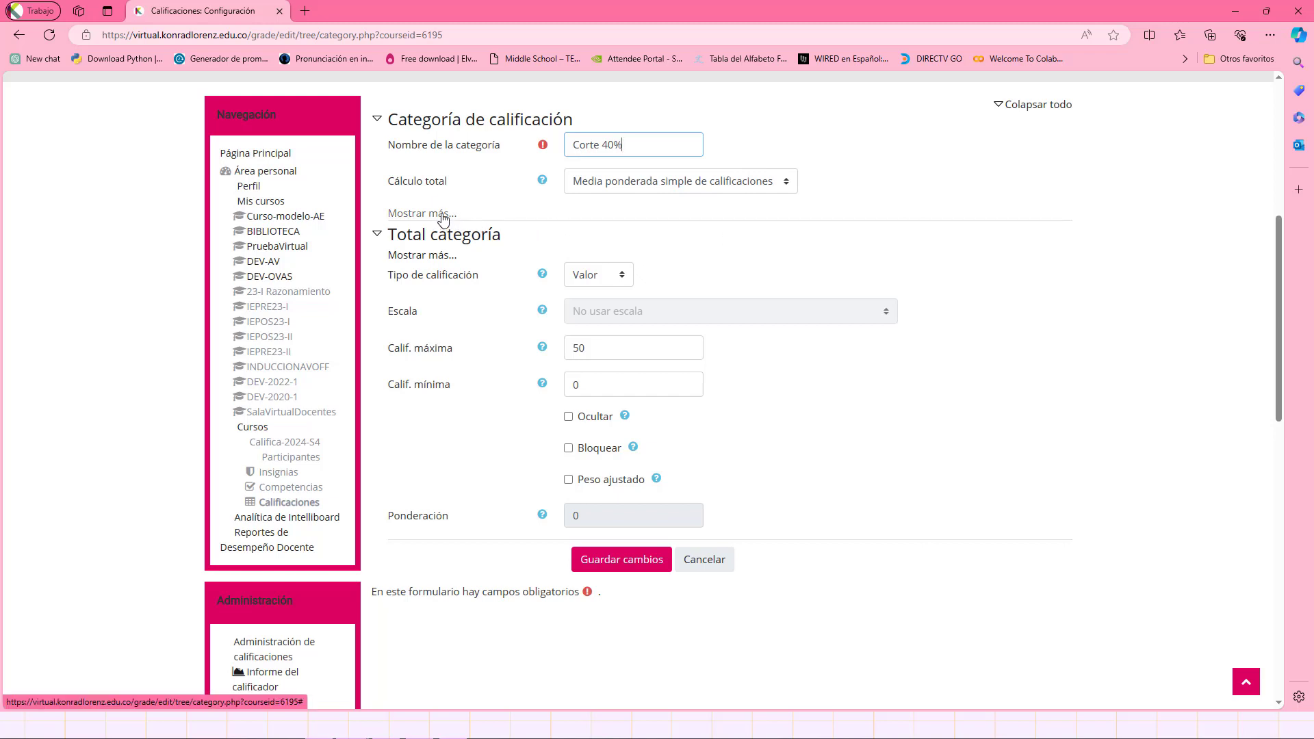
# Reveal the additional calculation options for the Corte 40% category, review its grade settings, and save the category
pyautogui.click(443, 214)
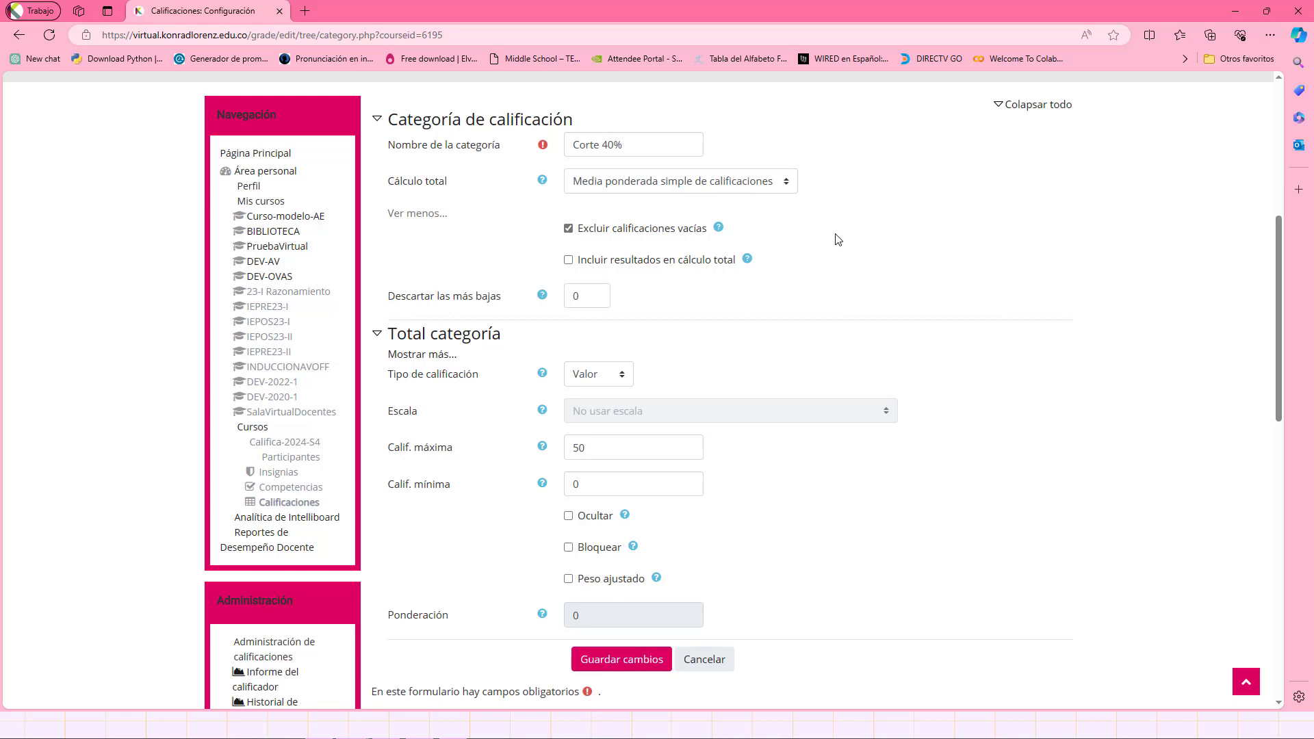
pyautogui.scroll(-1, 838, 240)
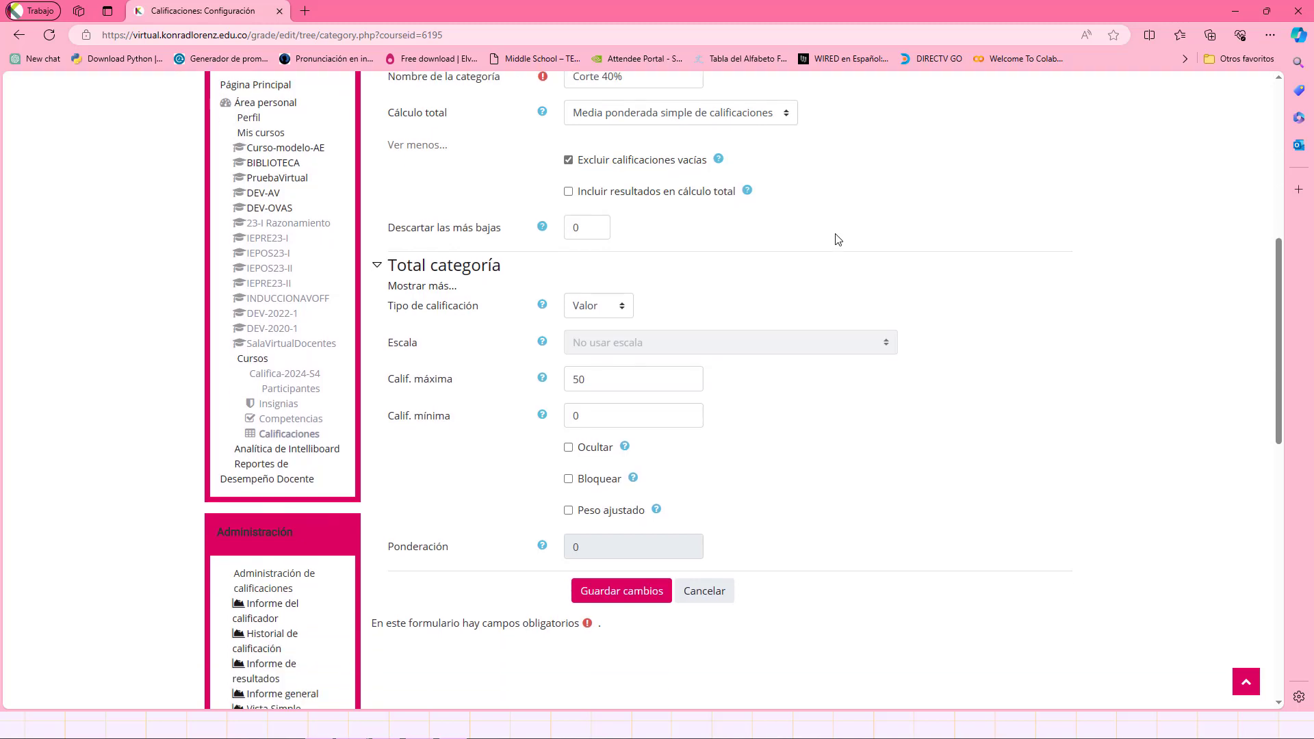
pyautogui.scroll(-2, 839, 239)
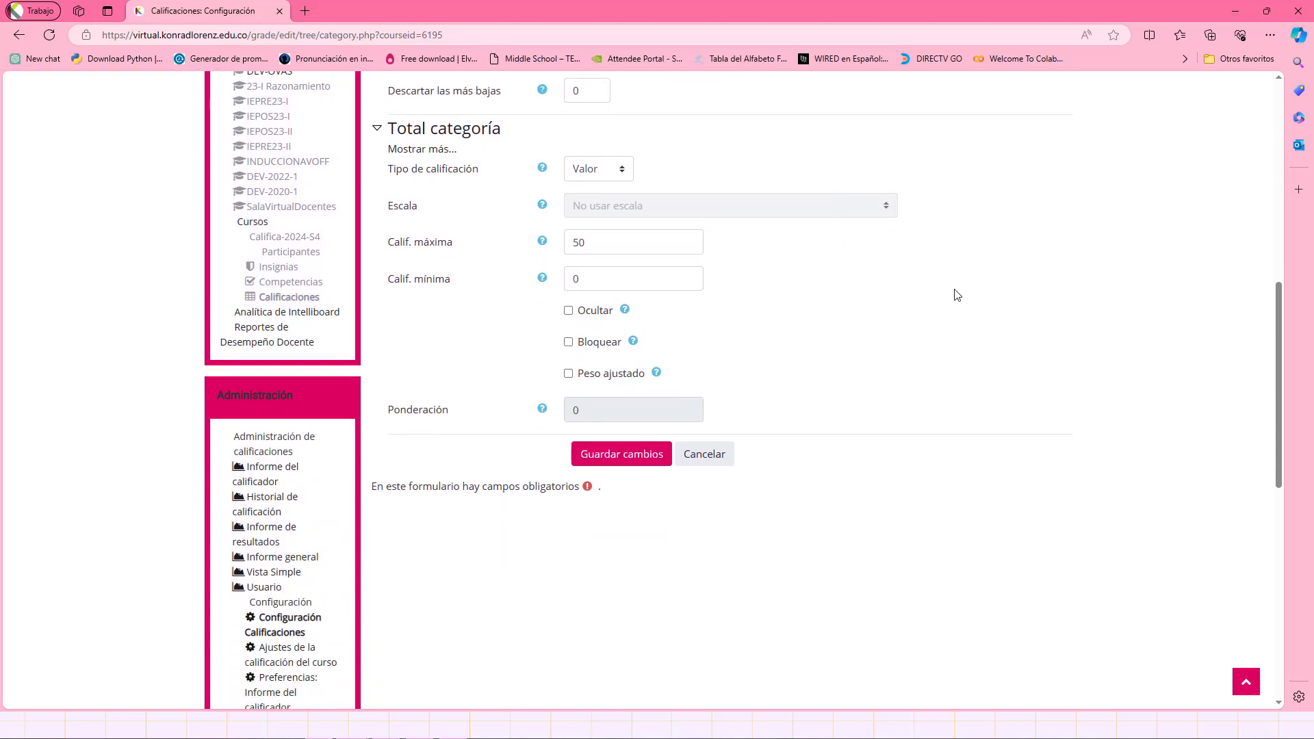
pyautogui.moveTo(594, 242); pyautogui.dragTo(566, 241)
pyautogui.click(802, 270)
pyautogui.scroll(4, 801, 286)
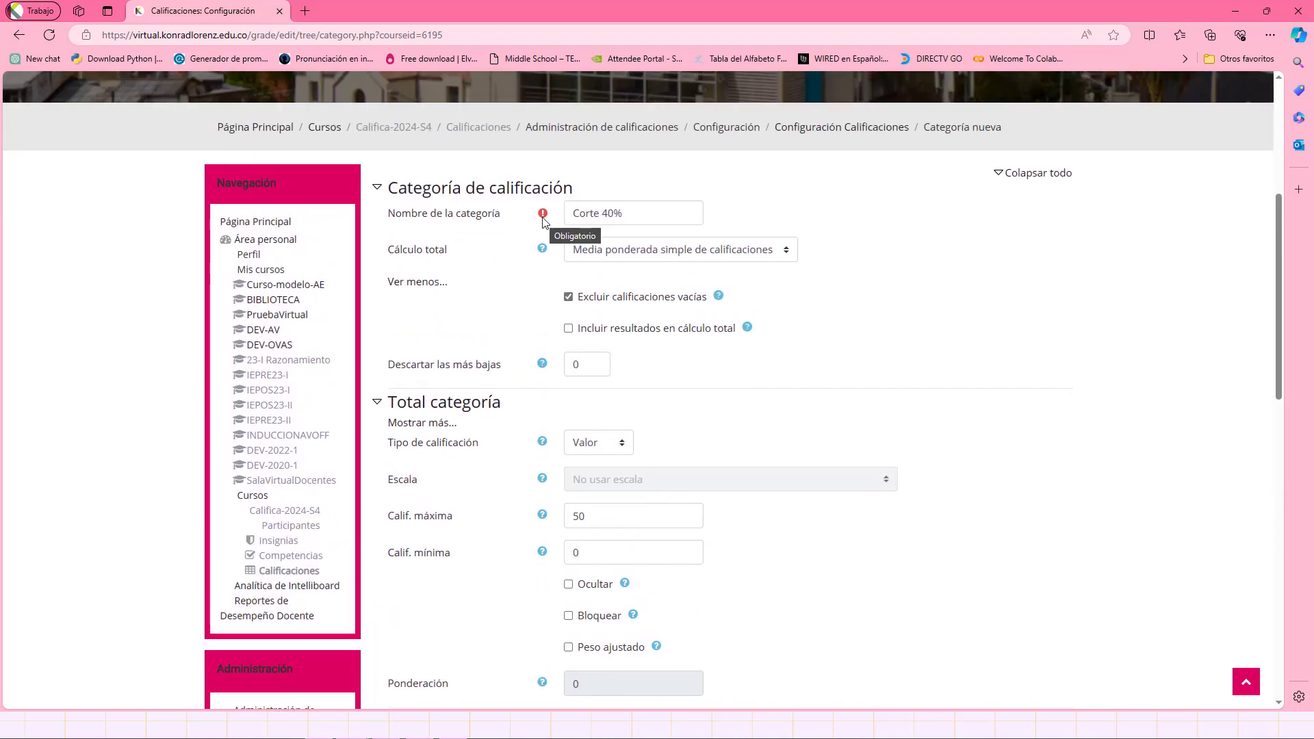
pyautogui.scroll(-5, 783, 411)
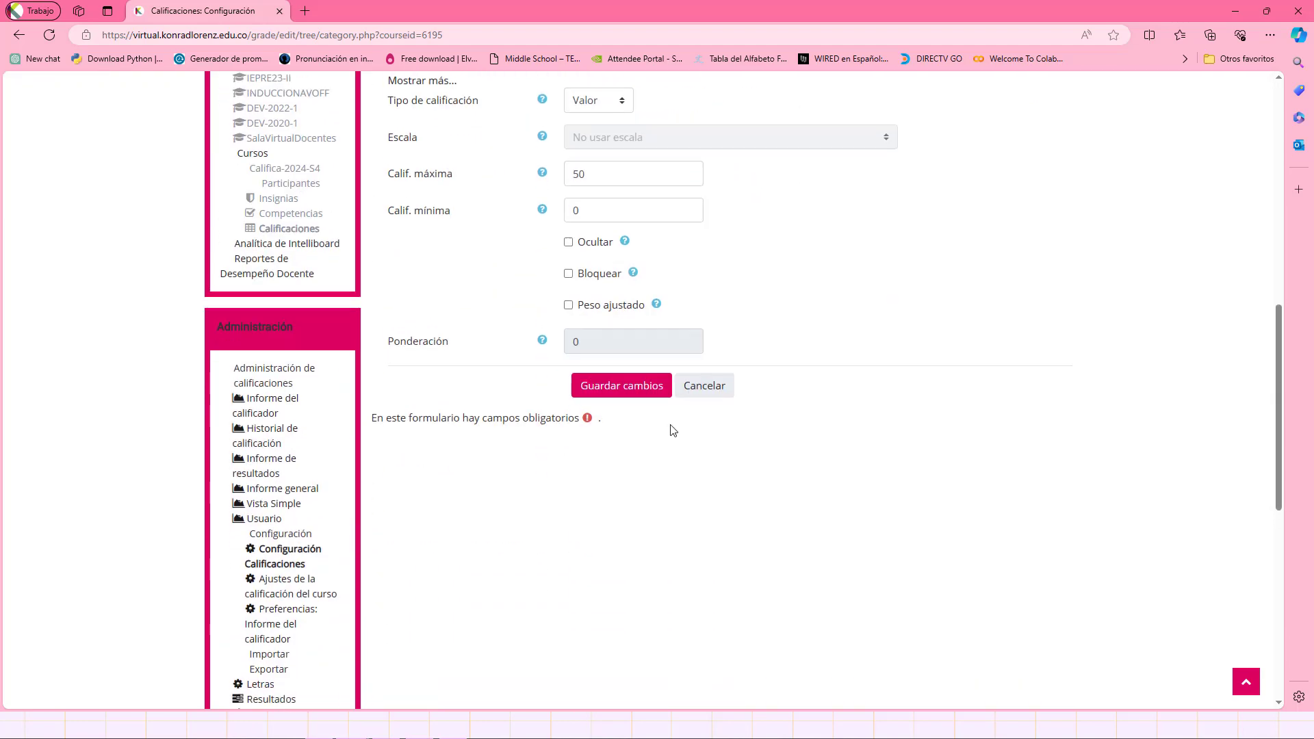
pyautogui.click(624, 390)
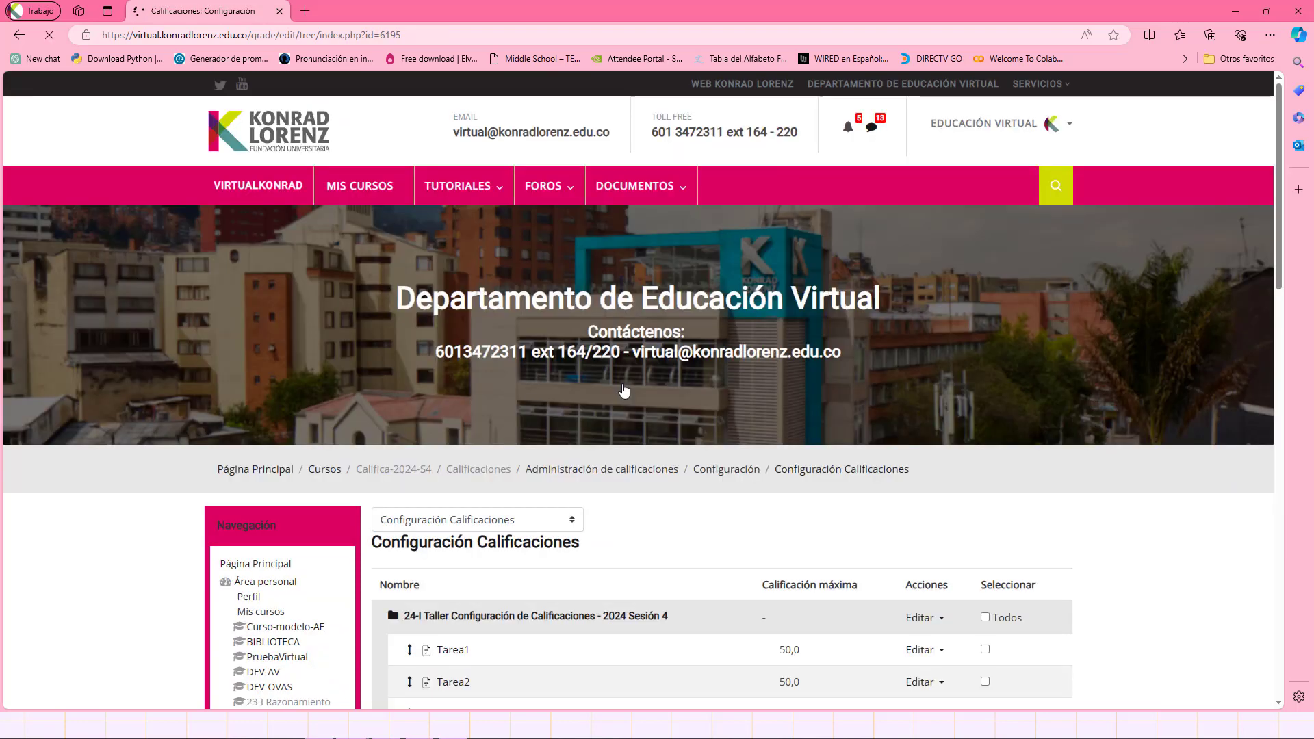
# Add a second grade category named "Corte 60%" and save it
pyautogui.scroll(-7, 972, 431)
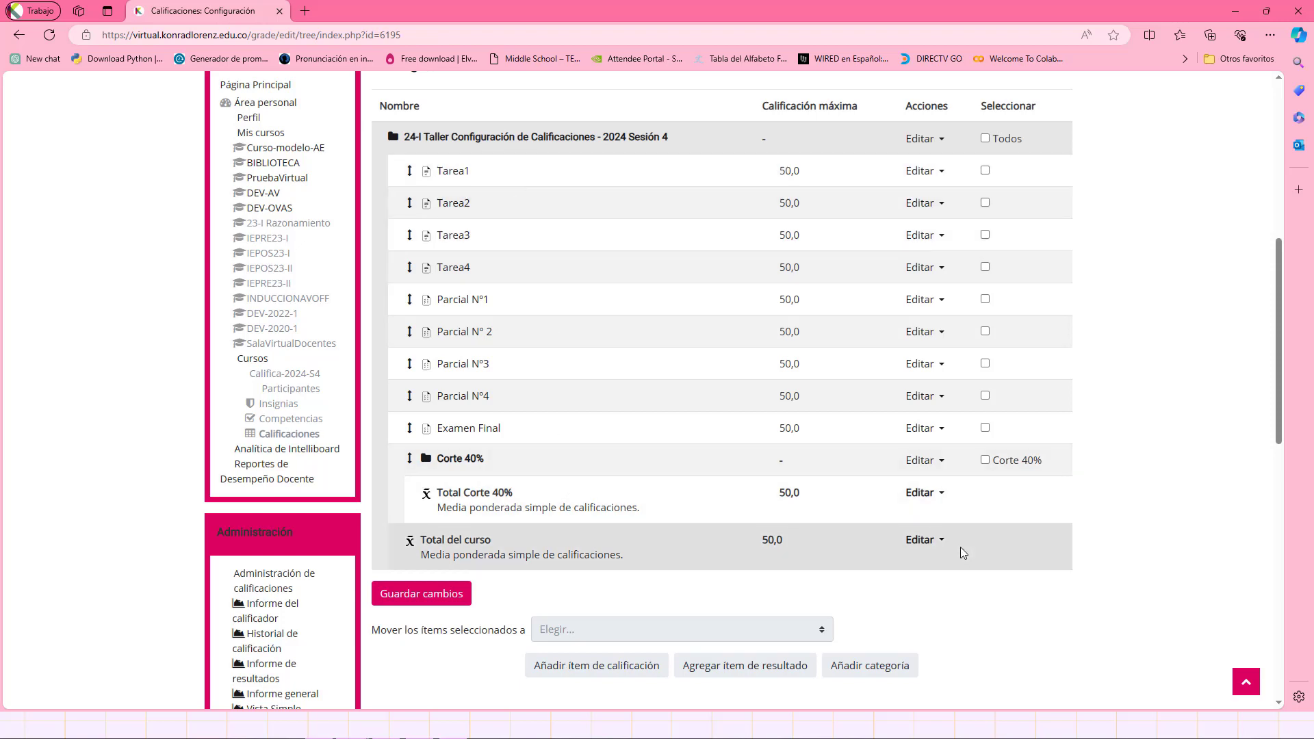
pyautogui.scroll(-2, 949, 649)
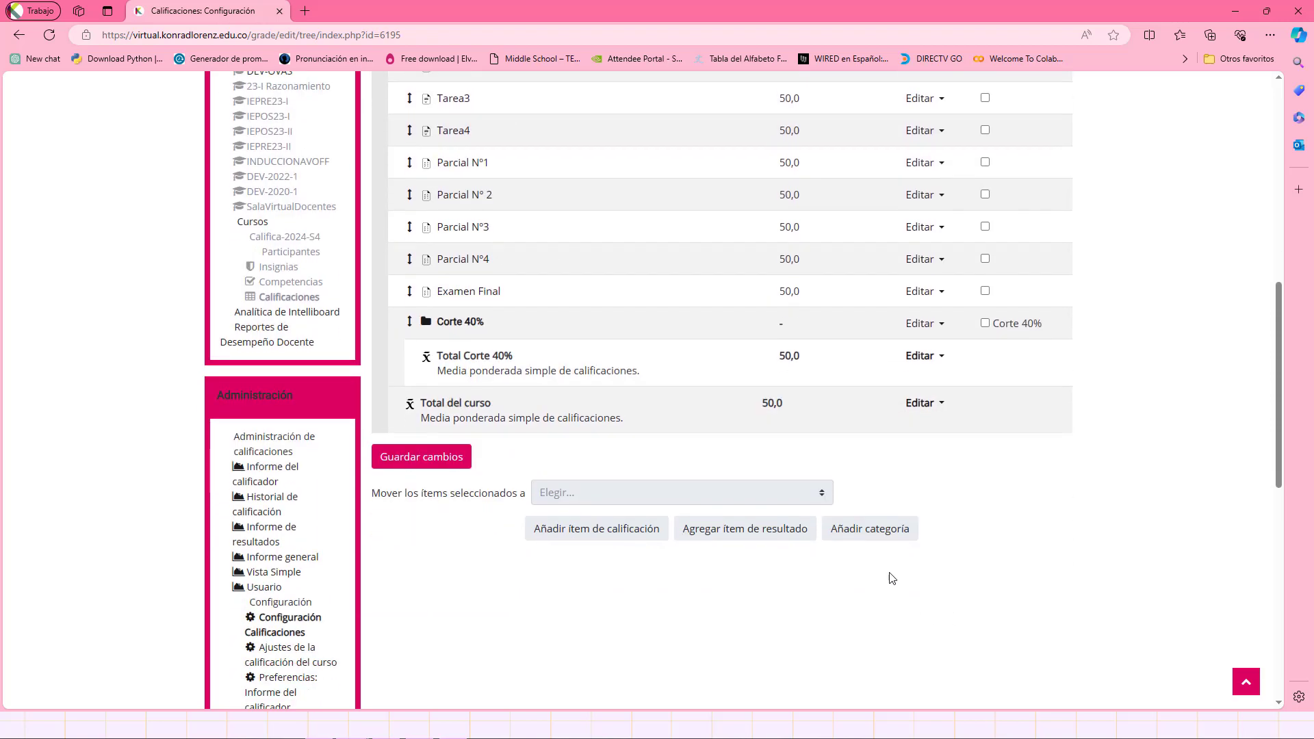
pyautogui.click(873, 538)
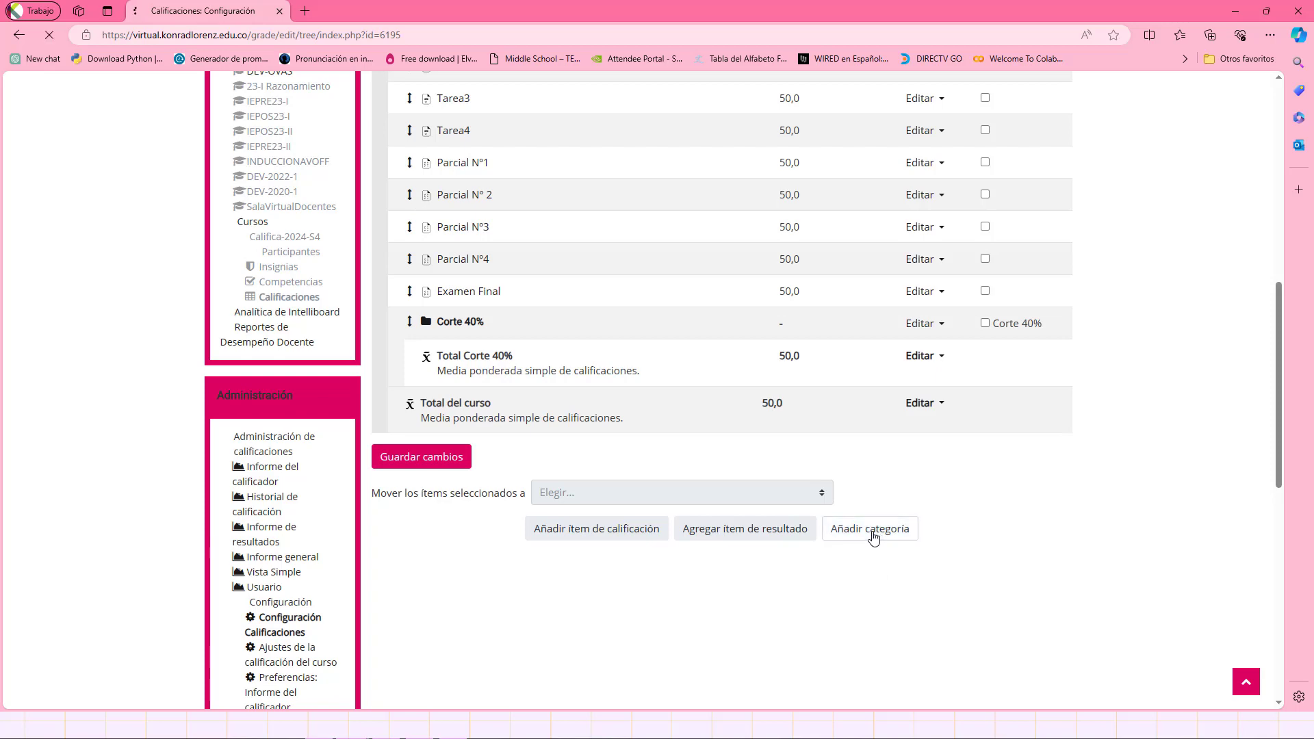
pyautogui.click(619, 556)
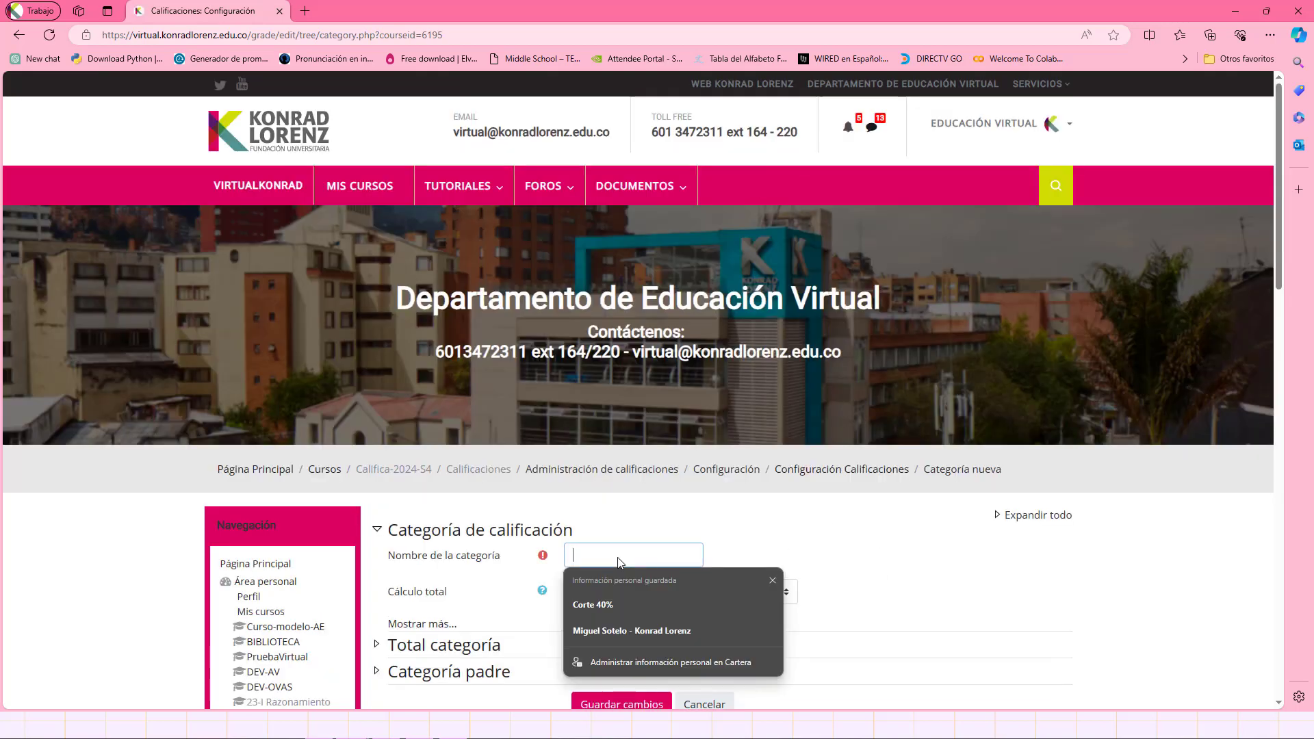
pyautogui.write('C')
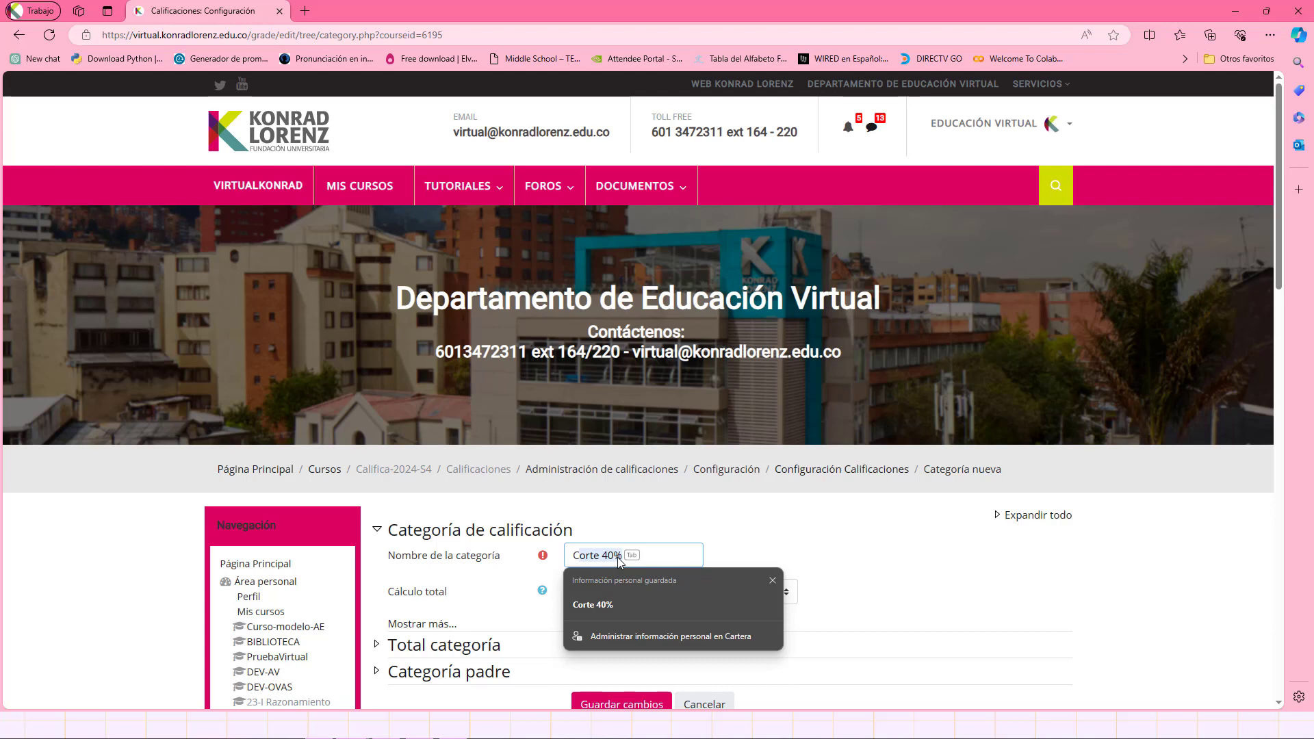
pyautogui.write('ortr')
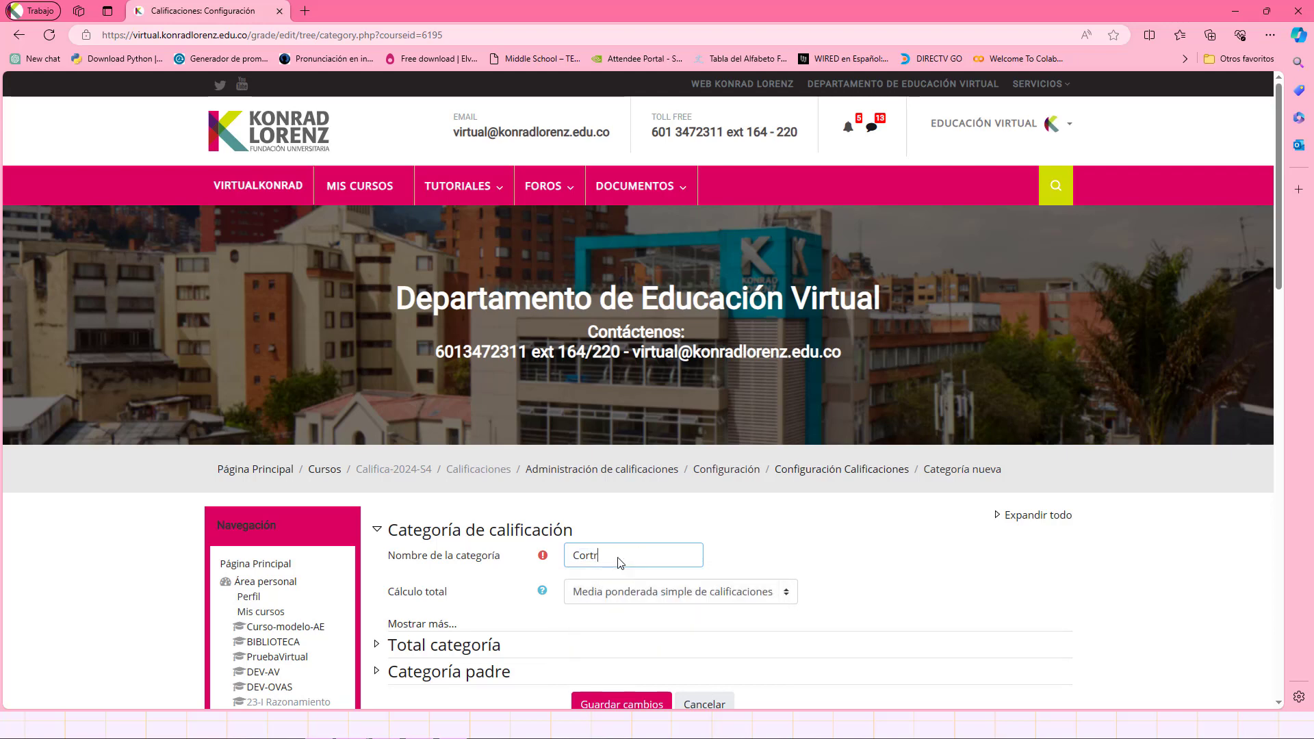
pyautogui.press('BackSpace')
pyautogui.write('e')
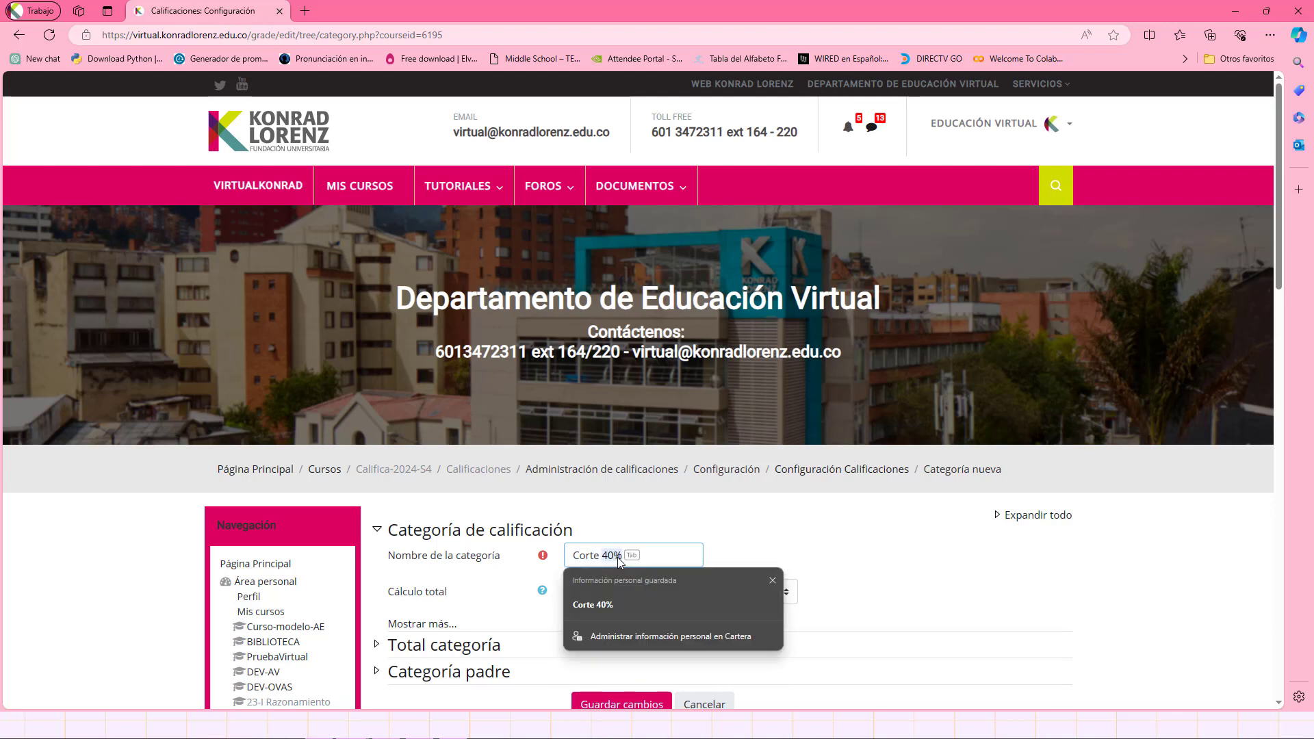
pyautogui.write(' 60')
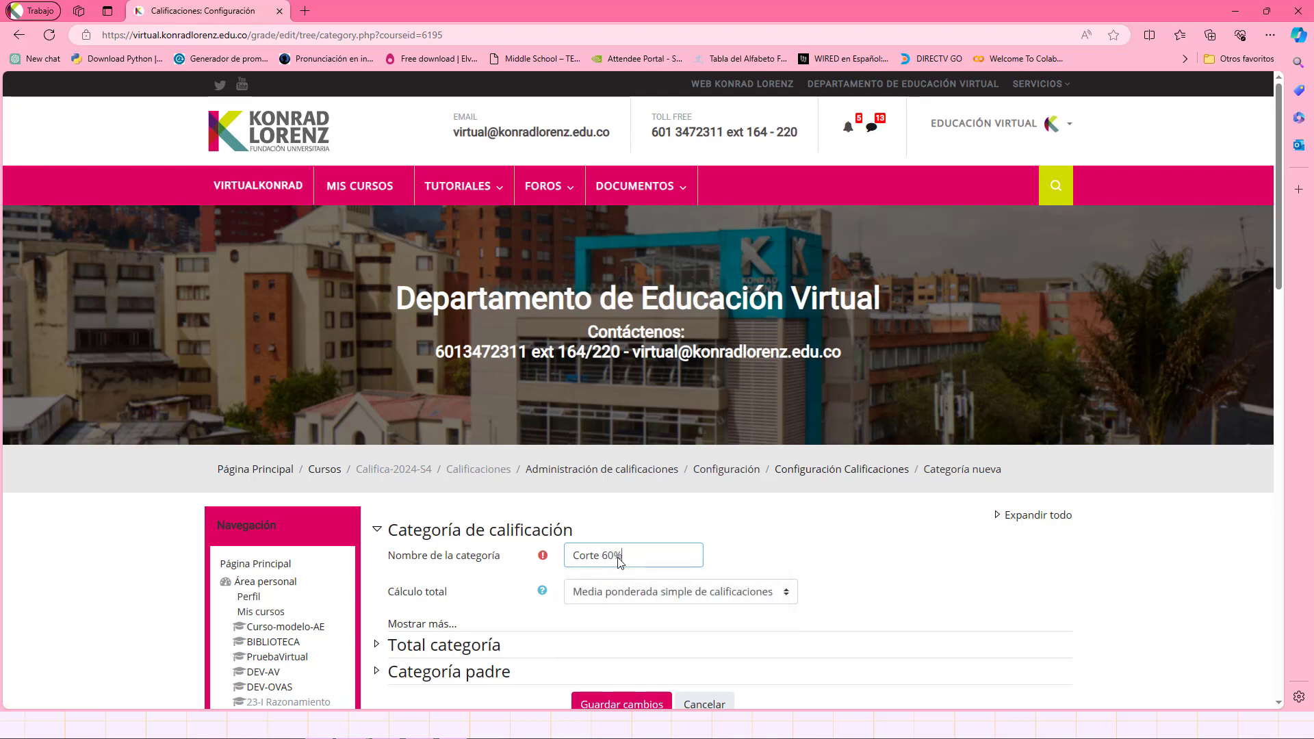
pyautogui.scroll(-5, 778, 545)
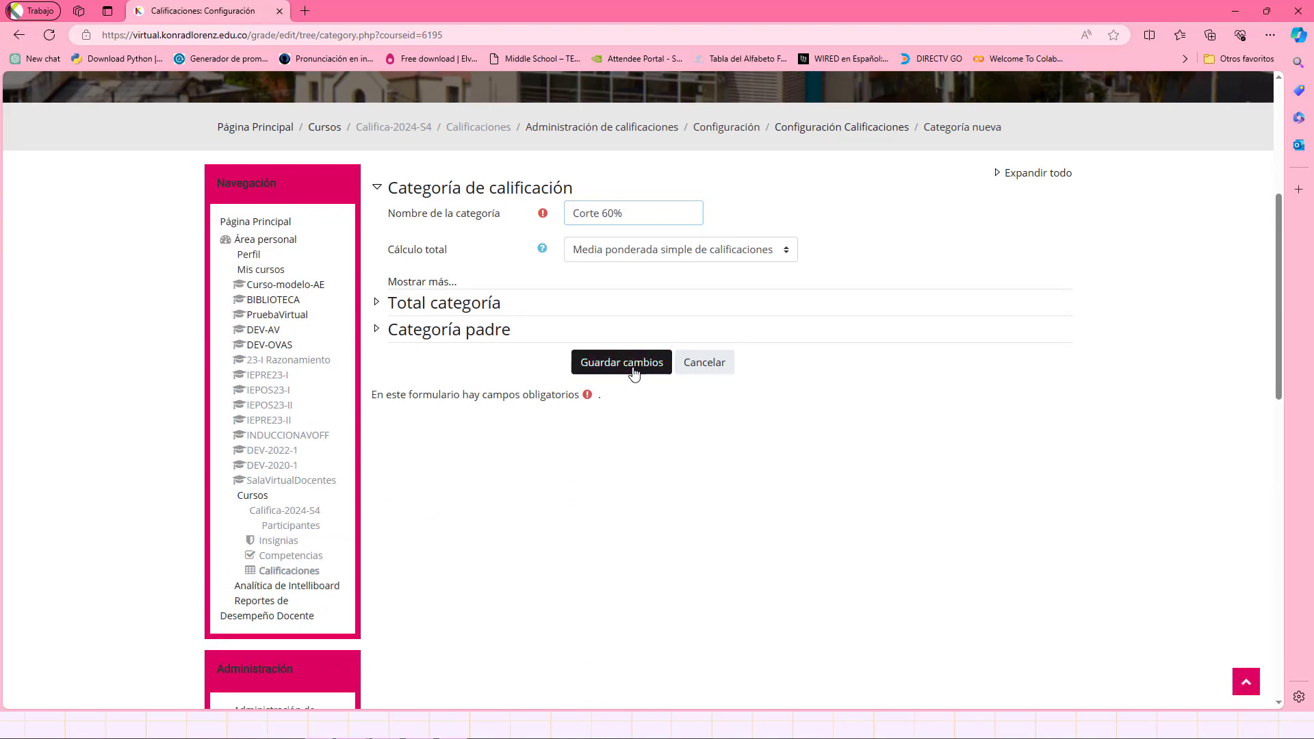
pyautogui.click(634, 371)
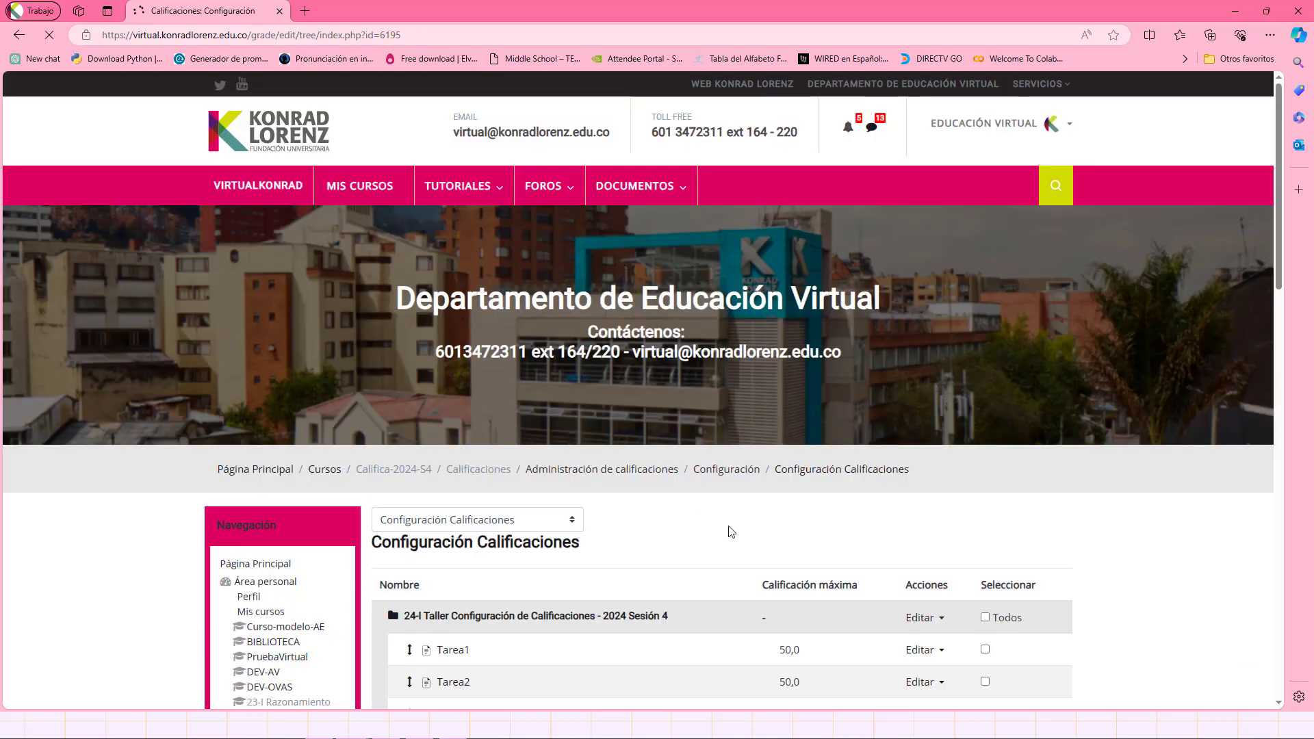
# Move the Corte 40% category to the top of the course's grade items, ahead of Tarea1
pyautogui.scroll(-6, 729, 529)
pyautogui.scroll(-2, 684, 527)
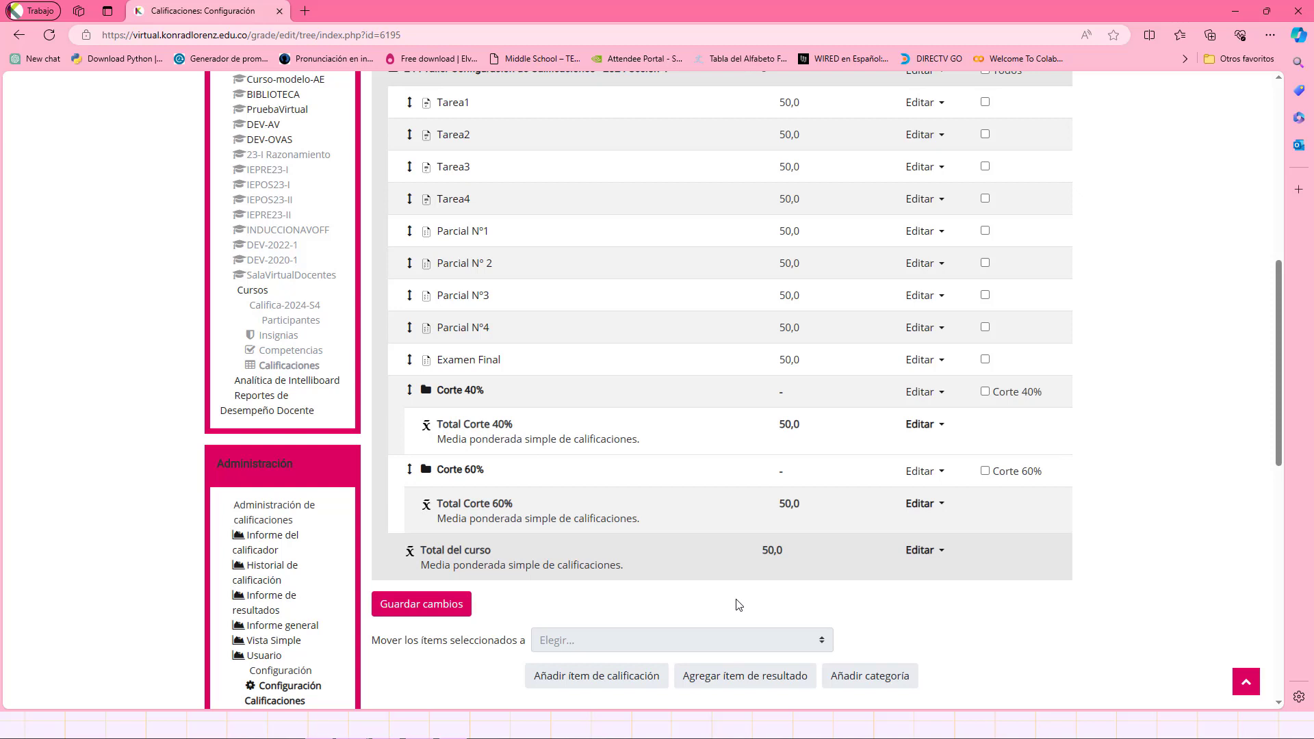
pyautogui.scroll(3, 738, 604)
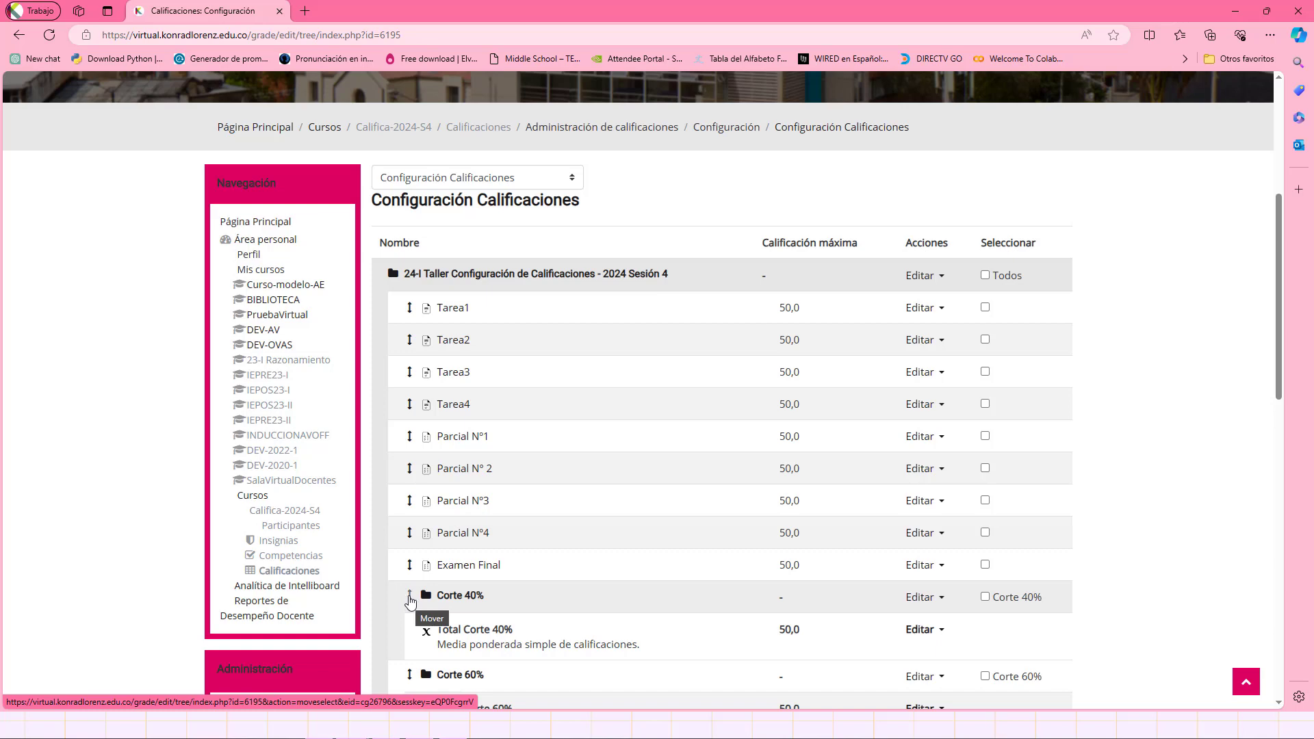
pyautogui.click(410, 600)
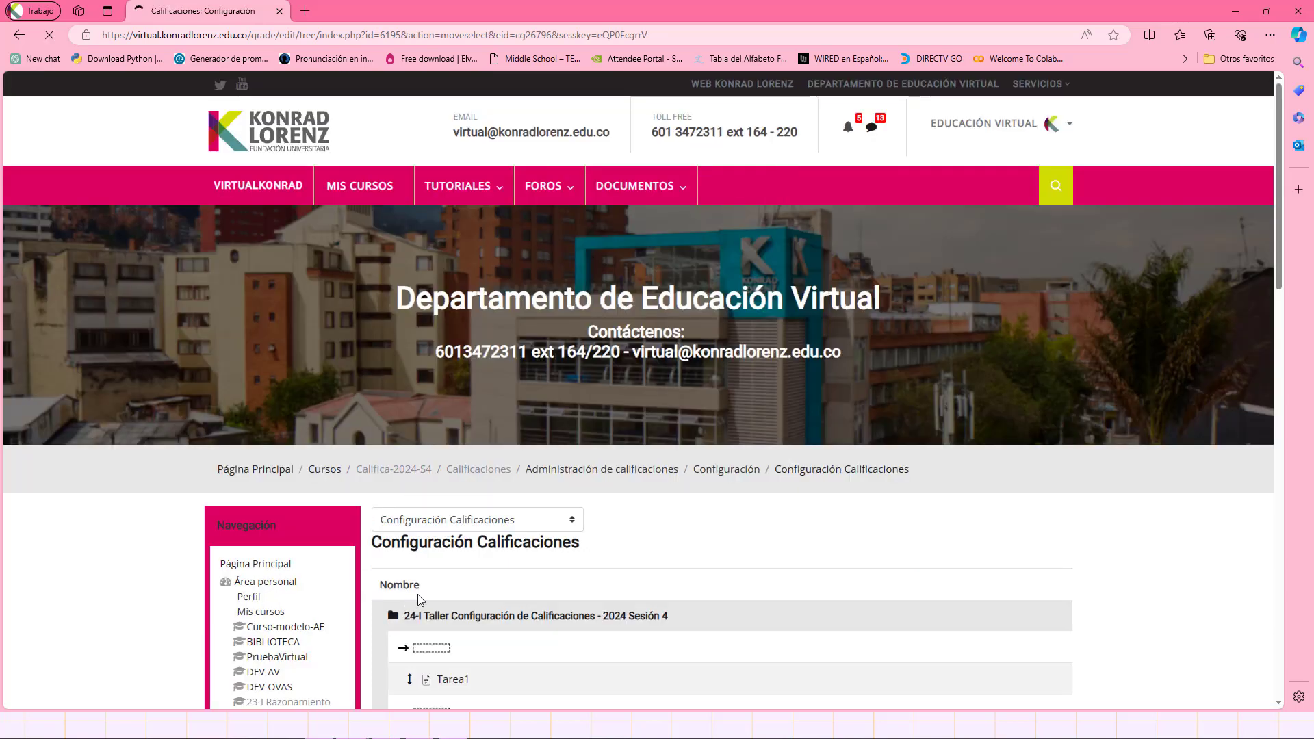
pyautogui.scroll(-4, 561, 581)
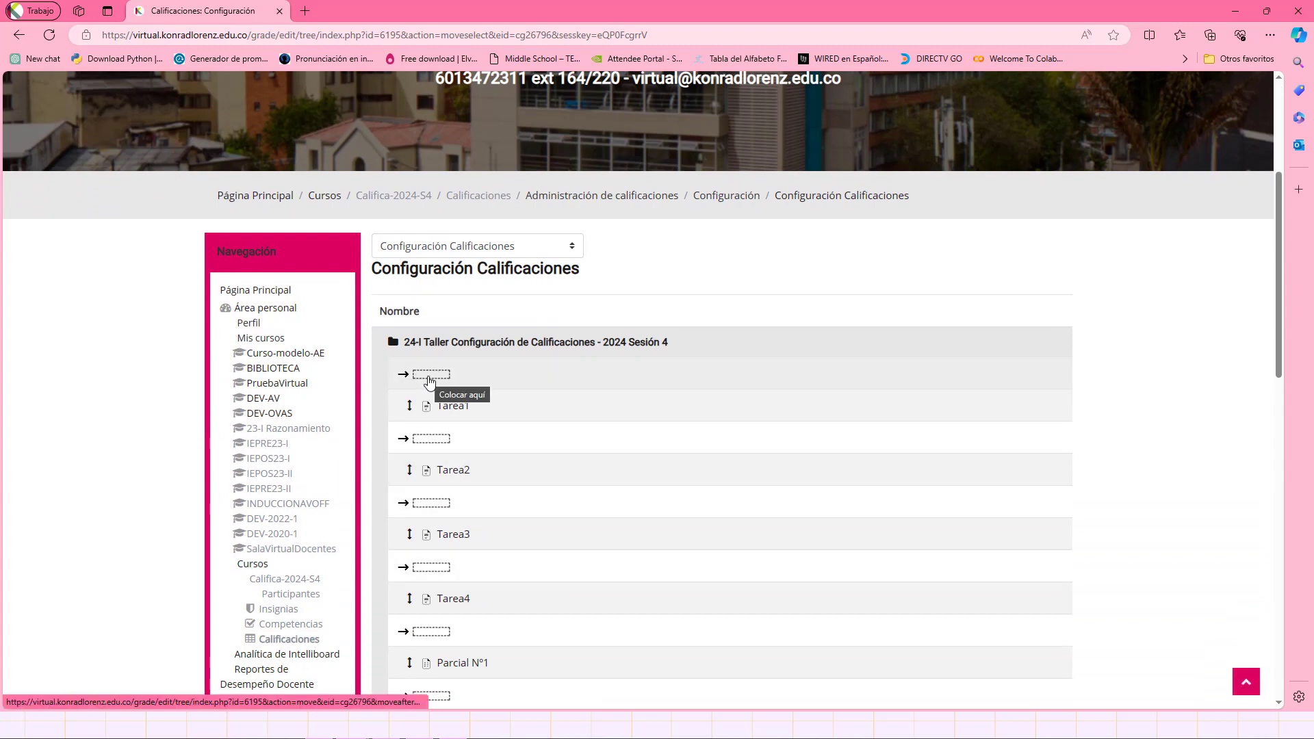
pyautogui.scroll(-2, 473, 382)
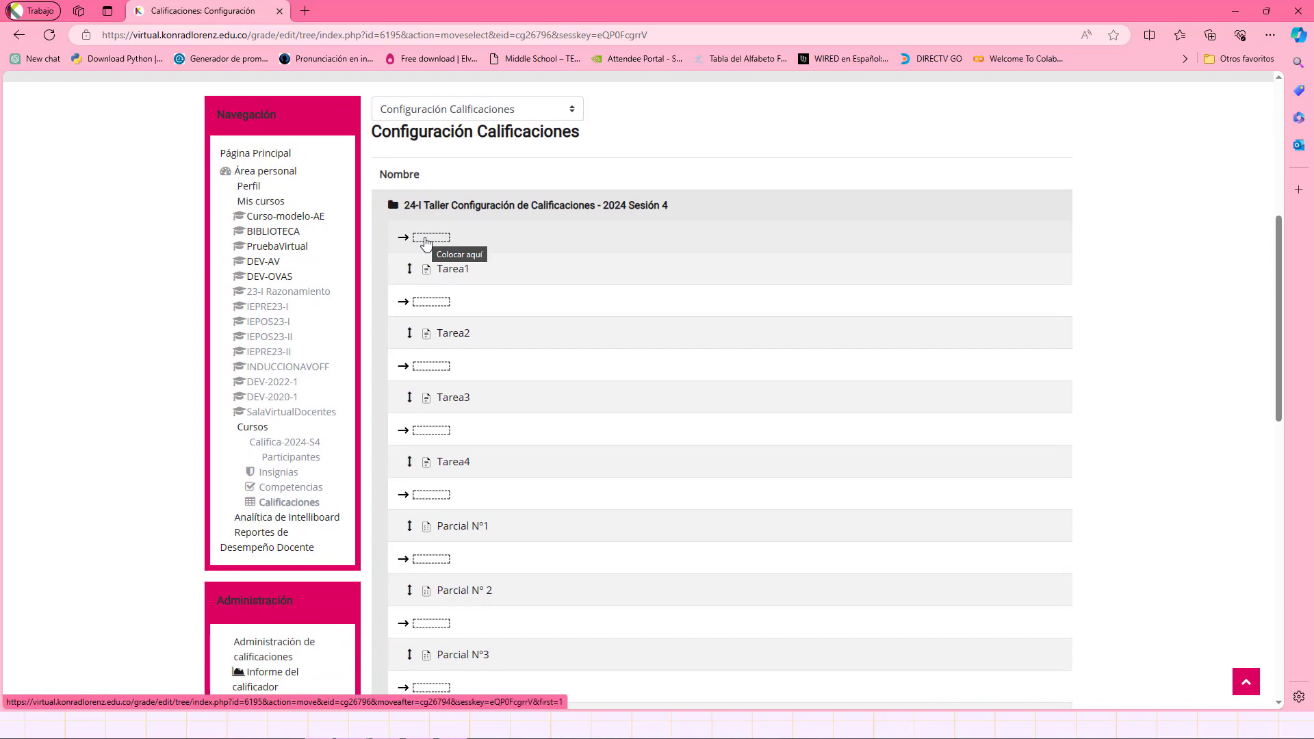
pyautogui.click(425, 243)
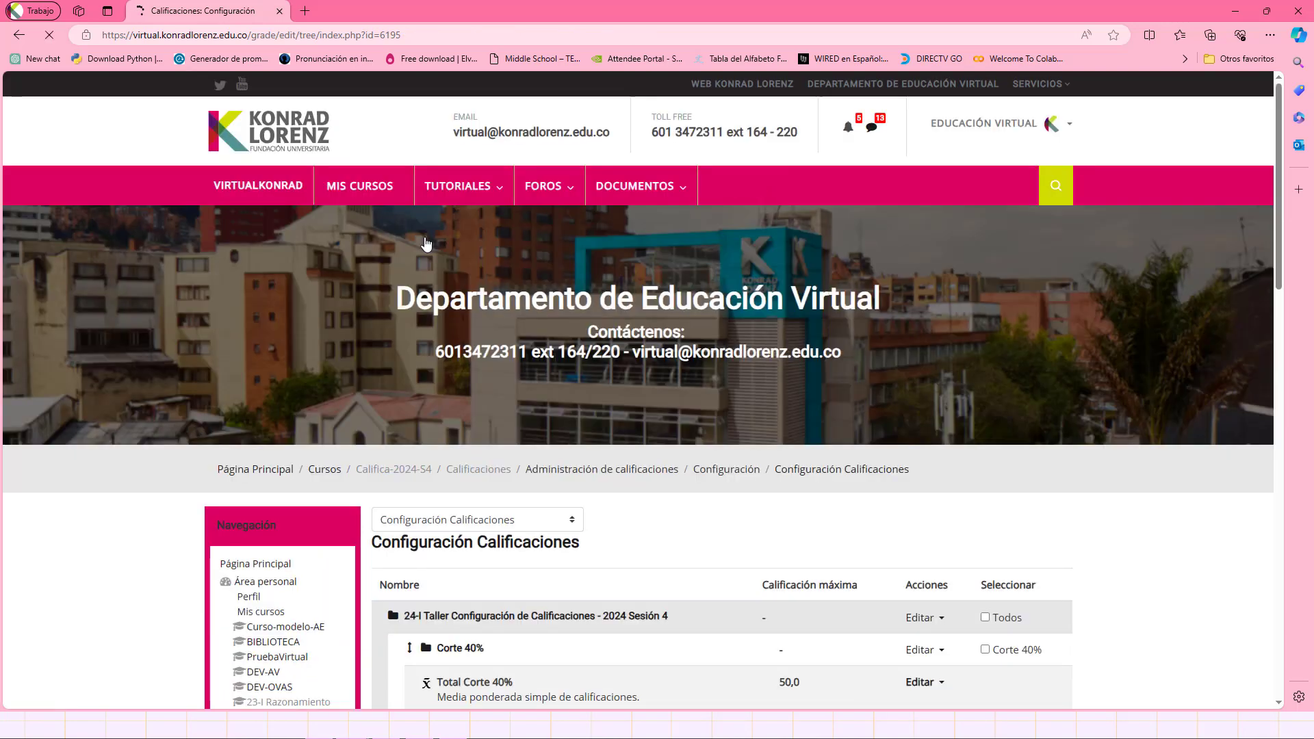
# Move Tarea1 into the Corte 40% category and place Tarea2 directly after it
pyautogui.scroll(-1, 580, 423)
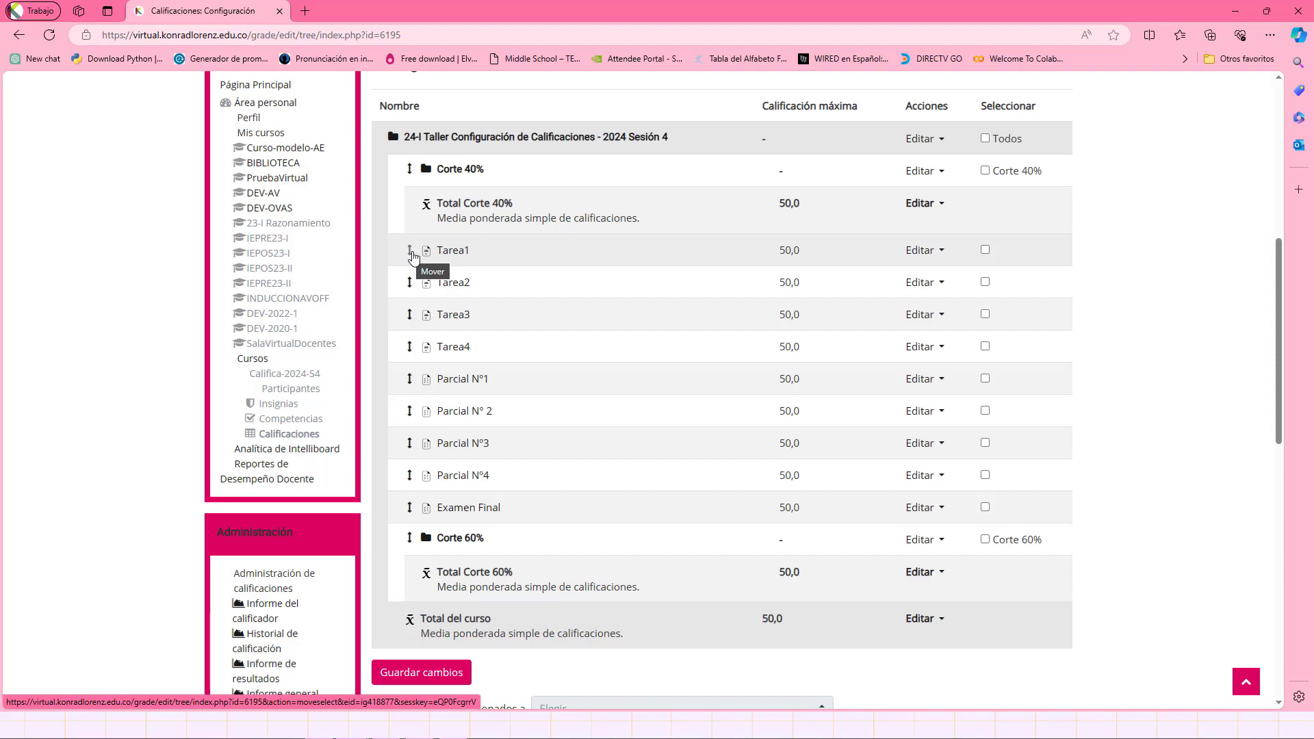
pyautogui.click(410, 253)
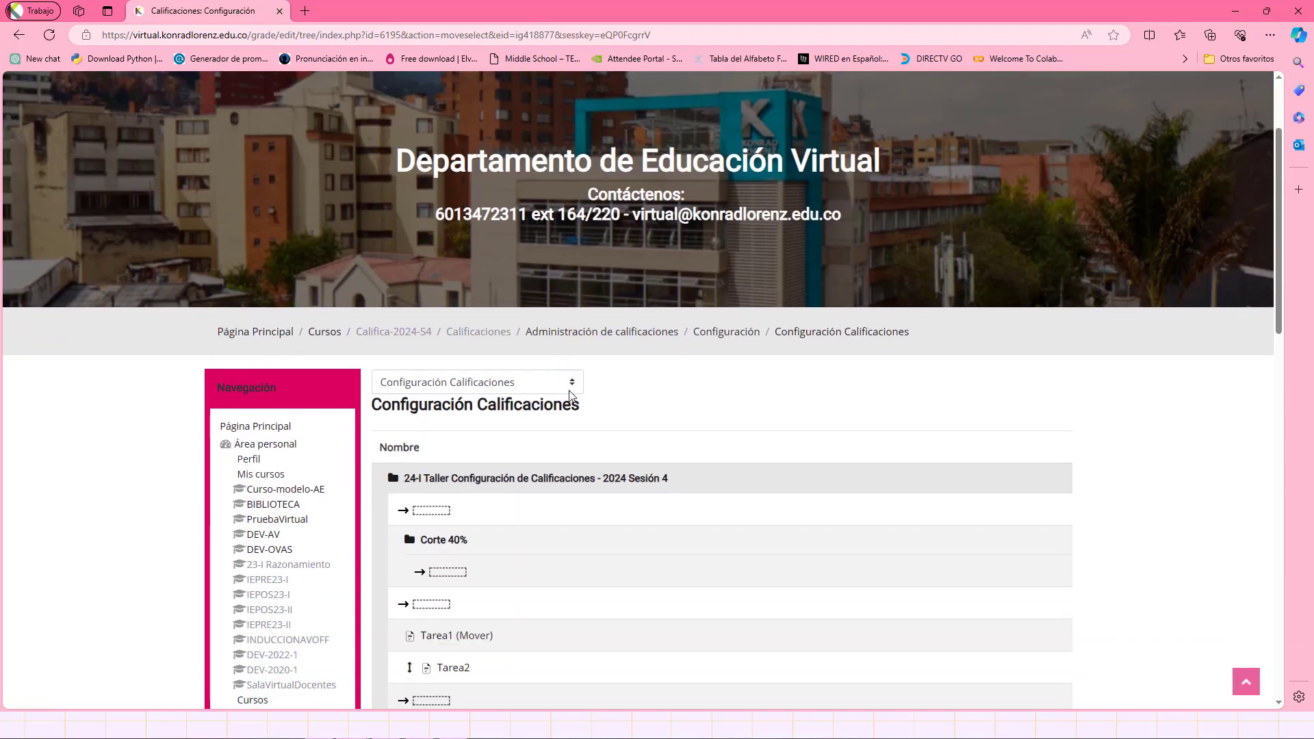
pyautogui.scroll(-3, 547, 386)
pyautogui.click(442, 368)
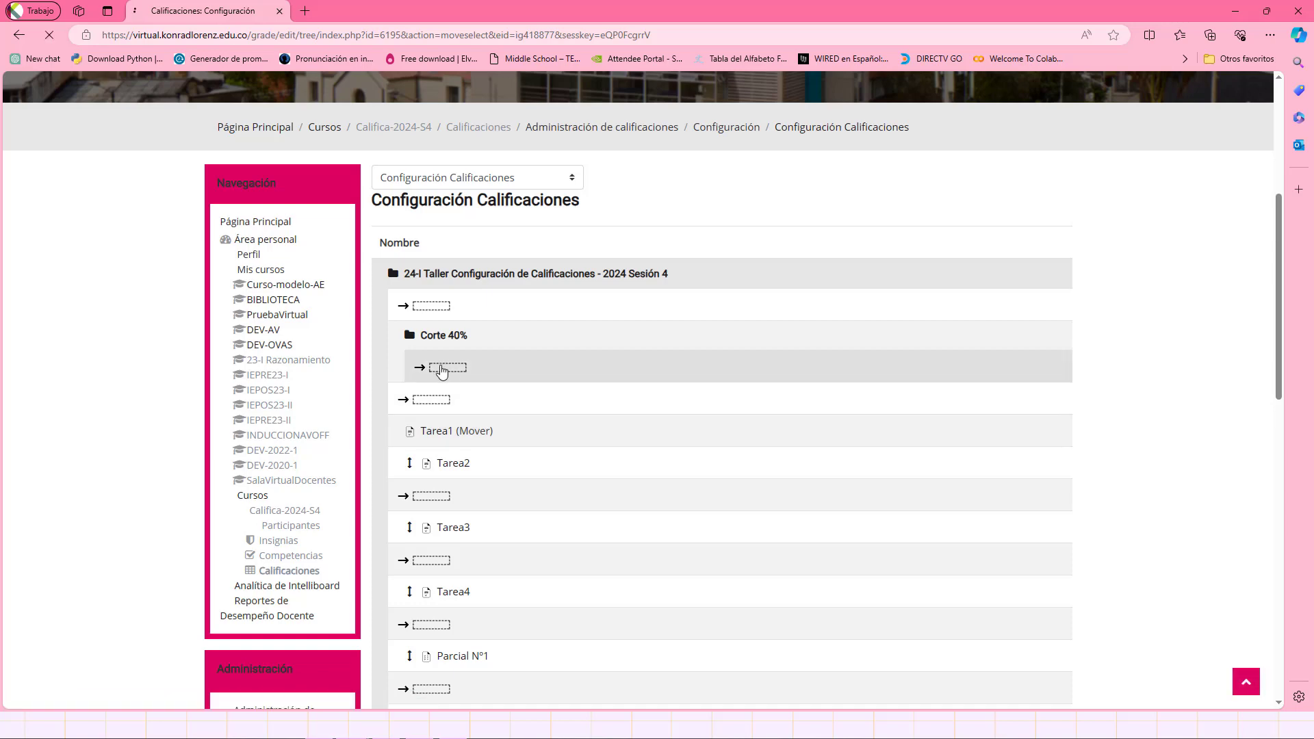
pyautogui.scroll(-8, 525, 397)
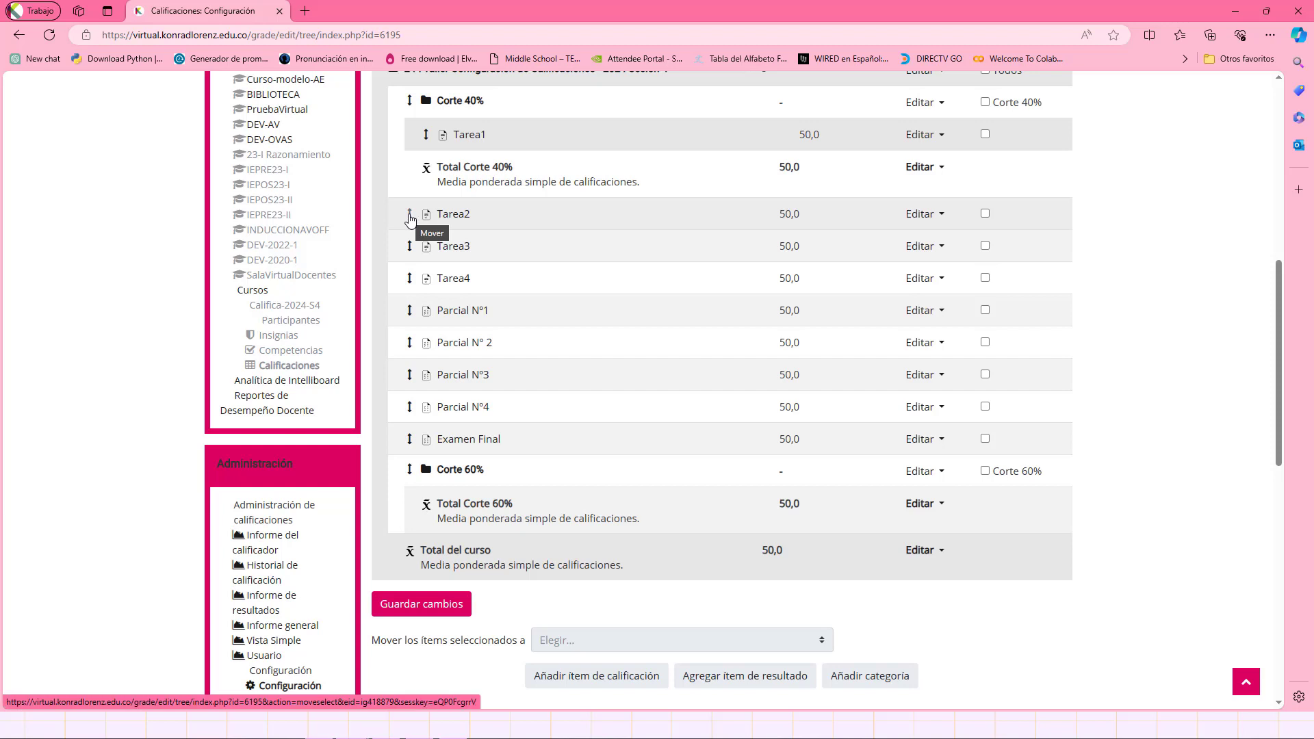
pyautogui.click(411, 218)
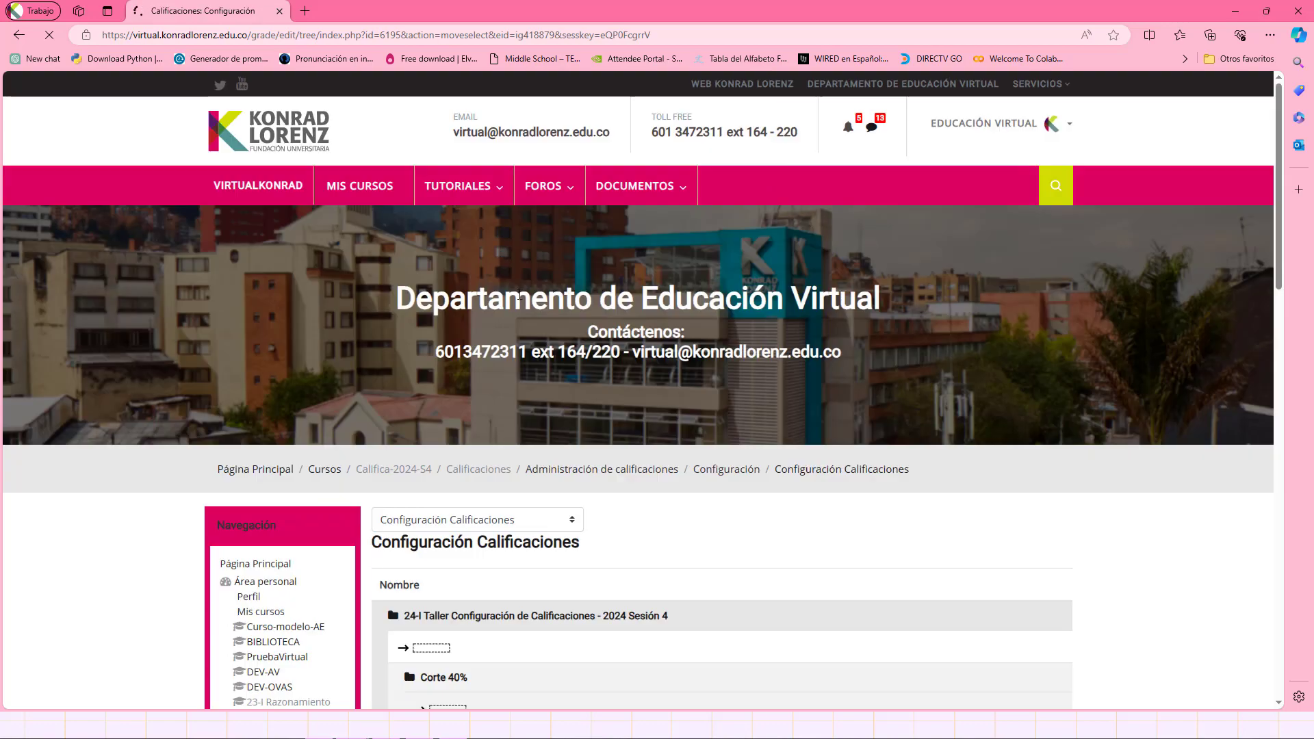
pyautogui.scroll(-3, 520, 299)
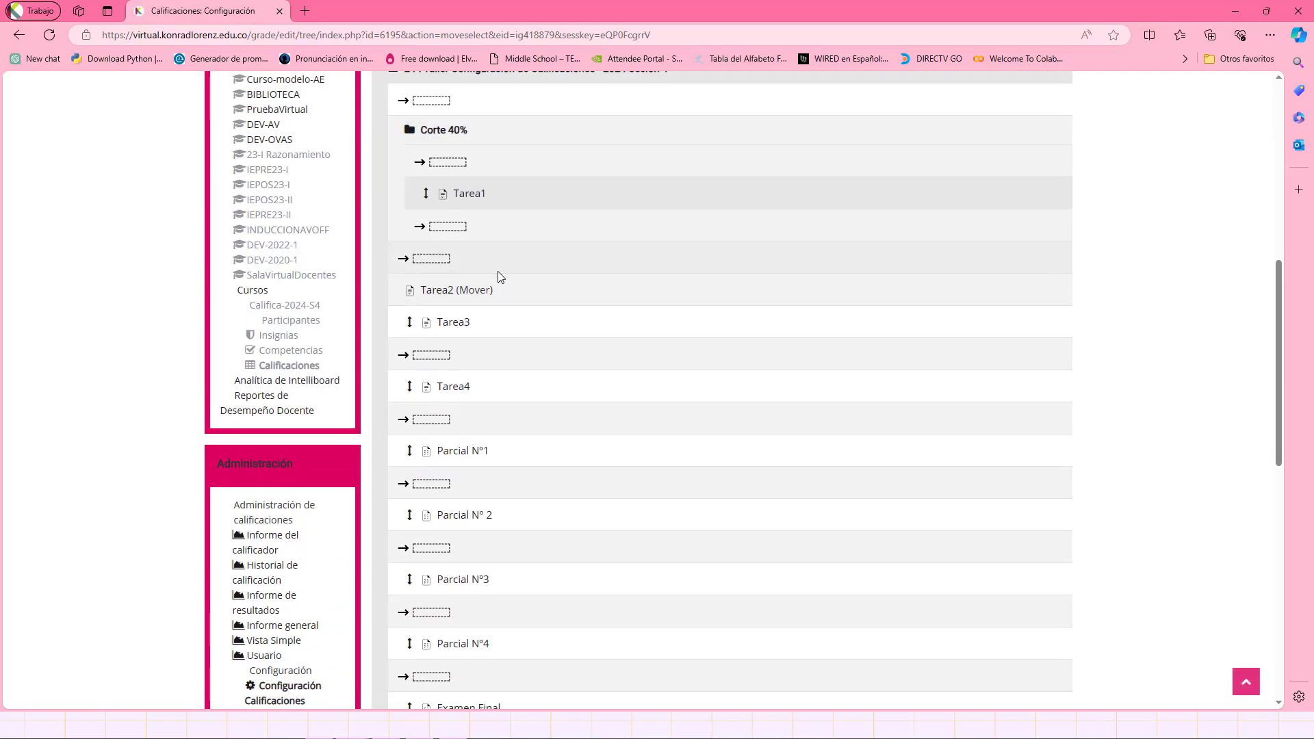
pyautogui.click(447, 233)
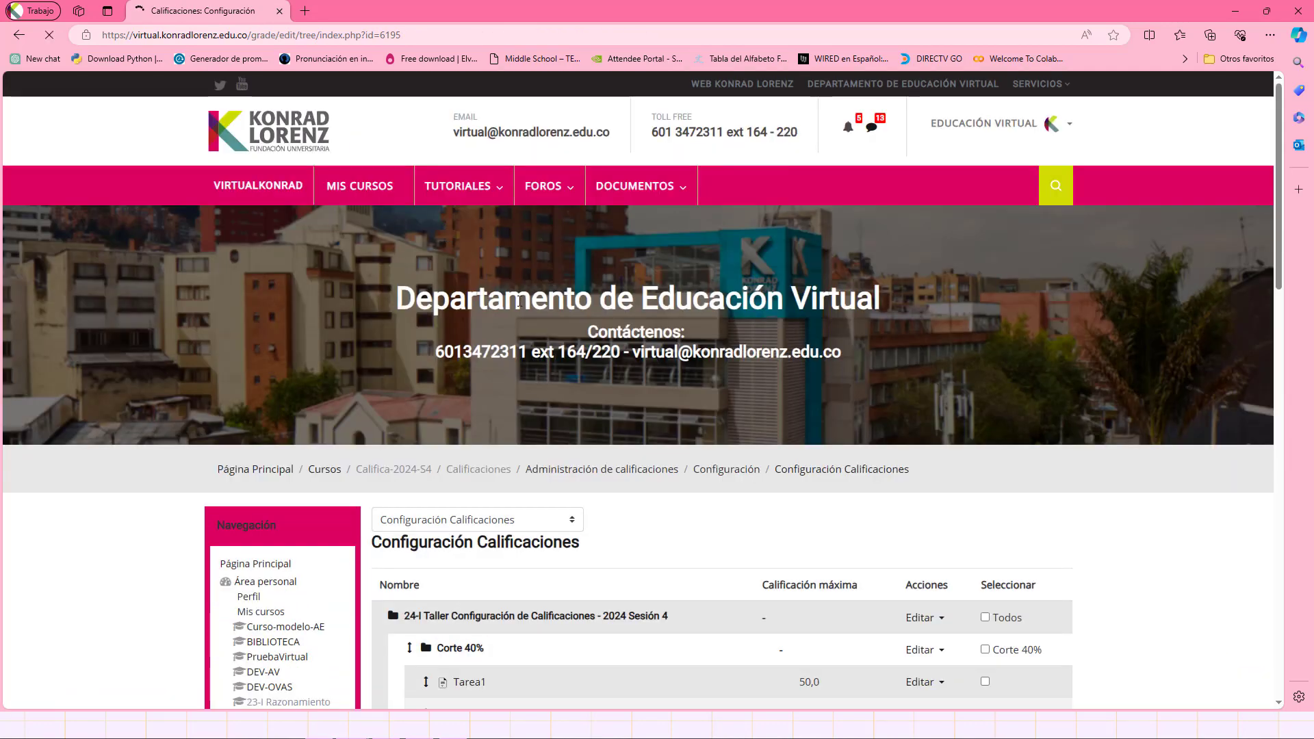
# Move Parcial Nº1 and Parcial Nº 2 into the Corte 40% category, in that order after Tarea2
pyautogui.scroll(-3, 522, 306)
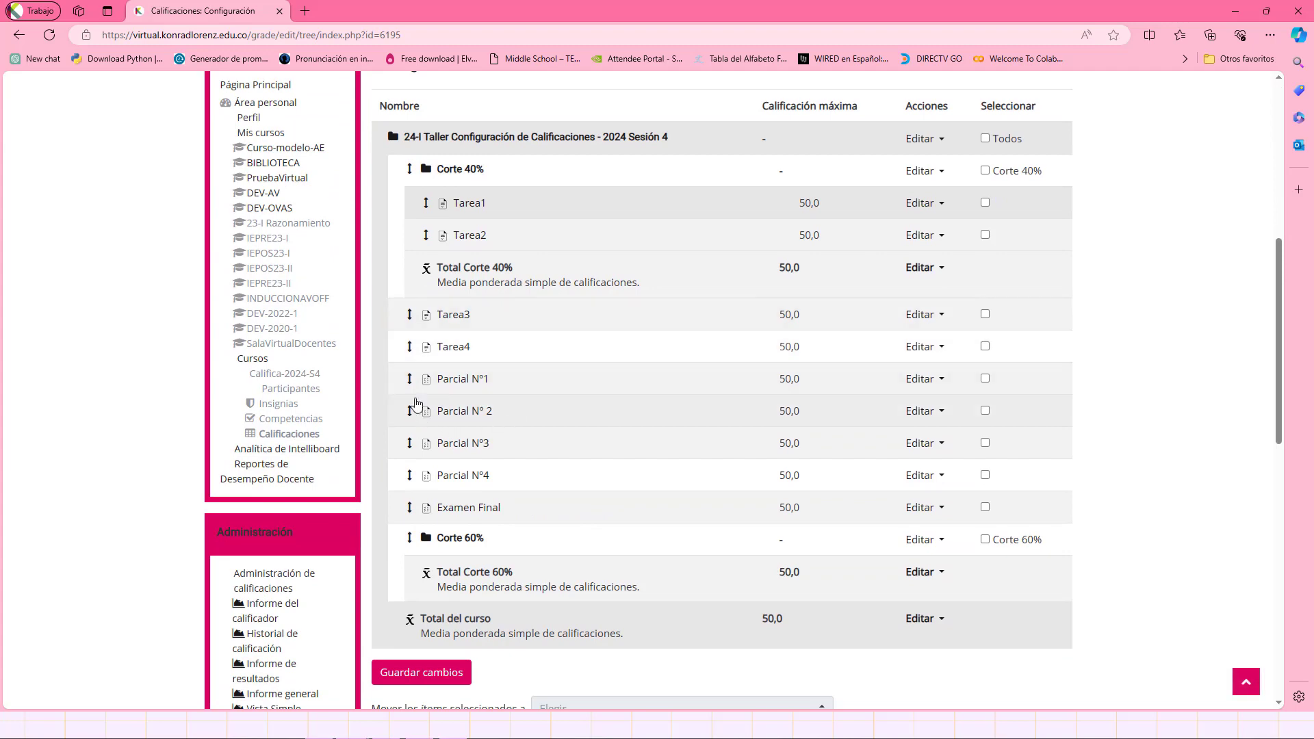
pyautogui.click(409, 383)
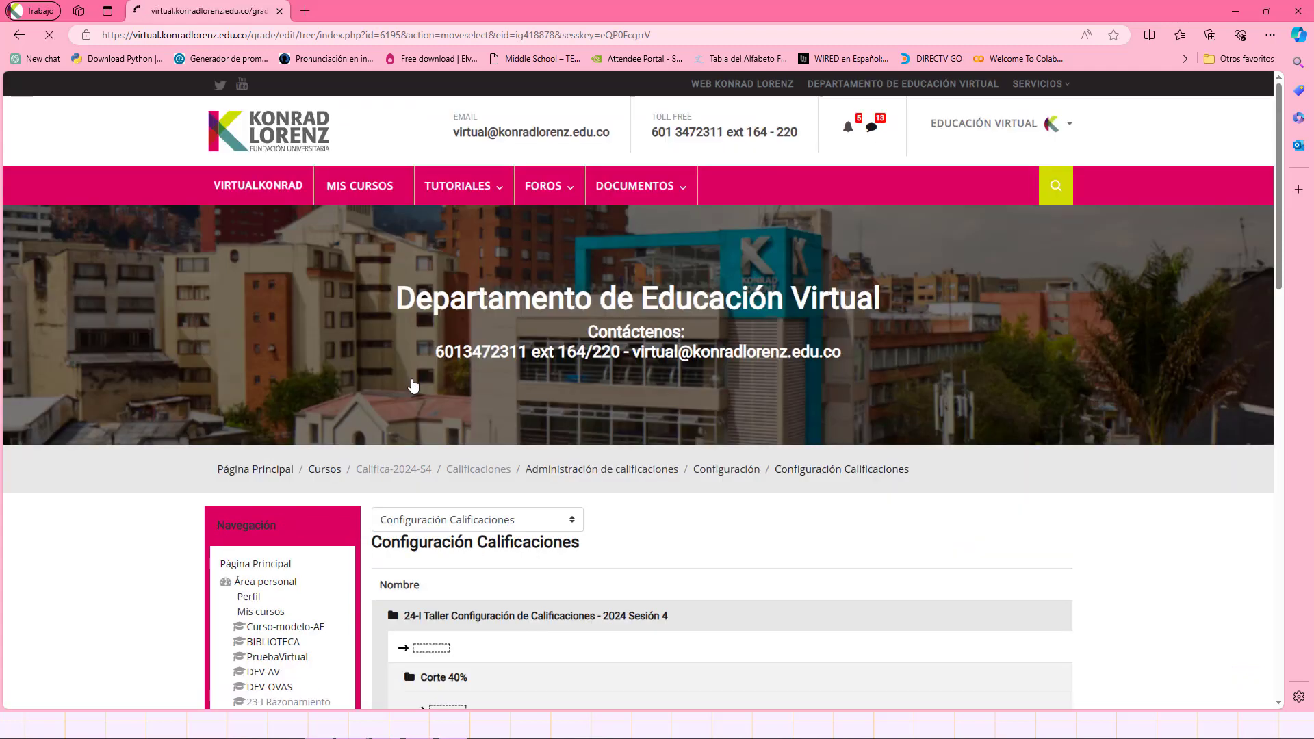
pyautogui.scroll(-7, 585, 378)
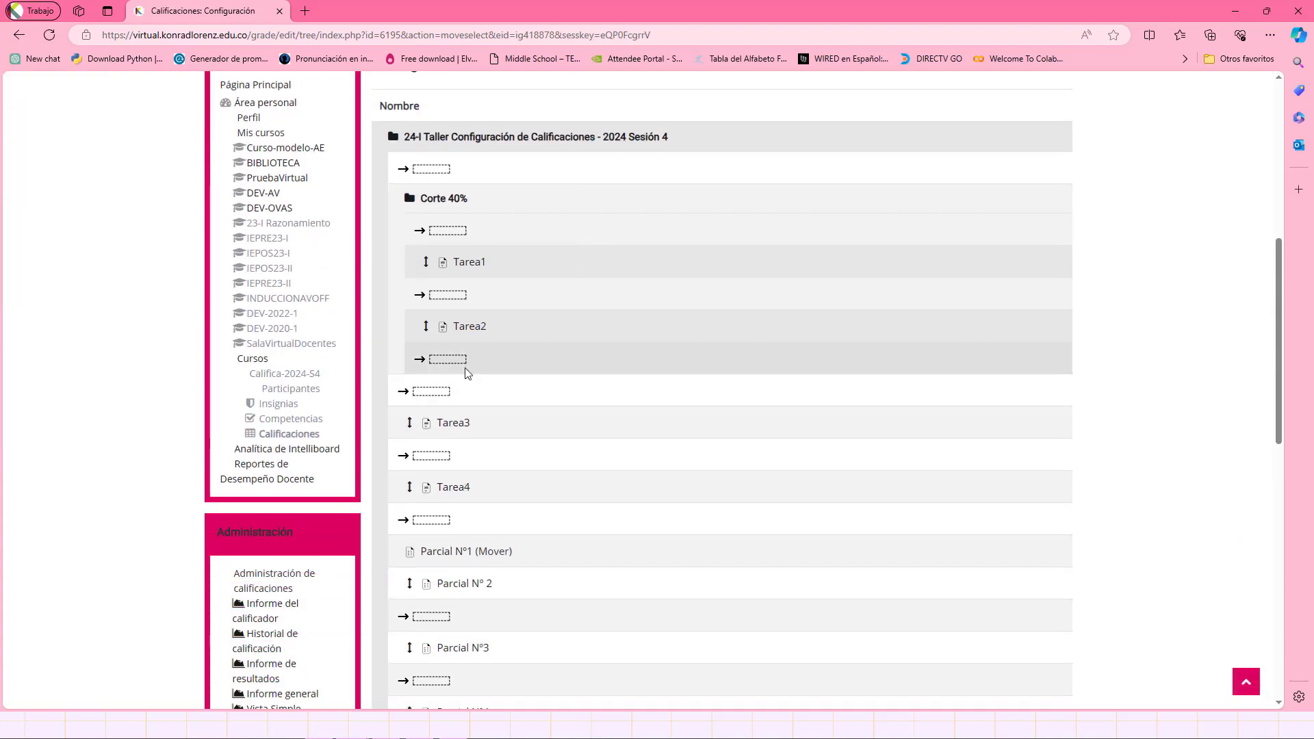
pyautogui.click(449, 360)
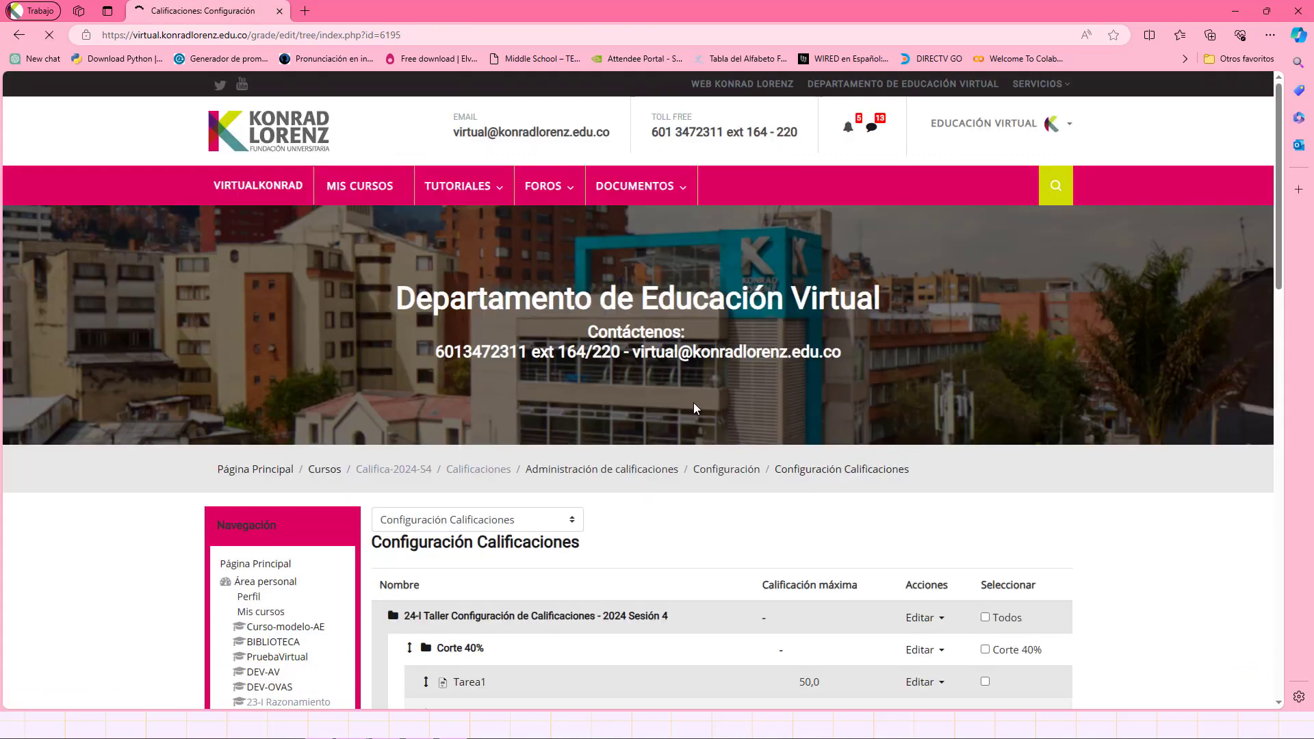
pyautogui.scroll(-8, 692, 402)
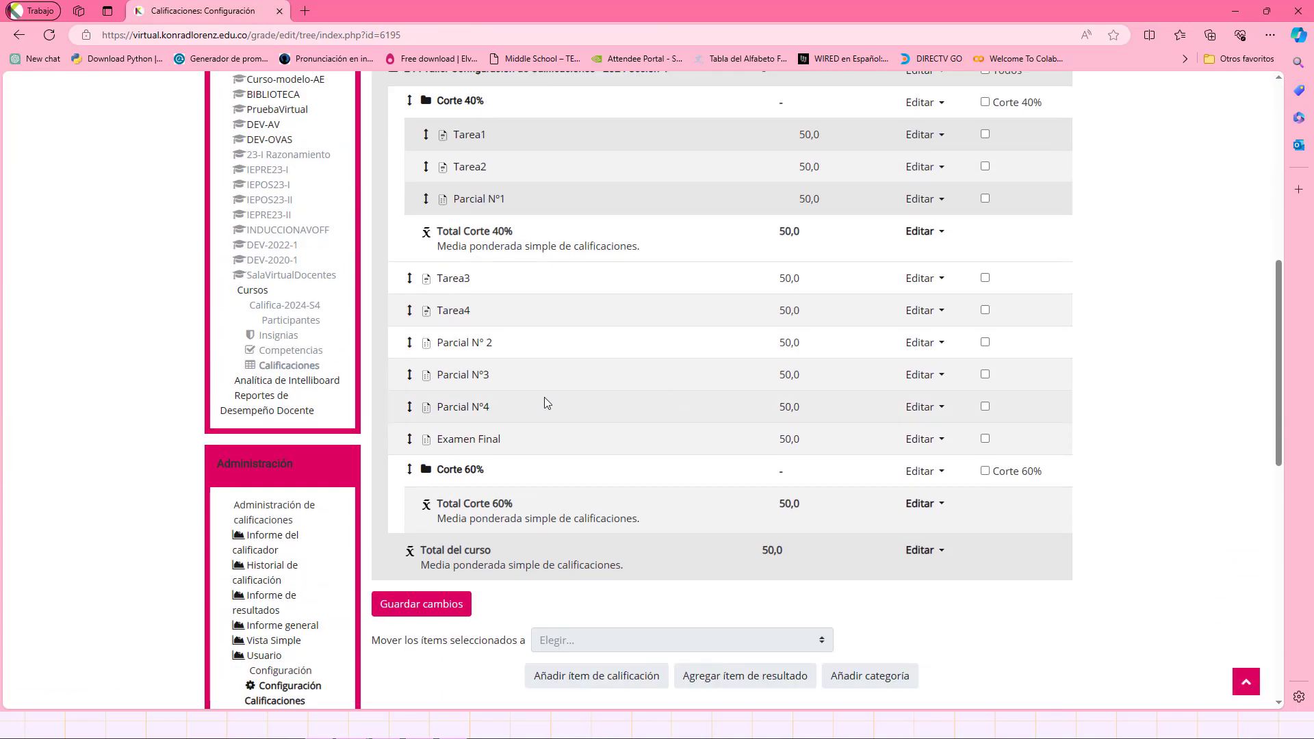
pyautogui.click(409, 354)
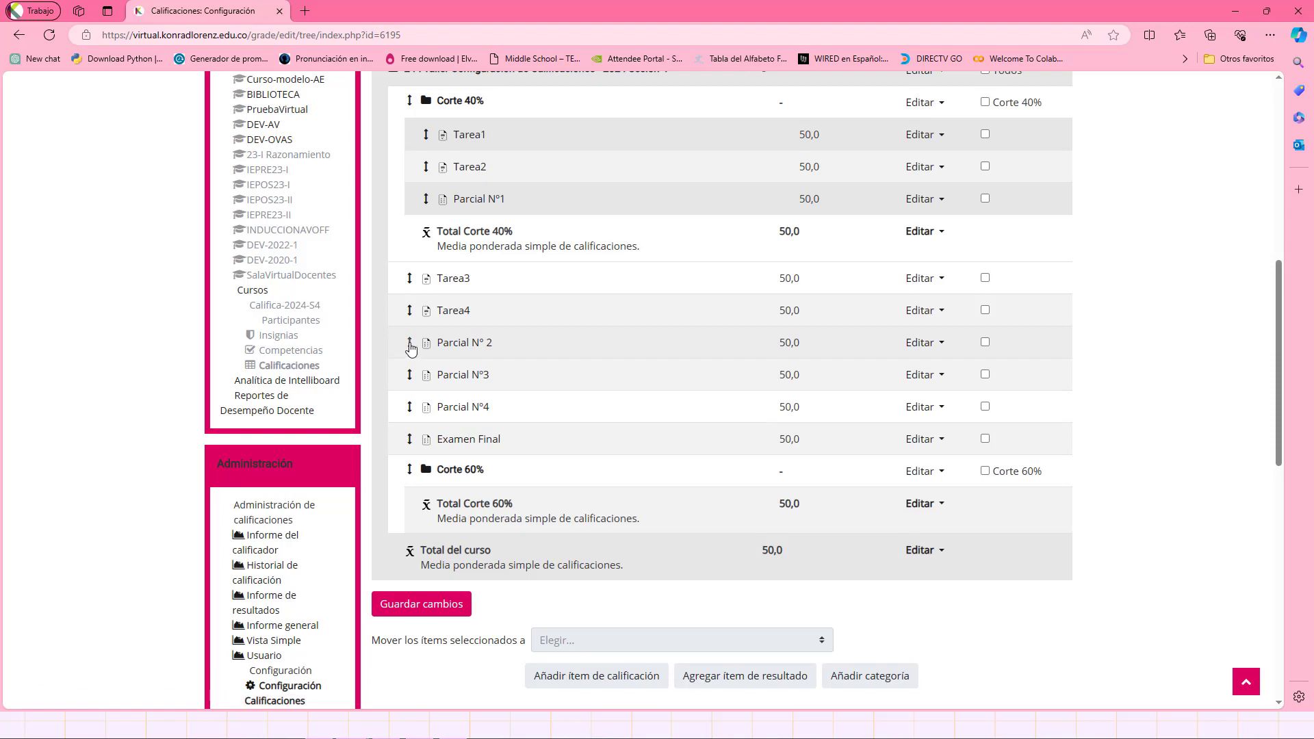
pyautogui.scroll(-10, 606, 353)
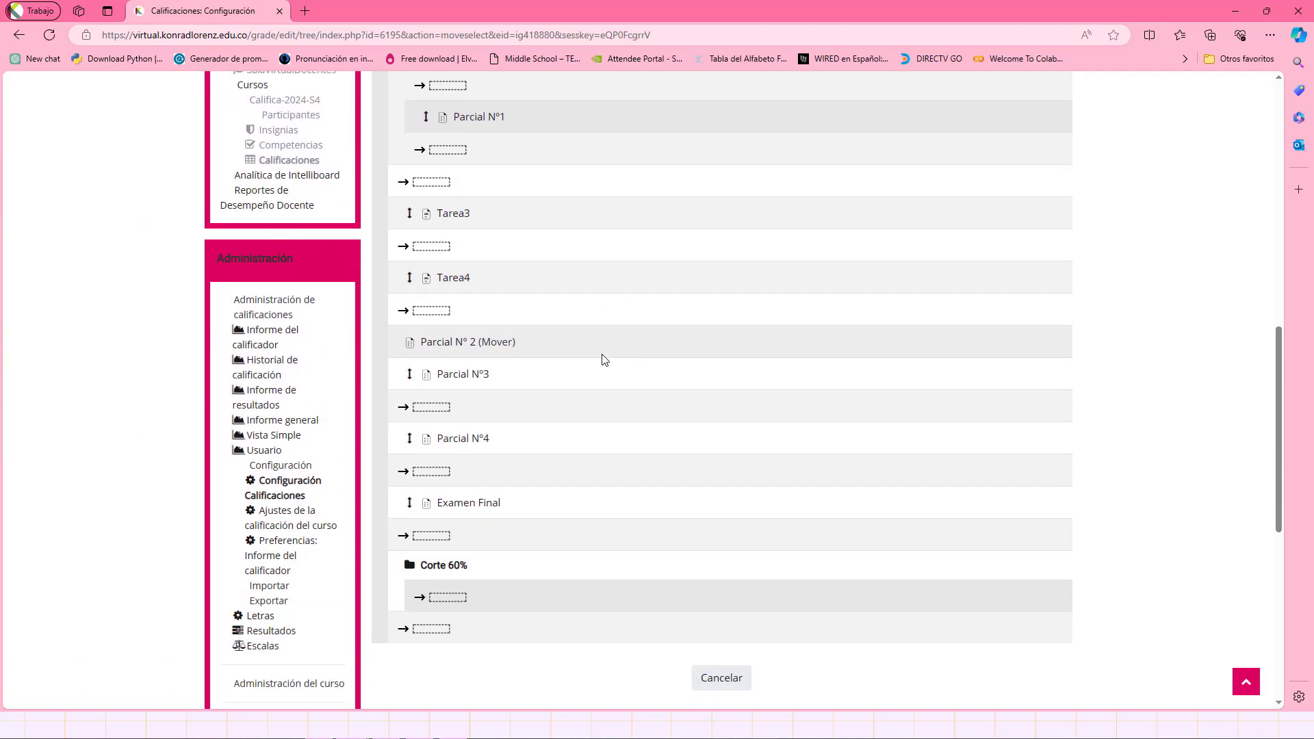
pyautogui.scroll(3, 601, 357)
pyautogui.click(449, 355)
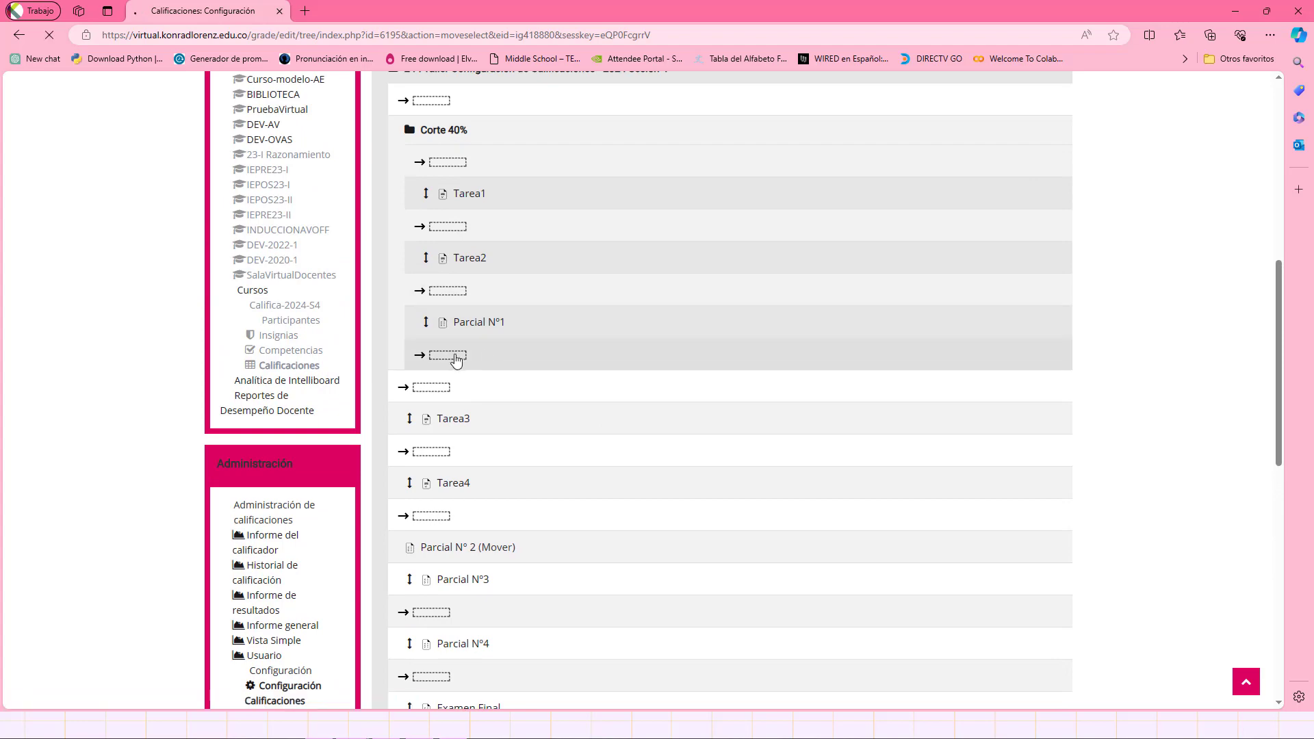
# Move Tarea3 into the Corte 60% category and place Tarea4 directly after it
pyautogui.scroll(-7, 783, 402)
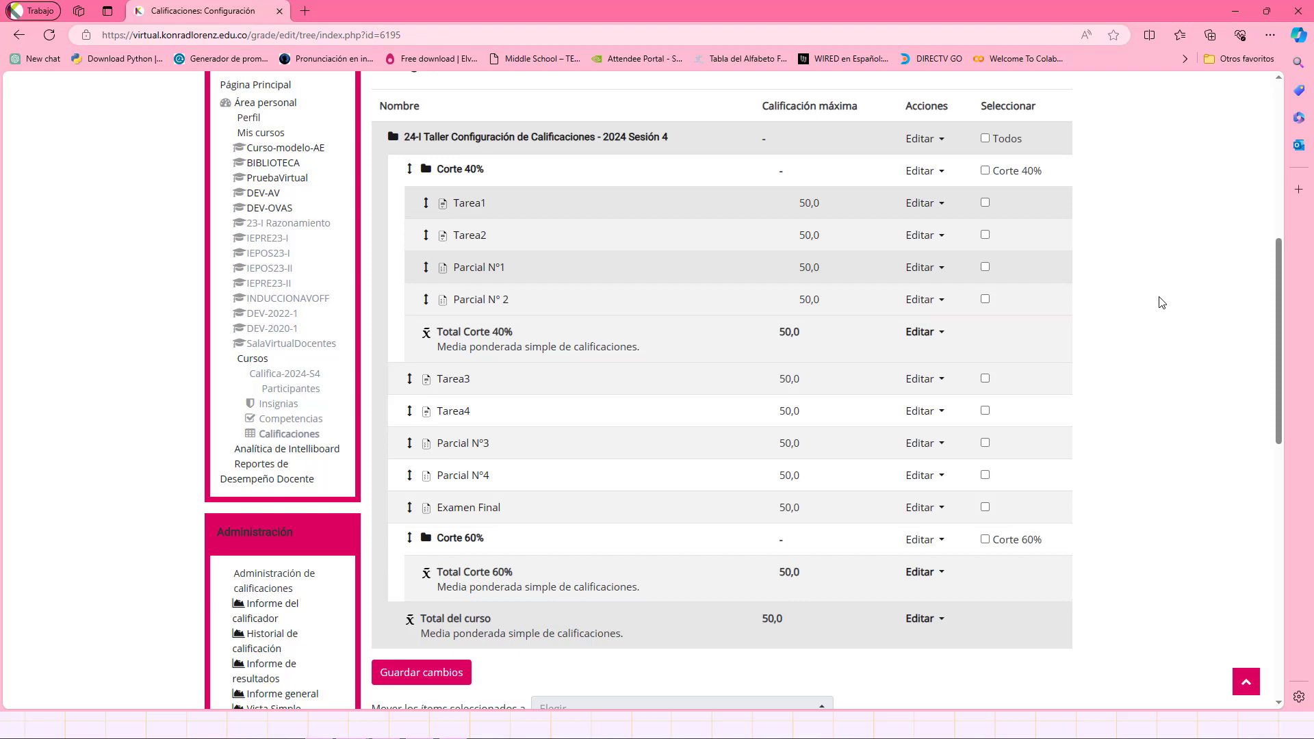
pyautogui.click(410, 378)
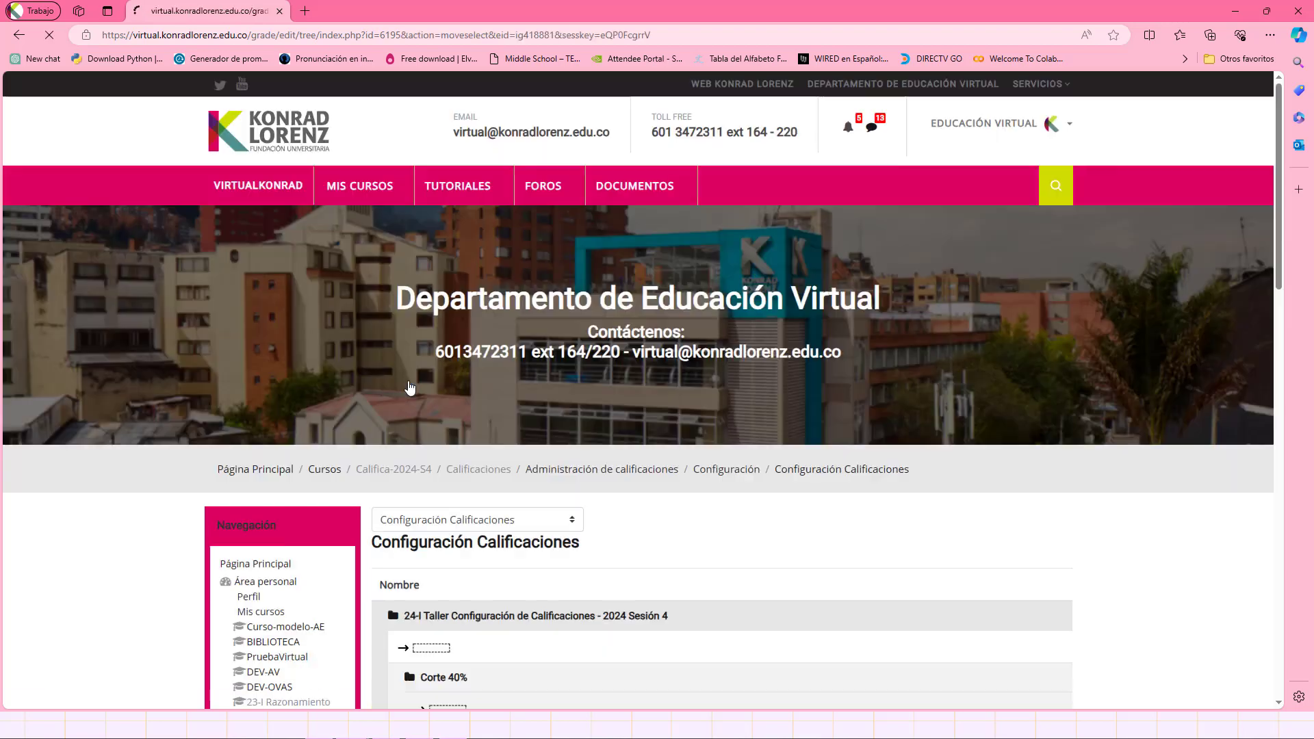
pyautogui.scroll(-10, 483, 477)
pyautogui.click(446, 531)
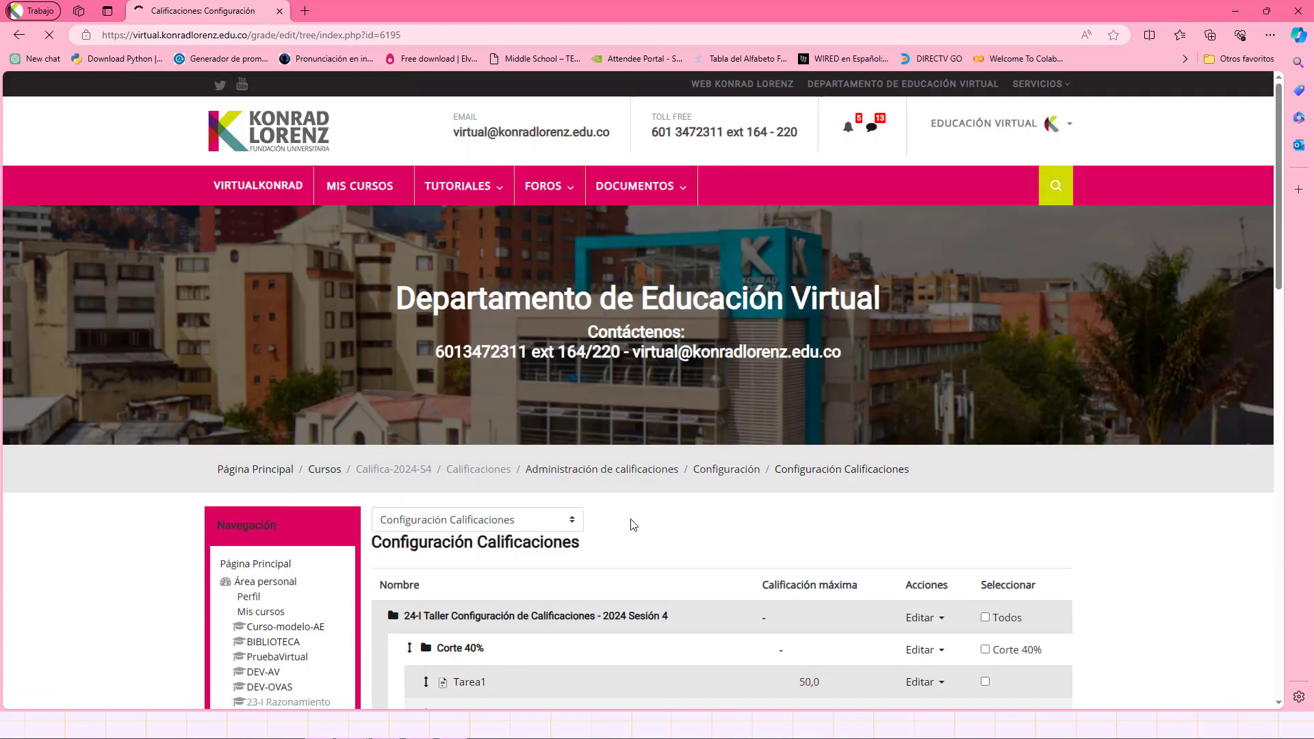
pyautogui.click(410, 173)
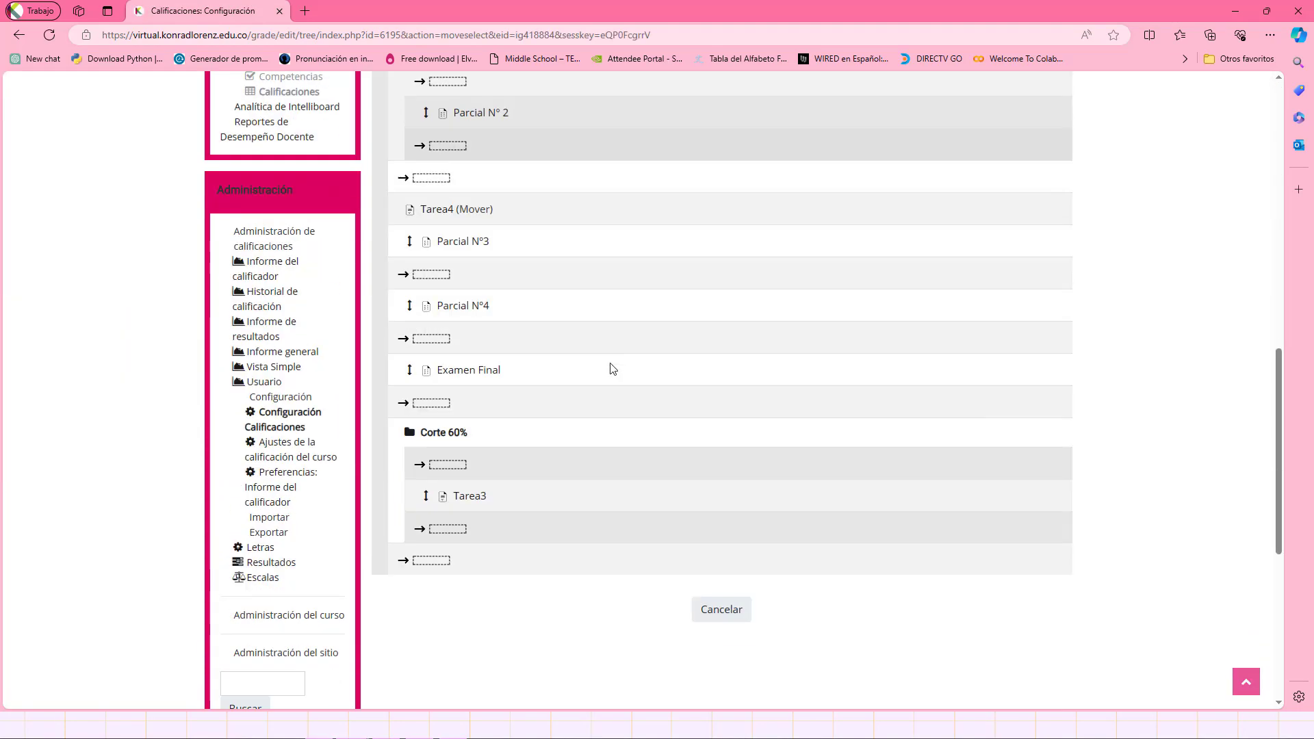
pyautogui.scroll(-4, 612, 369)
pyautogui.click(449, 258)
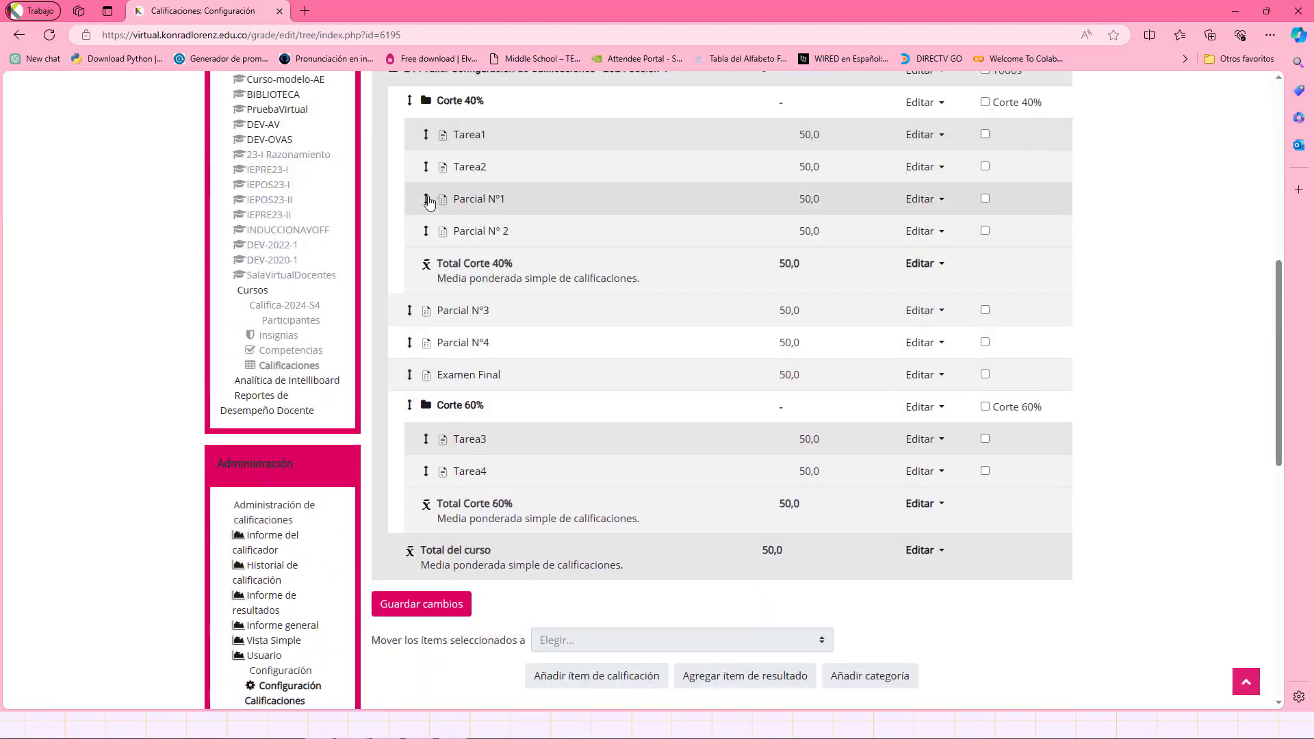
# Move Parcial Nº3 and Parcial Nº4 into the Corte 60% category, in that order after Tarea4
pyautogui.click(409, 310)
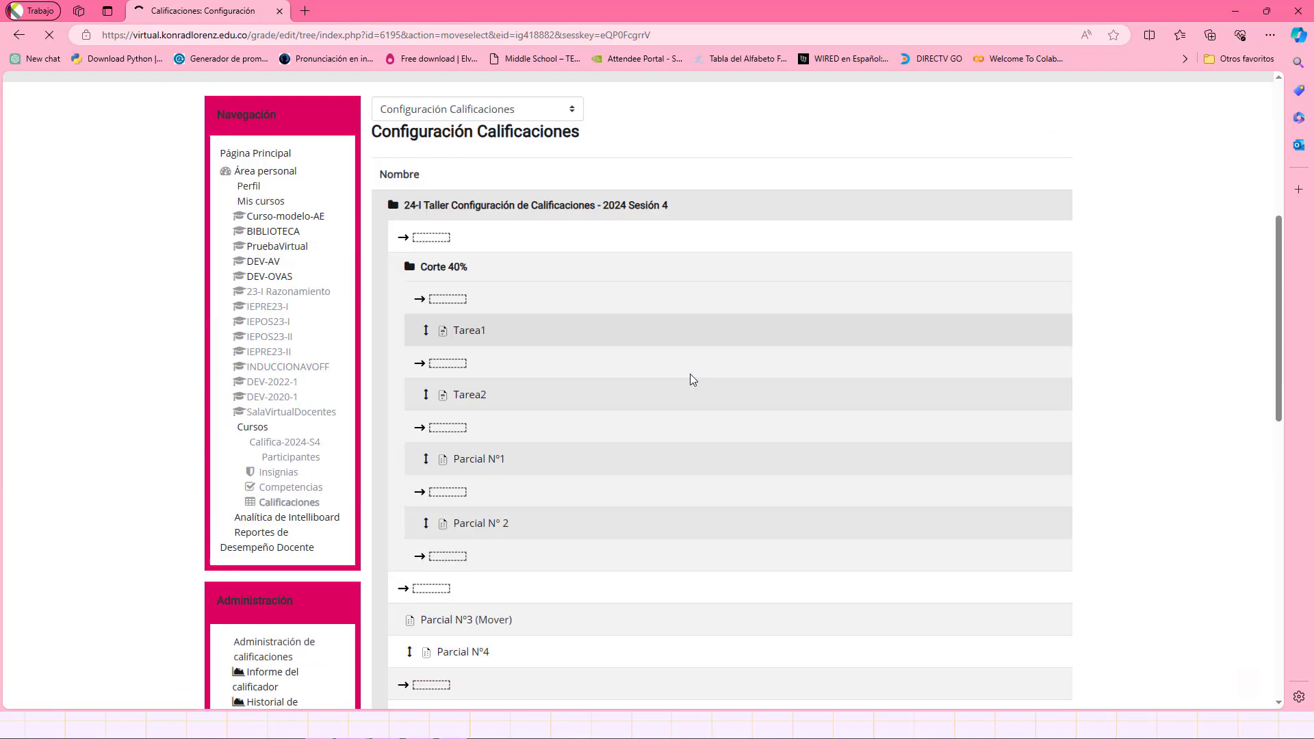
pyautogui.scroll(-9, 690, 373)
pyautogui.click(452, 327)
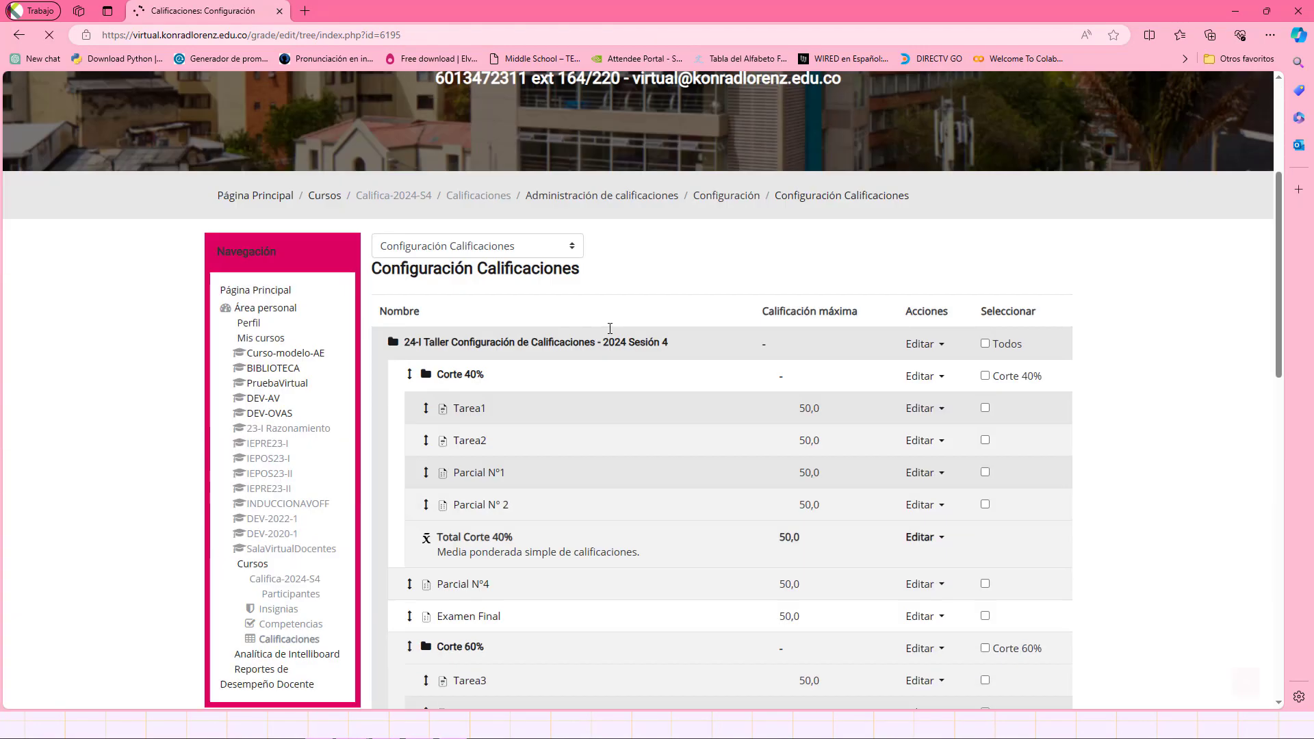
pyautogui.scroll(-5, 609, 327)
pyautogui.click(409, 240)
pyautogui.scroll(-8, 692, 371)
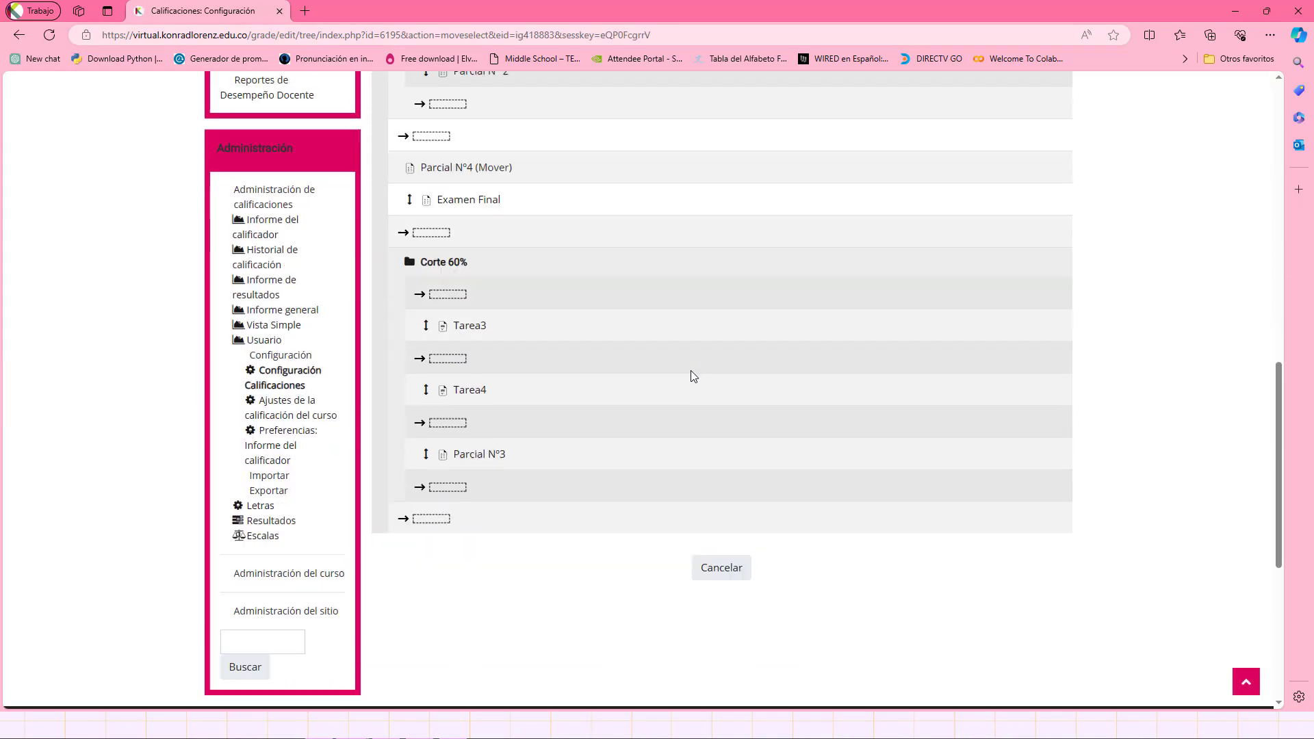
pyautogui.click(454, 393)
# Move Examen Final to the end of the Corte 60% category, after Parcial Nº4
pyautogui.scroll(-10, 566, 420)
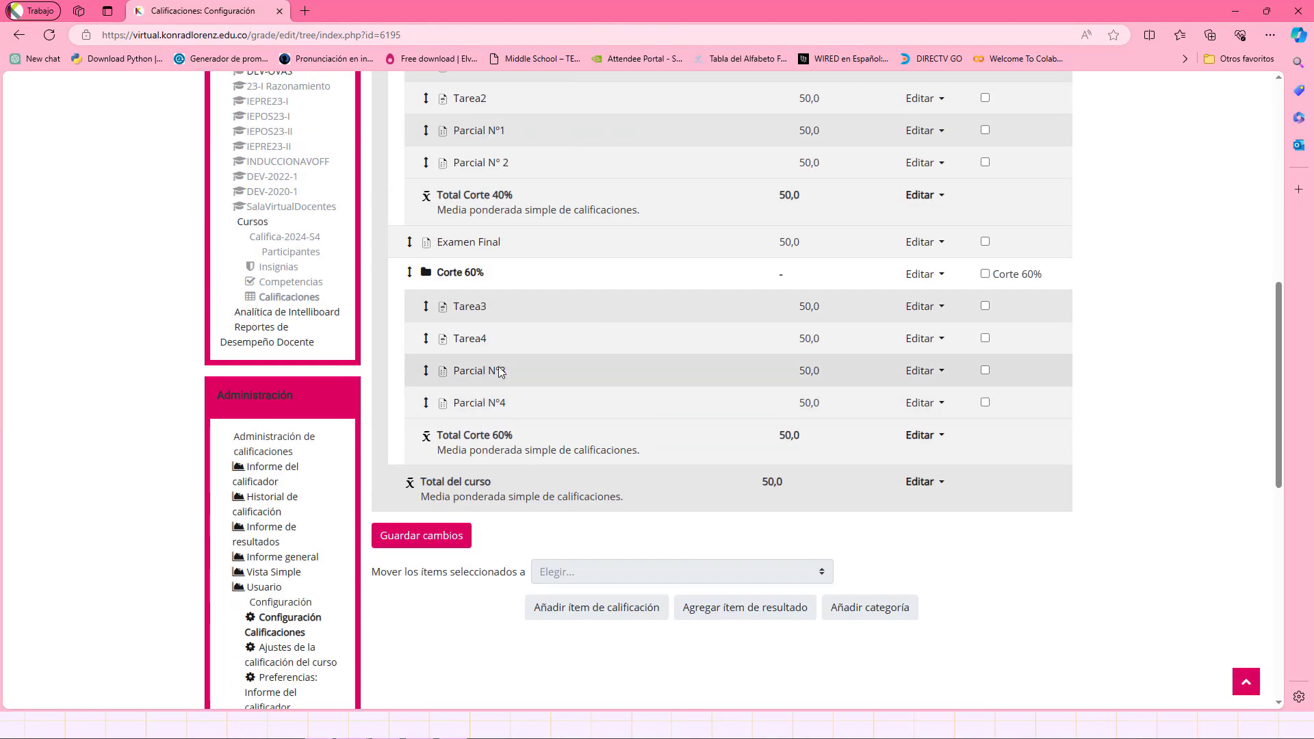
pyautogui.click(410, 242)
pyautogui.scroll(-10, 560, 375)
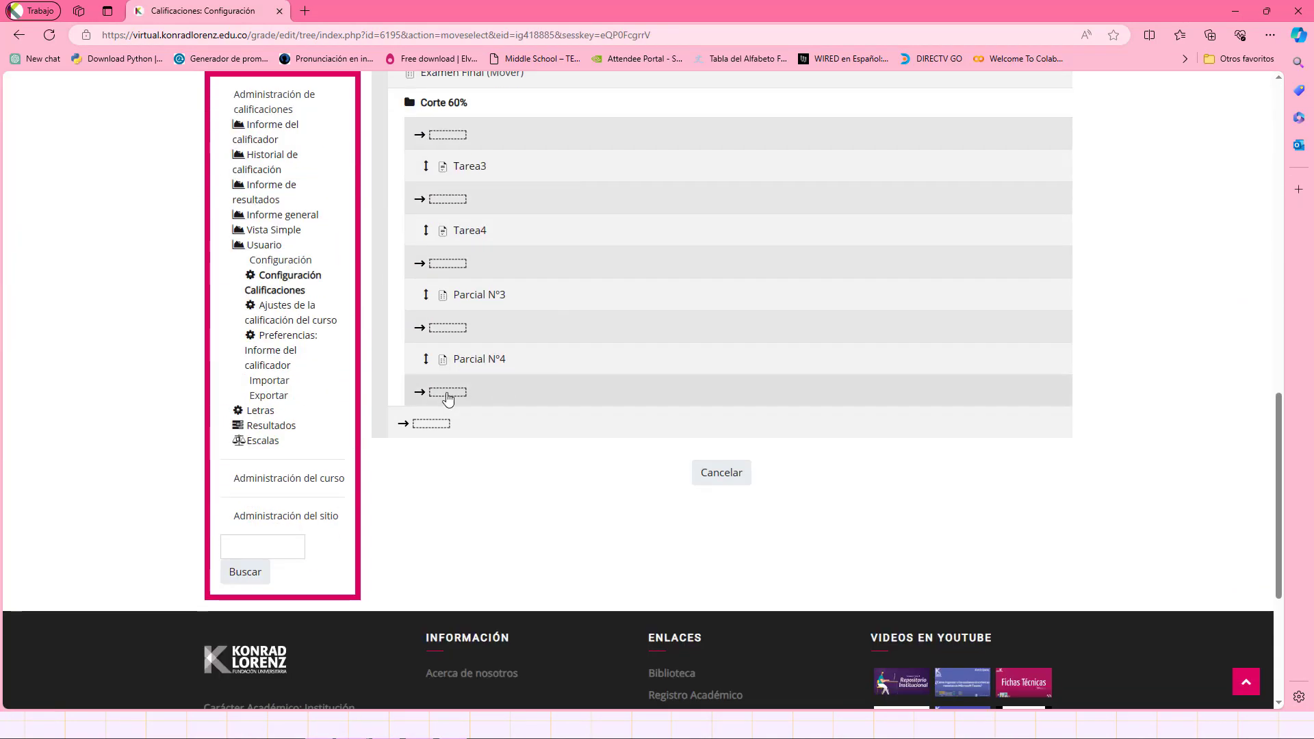
pyautogui.click(449, 394)
# Open the calculation editor (Editar cálculo) for the Total Corte 40% grade
pyautogui.scroll(-10, 595, 479)
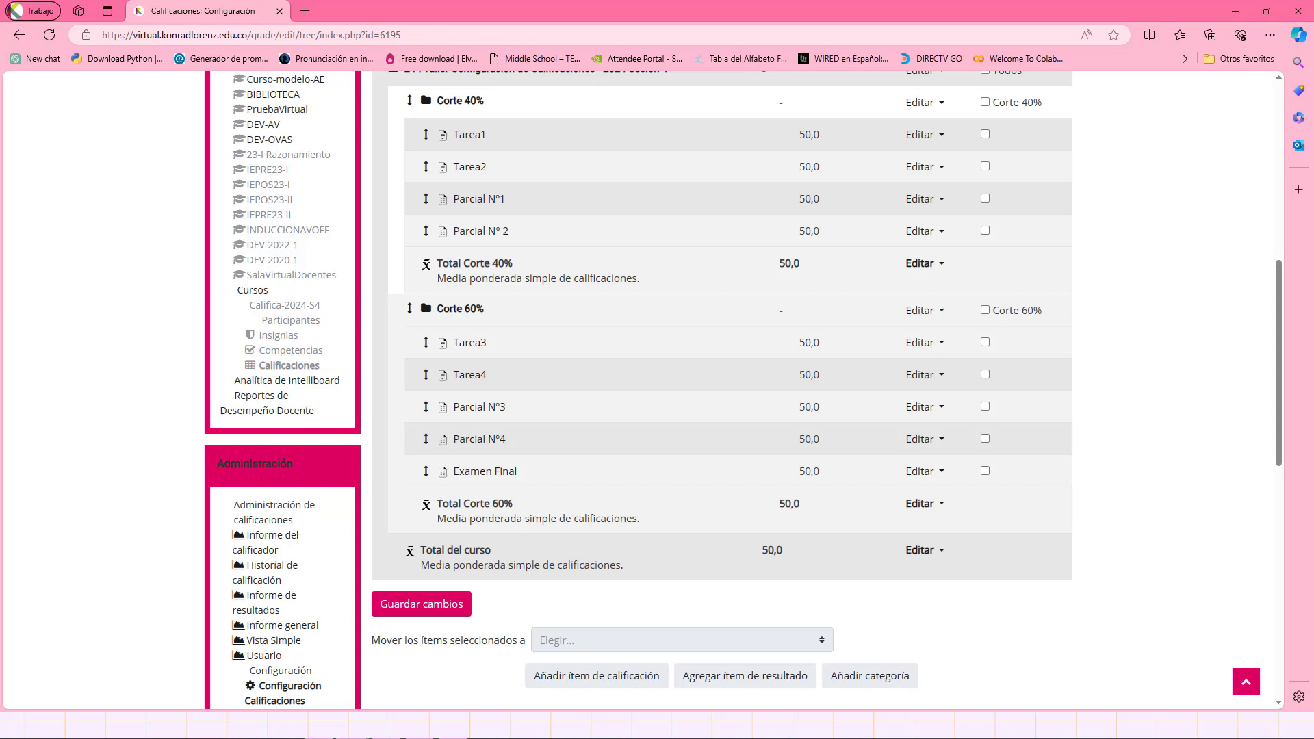
pyautogui.scroll(2, 1126, 404)
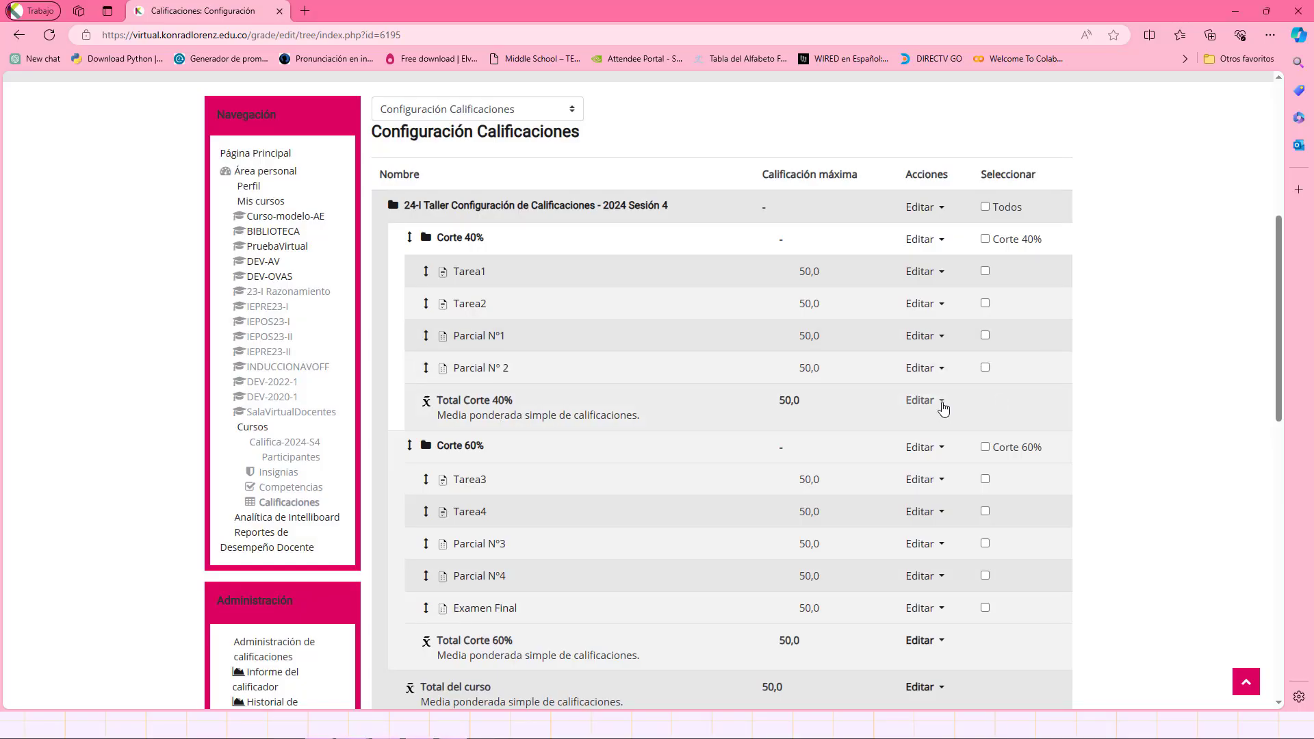
pyautogui.click(942, 404)
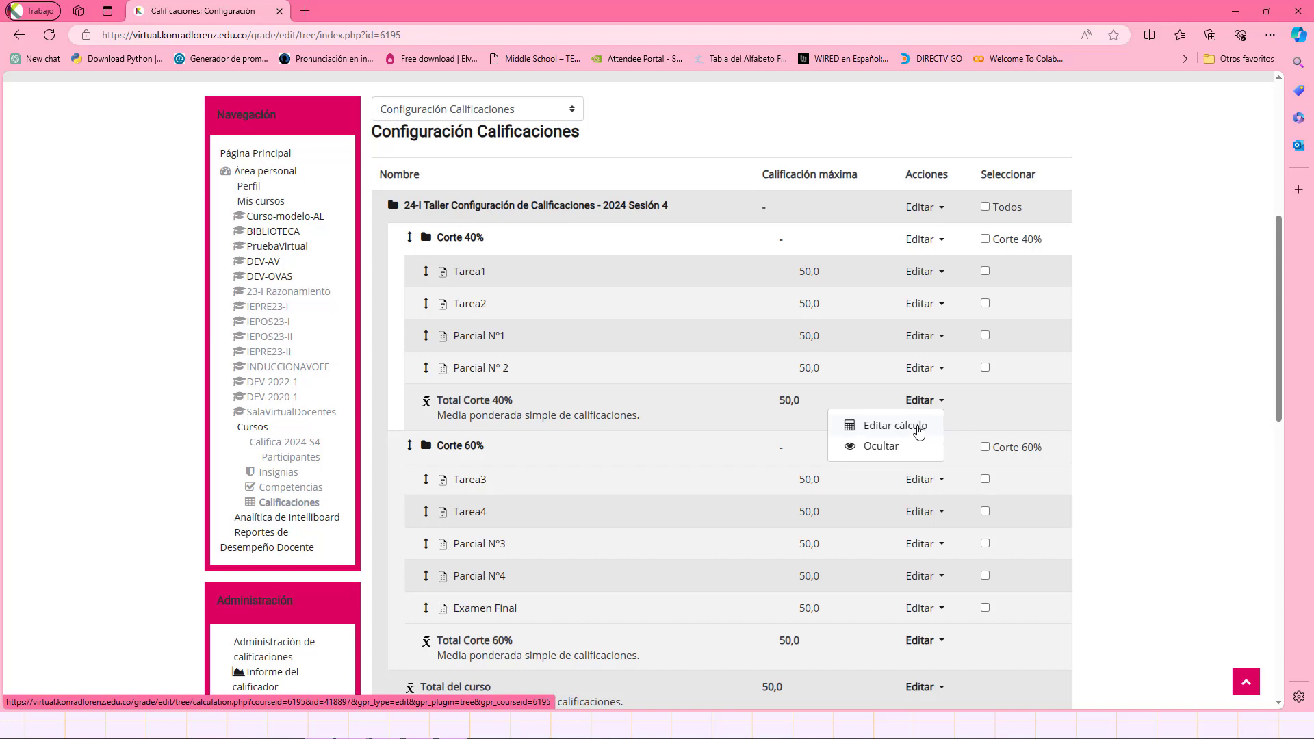
pyautogui.click(919, 427)
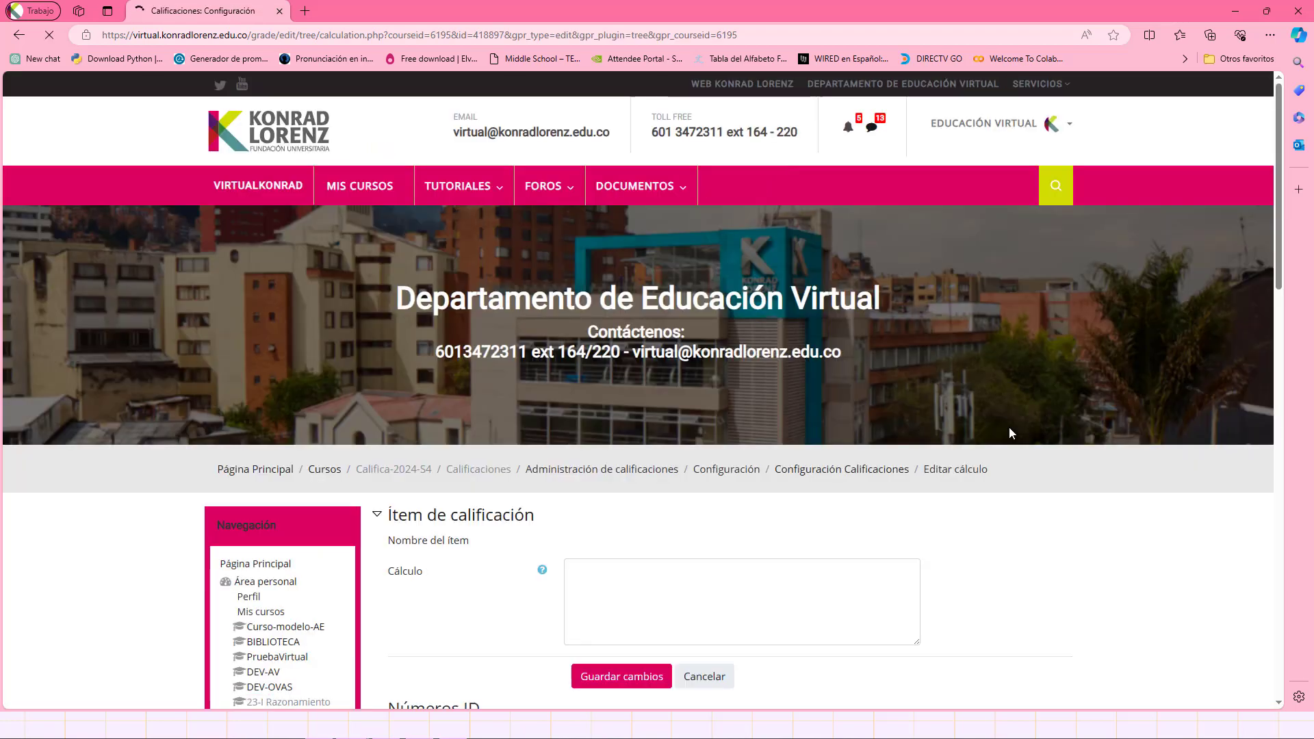
# Examine the Cálculo field and the Números ID fields of the Corte 40% items
pyautogui.scroll(-5, 972, 445)
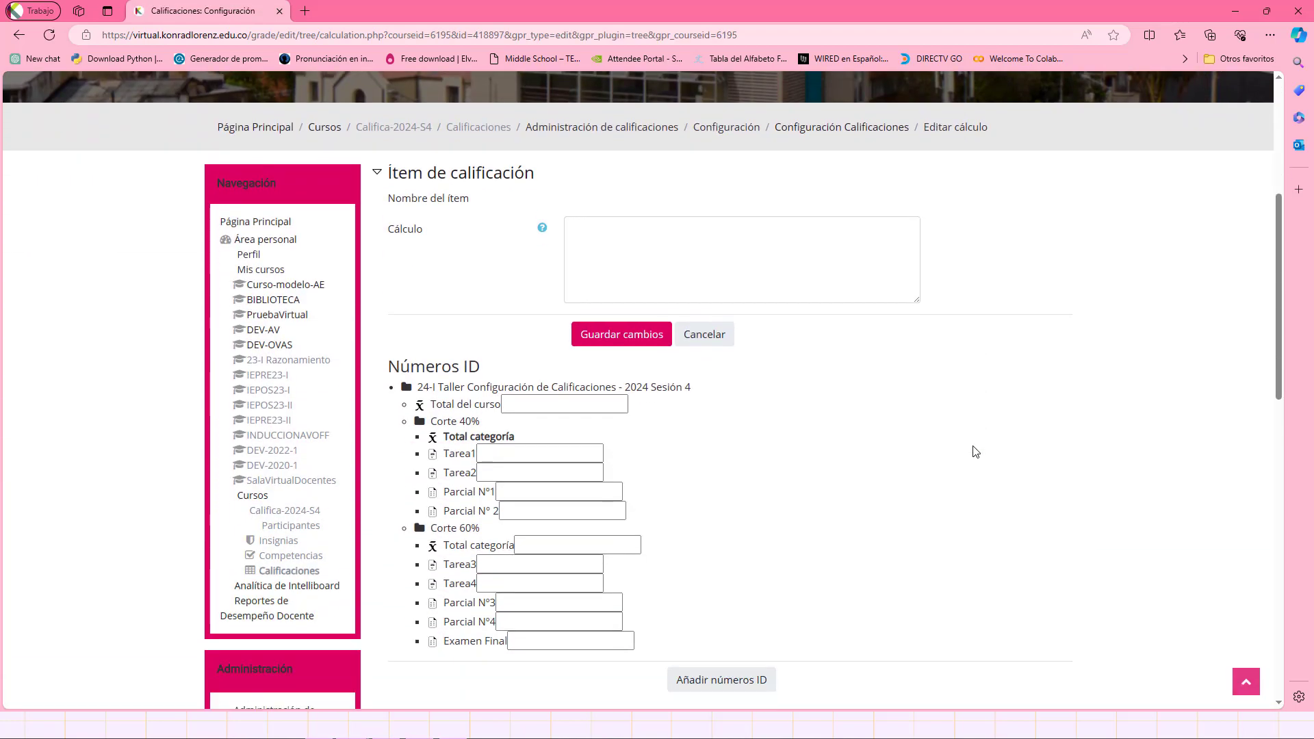
pyautogui.click(578, 228)
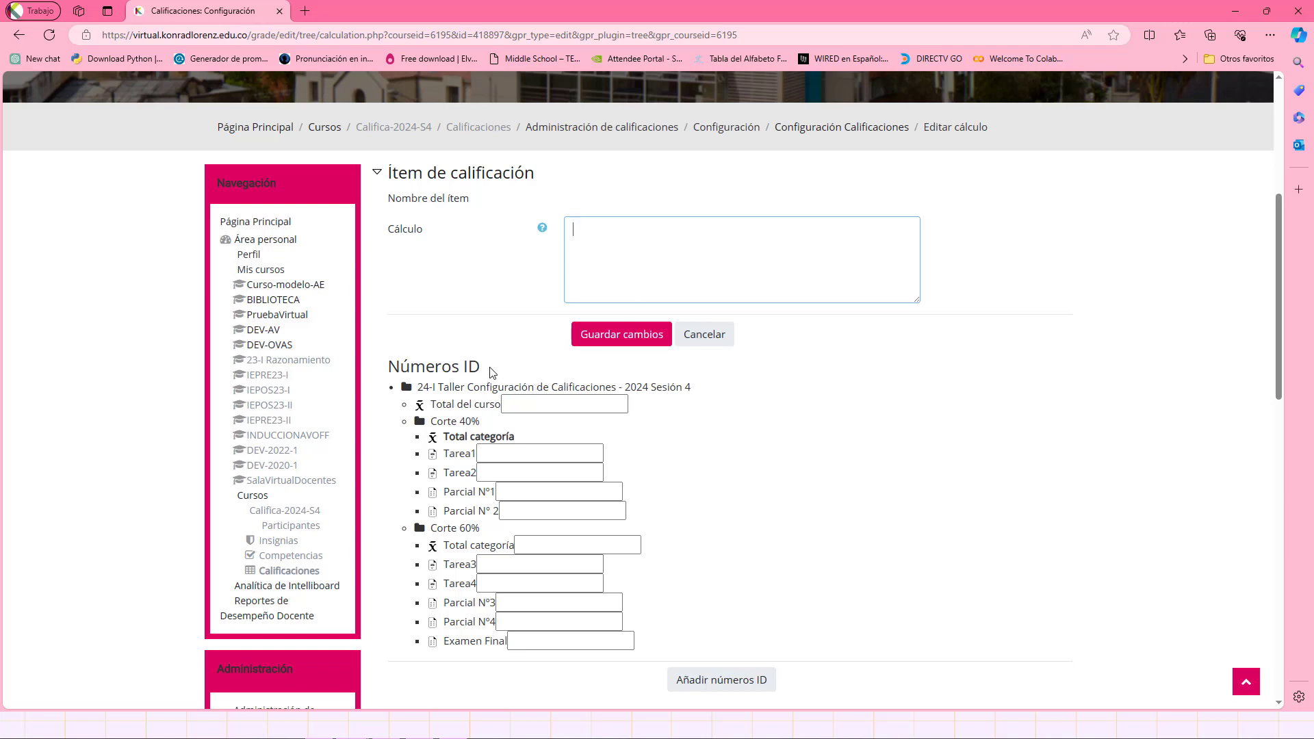
pyautogui.moveTo(492, 373); pyautogui.dragTo(387, 367)
pyautogui.click(739, 440)
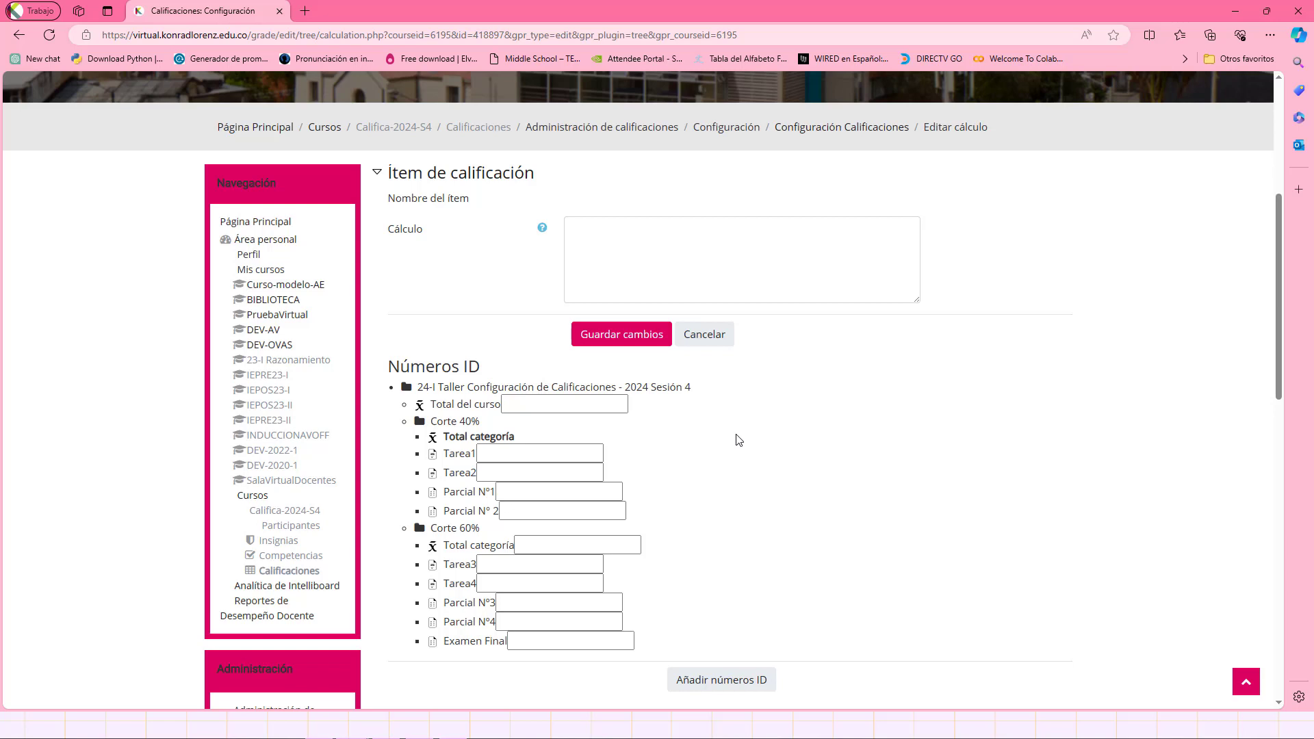
pyautogui.click(529, 456)
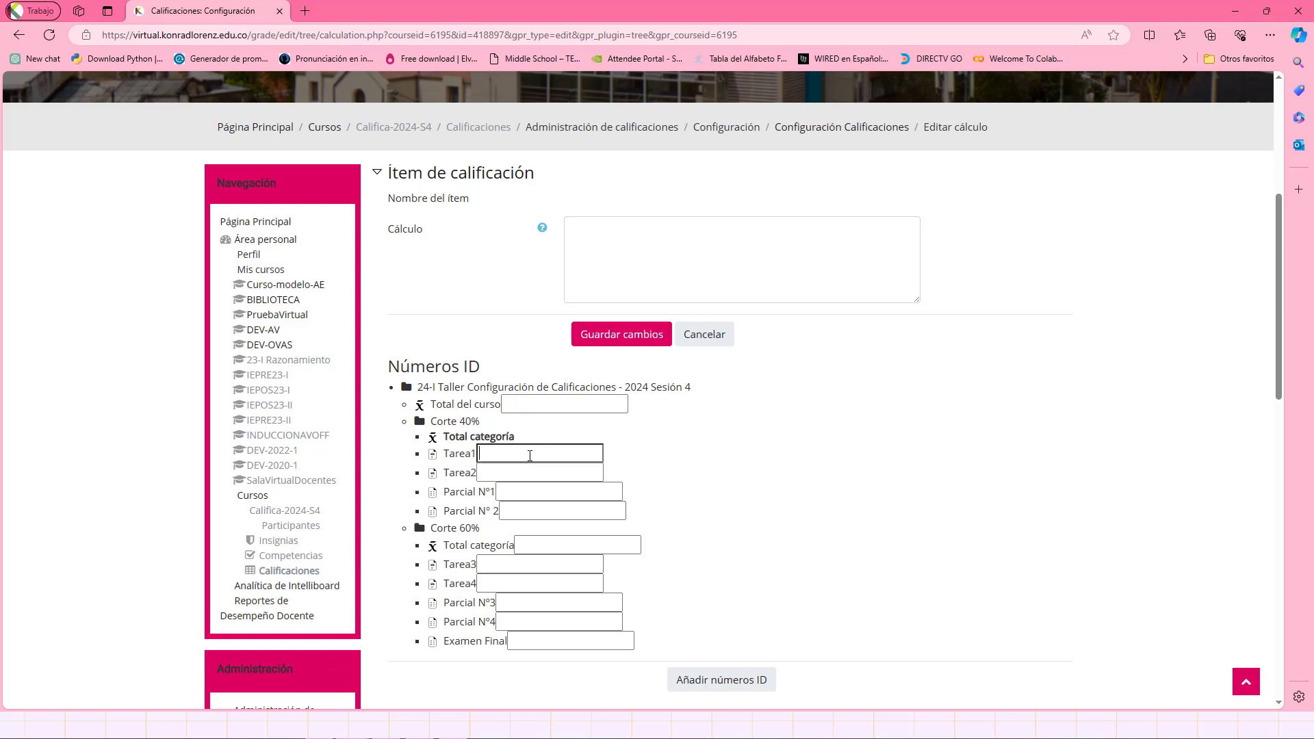
pyautogui.click(611, 257)
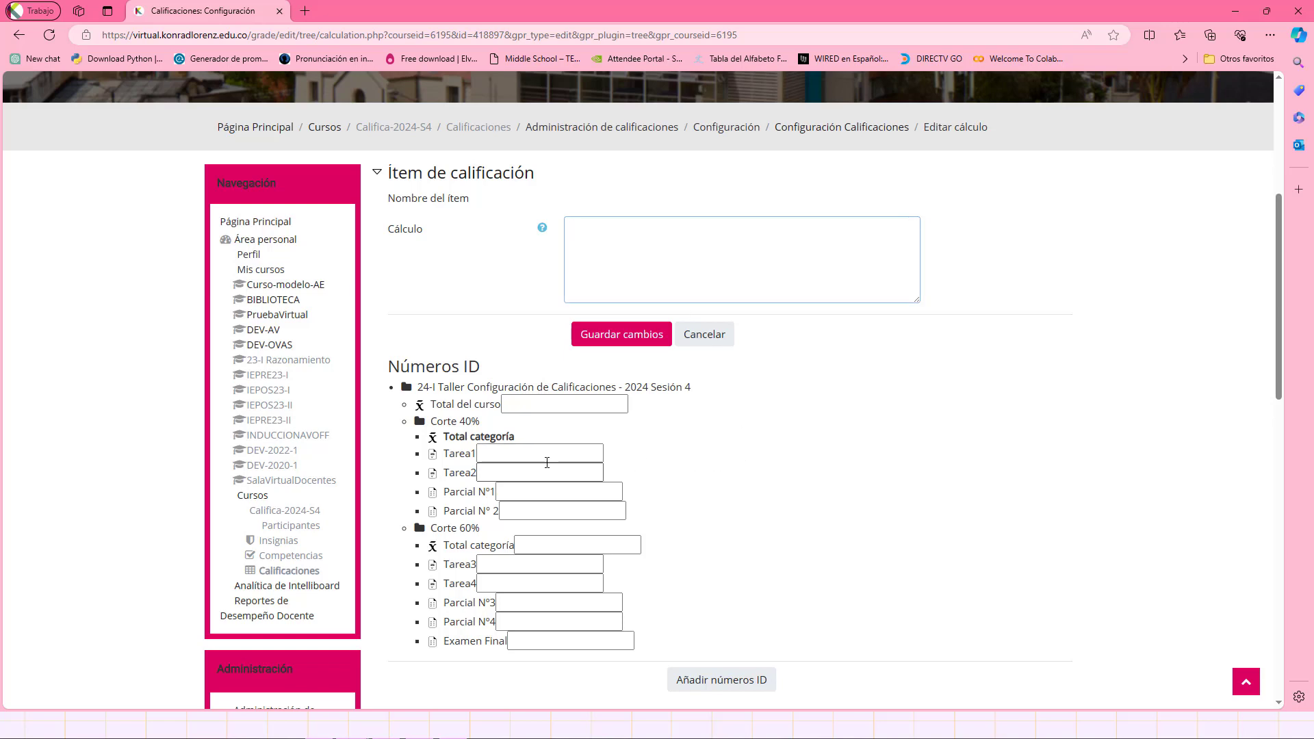
pyautogui.click(521, 472)
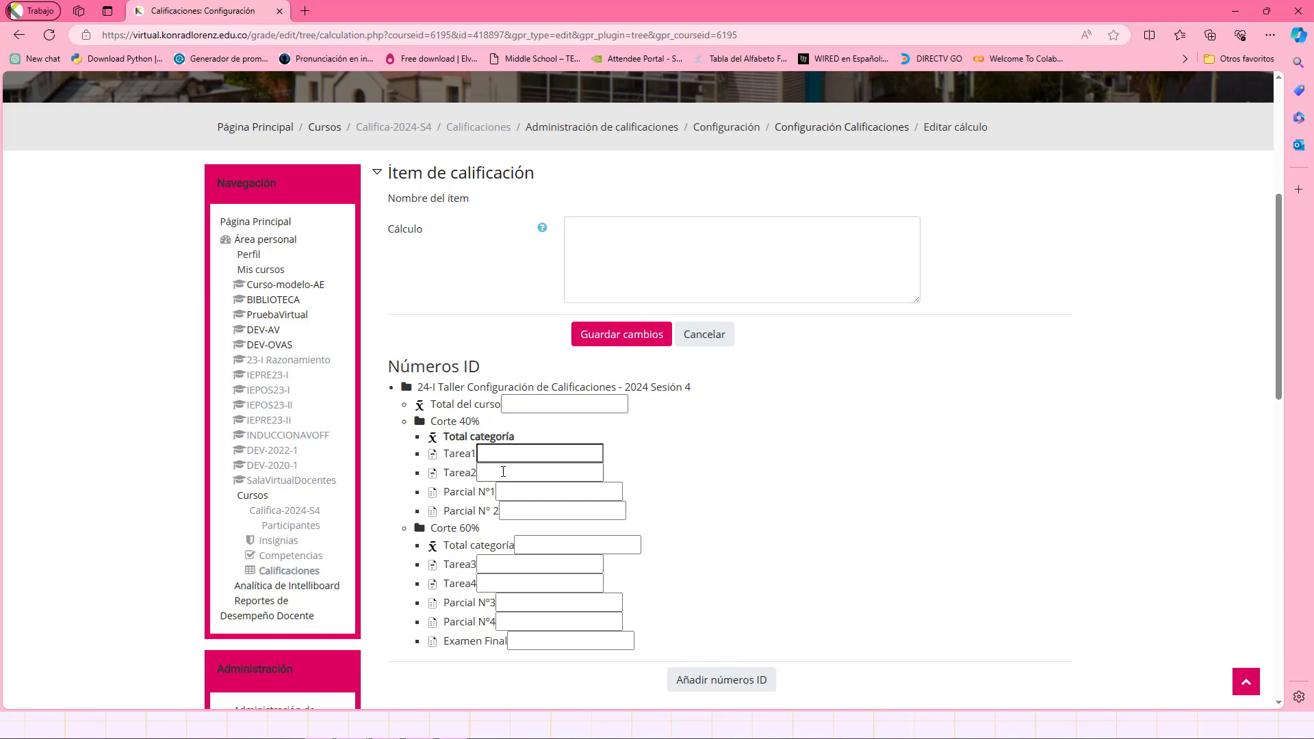
pyautogui.click(532, 496)
pyautogui.click(531, 510)
pyautogui.click(657, 229)
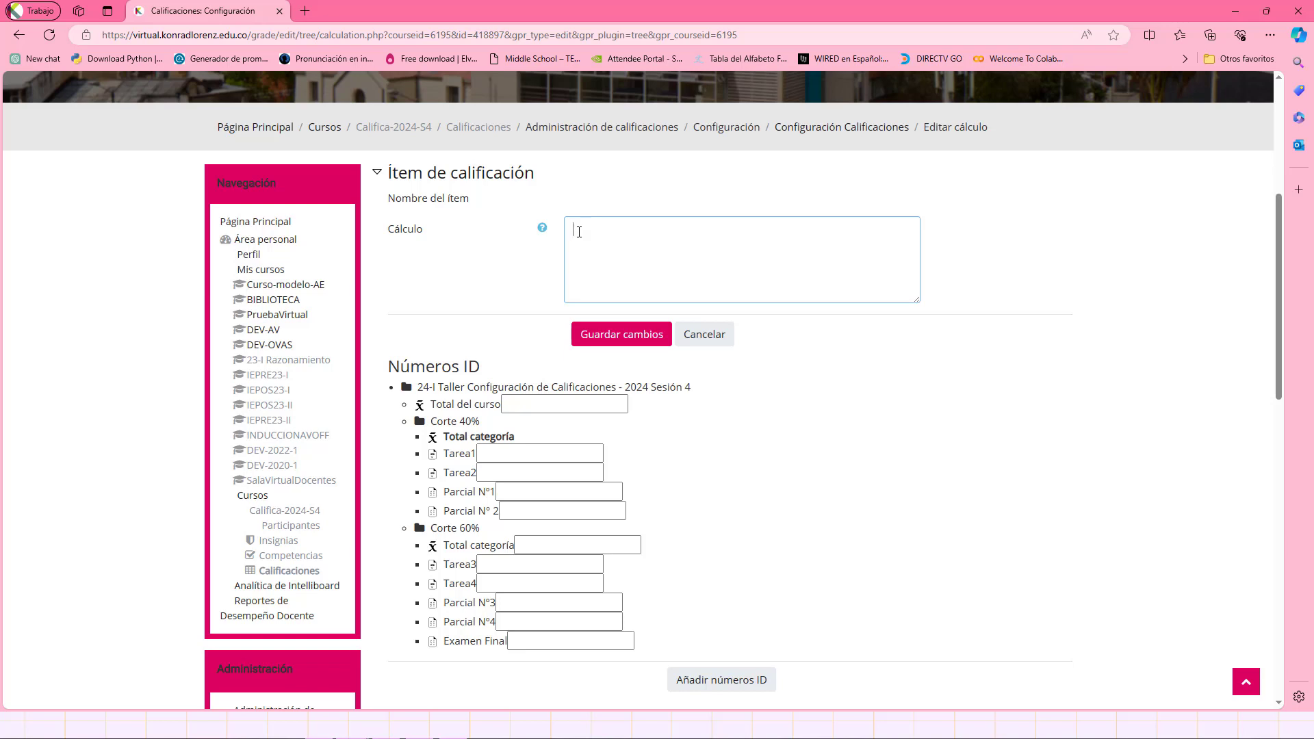
# Enter the ID numbers T1 for Tarea1 and T2 for Tarea2 in the Corte 40% category
pyautogui.click(514, 455)
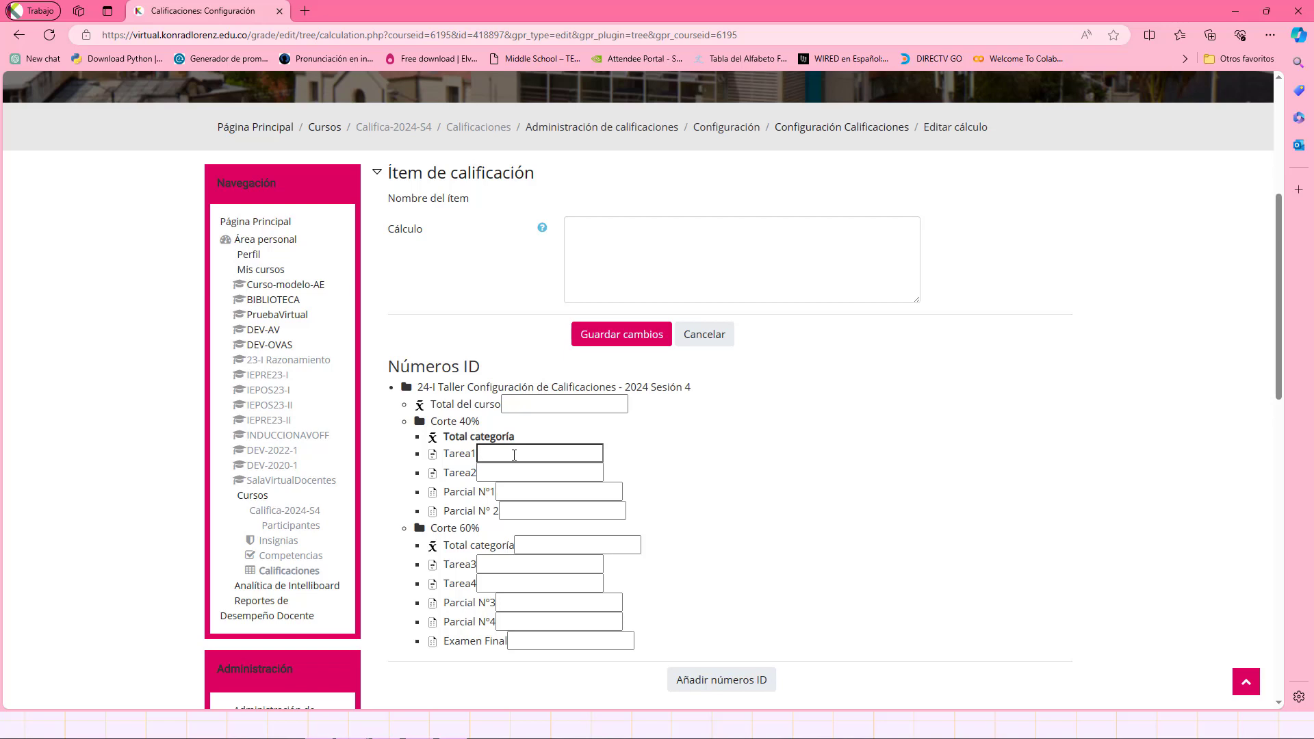
pyautogui.write('T1')
pyautogui.click(499, 472)
pyautogui.write('T2')
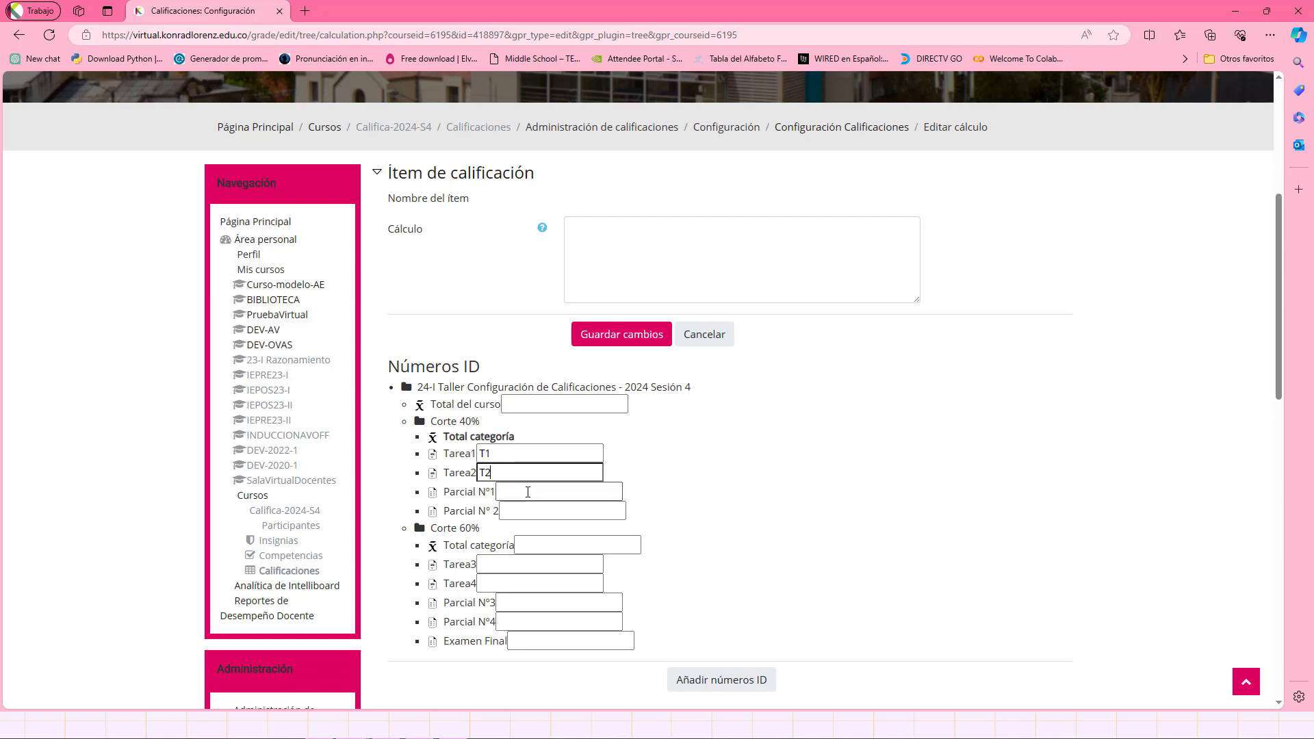
# Enter the ID numbers P1 for Parcial Nº1 and P2 for Parcial Nº 2, and add the entered IDs to the grade items
pyautogui.click(528, 492)
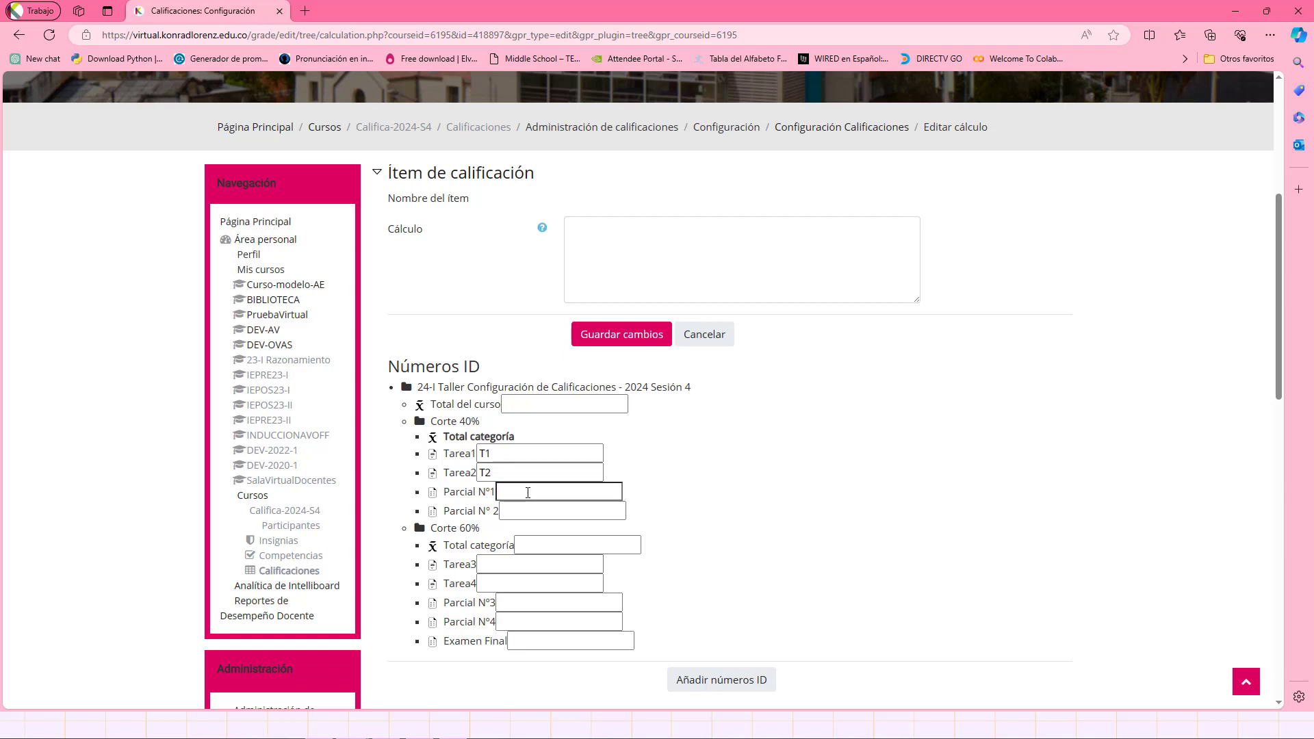
pyautogui.write('P1')
pyautogui.click(538, 511)
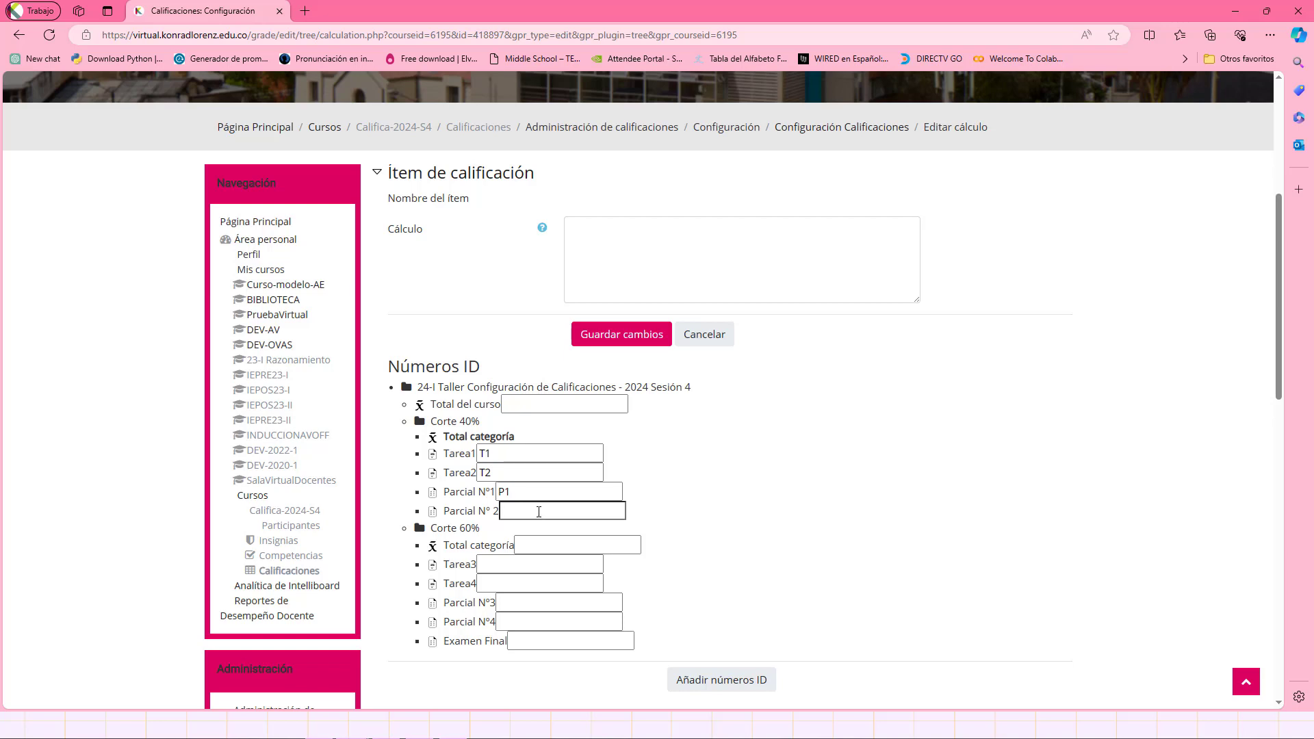
pyautogui.write('P2')
pyautogui.scroll(-1, 733, 565)
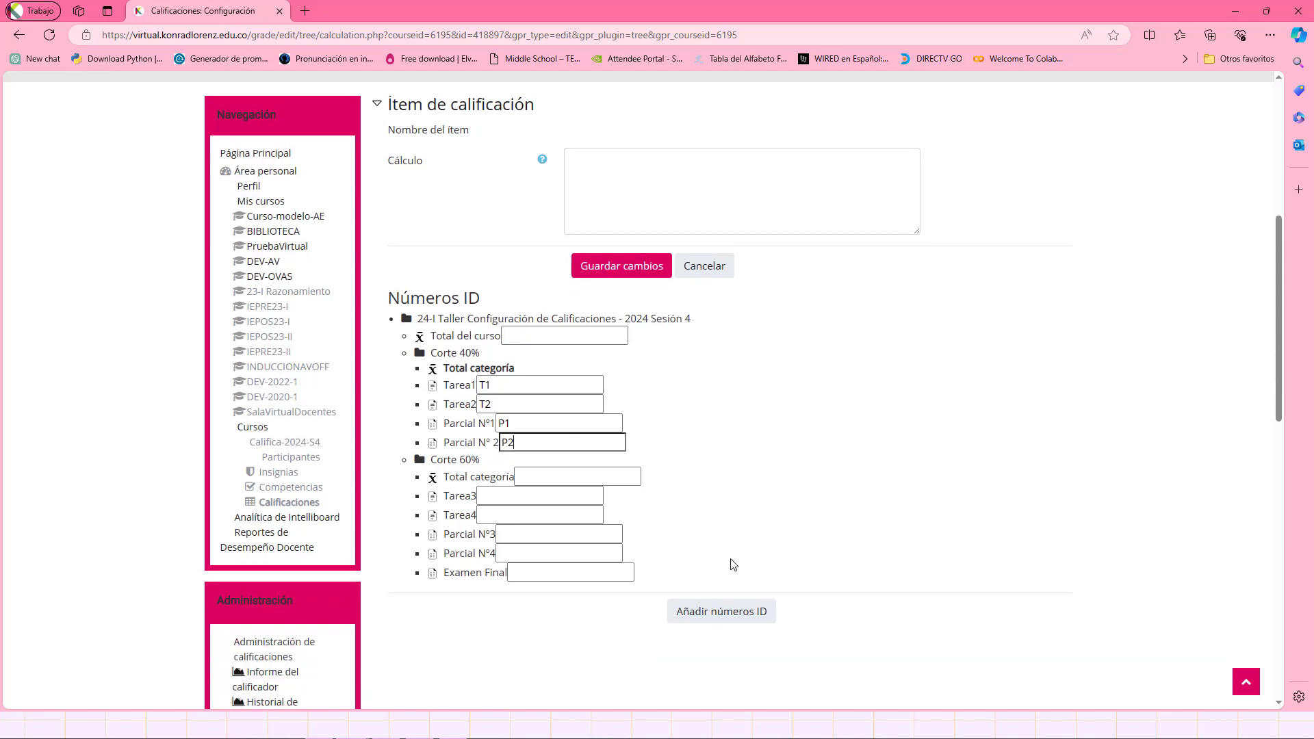
pyautogui.click(732, 618)
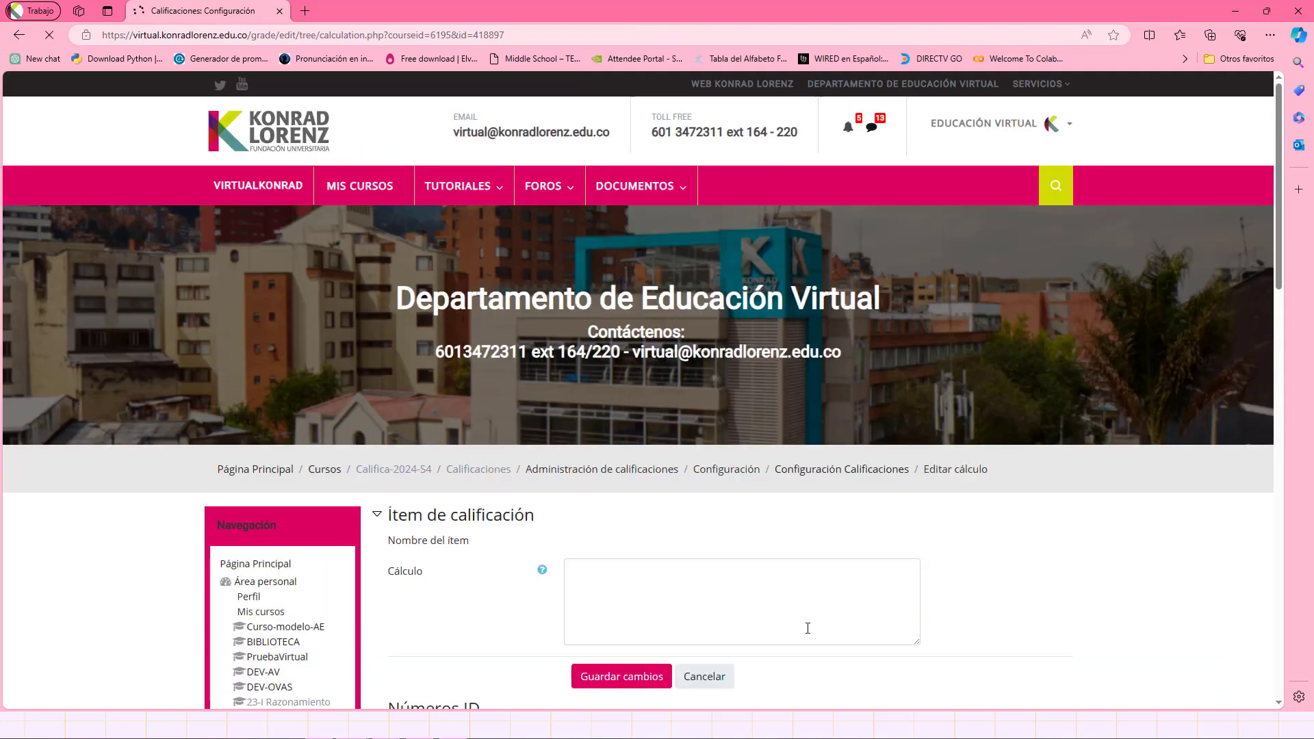
# Begin the Total Corte 40% calculation formula with =SUM(
pyautogui.scroll(-7, 806, 625)
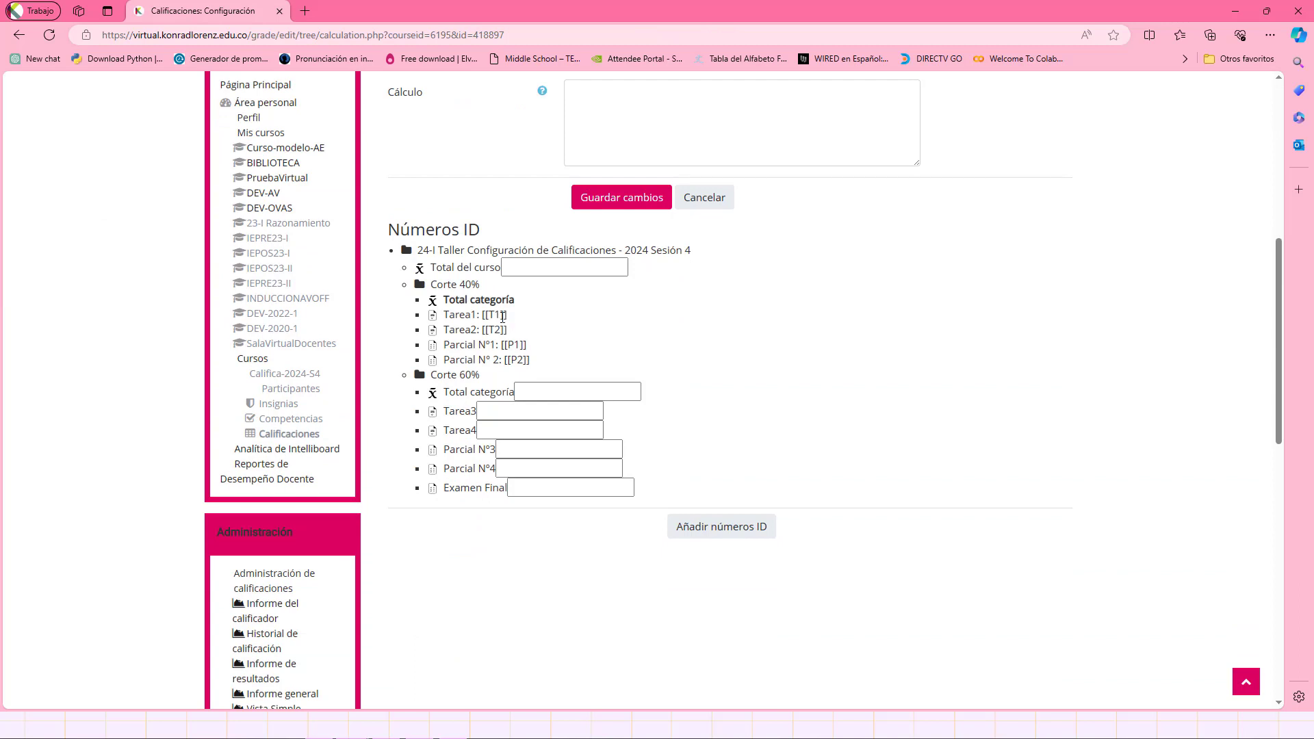
pyautogui.moveTo(509, 317); pyautogui.dragTo(485, 318)
pyautogui.click(553, 331)
pyautogui.scroll(1, 558, 338)
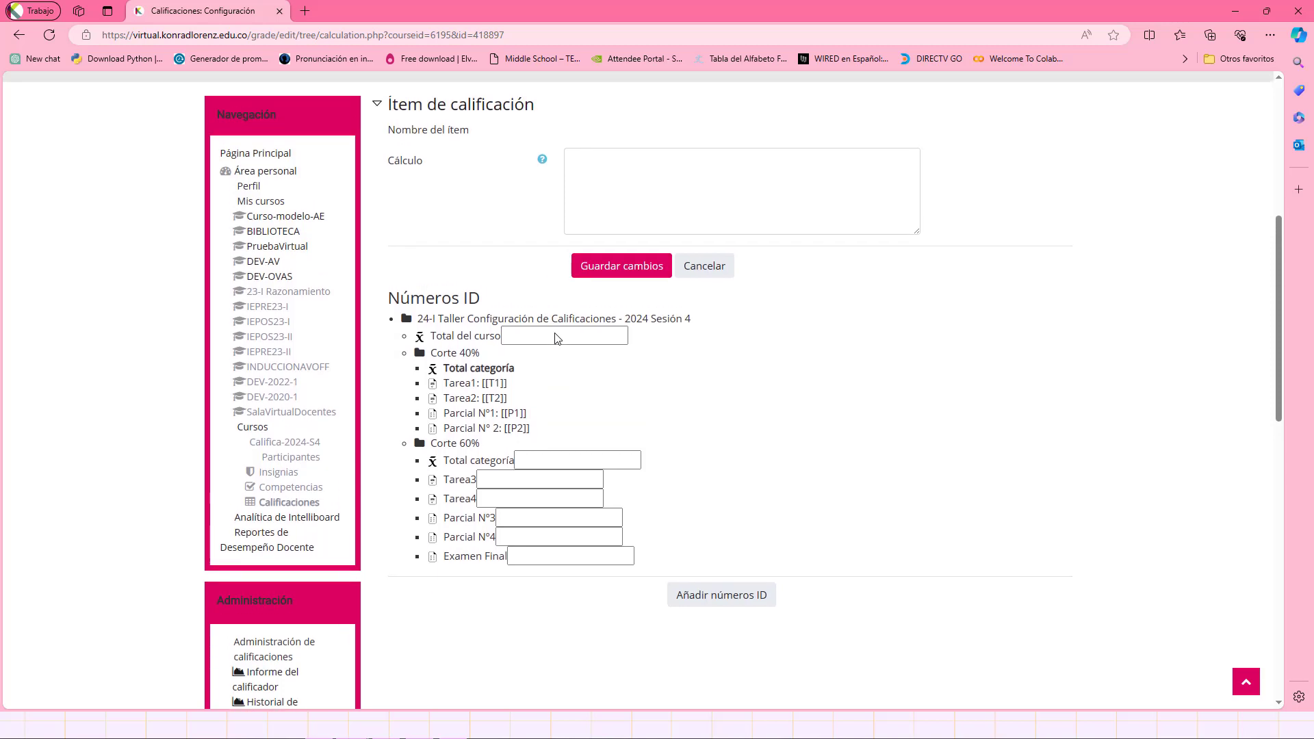
pyautogui.click(598, 175)
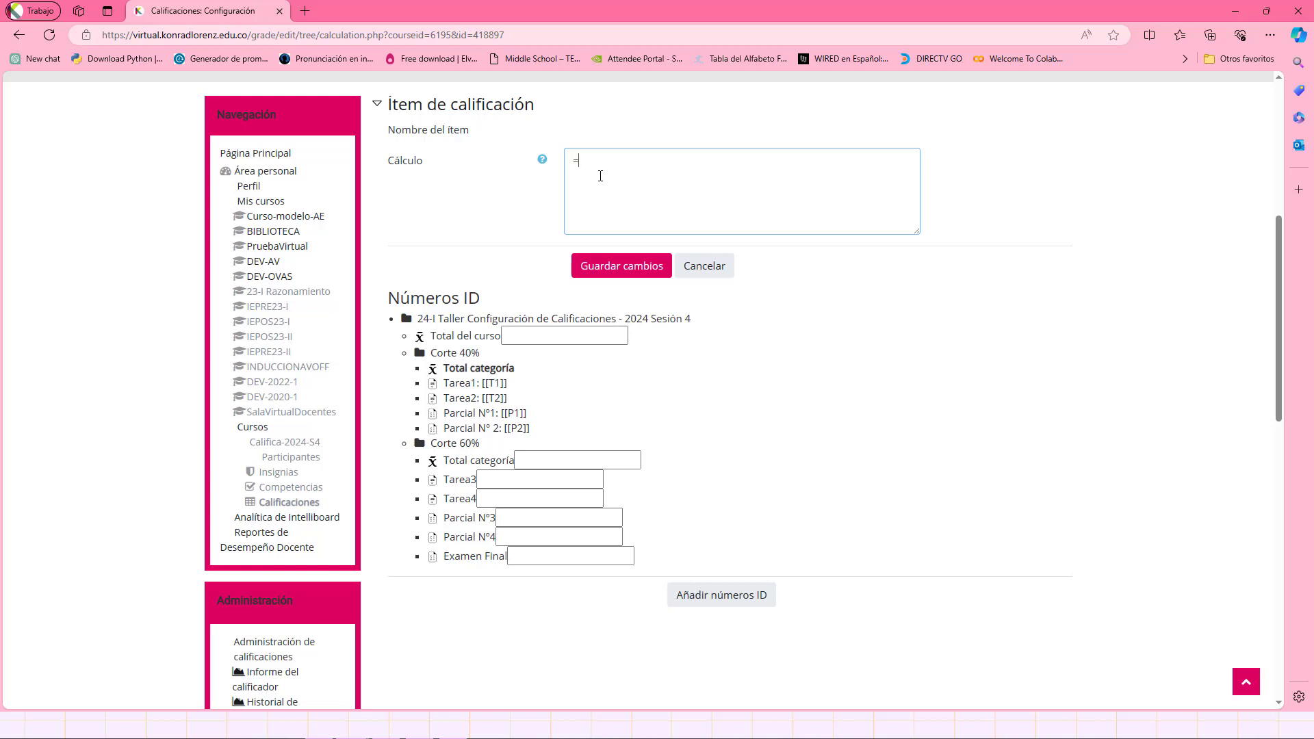
pyautogui.write('s')
pyautogui.press('BackSpace')
pyautogui.write('SUM')
pyautogui.write('(')
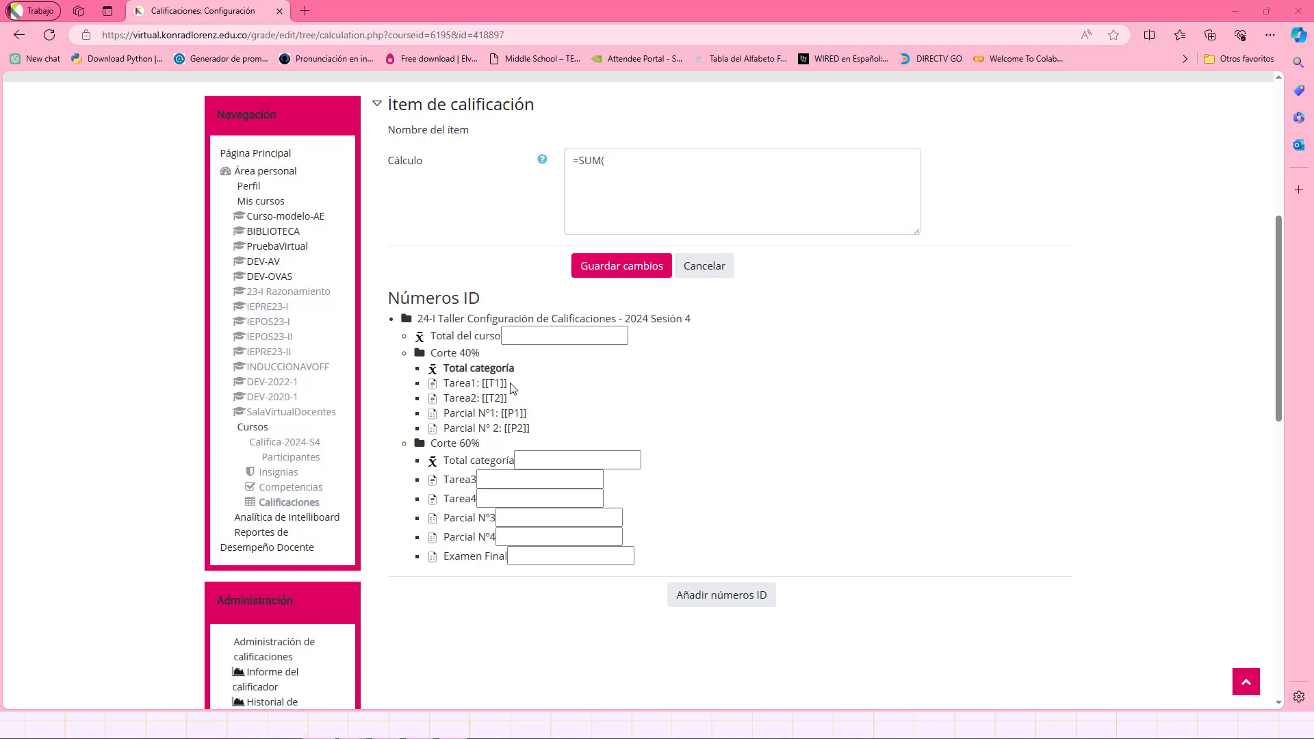
# Copy Tarea1's ID reference into the formula and weight it, adding [[T1]]*,20 after the open parenthesis
pyautogui.moveTo(510, 389); pyautogui.dragTo(483, 375)
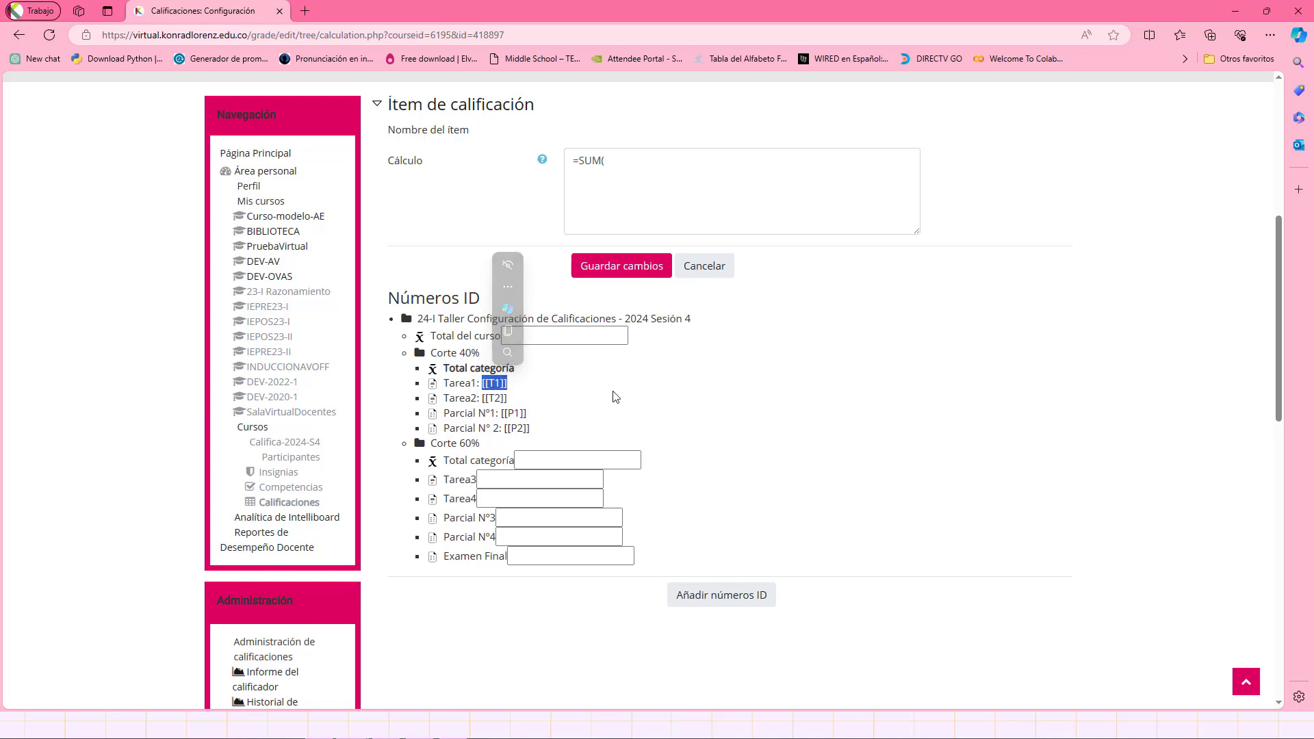
pyautogui.hotkey('ctrl', 'c')
pyautogui.click(631, 167)
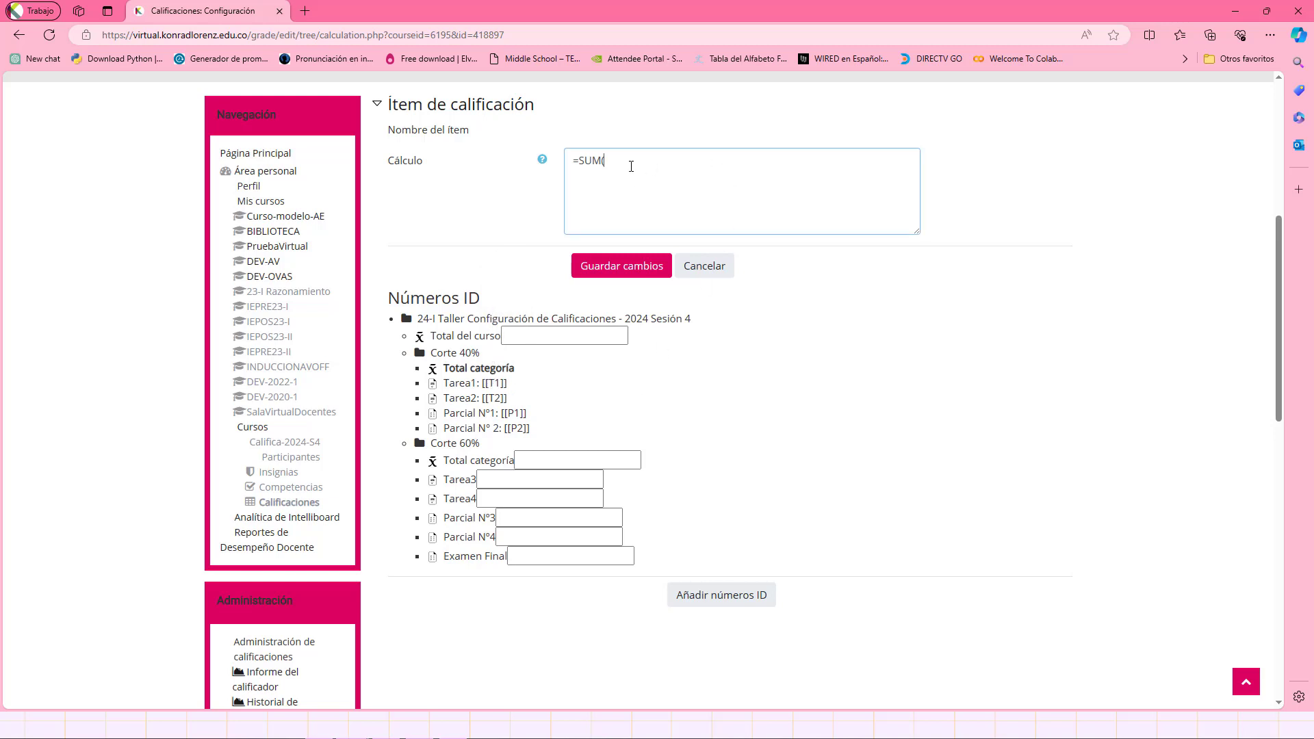
pyautogui.hotkey('ctrl', 'v')
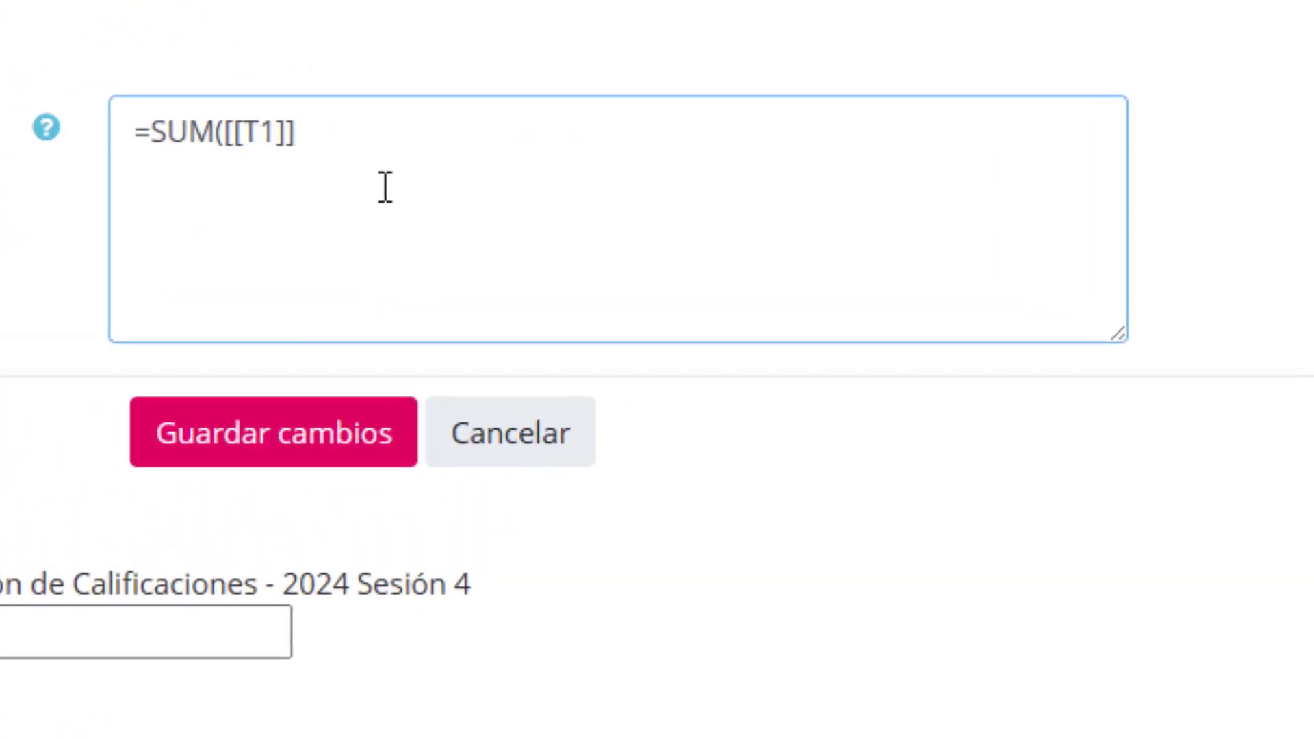
pyautogui.write('*')
pyautogui.write(',2')
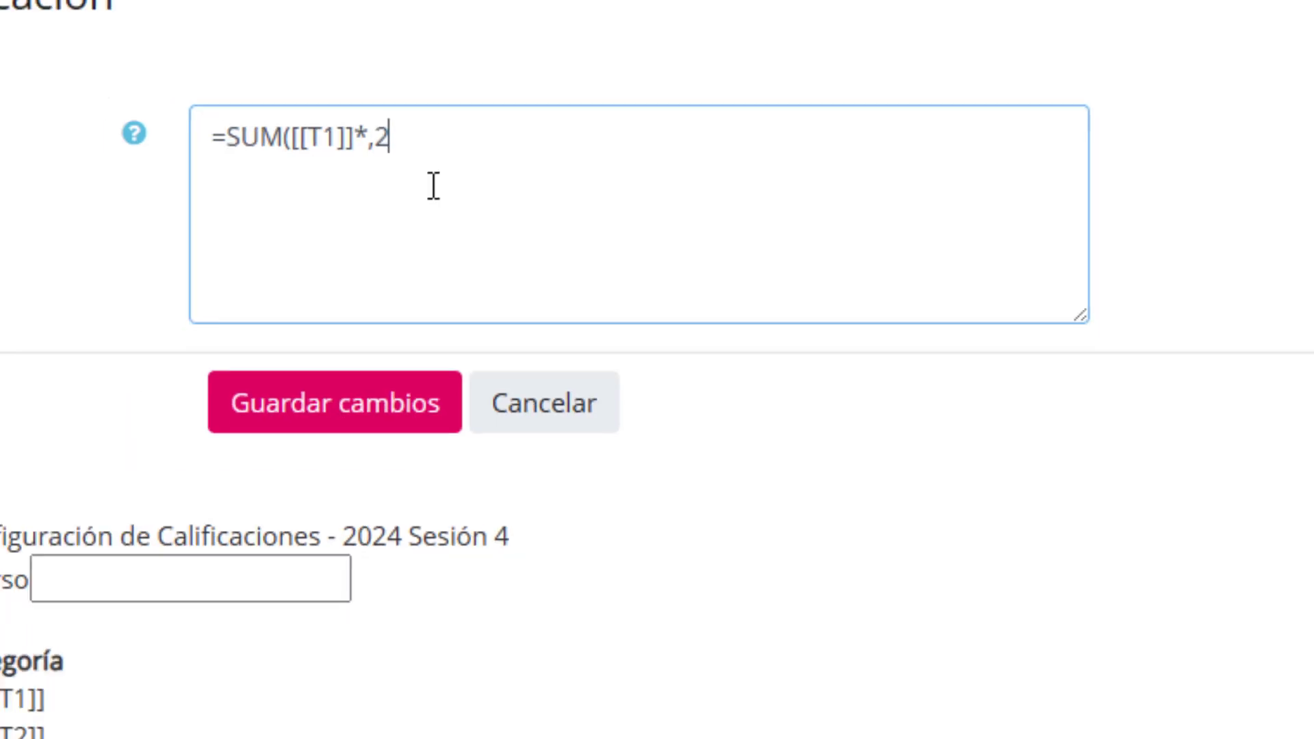
pyautogui.write('0')
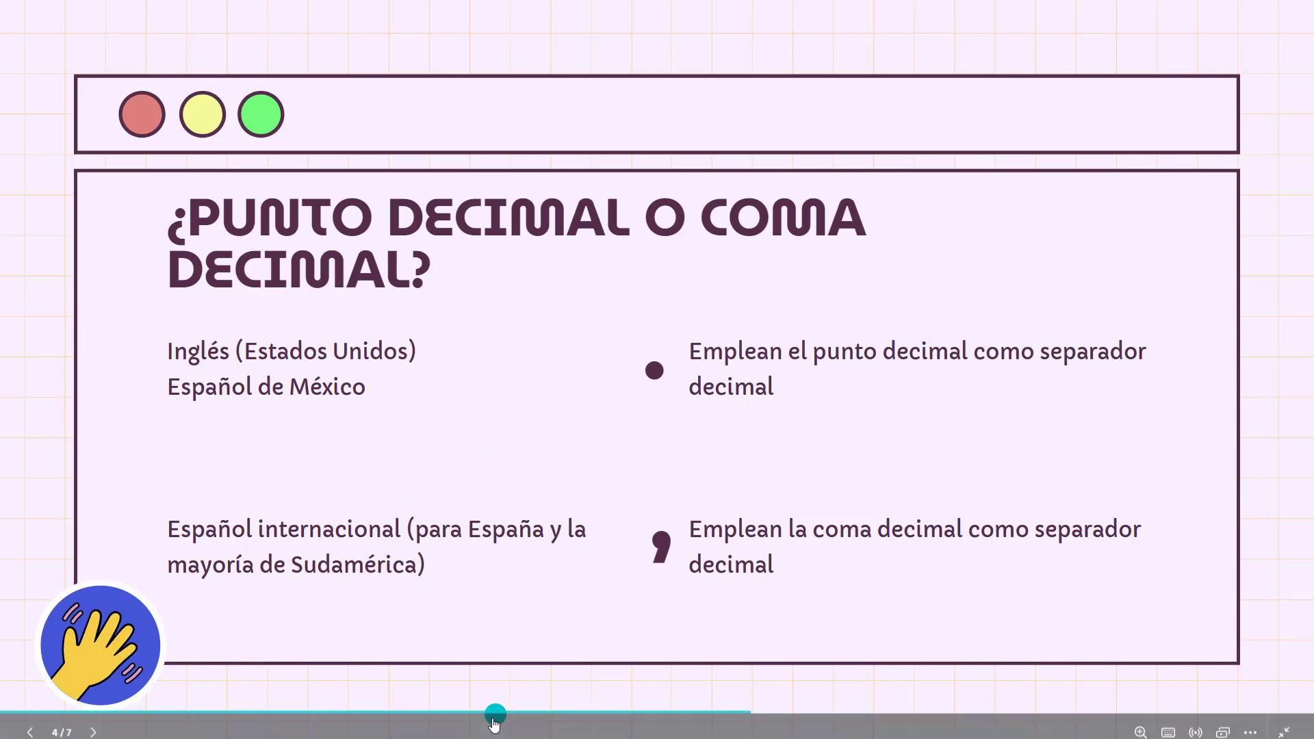
# Switch from the slides back to the browser and append +[[T2]]*,20 to the formula
pyautogui.hotkey('alt', 'Tab')
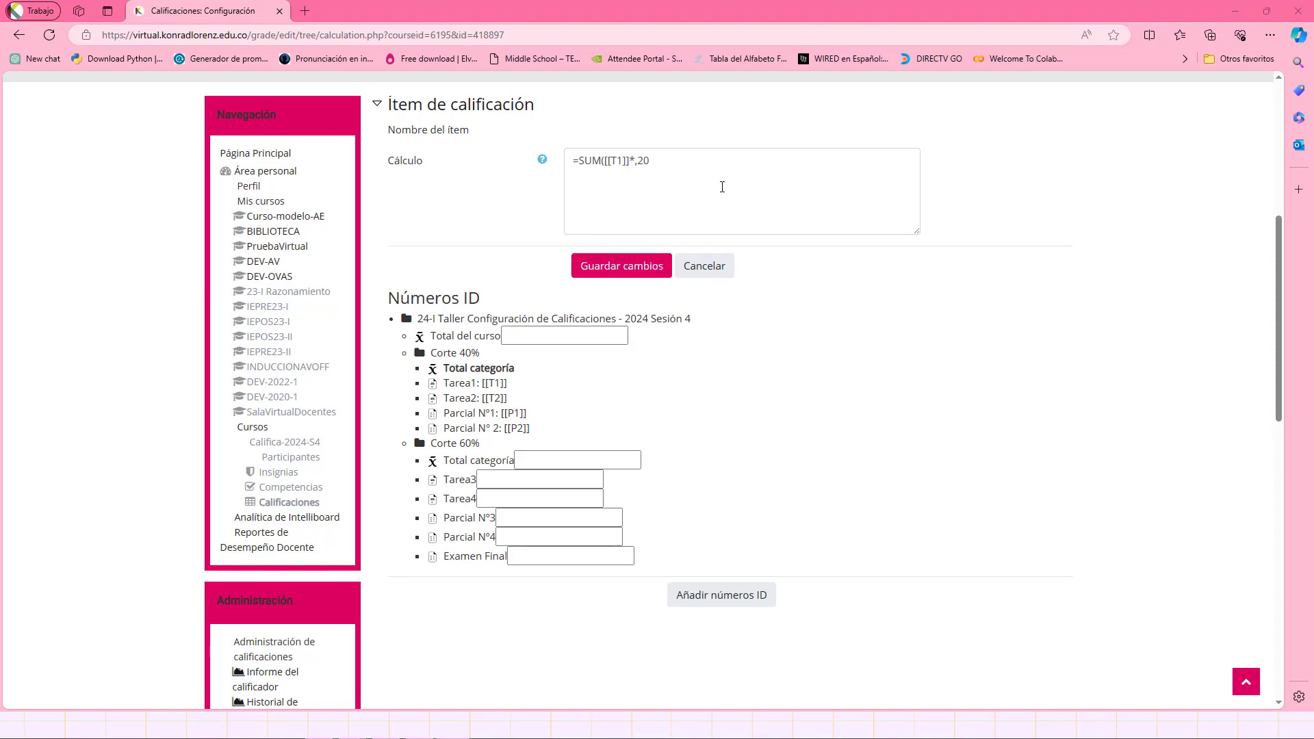
pyautogui.click(662, 163)
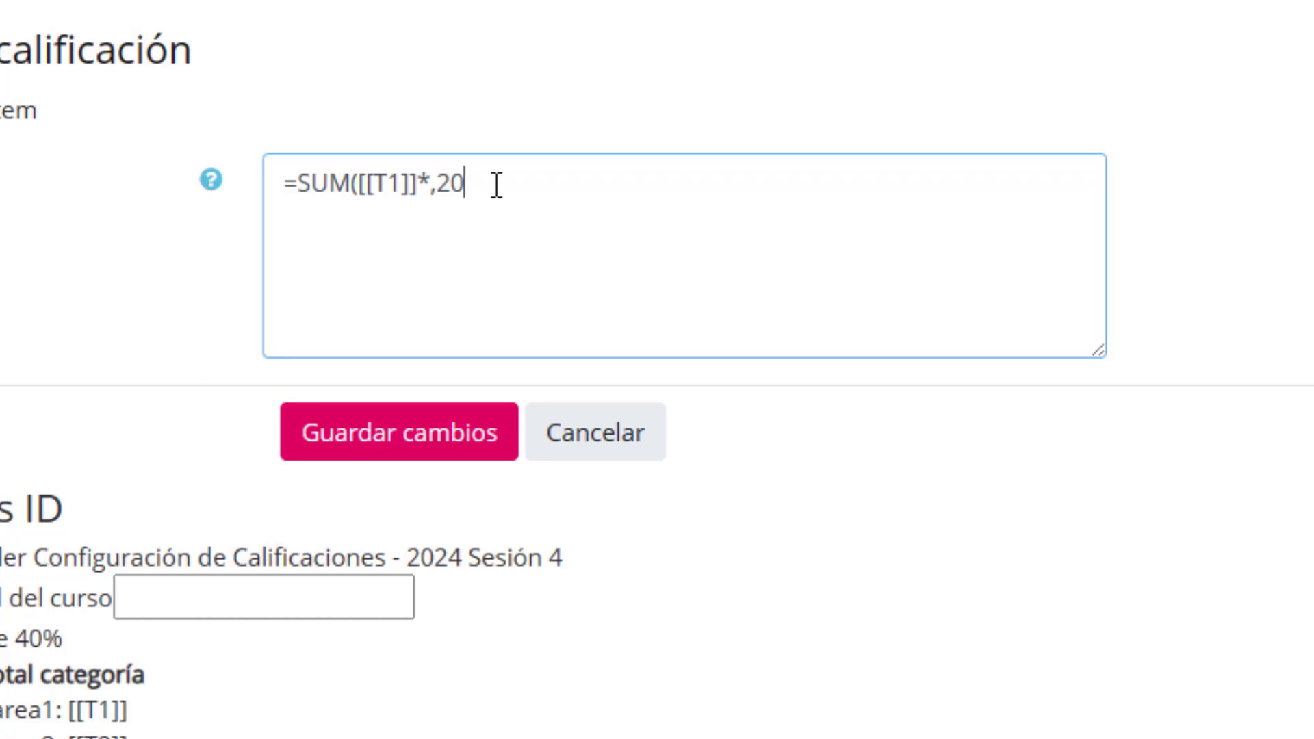
pyautogui.rightClick(494, 184)
pyautogui.click(612, 437)
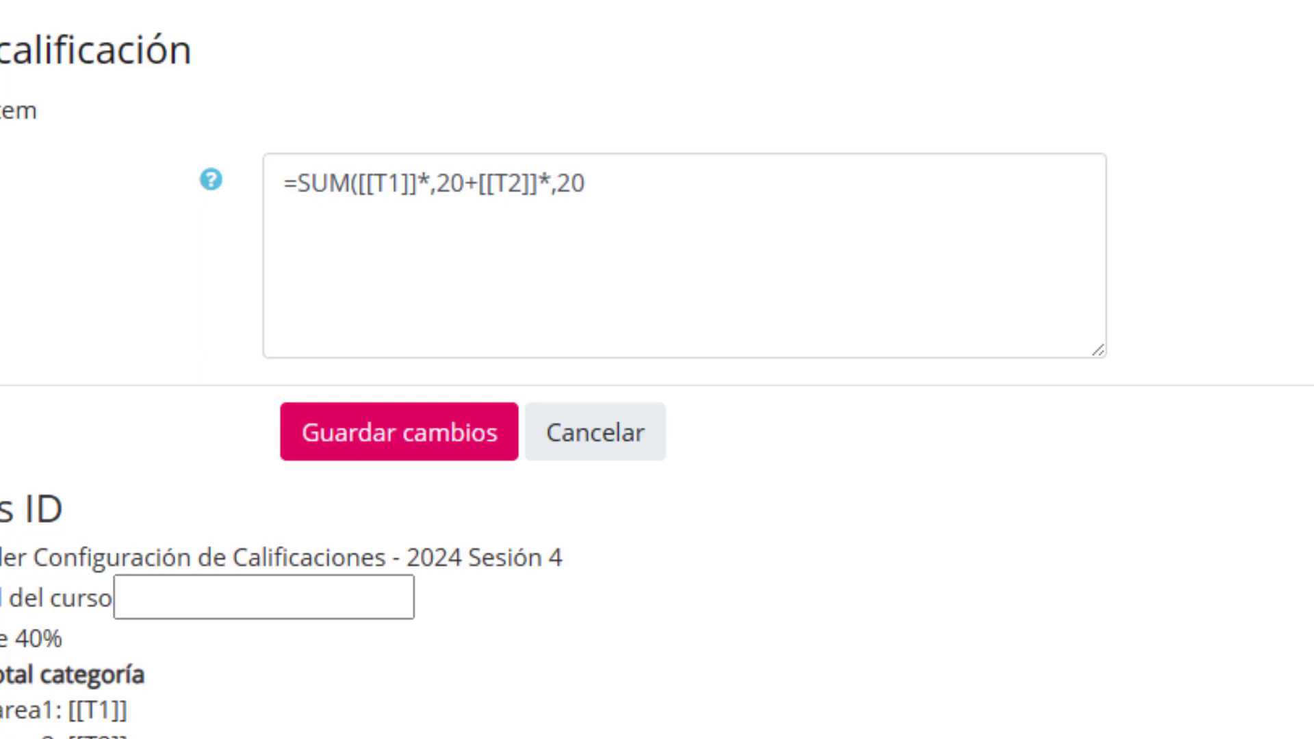
# Complete the formula with +[[P1]]*,30+[[P2]]*,30 and a closing parenthesis, and save the Total Corte 40% calculation
pyautogui.click(663, 192)
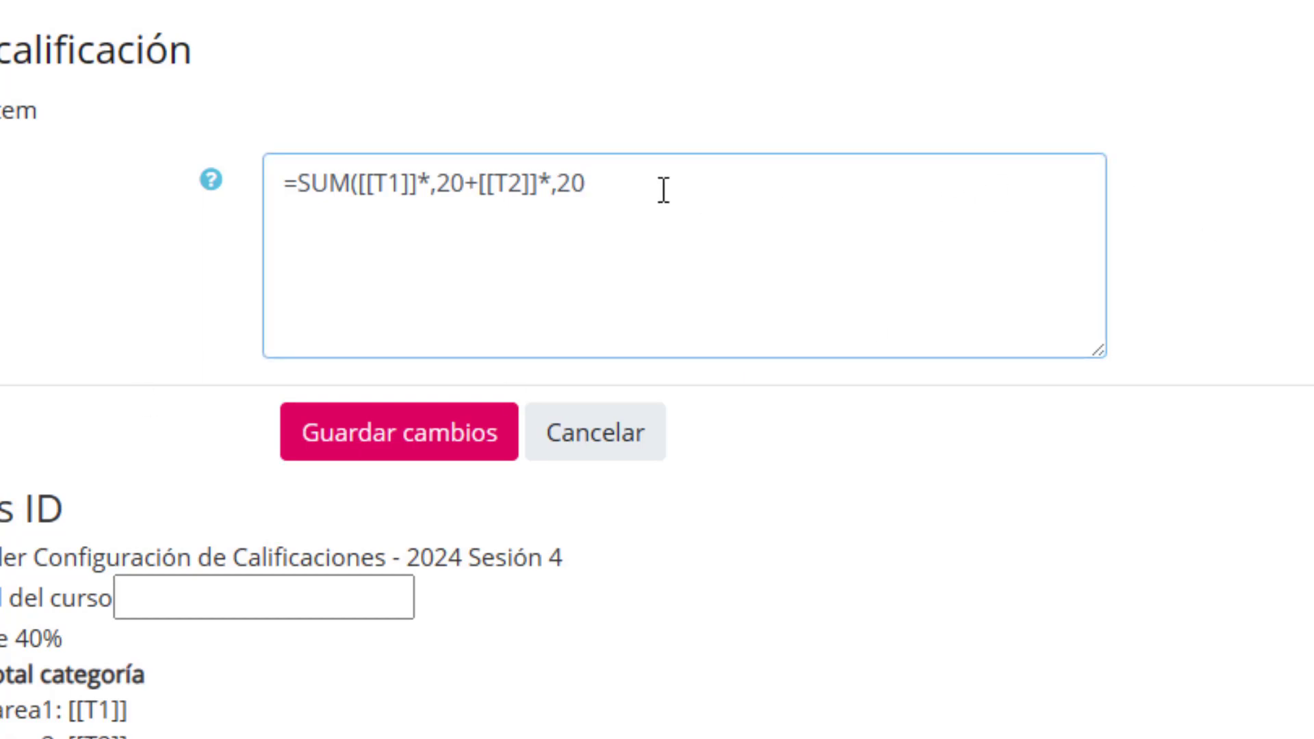
pyautogui.rightClick(664, 191)
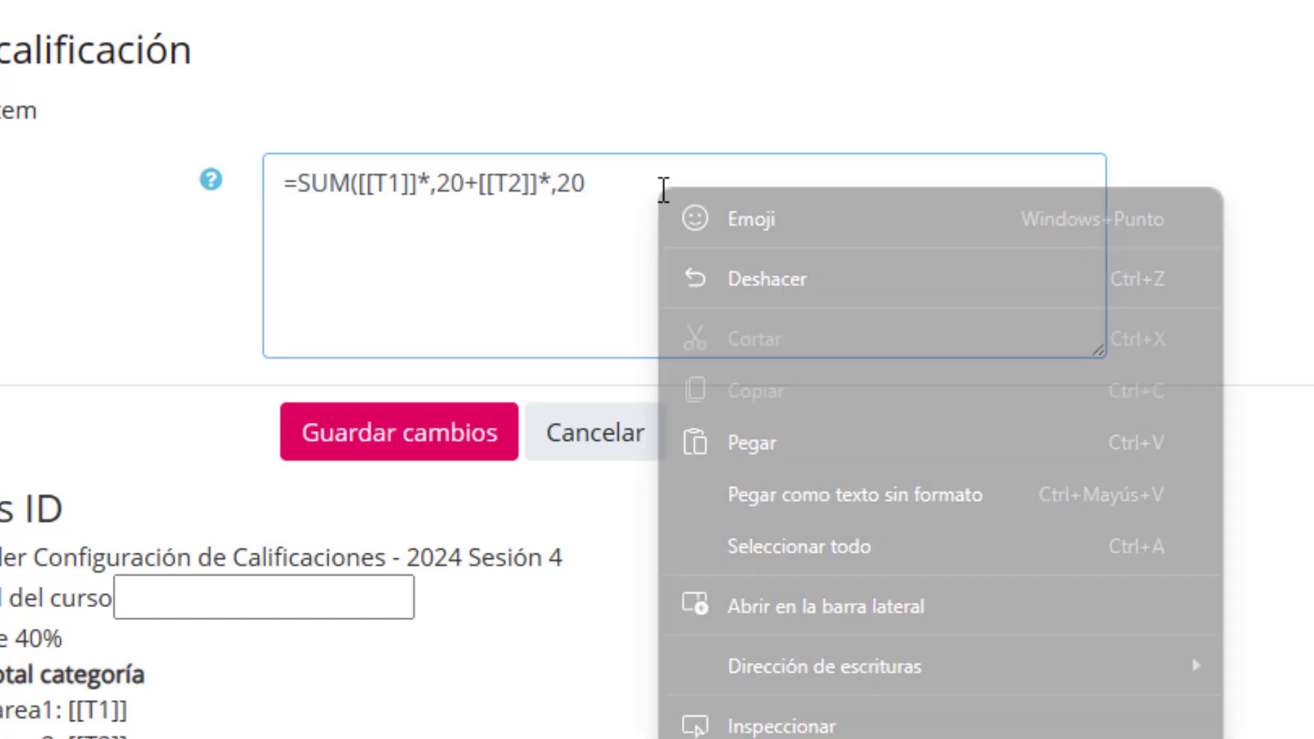
pyautogui.click(772, 445)
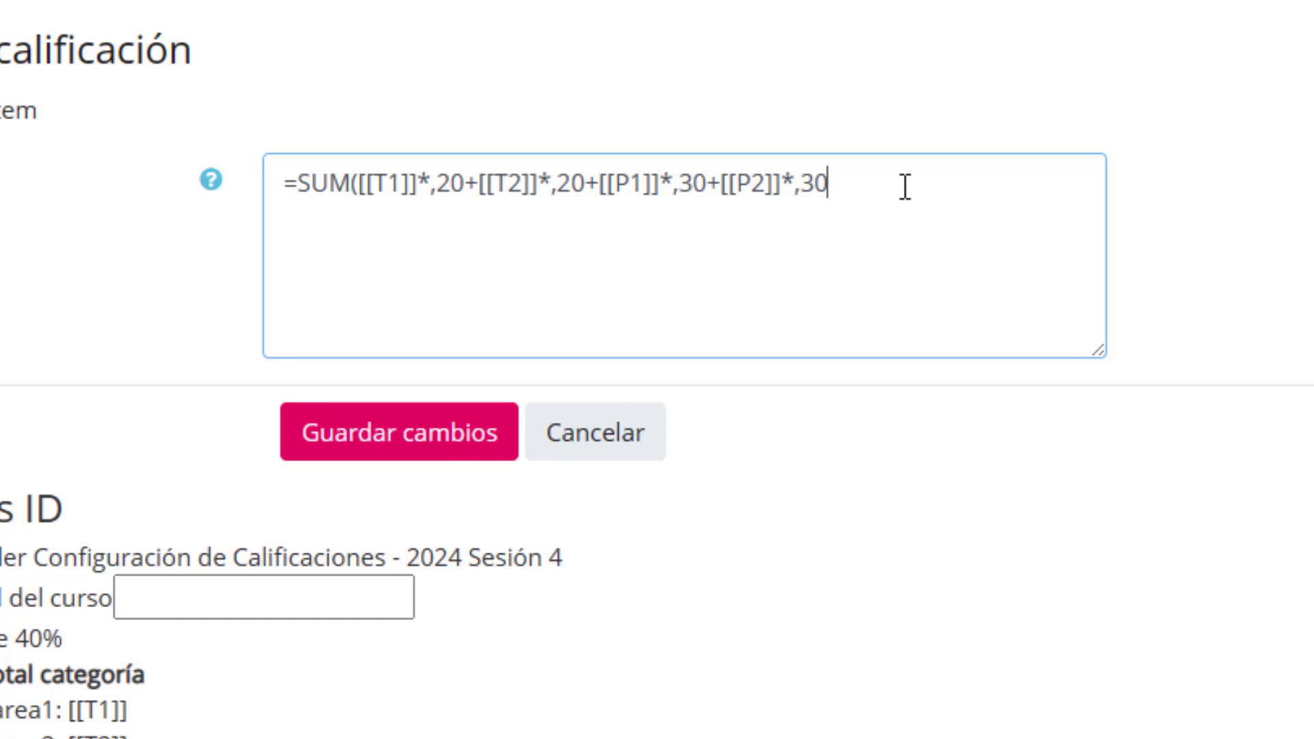
pyautogui.write(')')
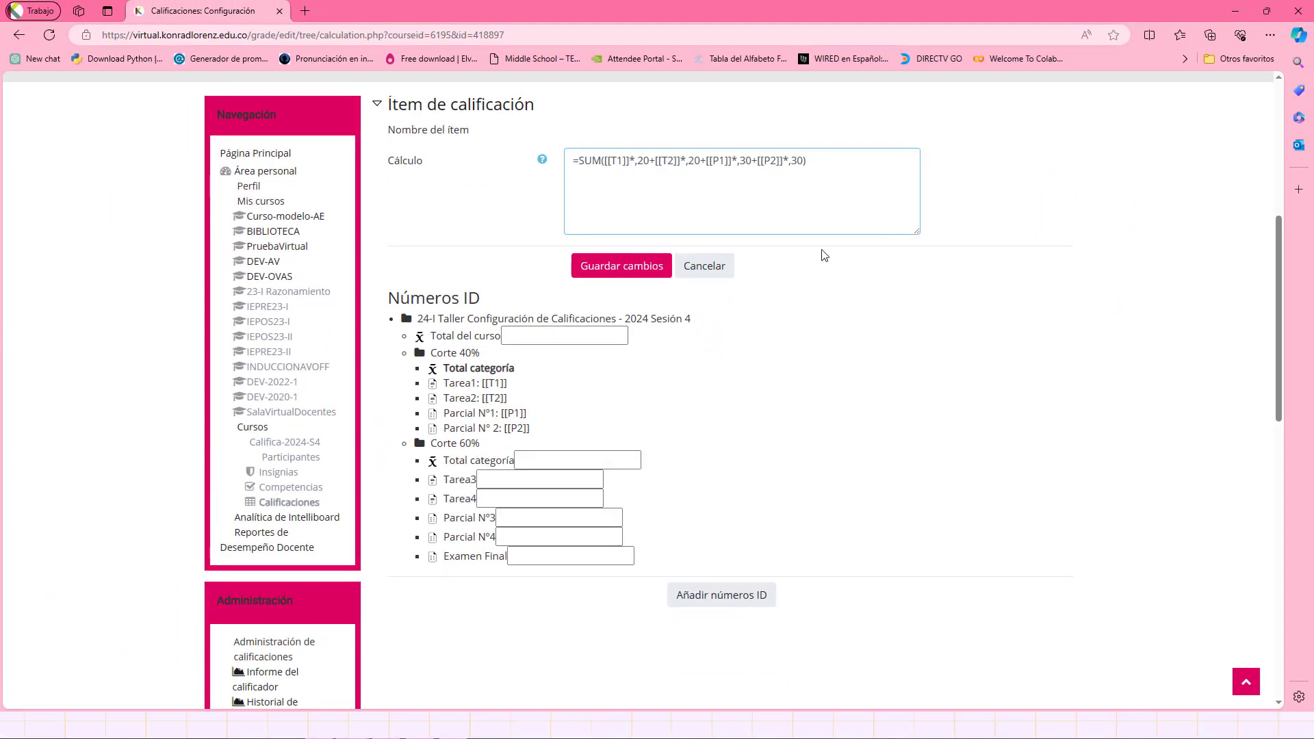
pyautogui.click(610, 273)
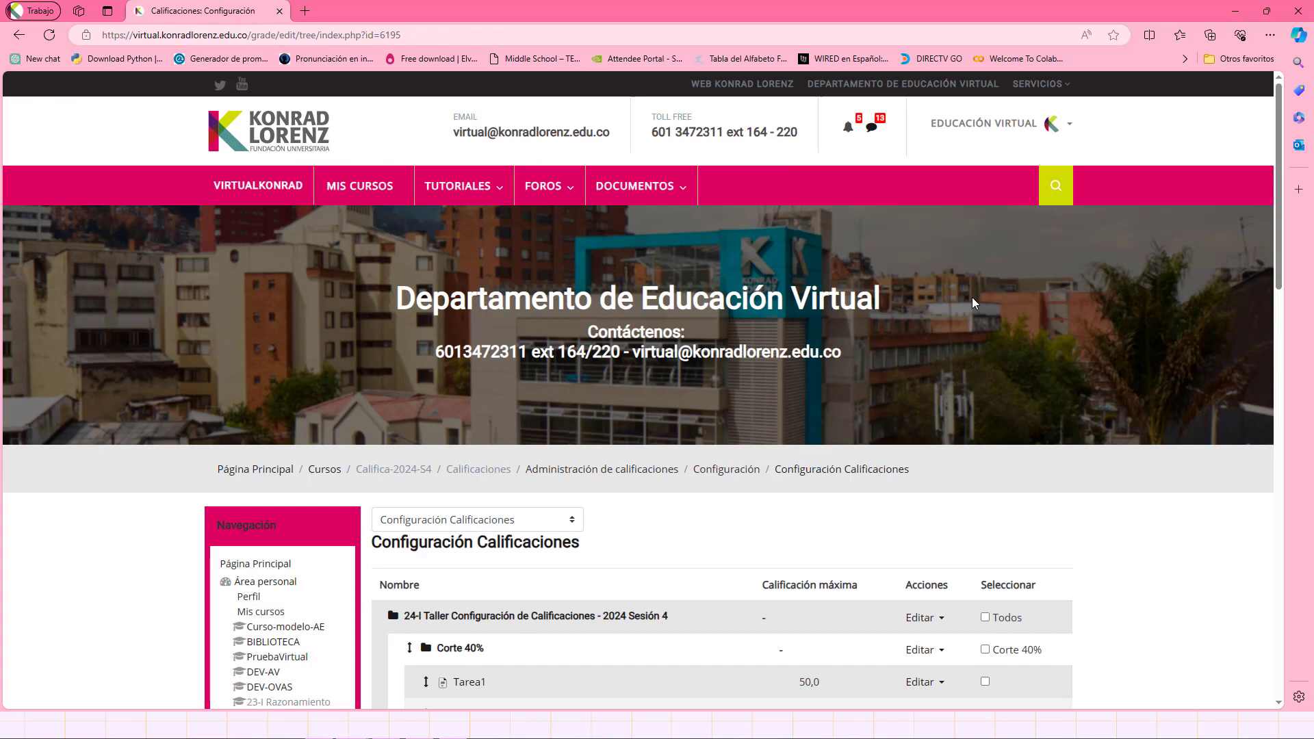
# Open the course's grader report (Informe del calificador) and examine the students' Total Corte 40% grades
pyautogui.scroll(-7, 972, 297)
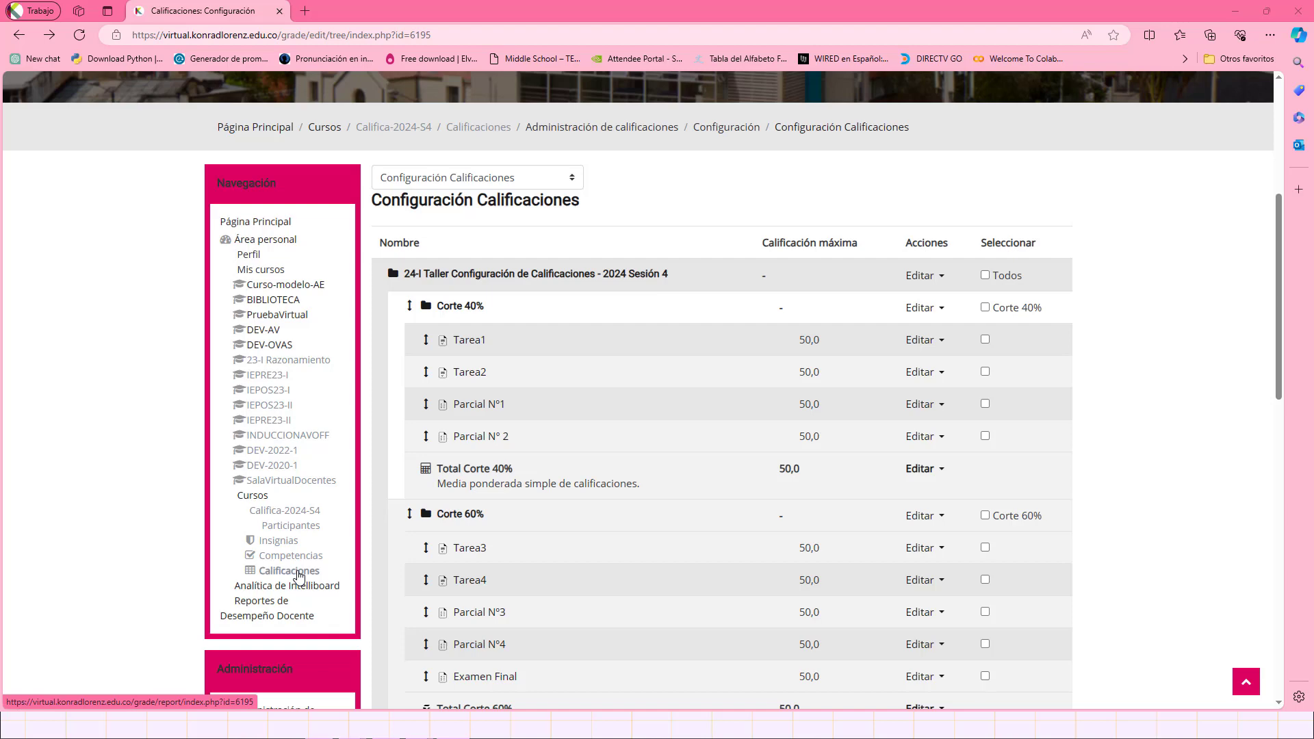
pyautogui.click(299, 577)
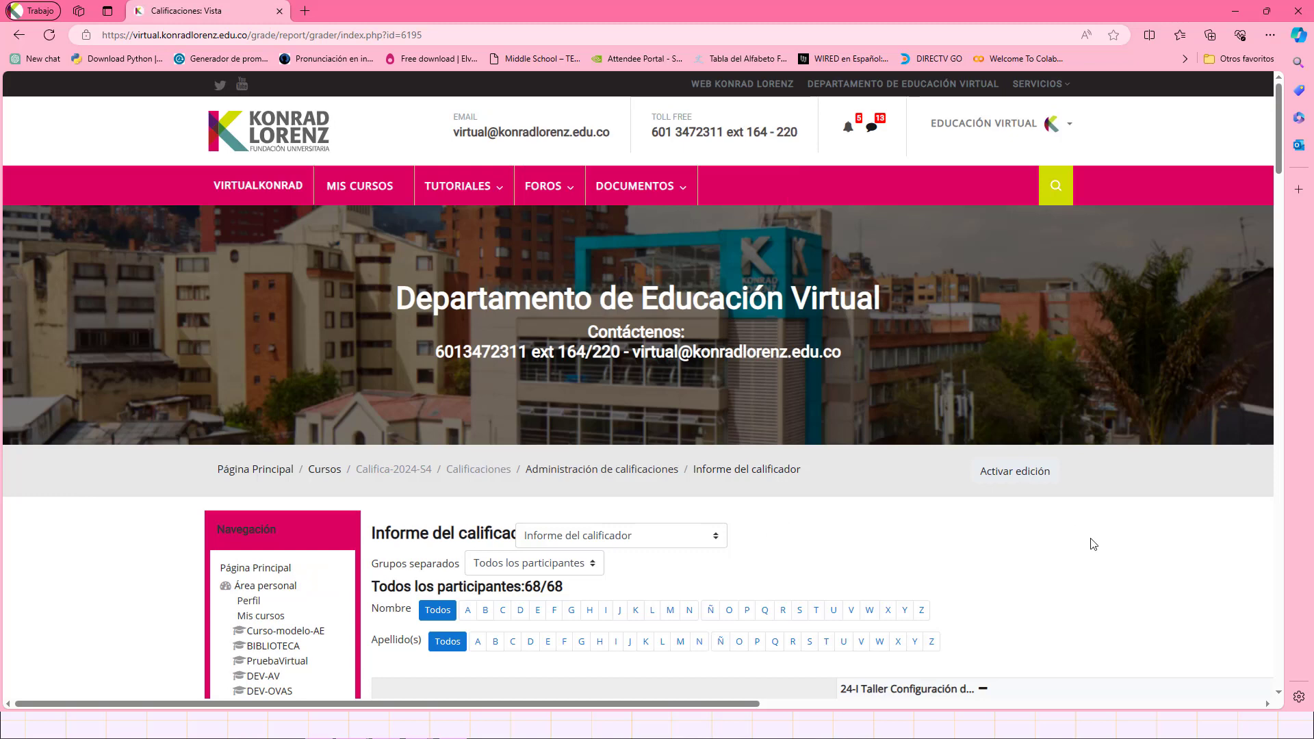
pyautogui.scroll(-3, 1092, 544)
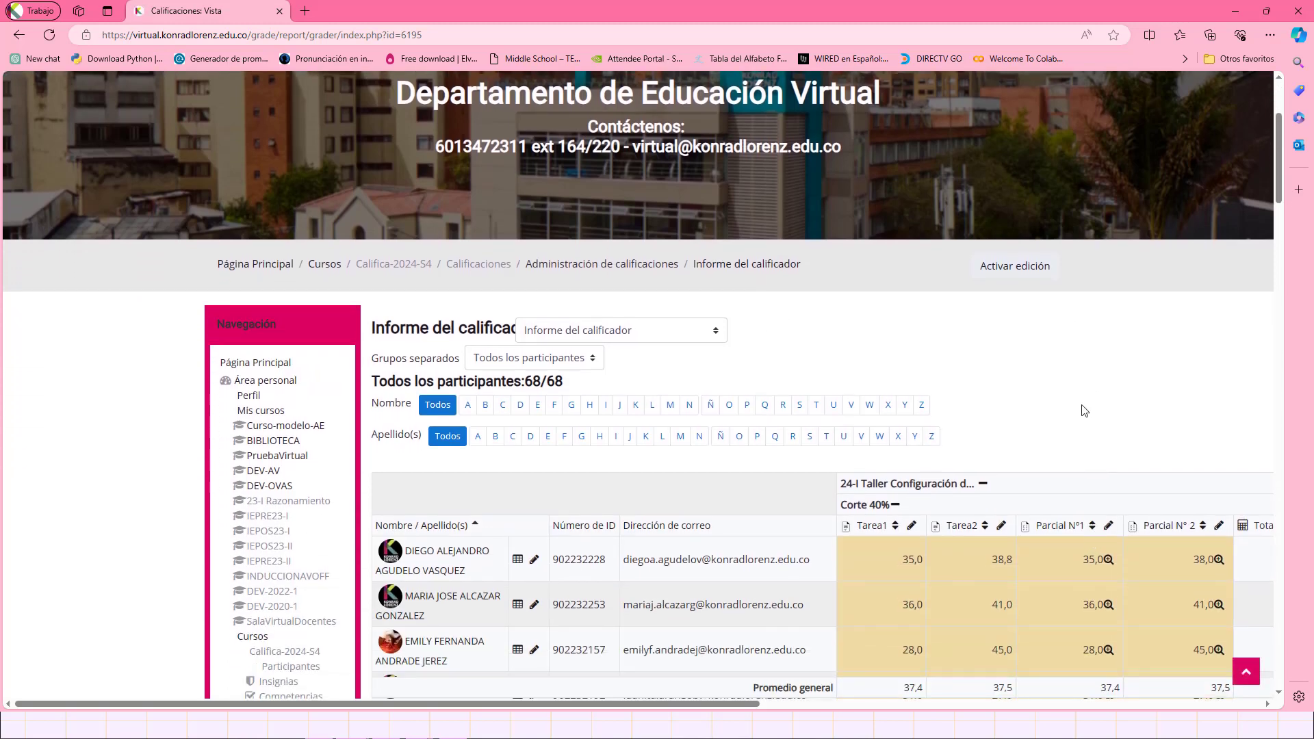
pyautogui.scroll(-1, 1084, 410)
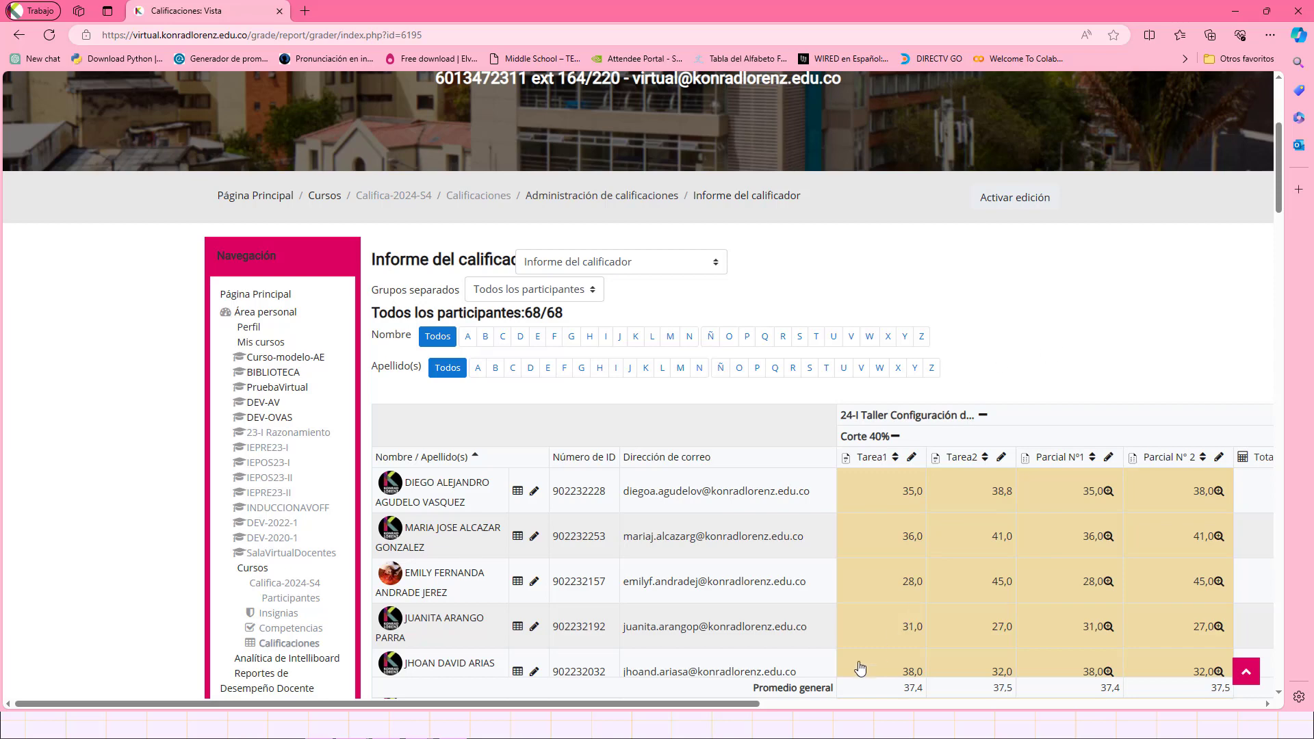
pyautogui.moveTo(746, 705); pyautogui.dragTo(864, 712)
pyautogui.scroll(-2, 1129, 626)
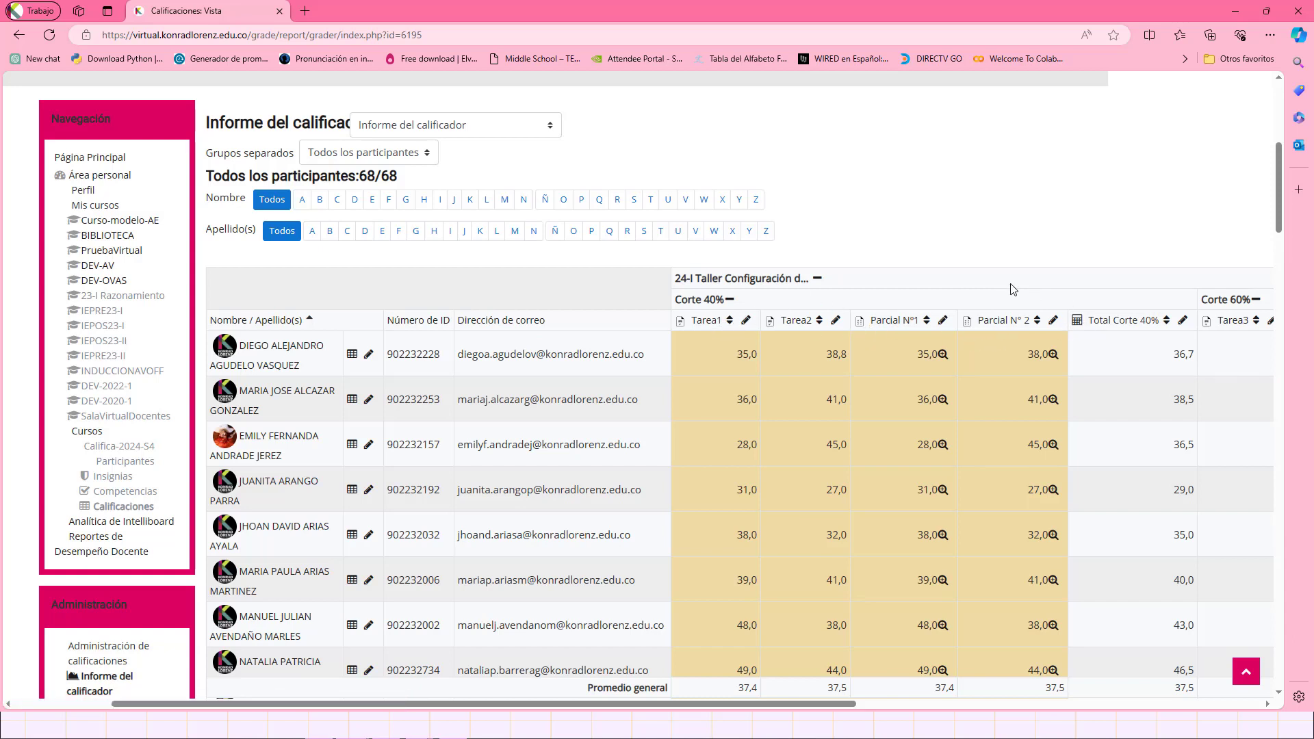
# Set the first listed student's Tarea2 and Parcial N° 2 grades to 50 in the grader report
pyautogui.click(828, 355)
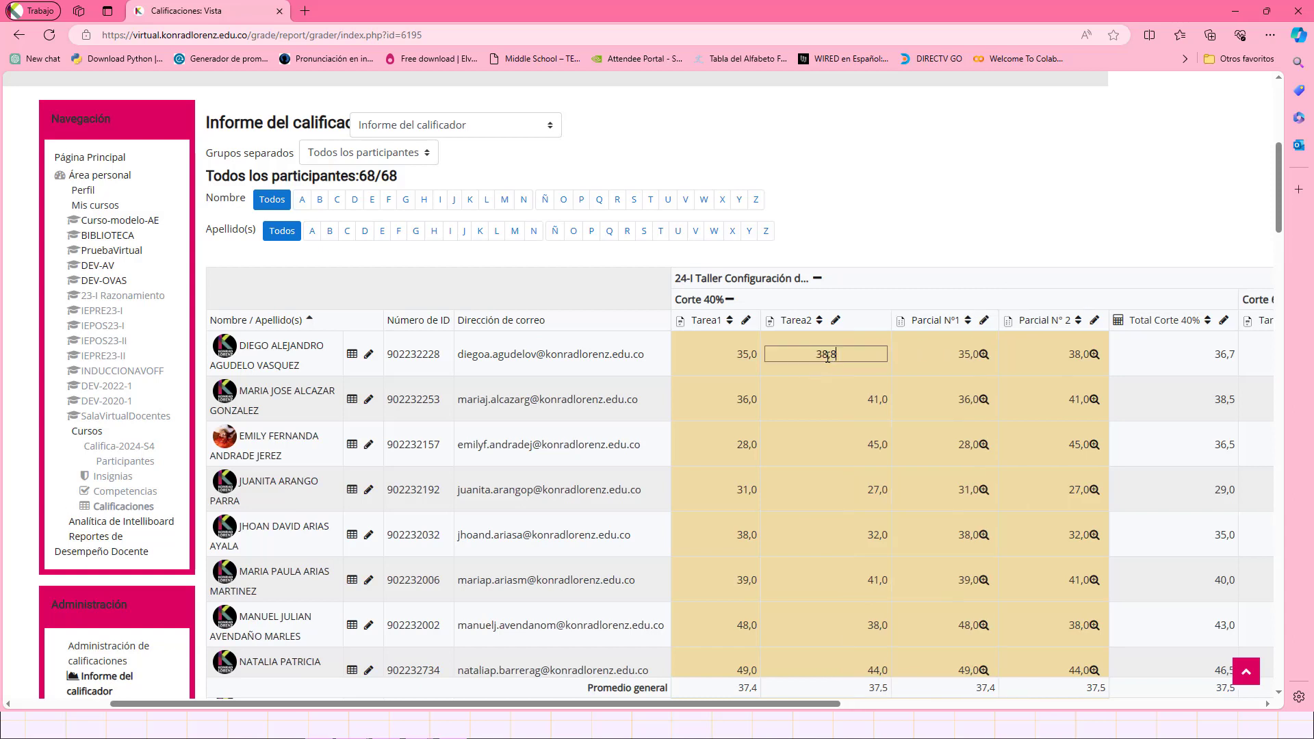
pyautogui.doubleClick(827, 354)
pyautogui.write('50')
pyautogui.press('Return')
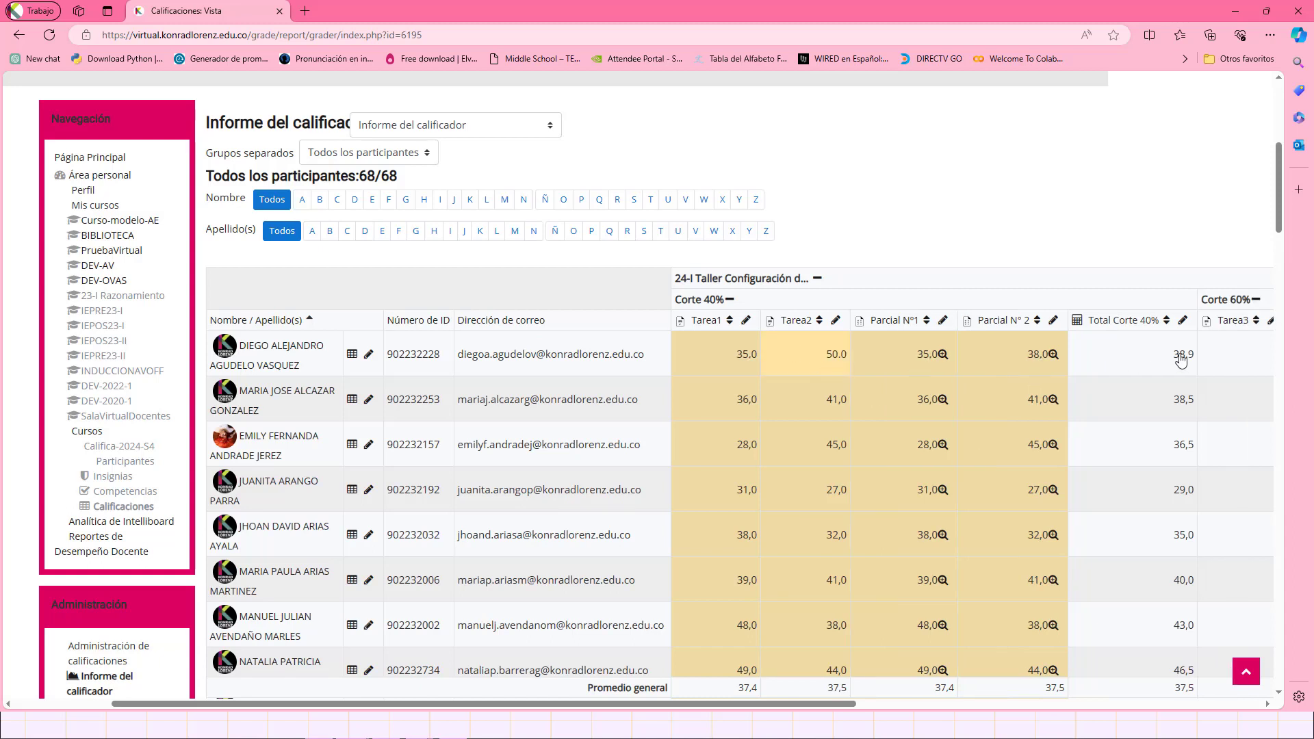
pyautogui.click(1035, 357)
pyautogui.moveTo(1038, 348); pyautogui.dragTo(994, 349)
pyautogui.write('50')
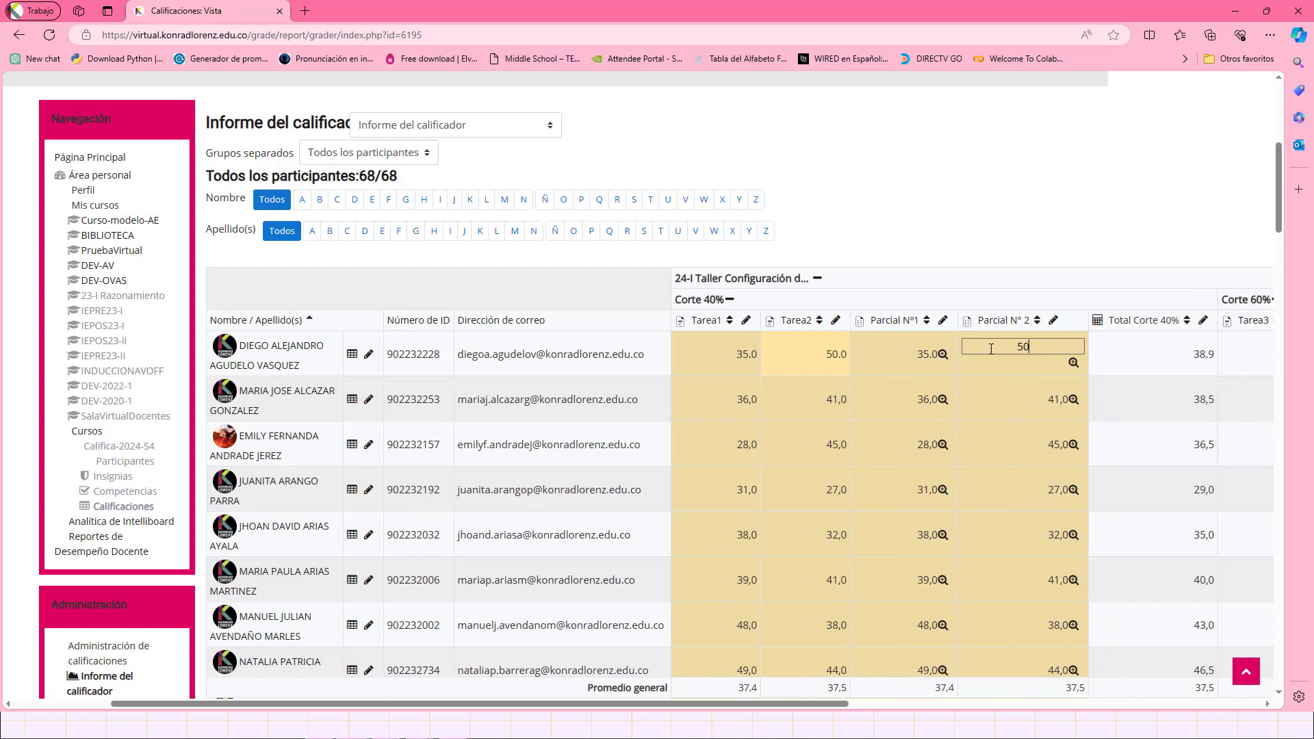
pyautogui.press('Return')
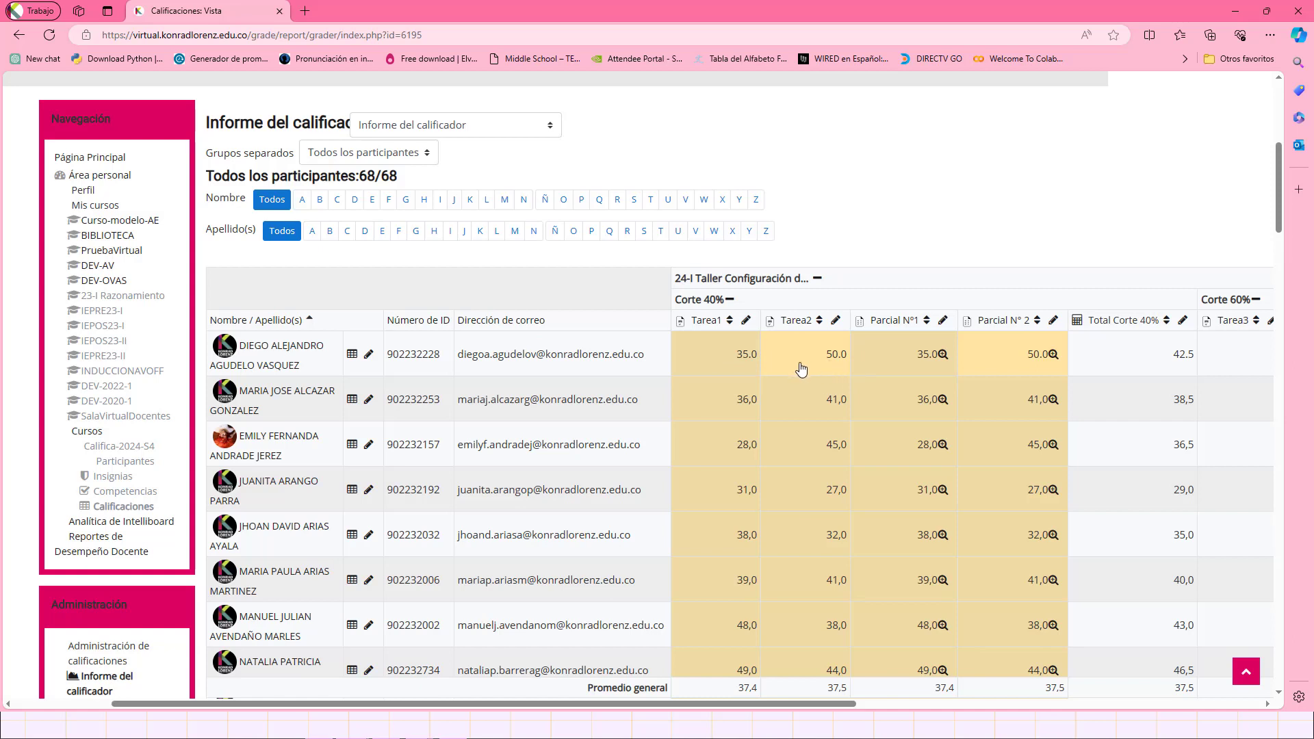
# Set the second listed student's Tarea1 grade to 40 in the grader report
pyautogui.scroll(-3, 833, 435)
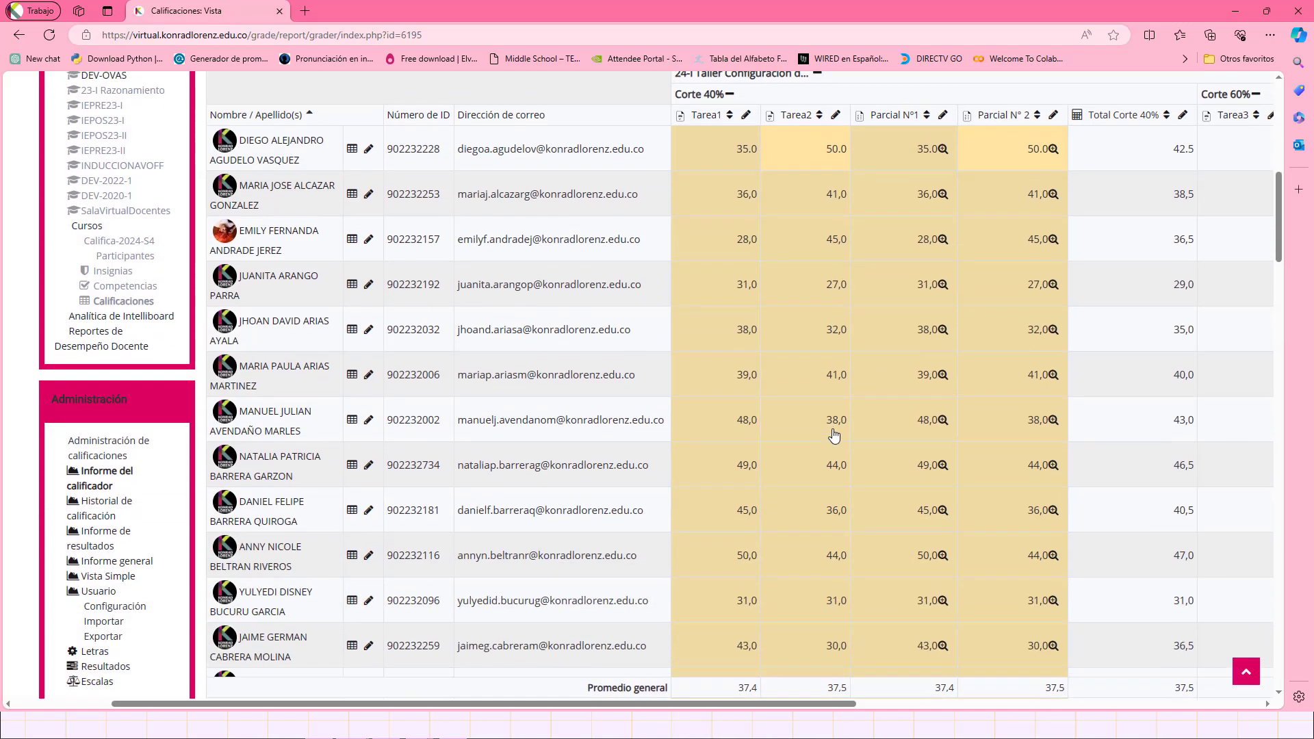
pyautogui.scroll(2, 833, 435)
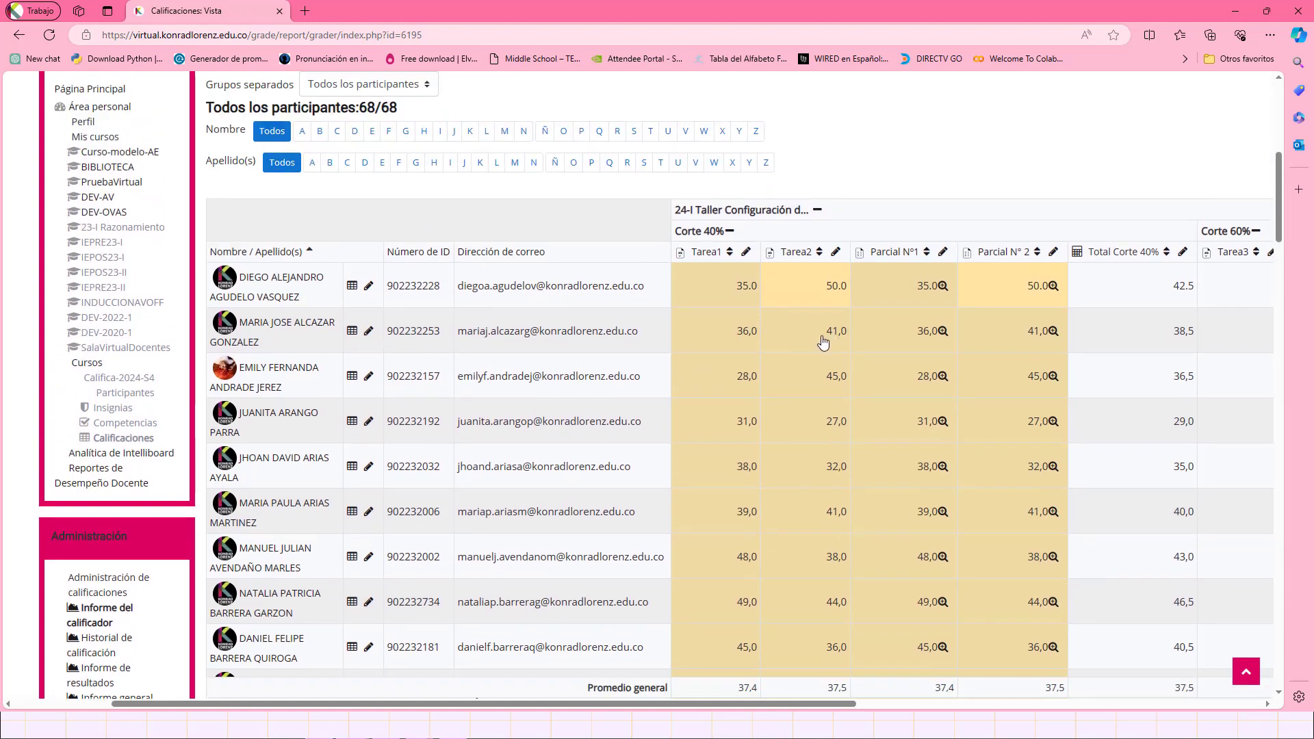
pyautogui.click(746, 334)
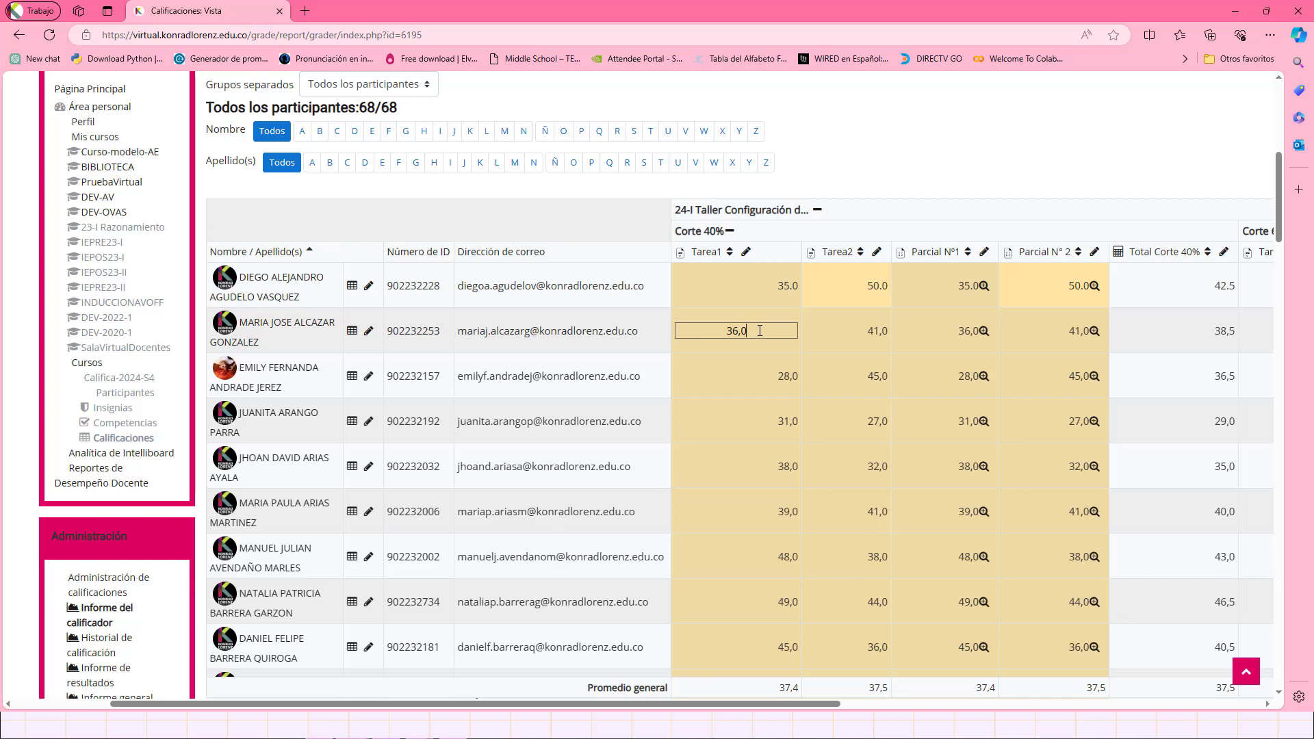
pyautogui.moveTo(760, 330); pyautogui.dragTo(727, 331)
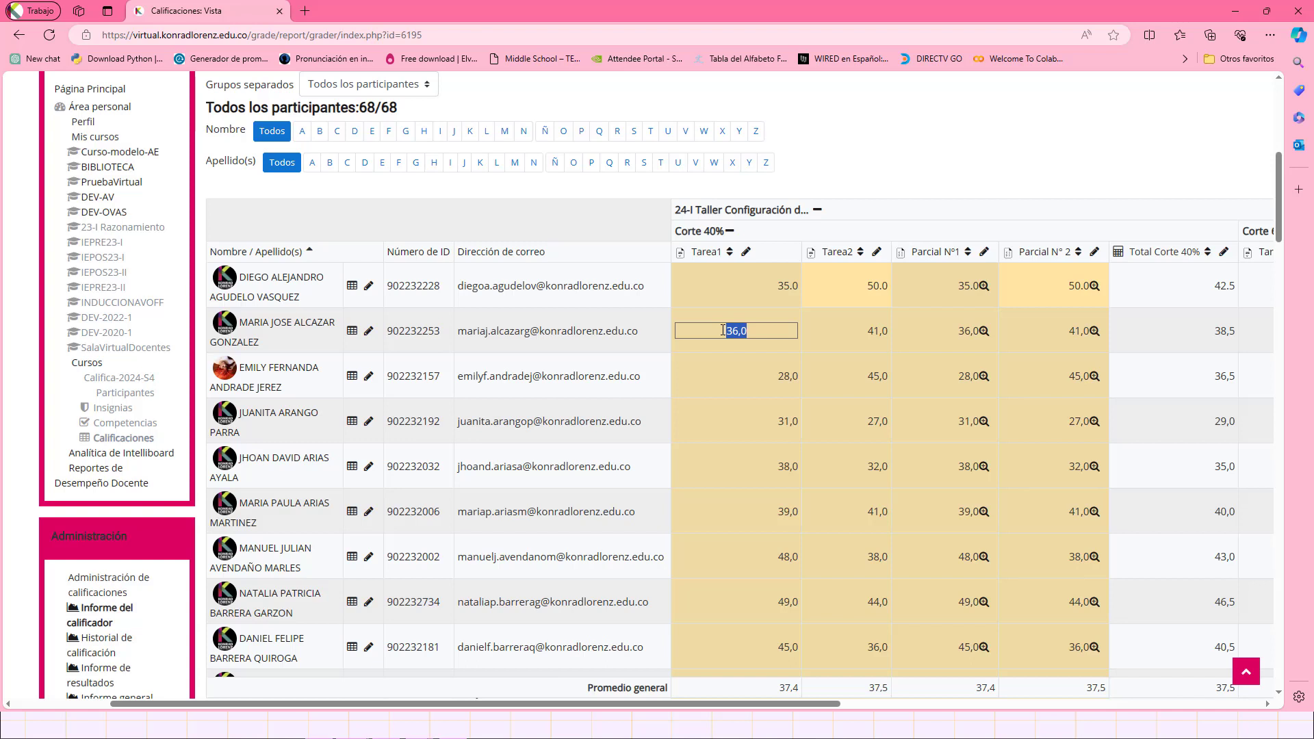
pyautogui.write('40')
pyautogui.press('Return')
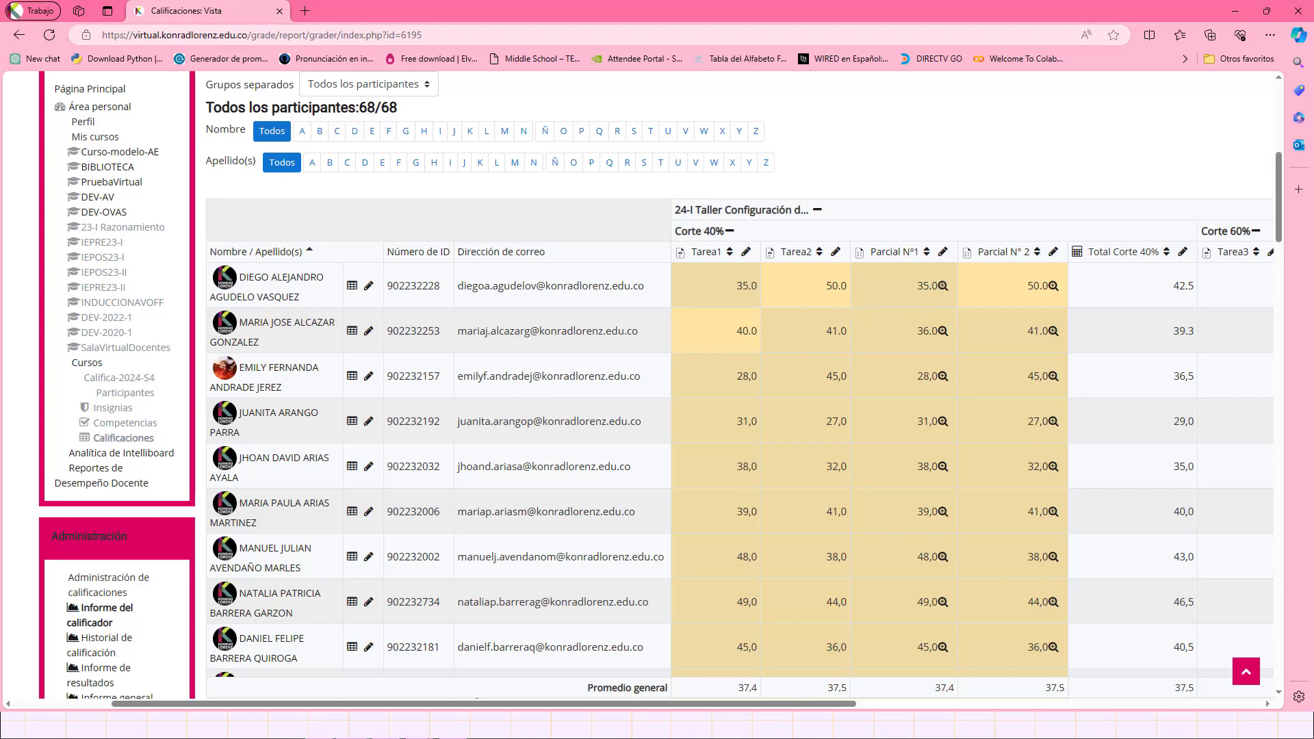
# Return to the gradebook setup, reopen the course's grader report and examine the Total Corte 40% column
pyautogui.hotkey('alt', 'Left')
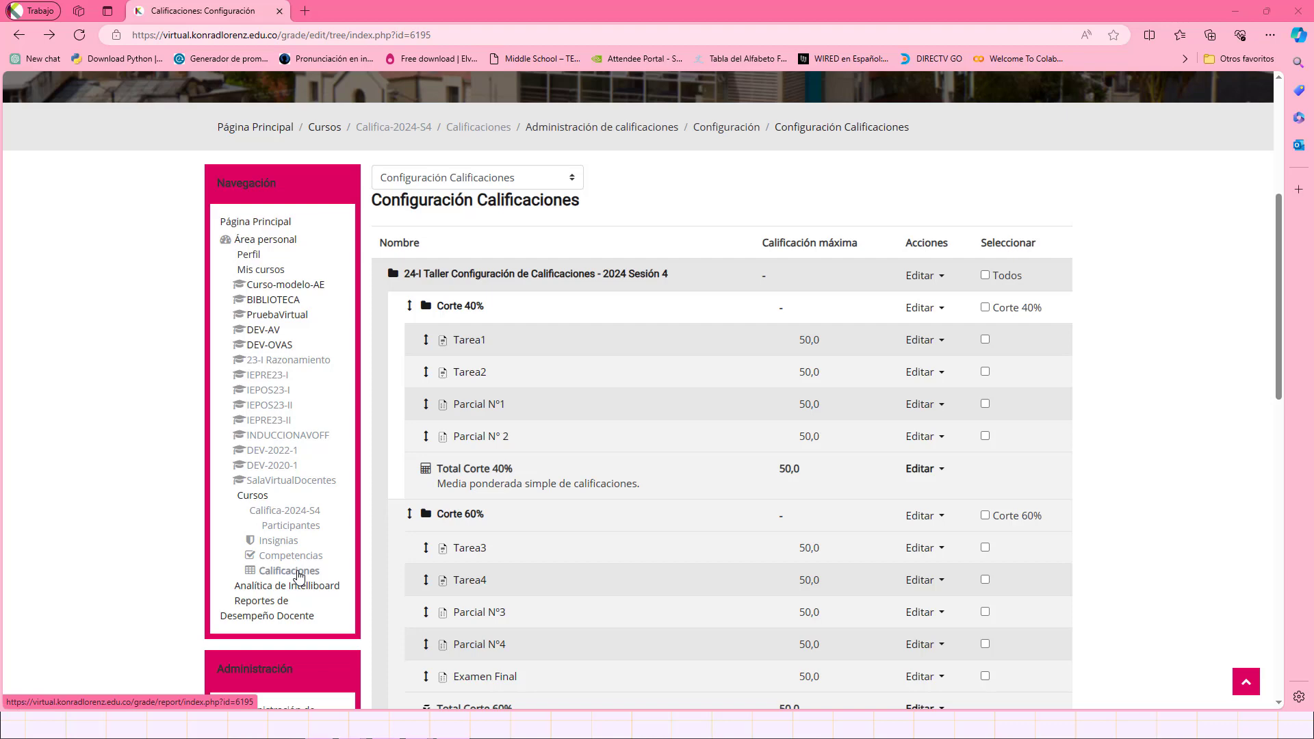
pyautogui.click(299, 577)
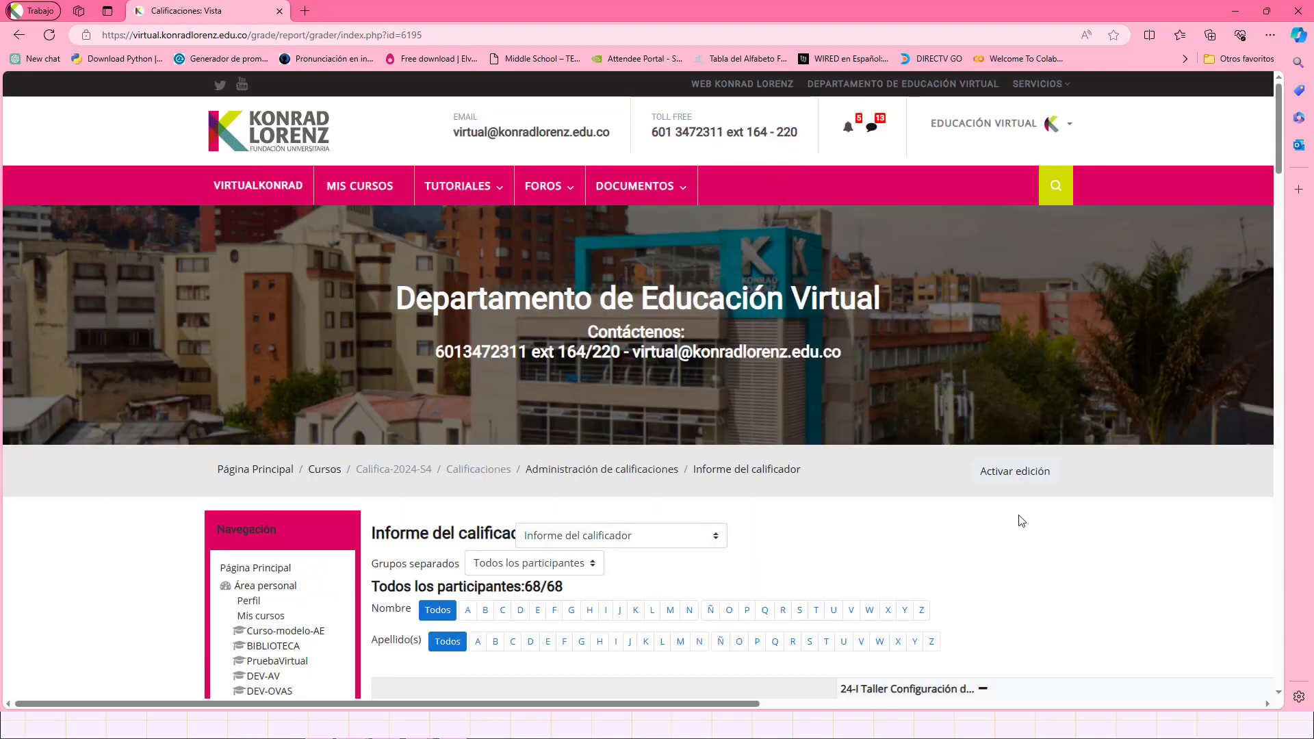
pyautogui.scroll(-3, 1090, 543)
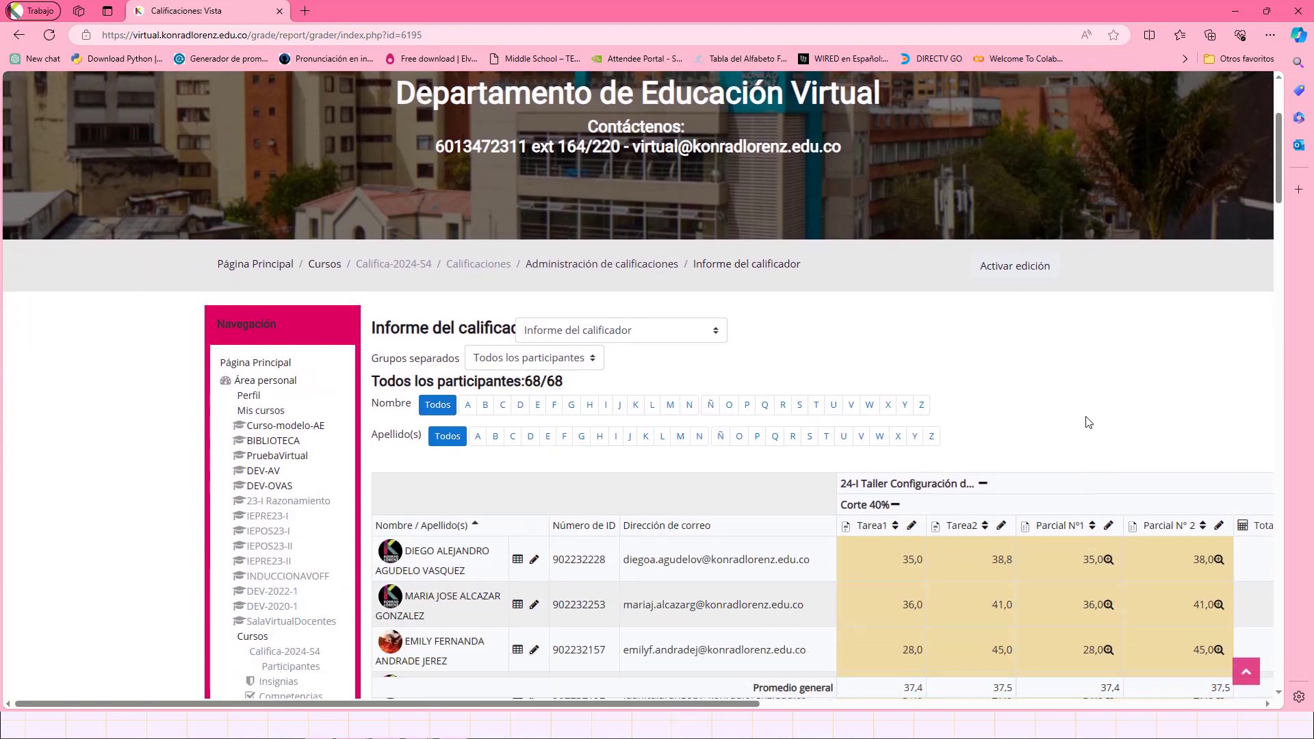
pyautogui.scroll(-1, 1083, 410)
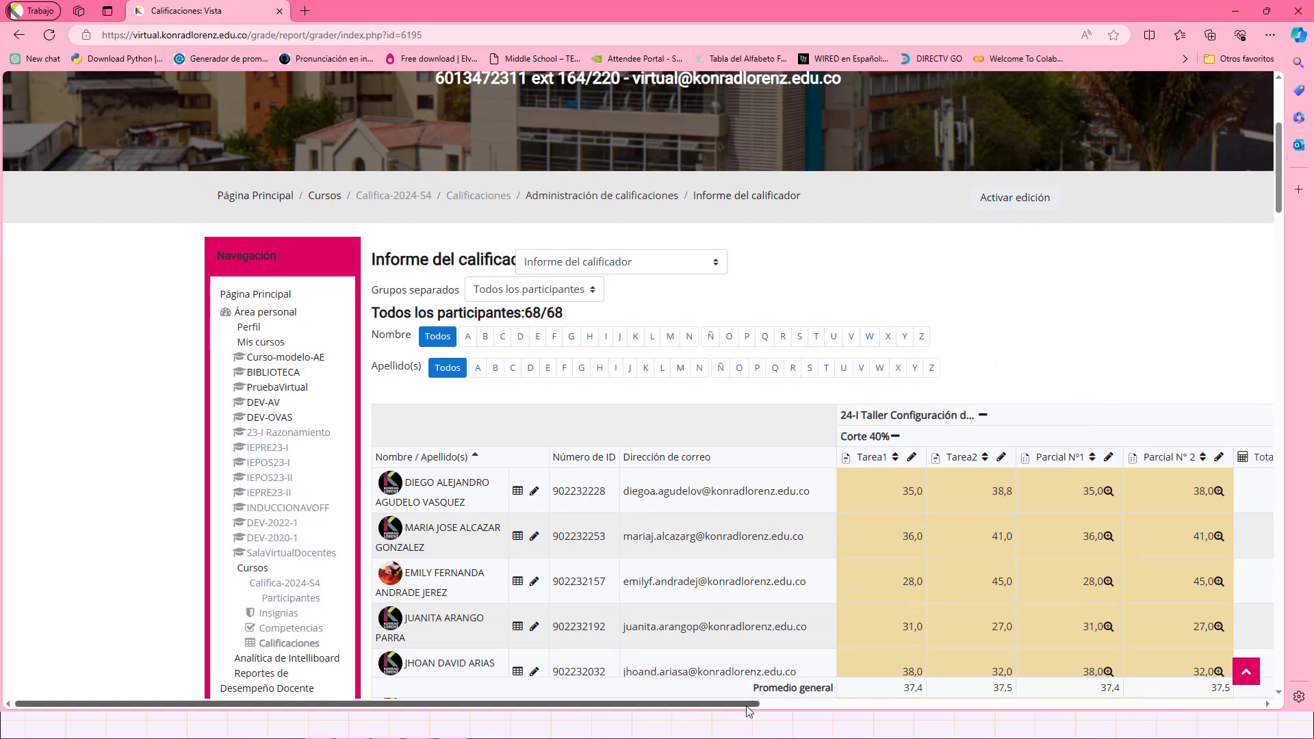
pyautogui.moveTo(746, 703); pyautogui.dragTo(858, 715)
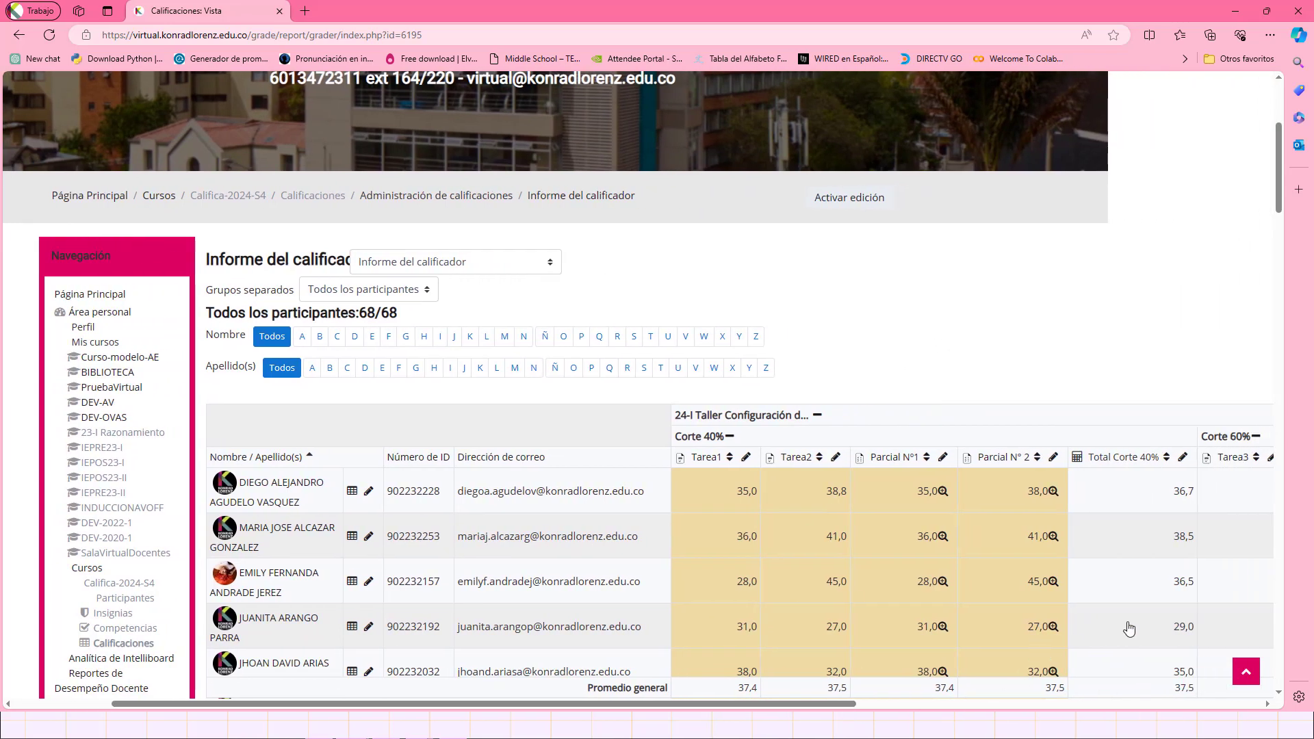
pyautogui.scroll(-2, 1127, 626)
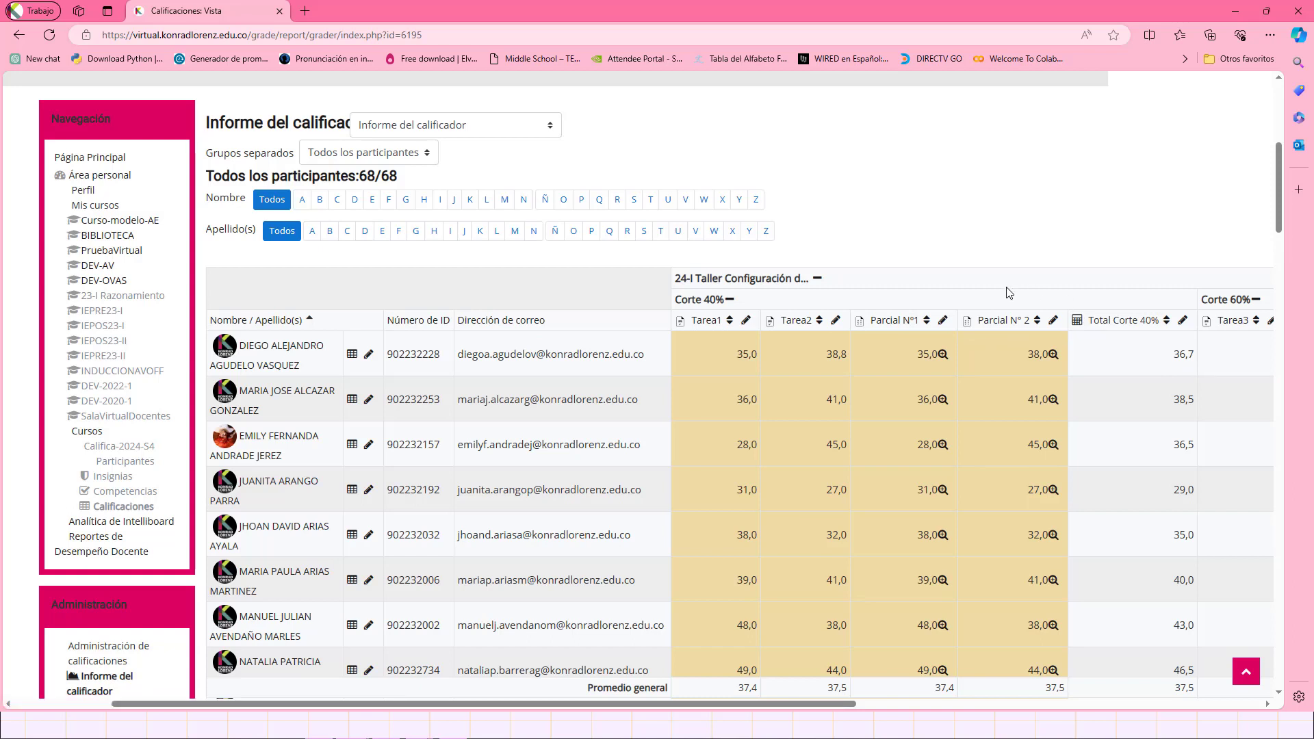
# Change the Tarea2 and Parcial N° 2 grades of the first student in the list to 50
pyautogui.click(826, 359)
pyautogui.doubleClick(828, 356)
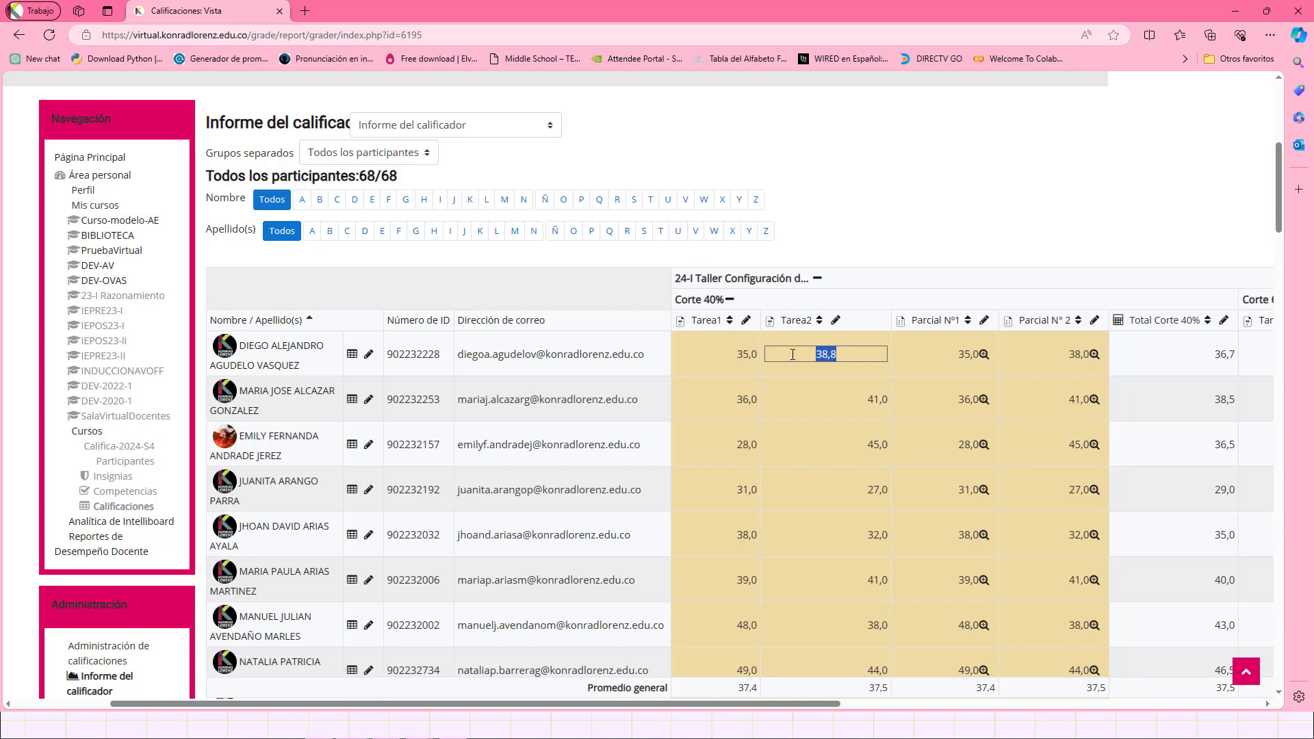
pyautogui.write('50')
pyautogui.press('Return')
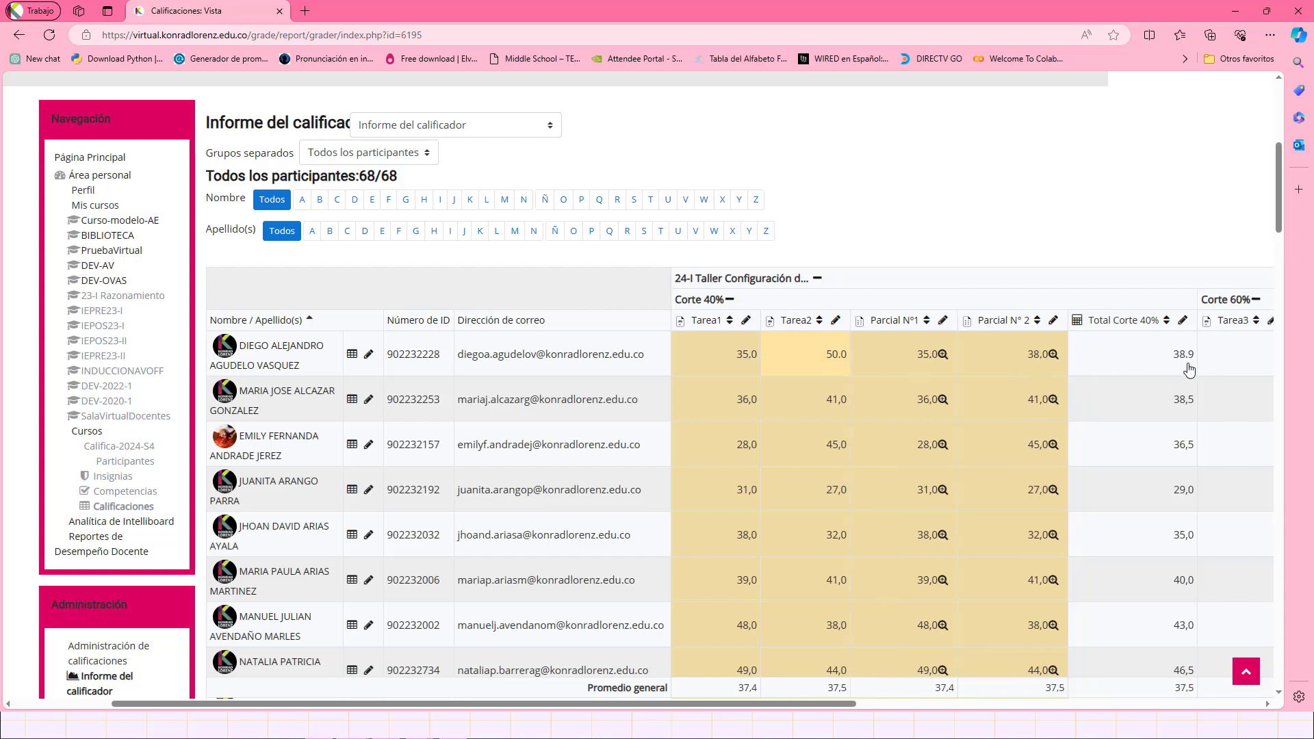
pyautogui.click(1034, 362)
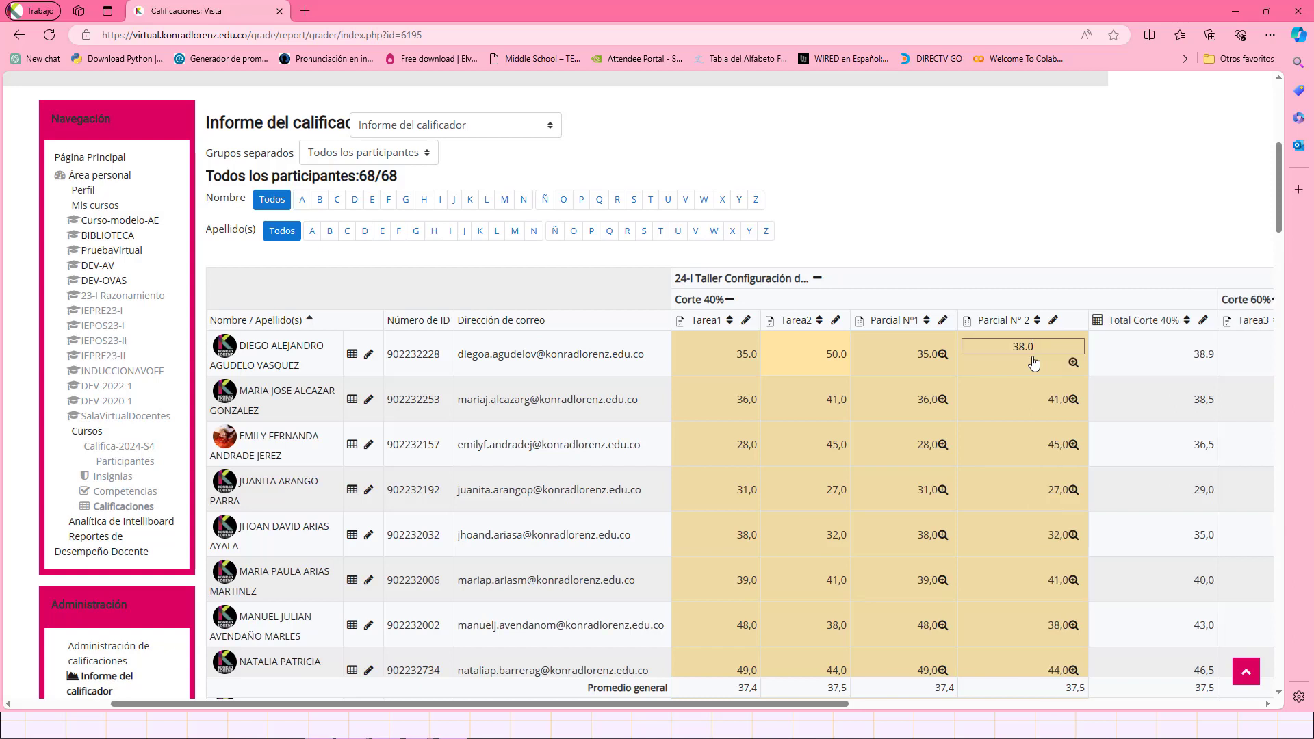
pyautogui.moveTo(1036, 347); pyautogui.dragTo(998, 349)
pyautogui.write('50')
pyautogui.press('Return')
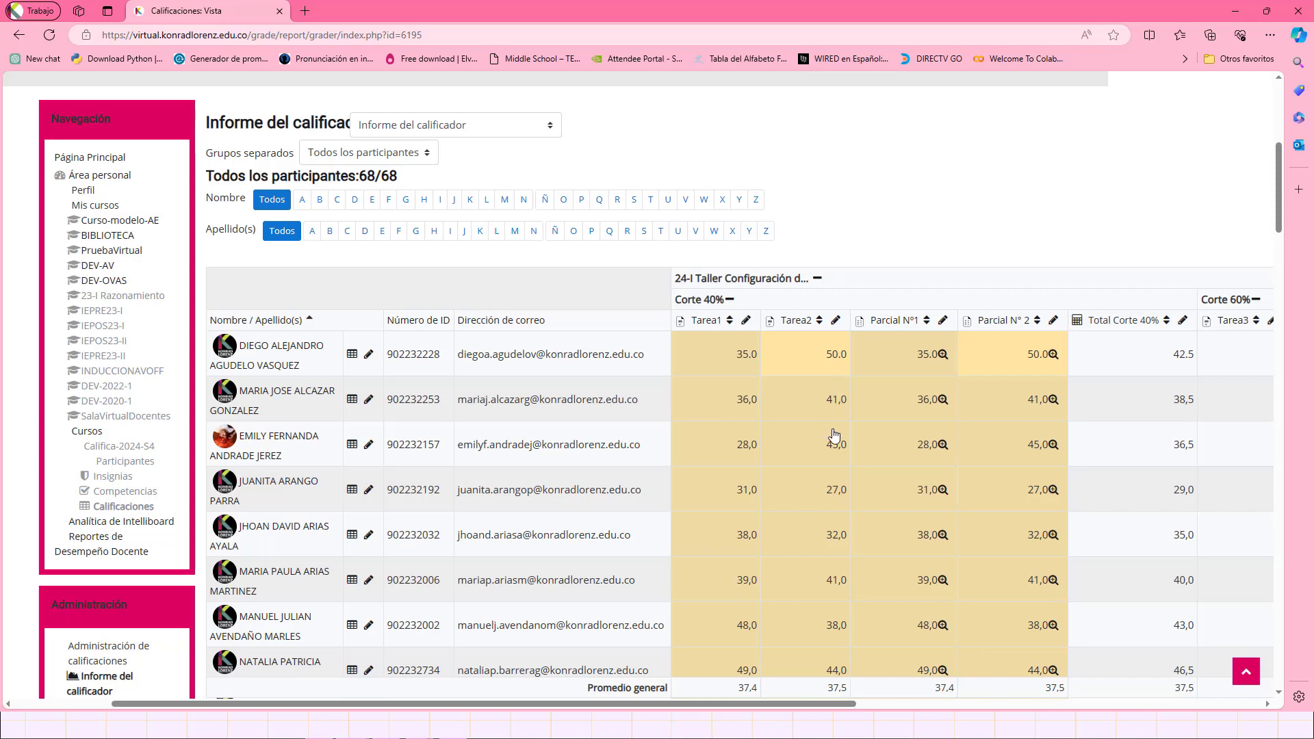
# Change the Tarea1 grade of the second student in the list to 40
pyautogui.scroll(-3, 833, 435)
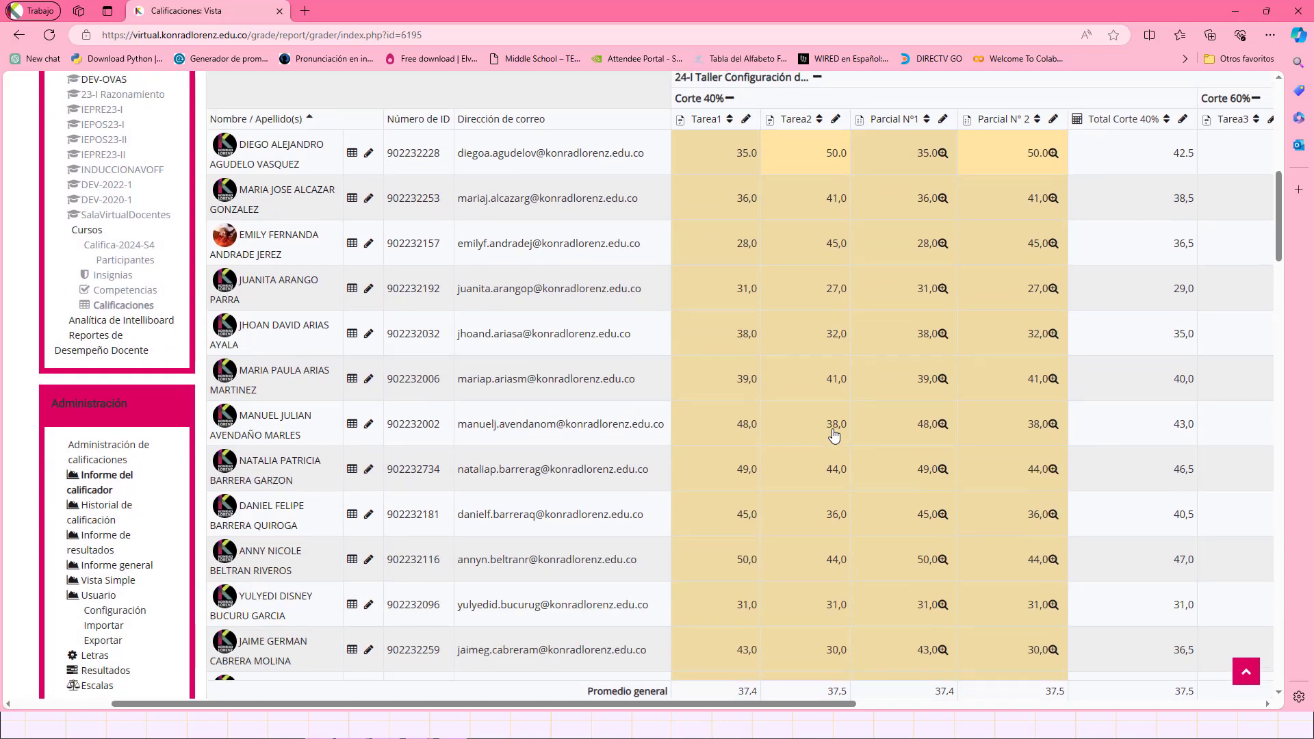
pyautogui.scroll(2, 834, 435)
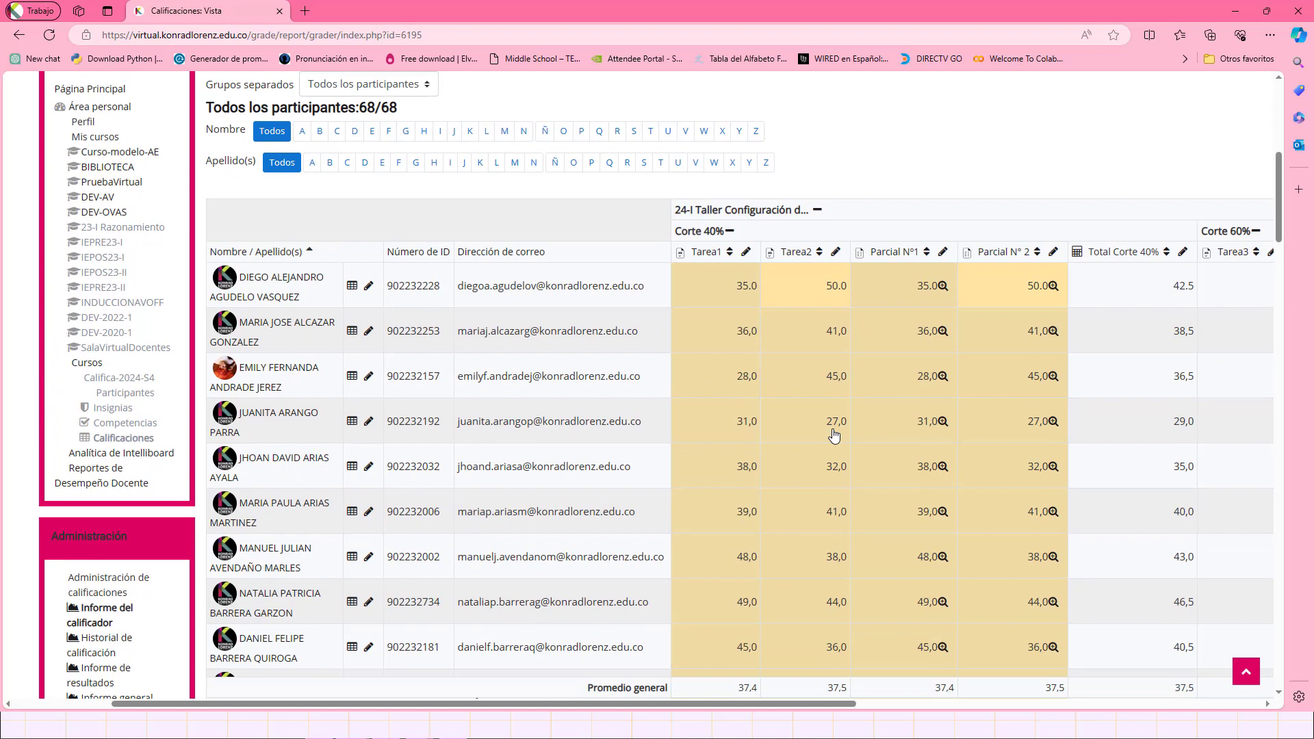
pyautogui.click(744, 332)
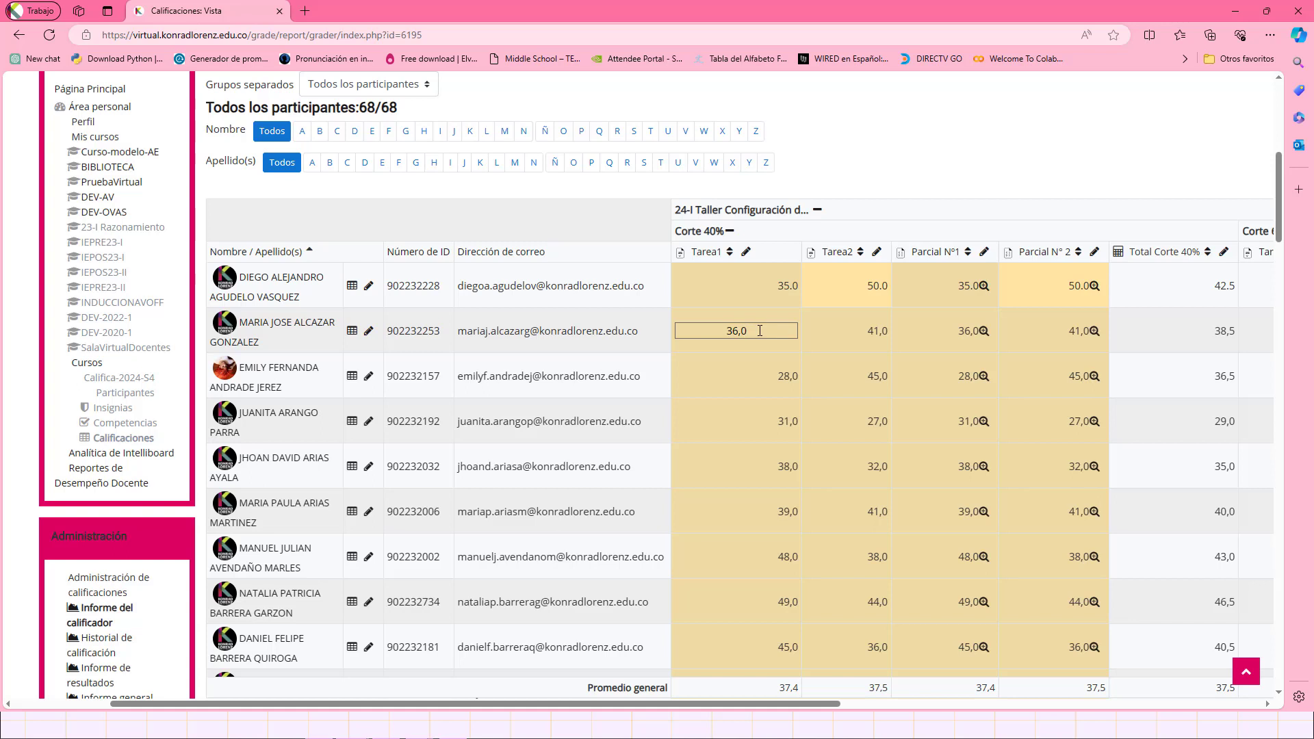
pyautogui.moveTo(760, 330); pyautogui.dragTo(723, 331)
pyautogui.write('40')
pyautogui.press('Return')
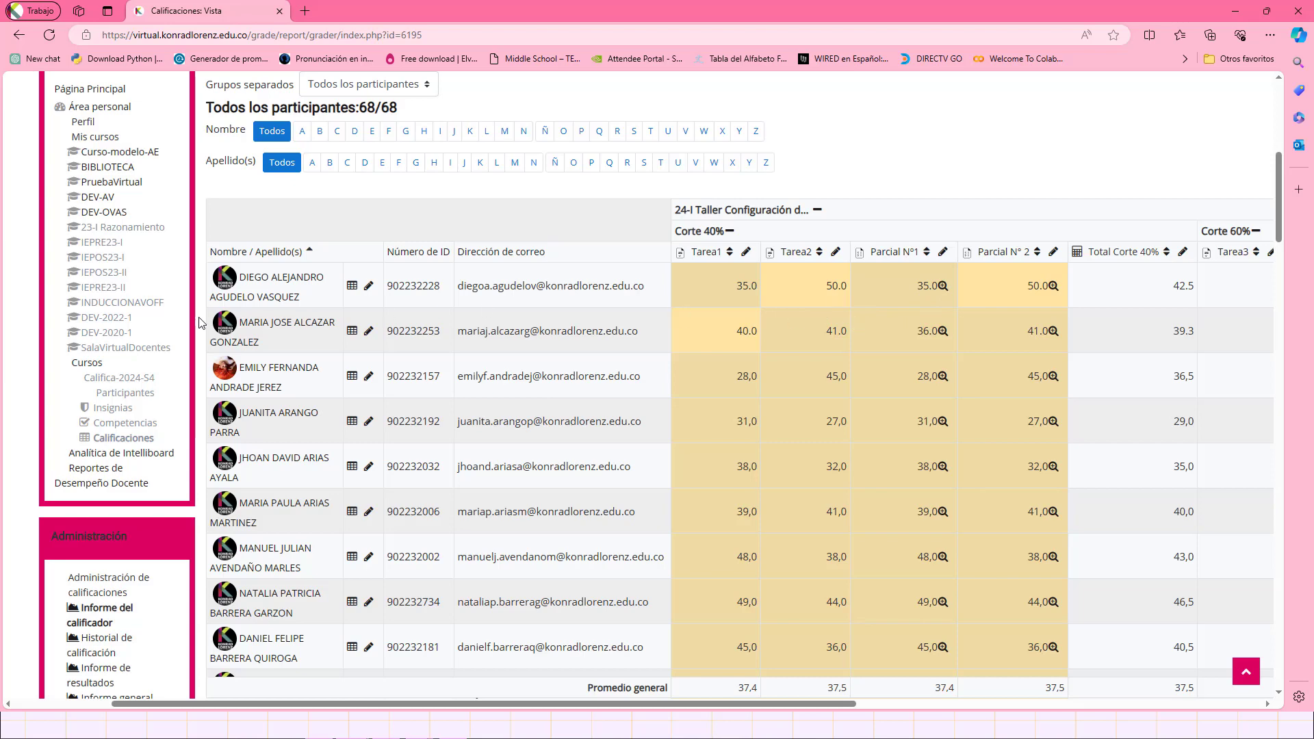
# Return to the gradebook setup and consult the example slide for the weights of the Corte 60% items
pyautogui.hotkey('alt', 'Left')
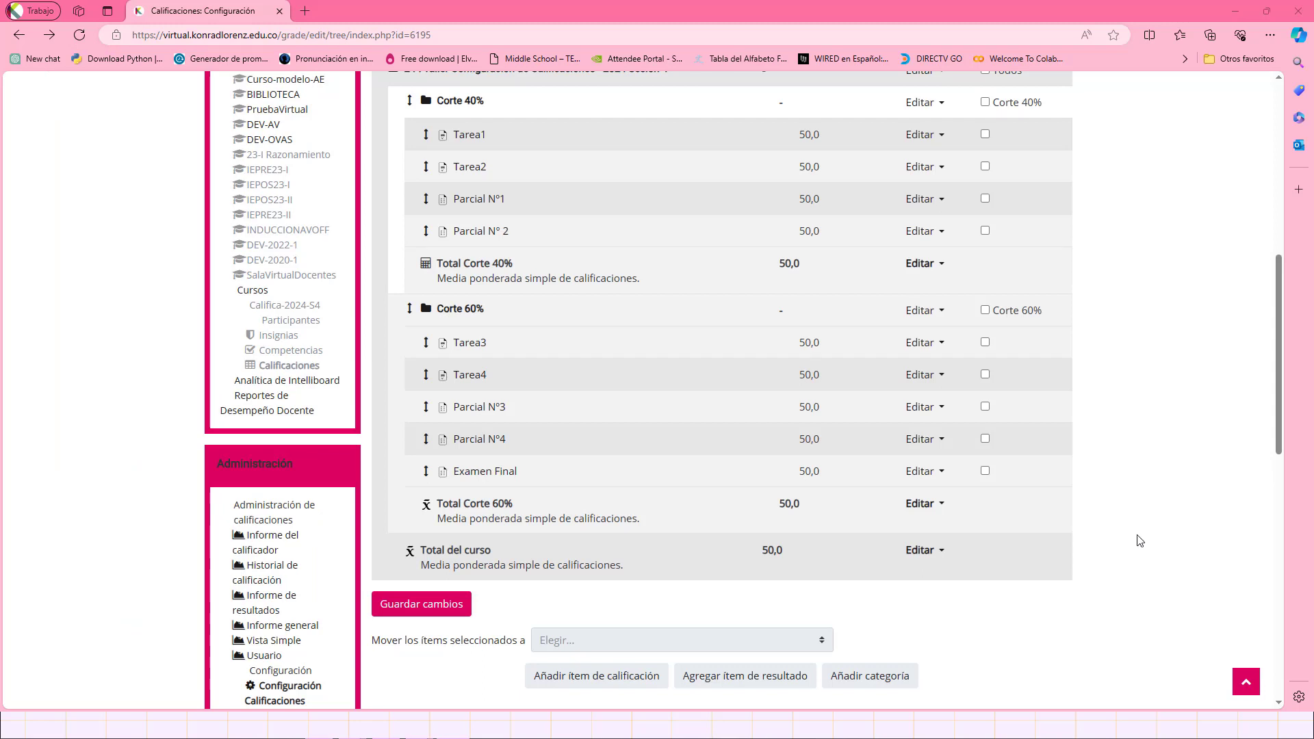
pyautogui.click(939, 504)
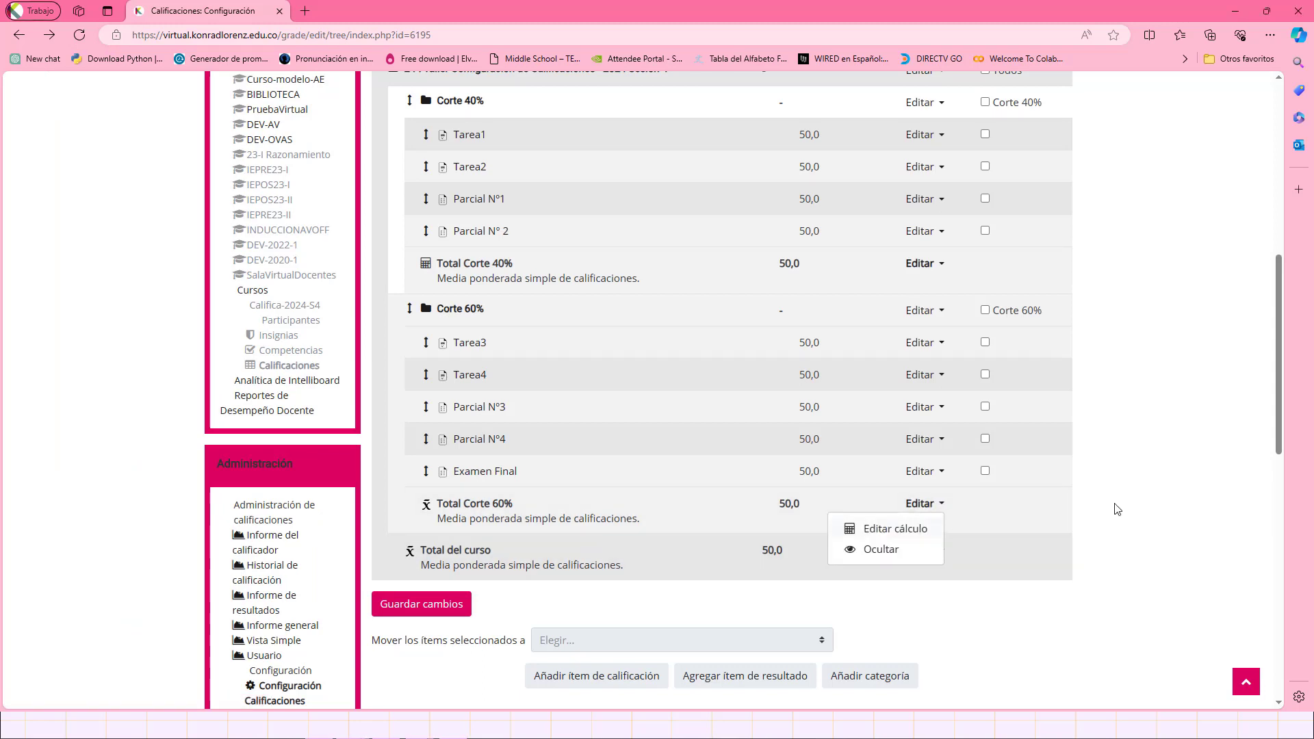
pyautogui.press('Escape')
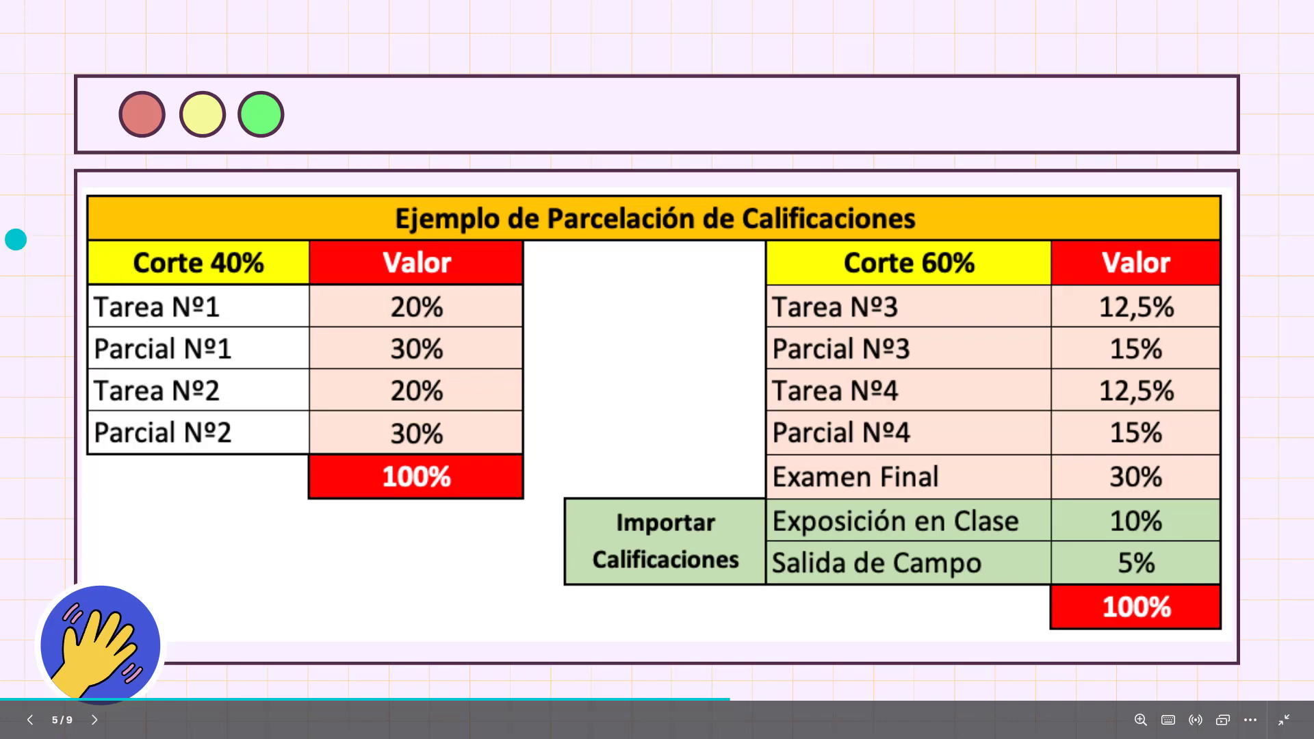
pyautogui.hotkey('alt', 'Tab')
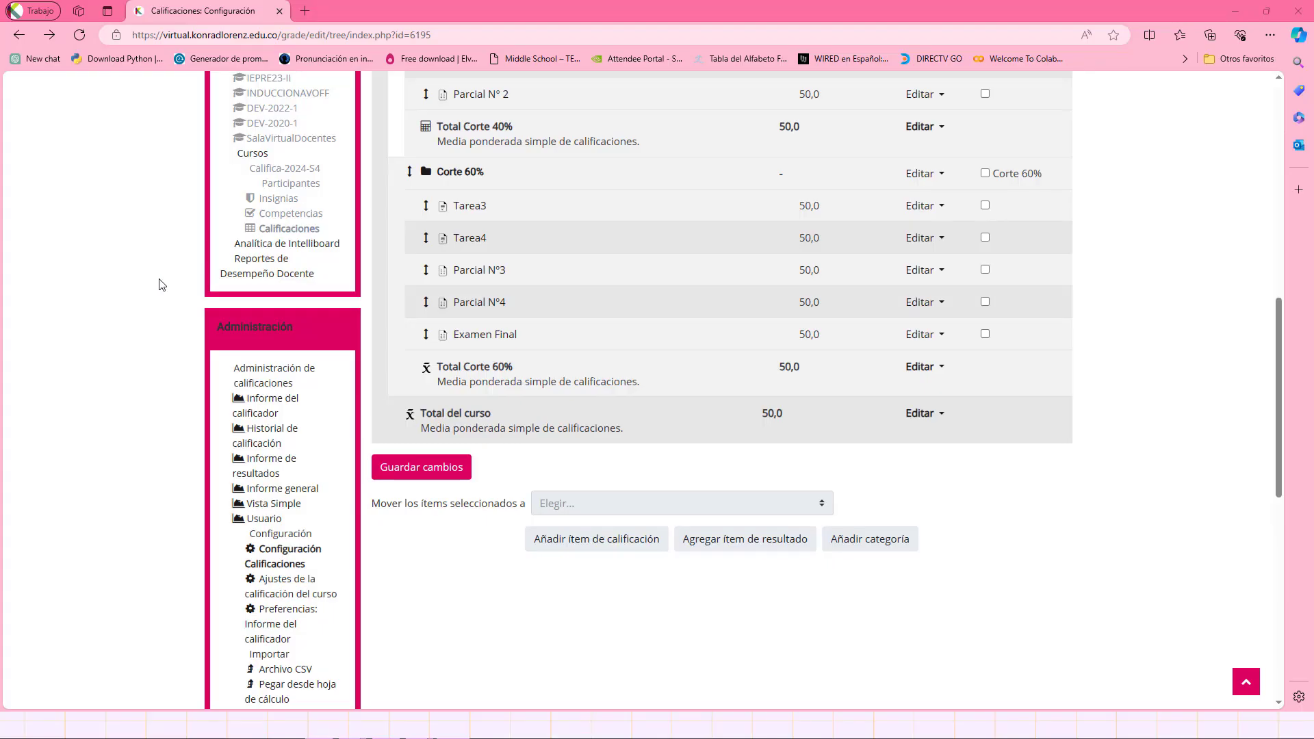
# Open the grade import form for pasting from a spreadsheet (Pegar desde hoja de cálculo) and review its fields
pyautogui.scroll(-3, 161, 285)
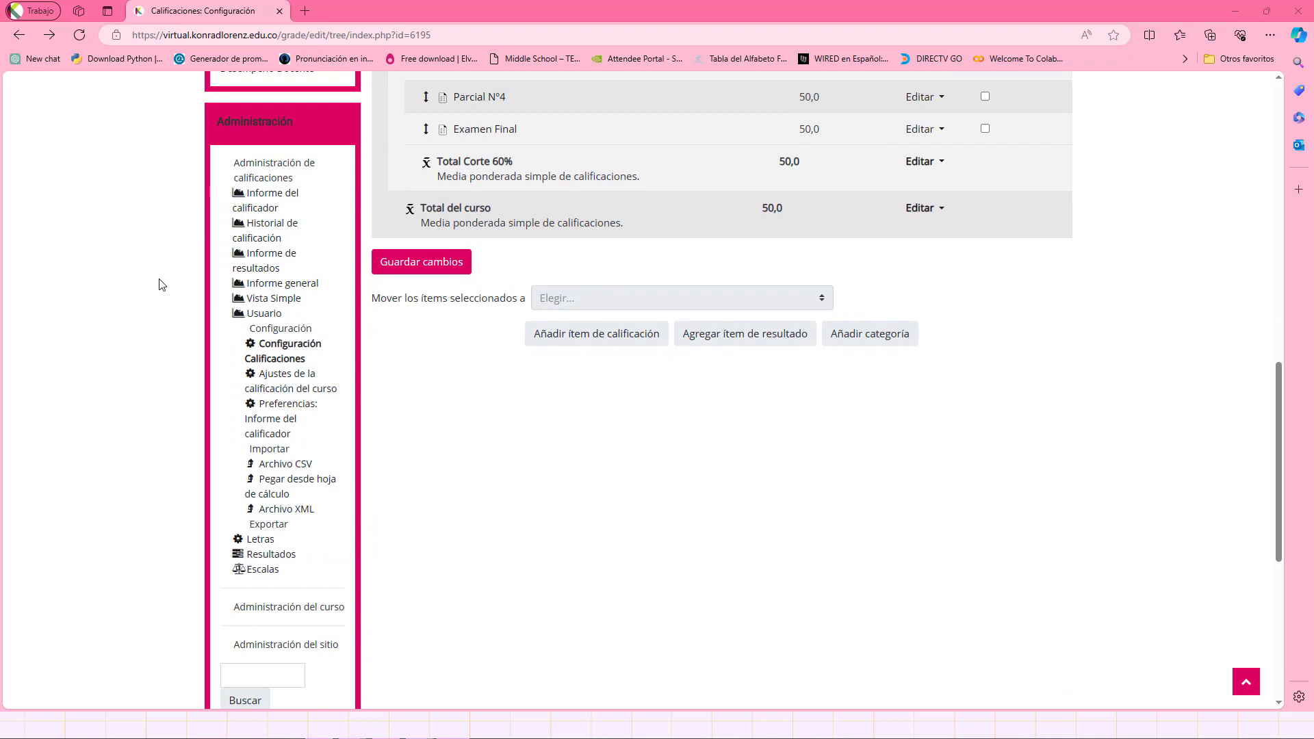
pyautogui.scroll(-1, 162, 285)
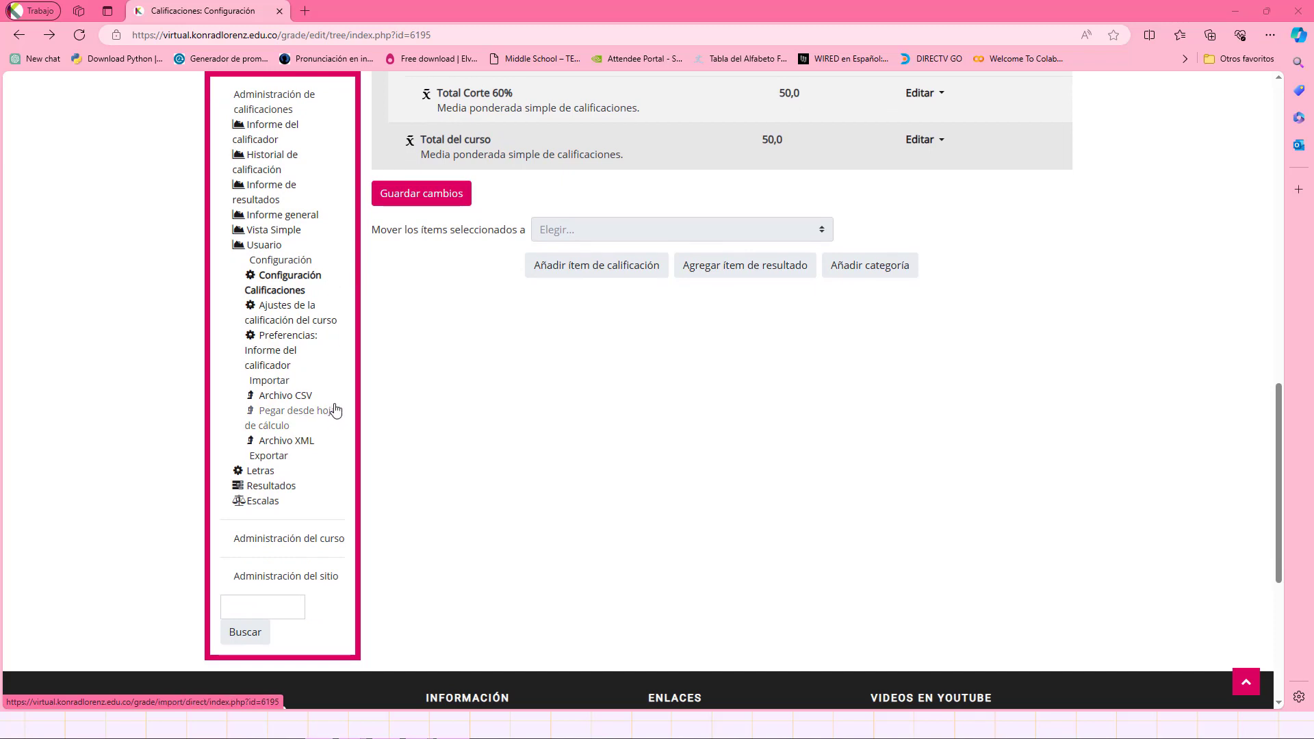
pyautogui.doubleClick(276, 384)
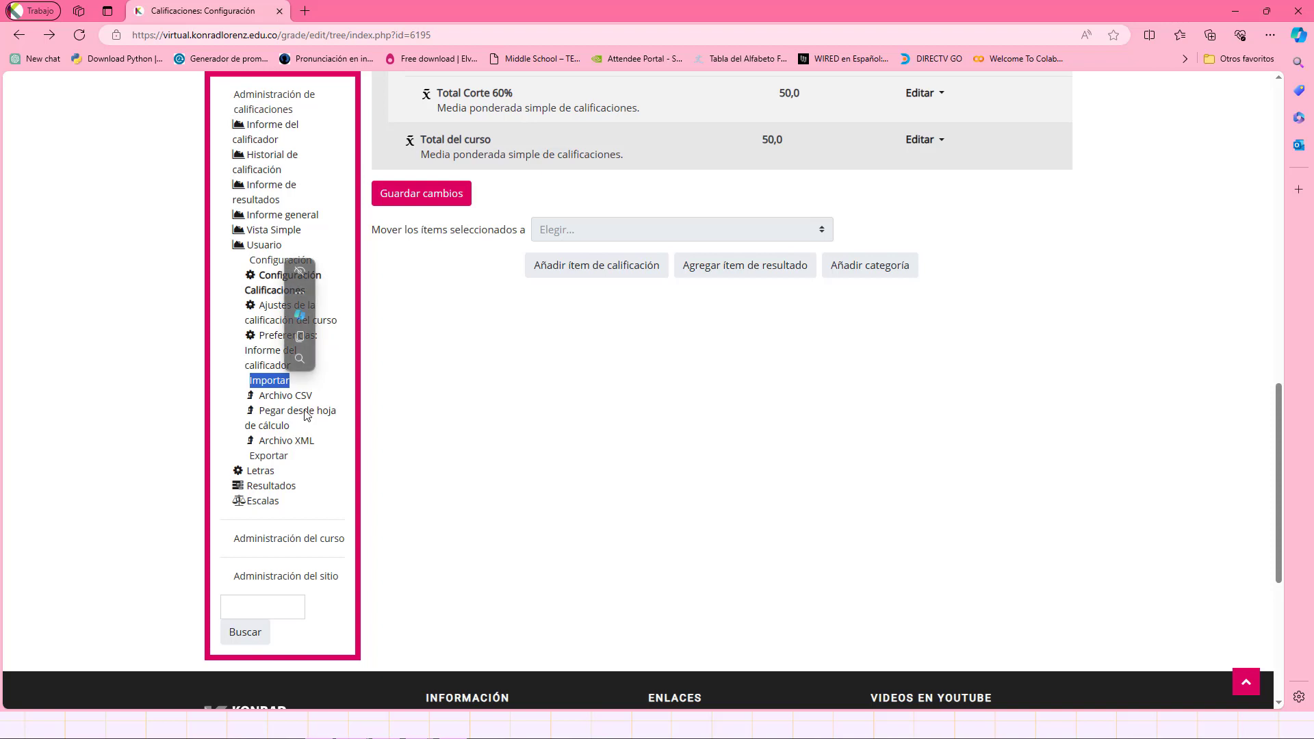
pyautogui.click(306, 414)
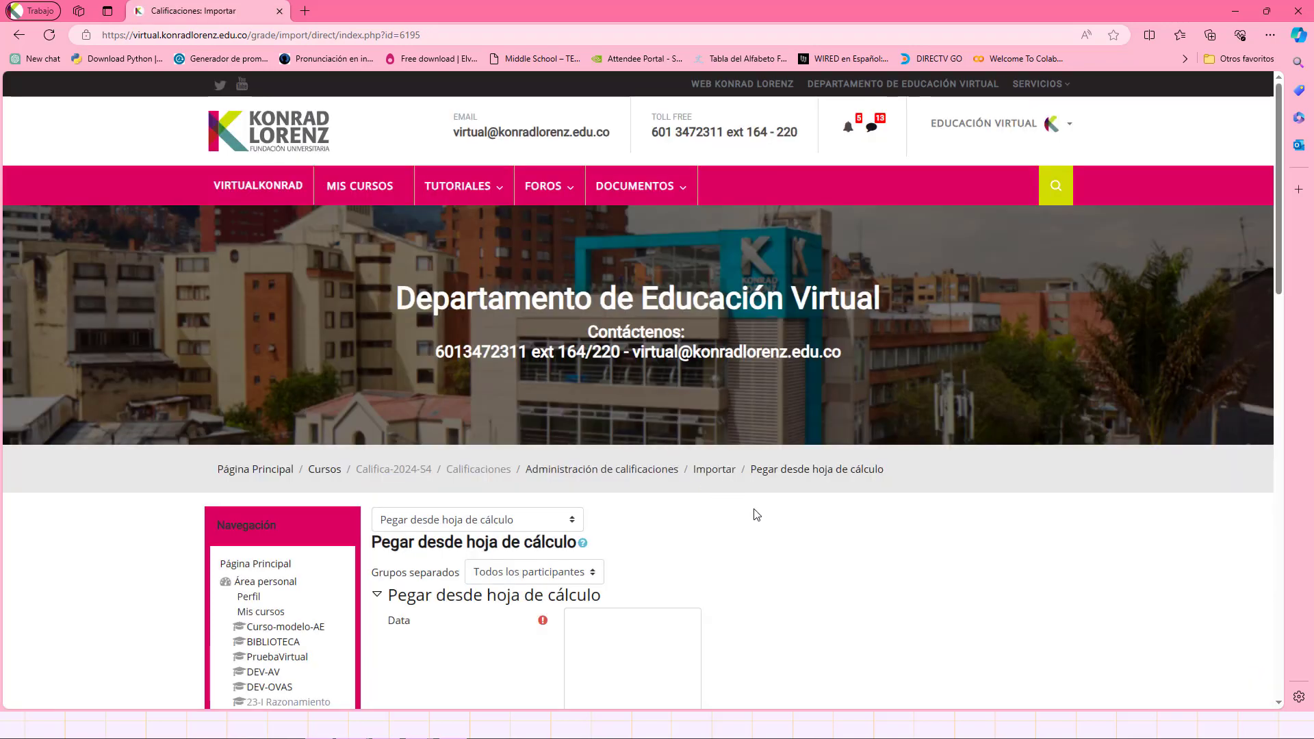
pyautogui.scroll(-3, 759, 517)
pyautogui.scroll(-5, 760, 517)
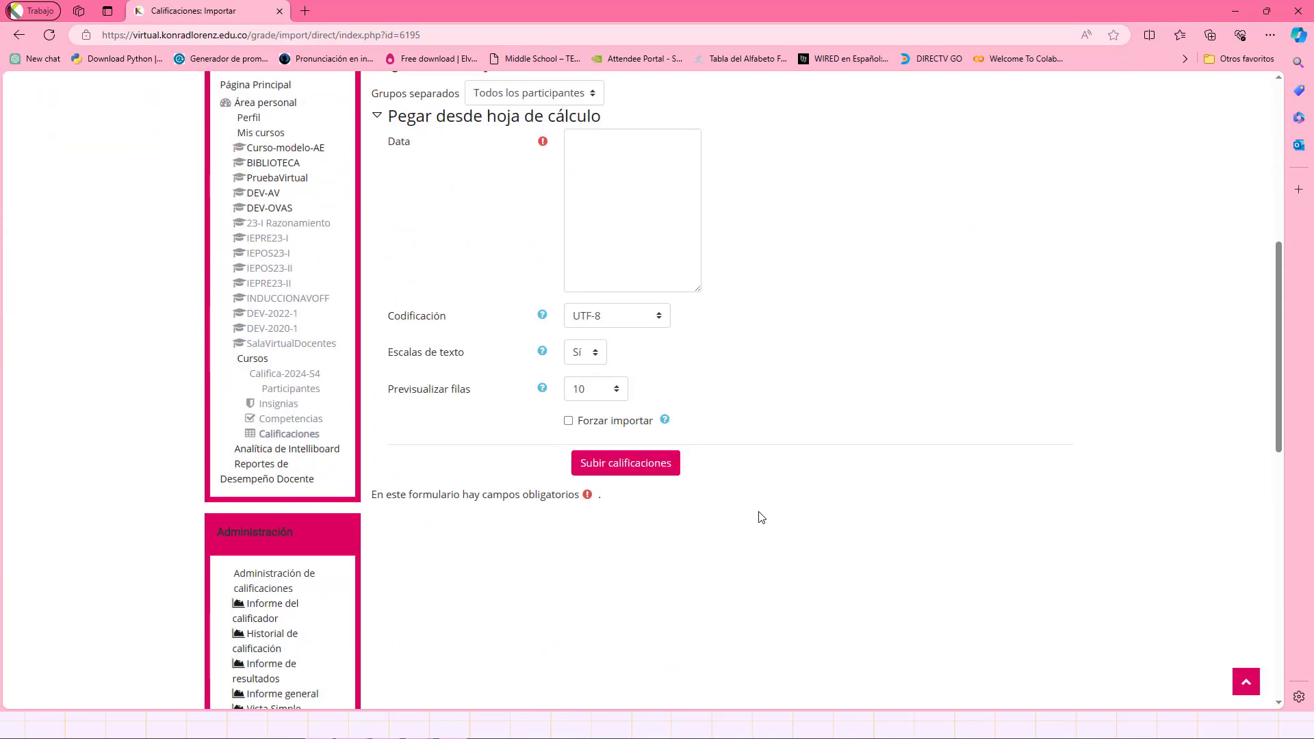
pyautogui.scroll(2, 759, 517)
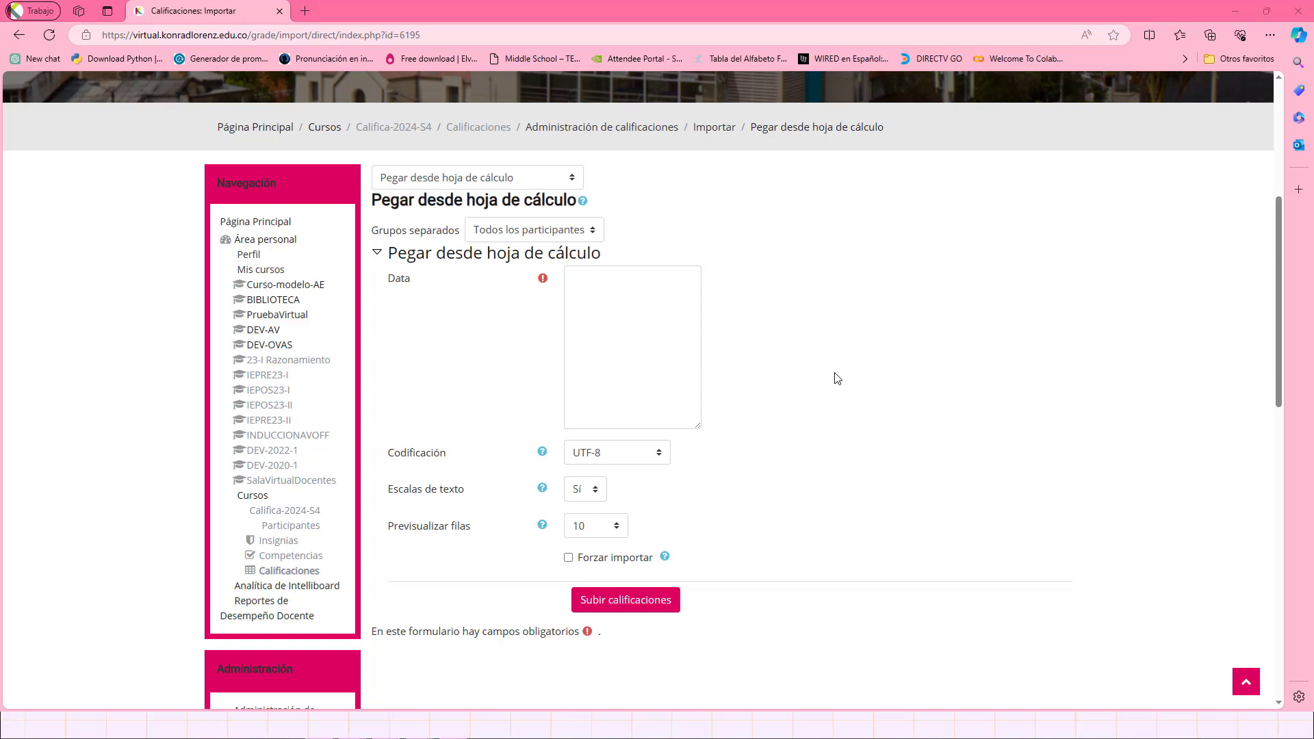
# Switch to Excel and copy the codigoEstudiante, Exposición en Clase and Salida de Campo data with headers from the ImportaNotasBasico sheet
pyautogui.hotkey('alt', 'Tab')
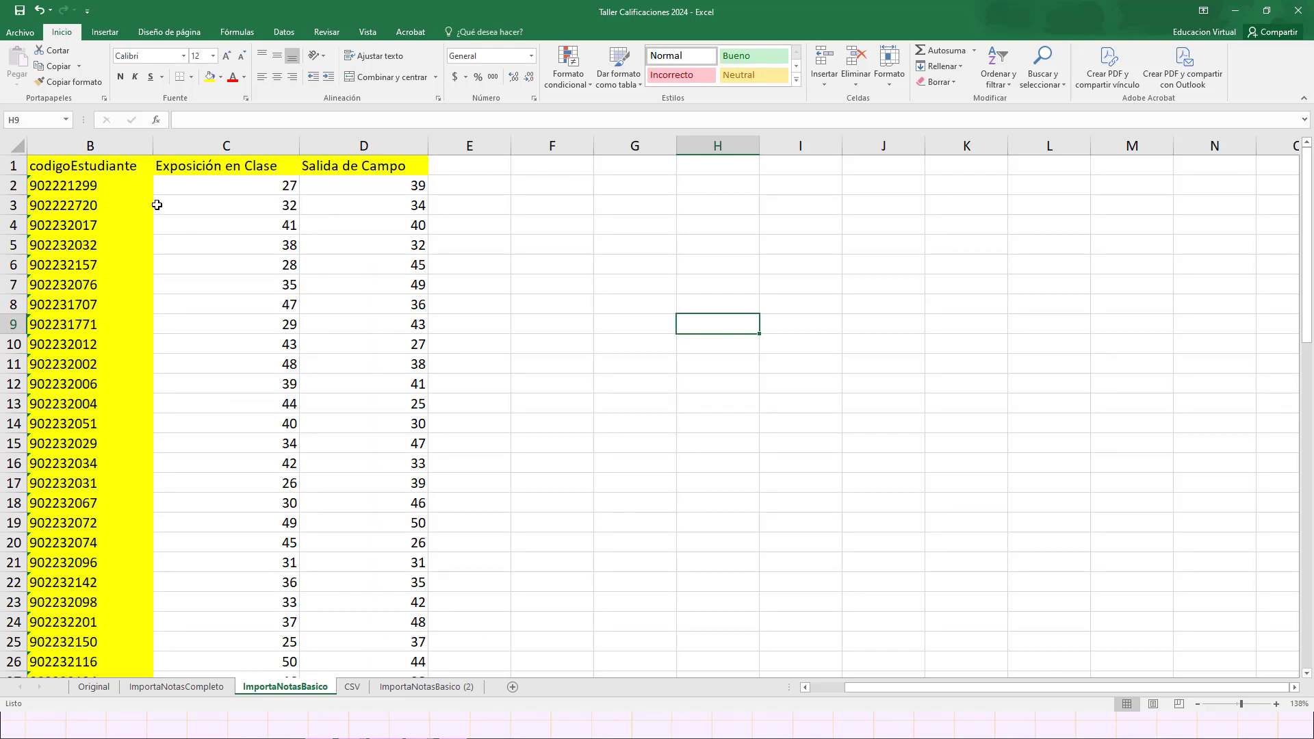
pyautogui.click(114, 143)
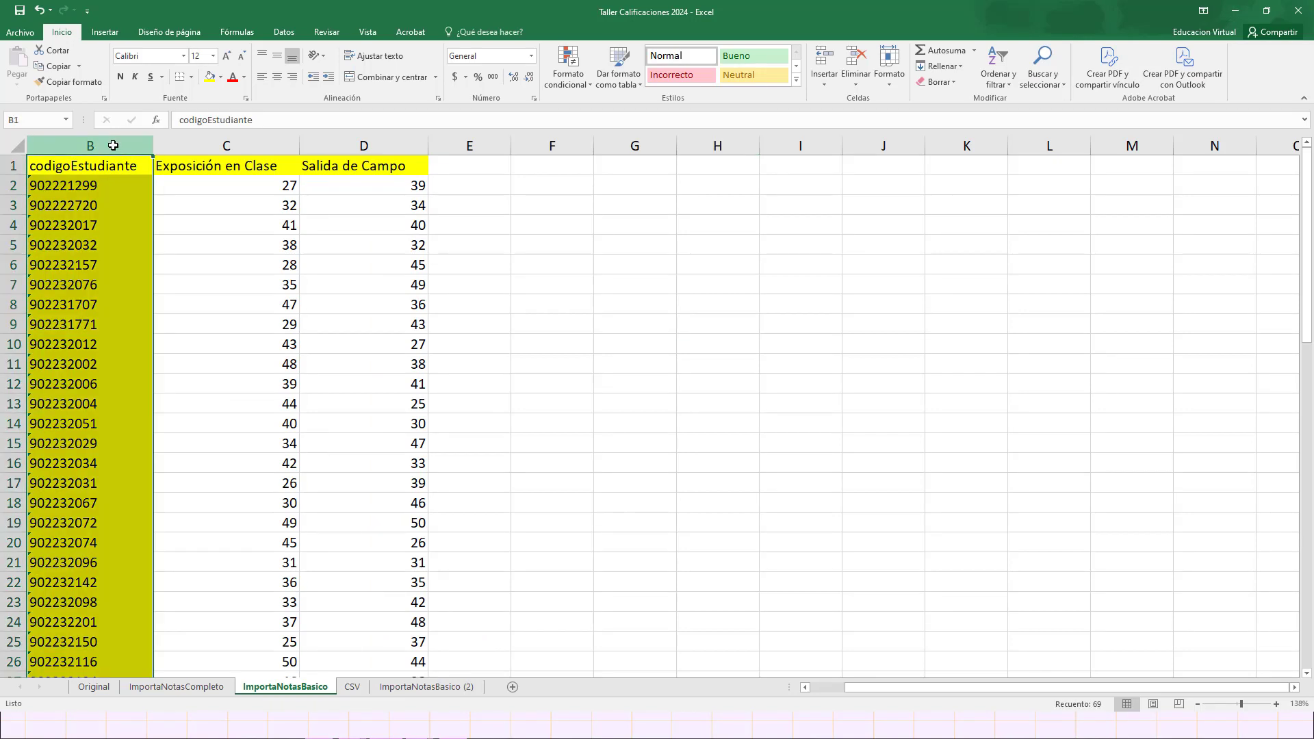
pyautogui.click(205, 147)
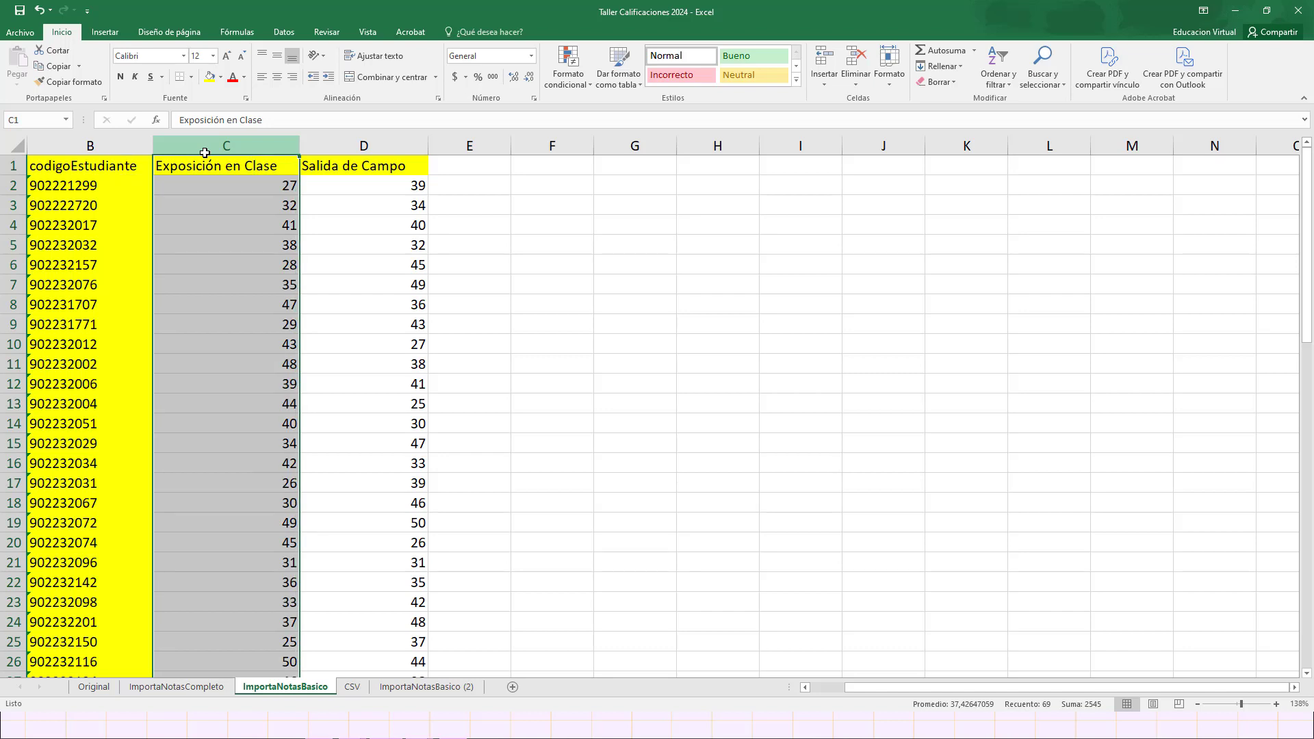
pyautogui.click(335, 148)
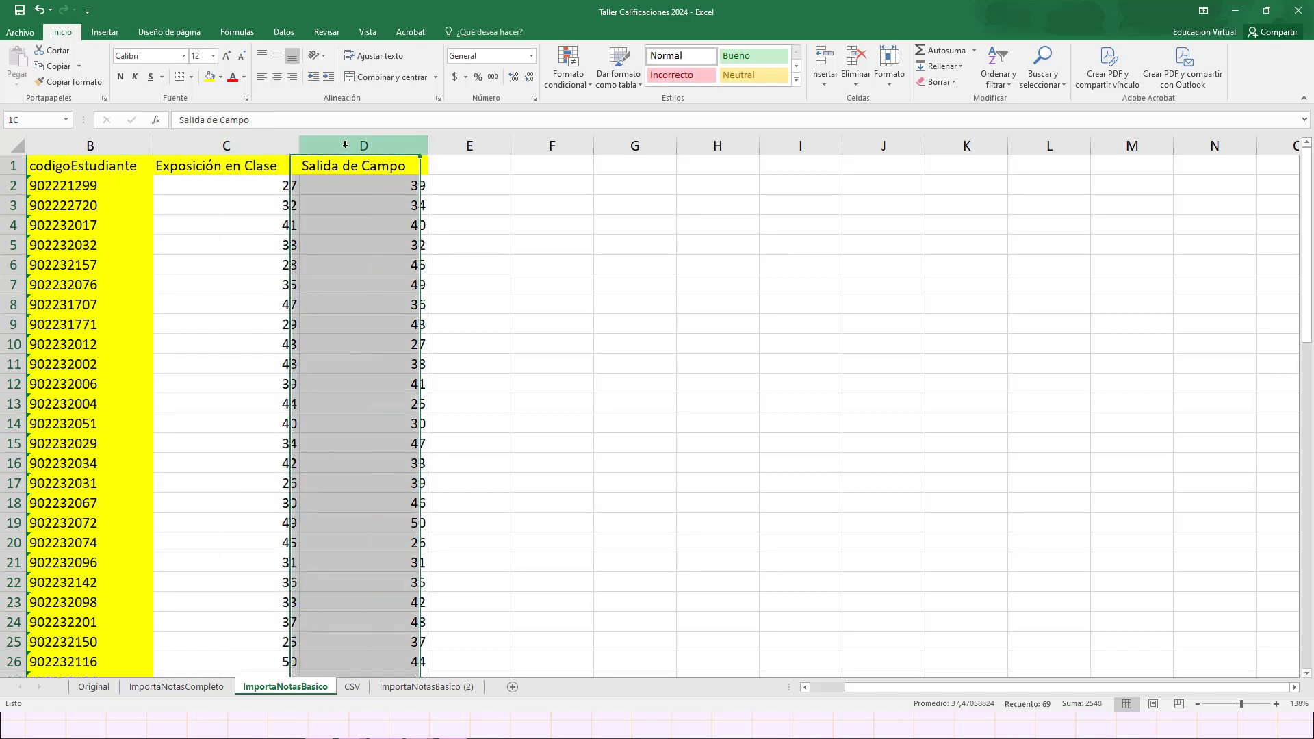
pyautogui.click(552, 245)
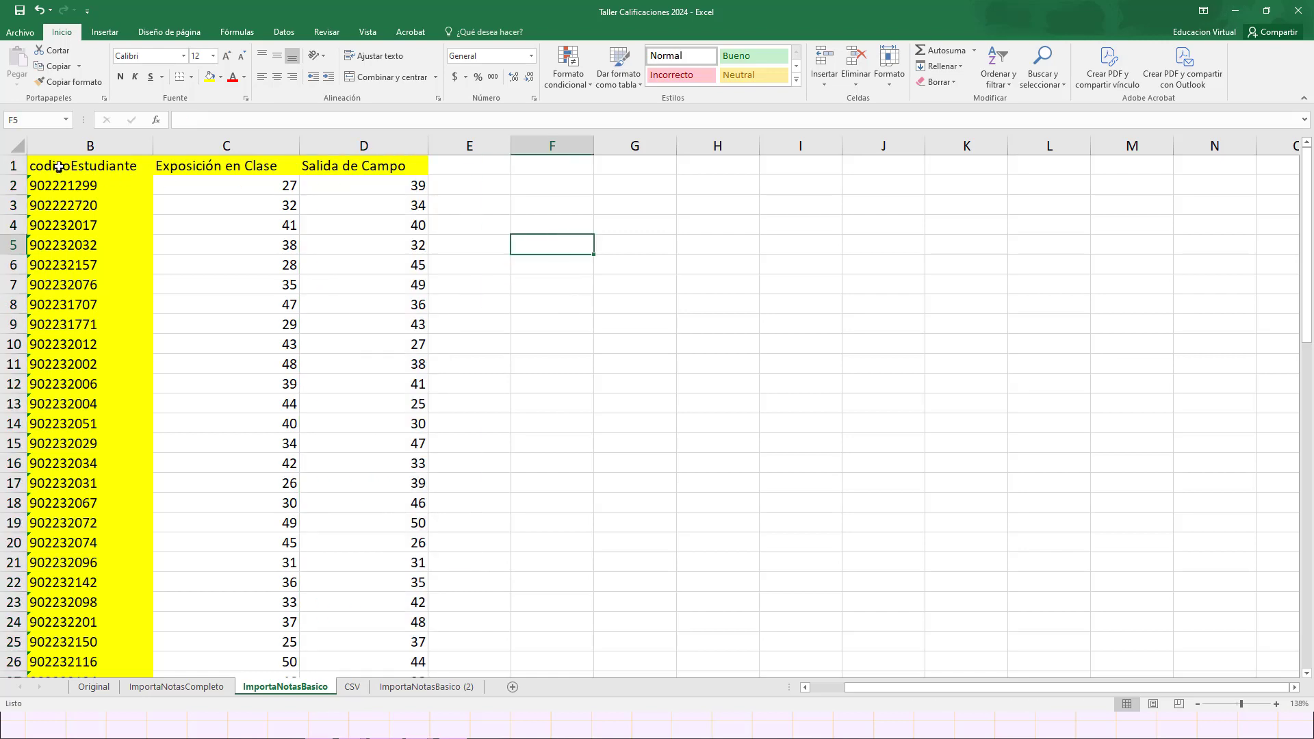
pyautogui.moveTo(59, 166); pyautogui.dragTo(334, 619)
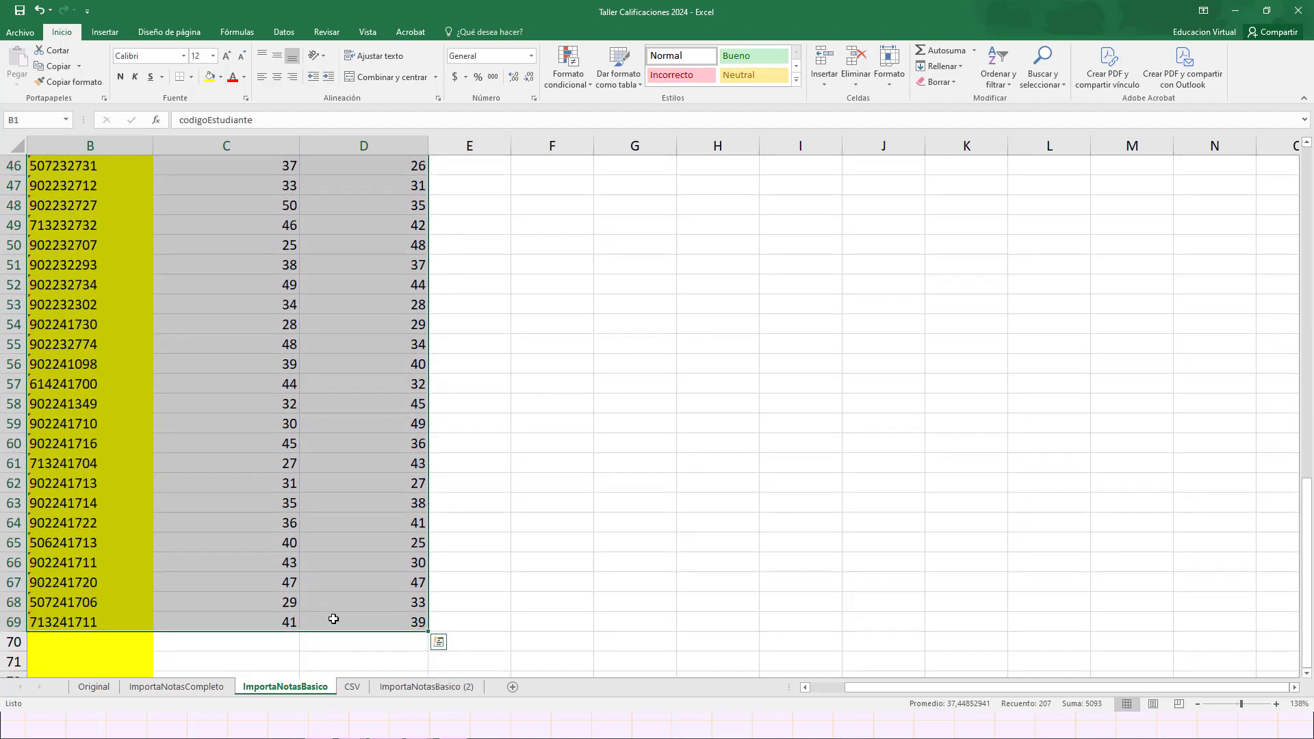
pyautogui.rightClick(333, 619)
pyautogui.click(357, 357)
pyautogui.scroll(13, 361, 363)
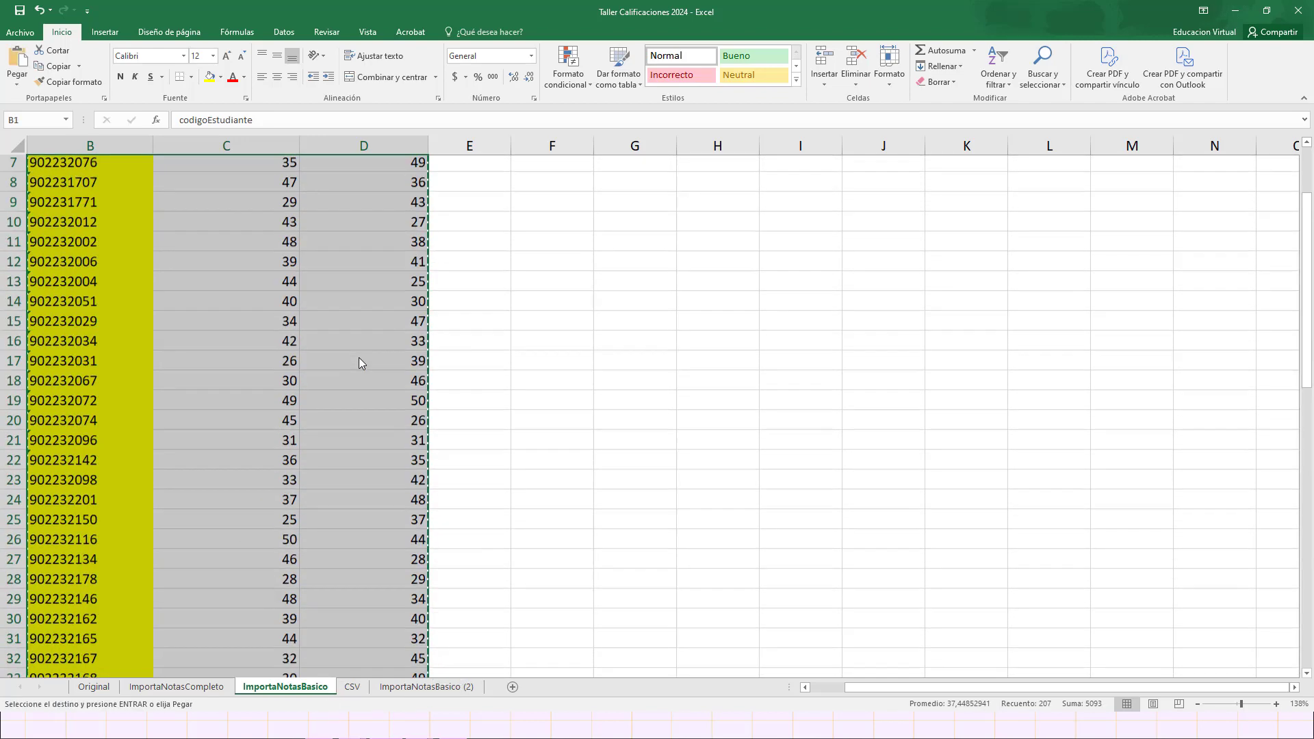
pyautogui.scroll(2, 361, 363)
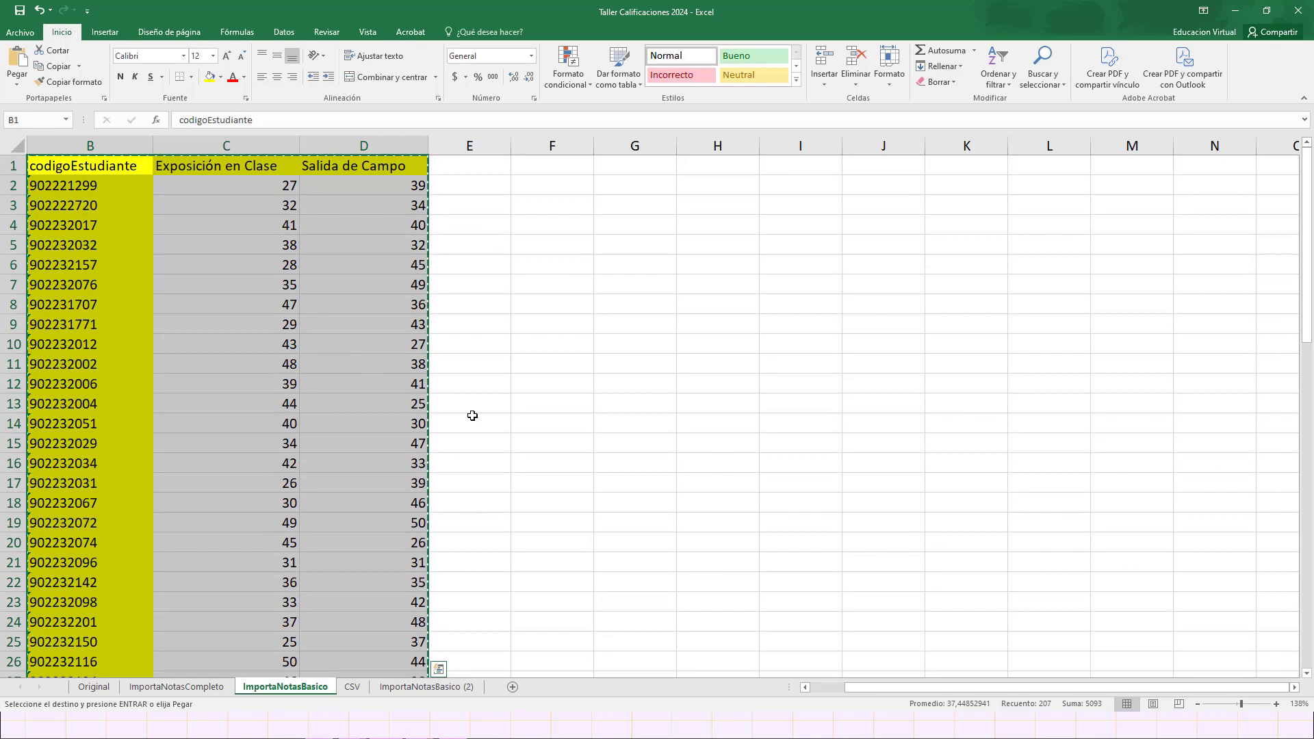
# Return to the browser's import form and paste the copied spreadsheet rows into the Data field, checking that the headers are included
pyautogui.hotkey('alt', 'Tab')
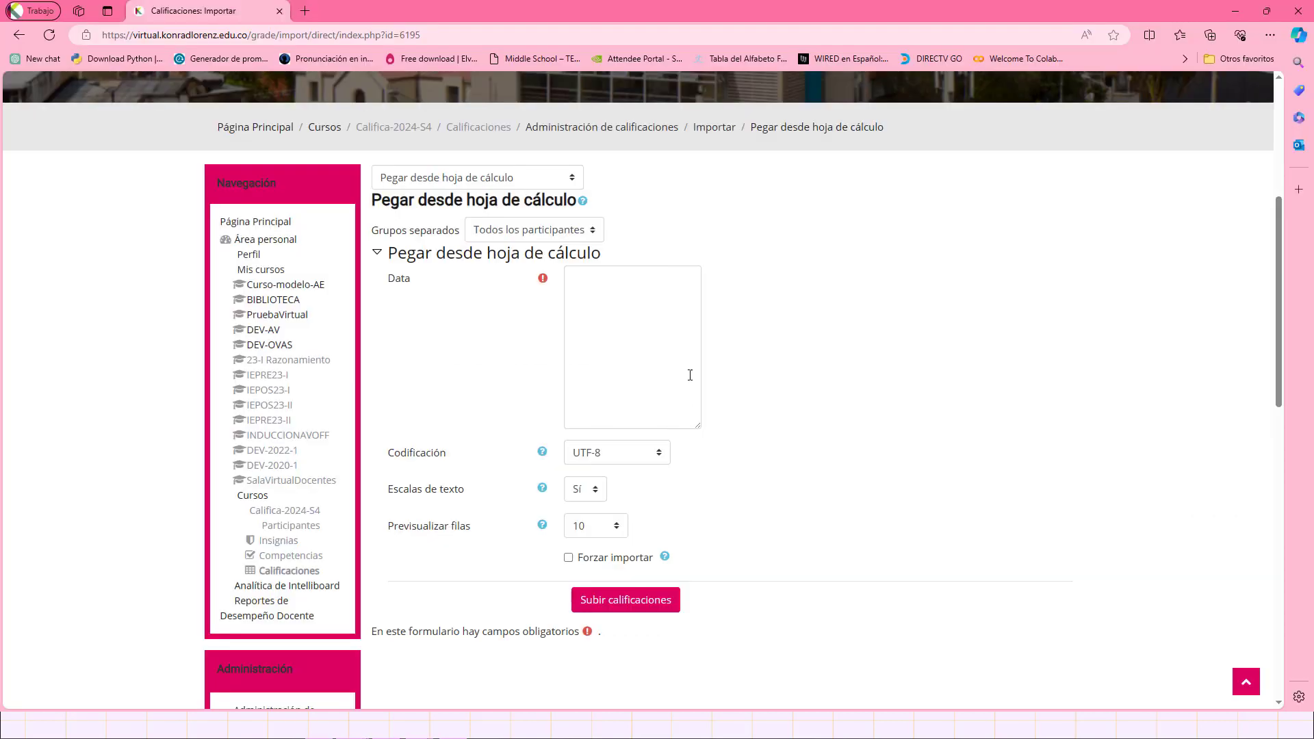
pyautogui.click(598, 309)
pyautogui.rightClick(599, 308)
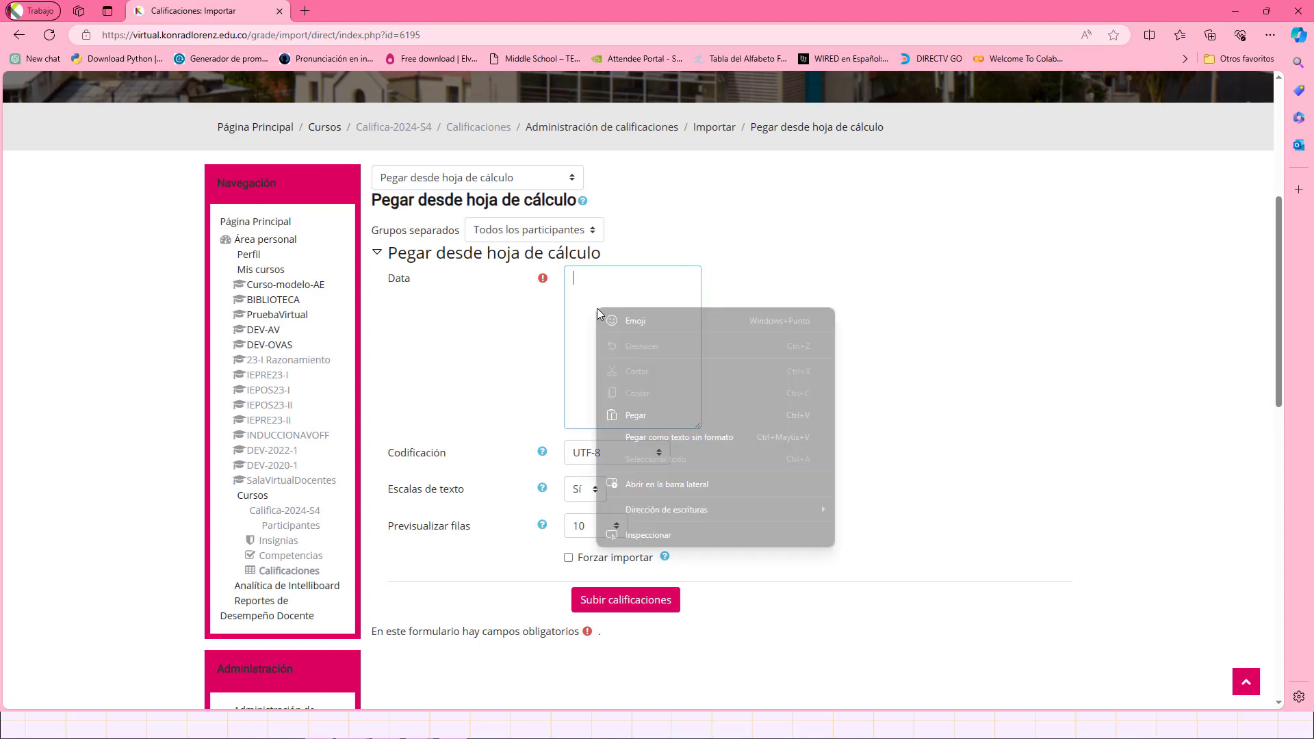
pyautogui.click(647, 413)
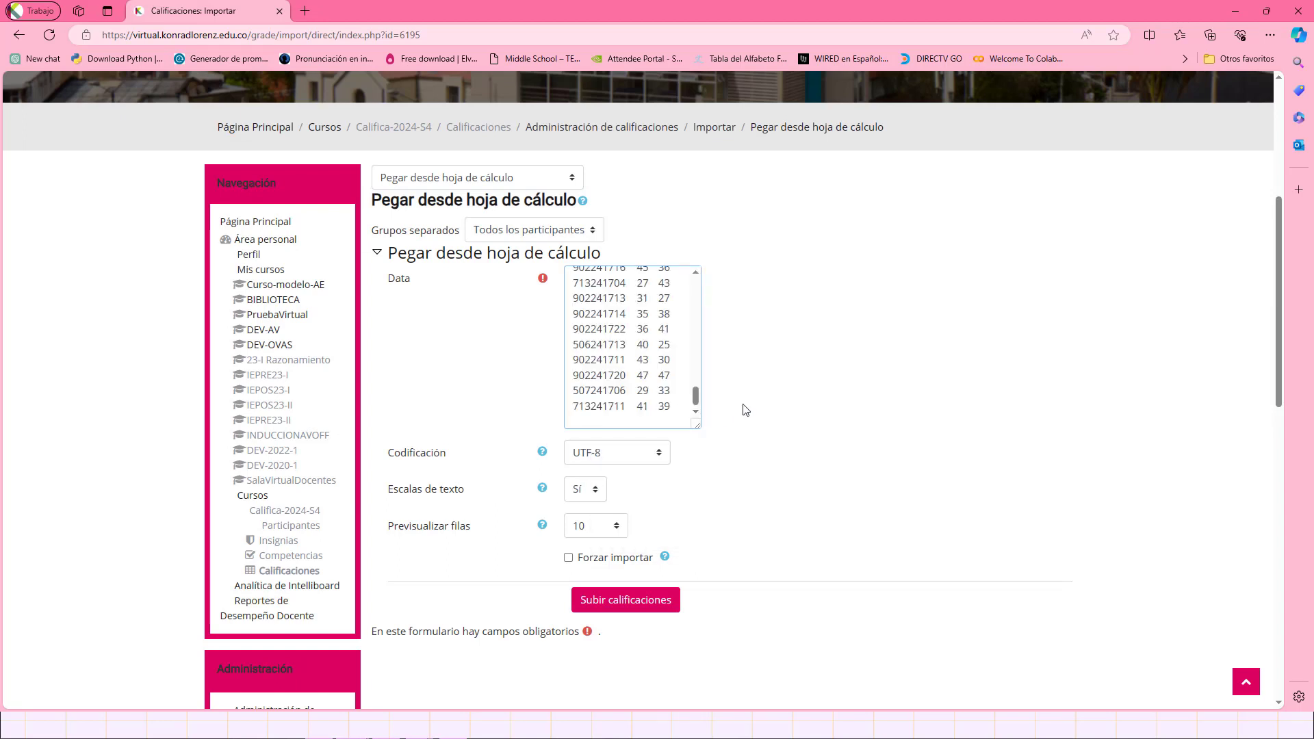
pyautogui.moveTo(696, 397); pyautogui.dragTo(699, 278)
# Set Escalas de texto to No and upload the pasted grades for the import preview
pyautogui.scroll(-3, 769, 411)
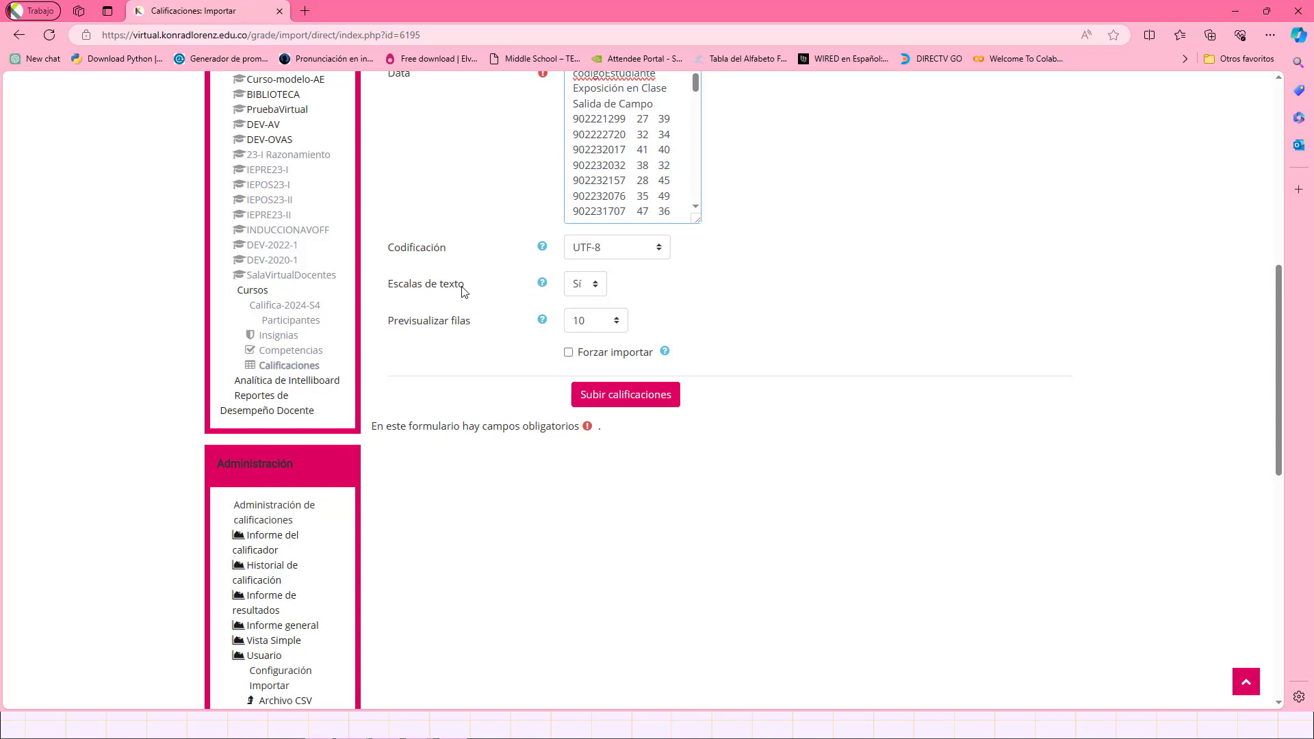
pyautogui.click(596, 290)
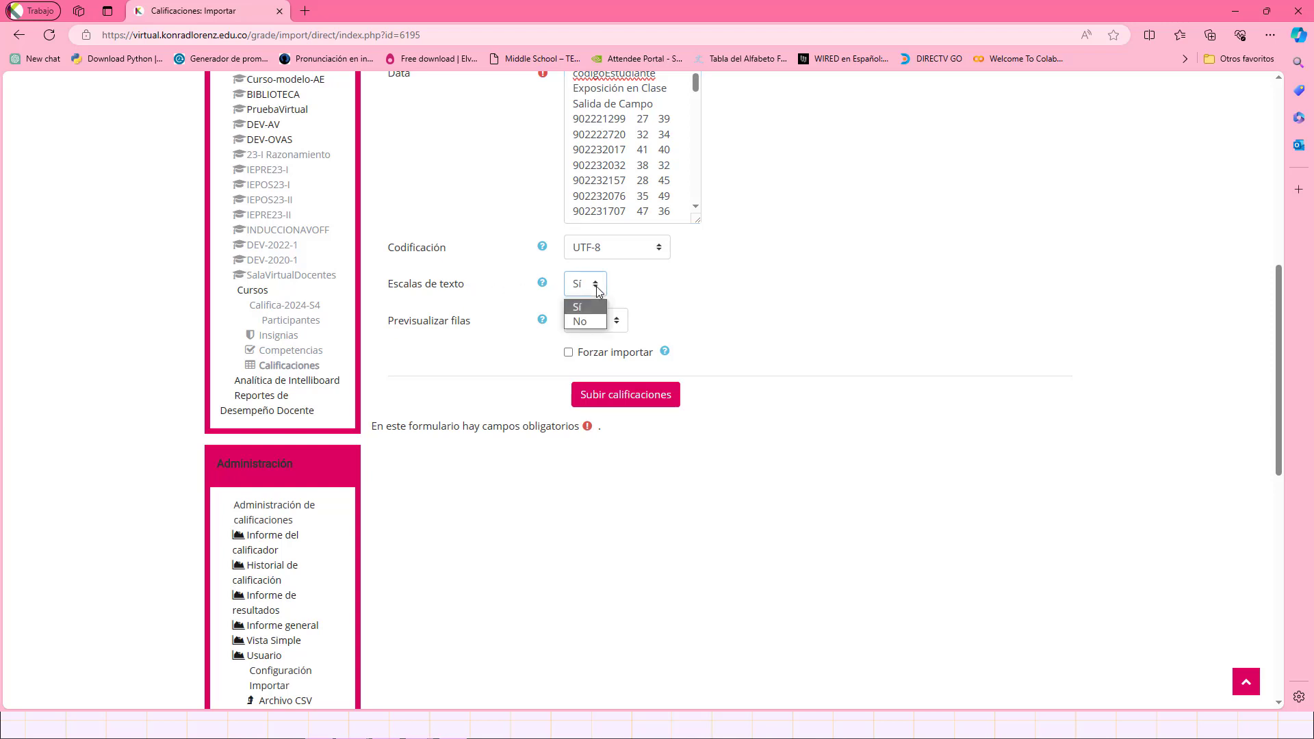
pyautogui.click(584, 320)
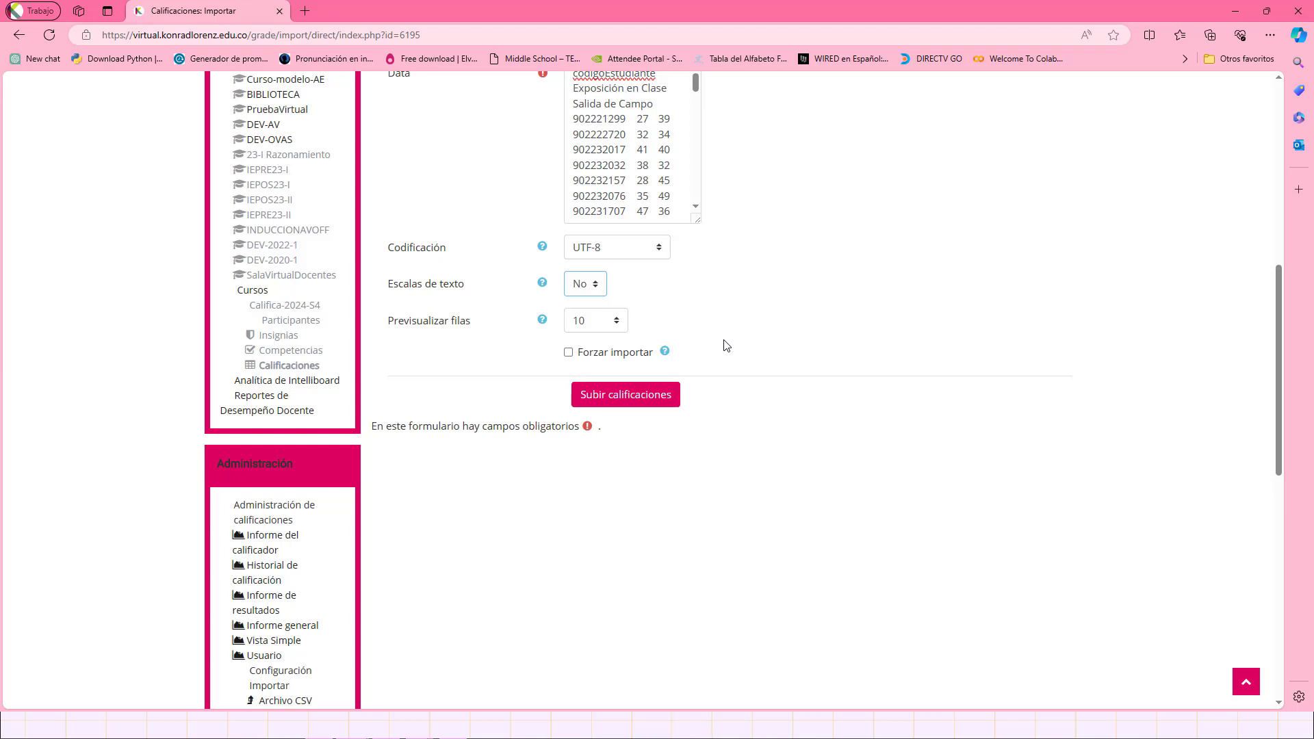
pyautogui.click(629, 395)
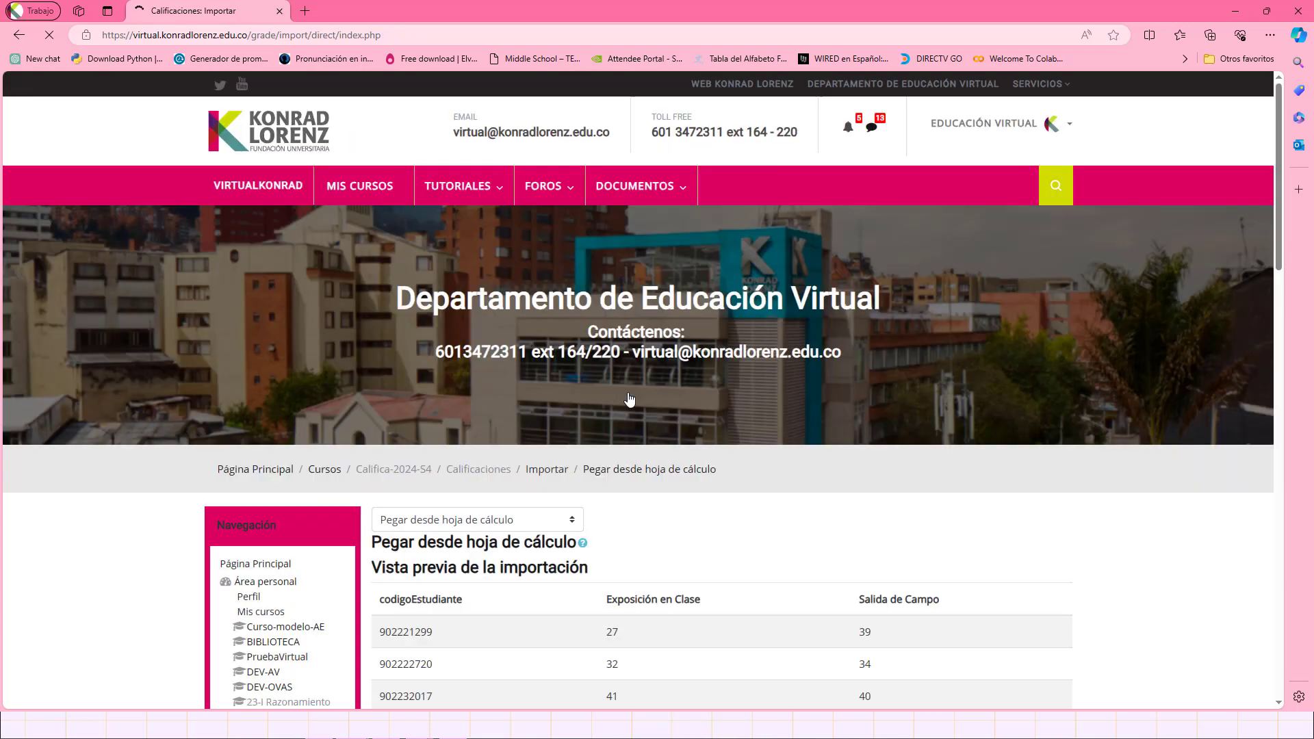
# Review the import preview and map codigoEstudiante to Nombre de usuario for identifying the students
pyautogui.scroll(-5, 825, 438)
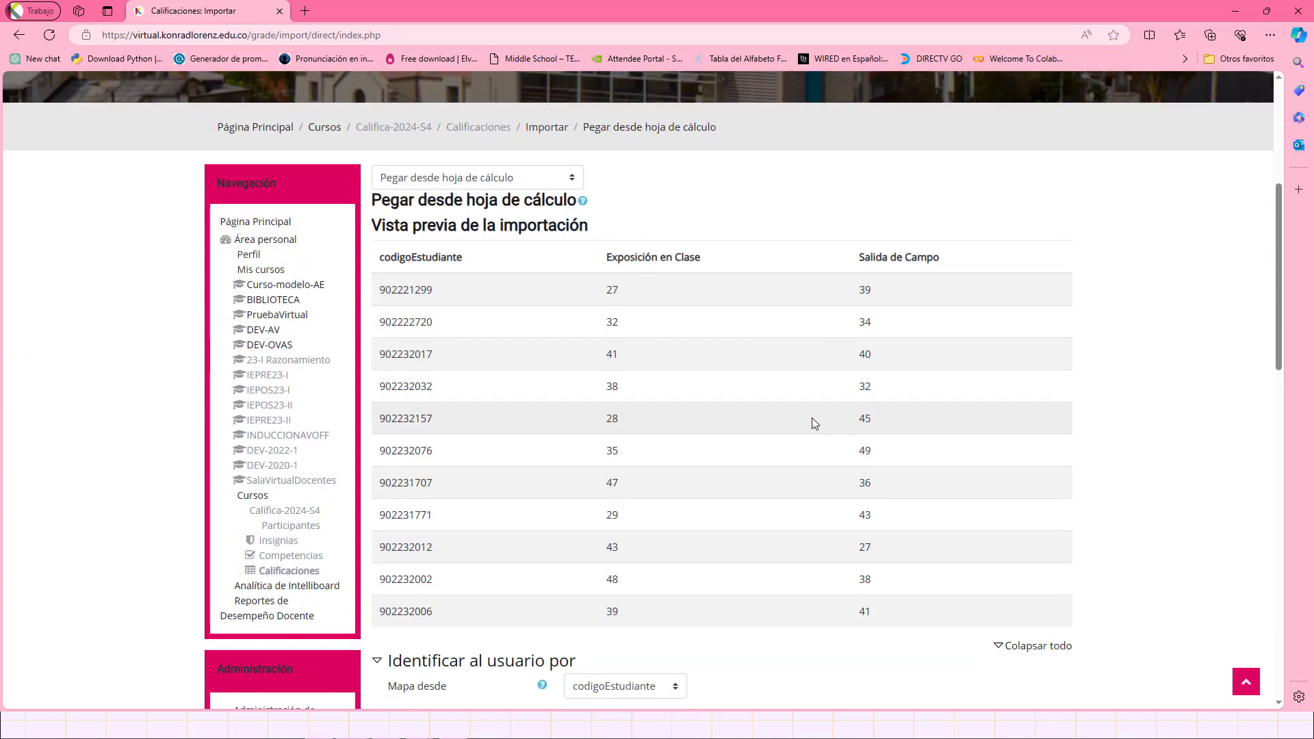
pyautogui.scroll(-2, 812, 418)
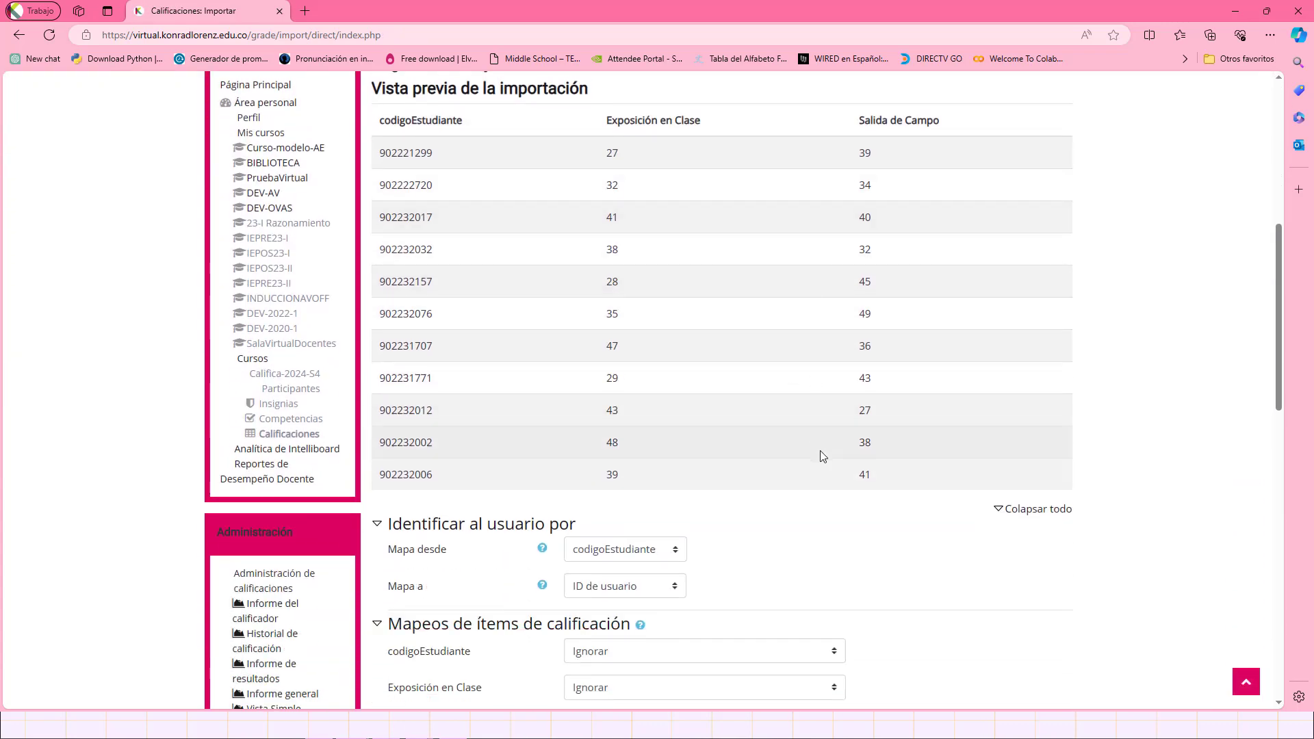
pyautogui.scroll(-1, 822, 457)
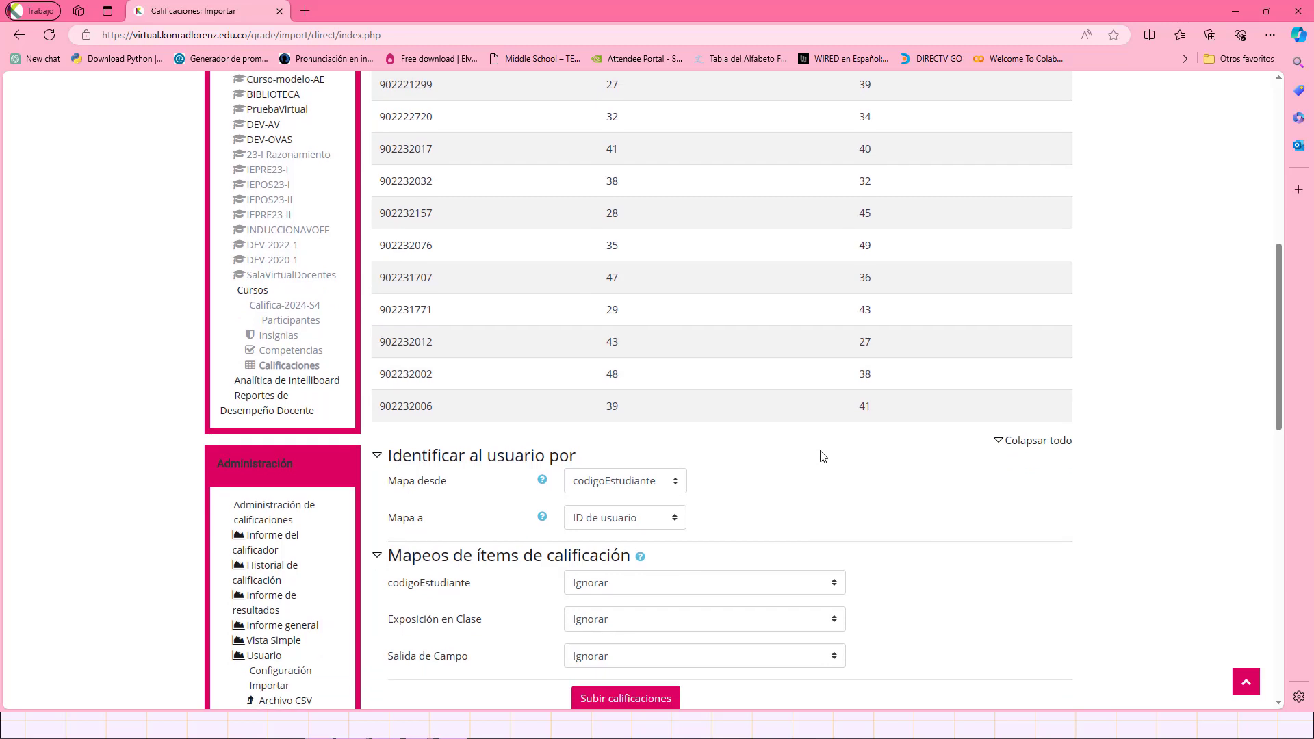
pyautogui.scroll(-2, 824, 457)
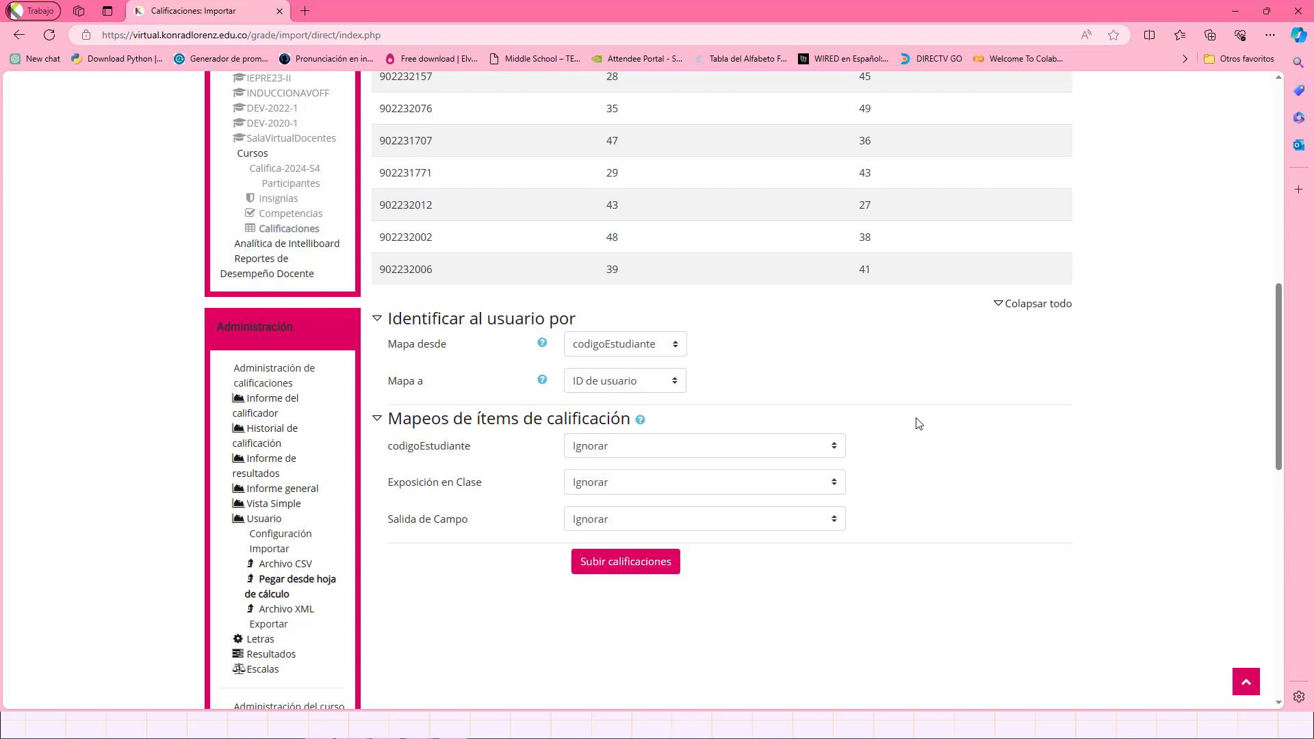
pyautogui.scroll(5, 919, 423)
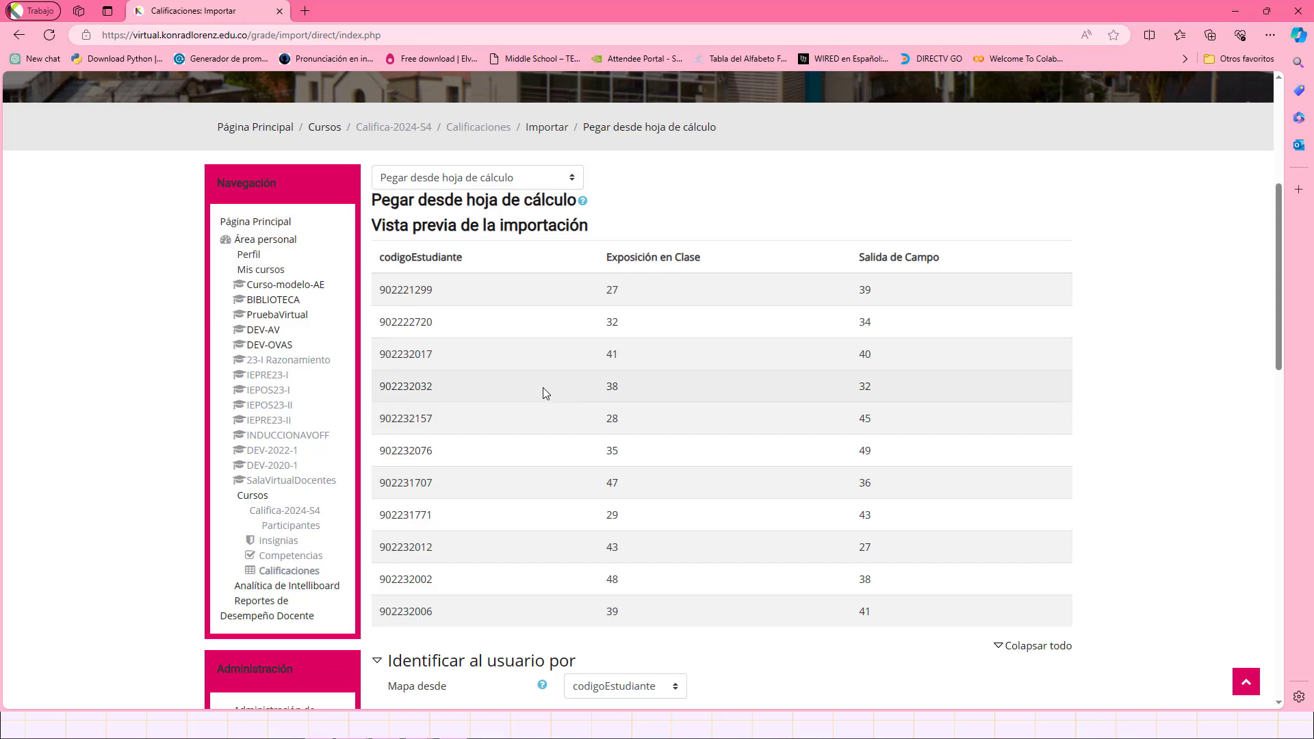
pyautogui.scroll(-4, 543, 387)
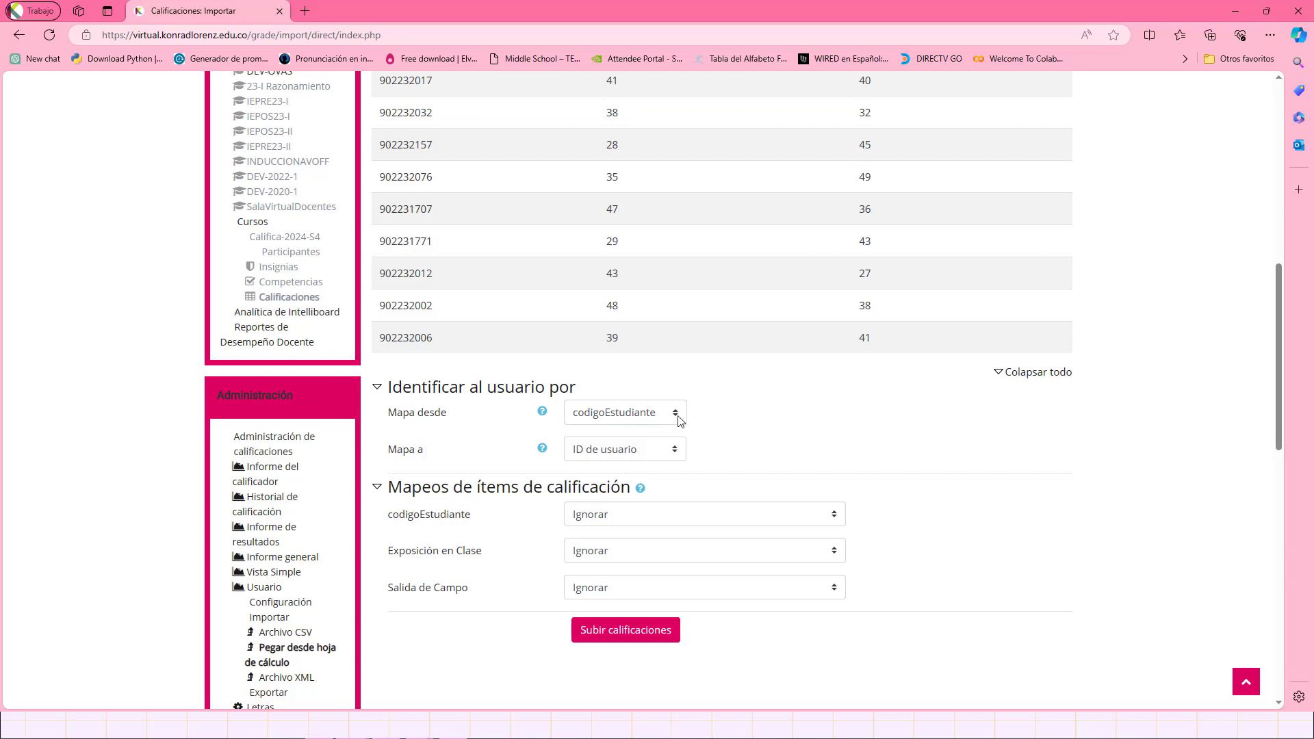
pyautogui.click(678, 454)
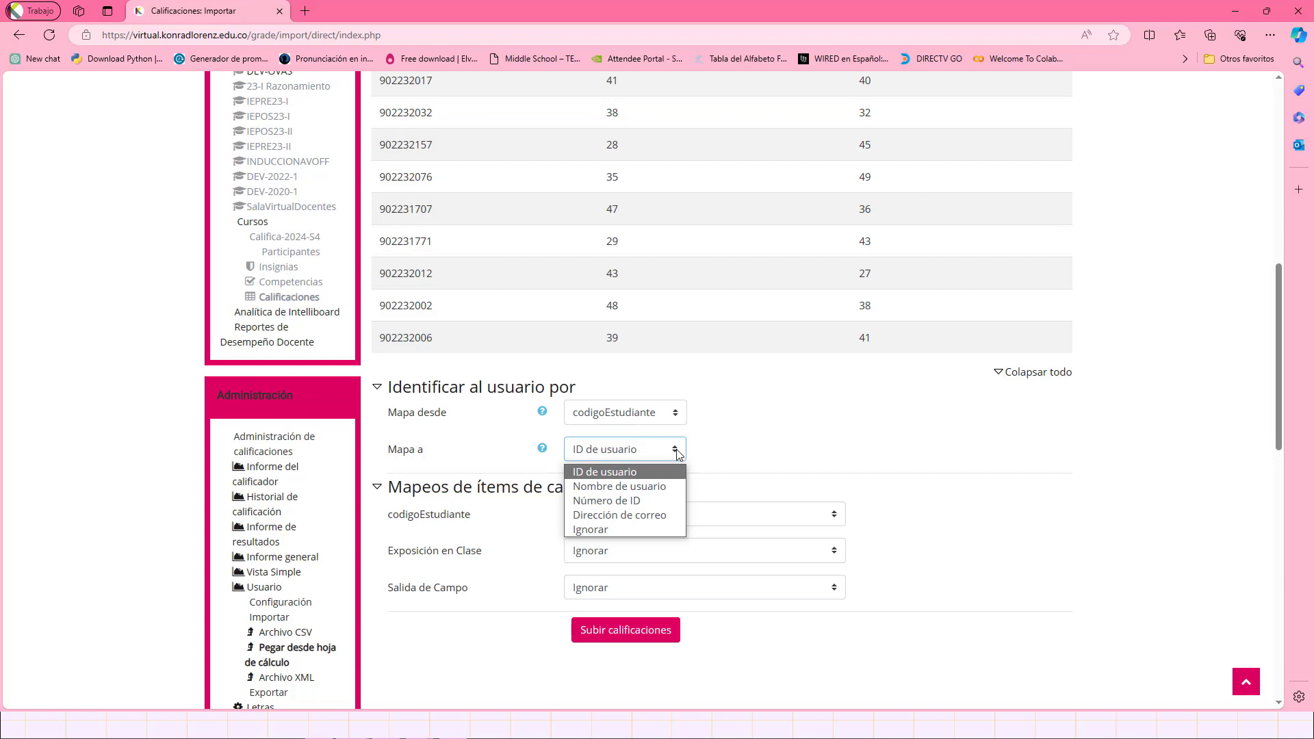
pyautogui.click(663, 493)
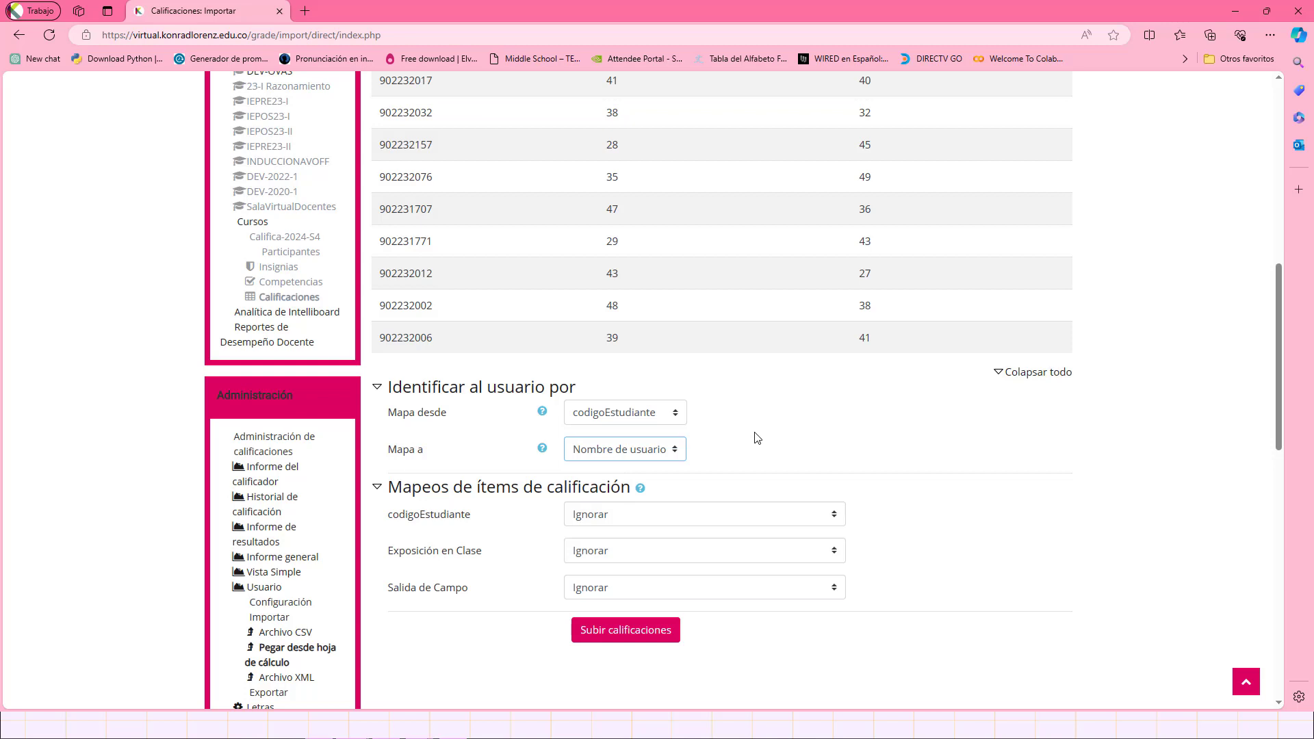
# Map Exposición en Clase and Salida de Campo each to Nuevo ítem de calificación and upload the grades
pyautogui.scroll(-1, 757, 437)
pyautogui.scroll(-1, 760, 370)
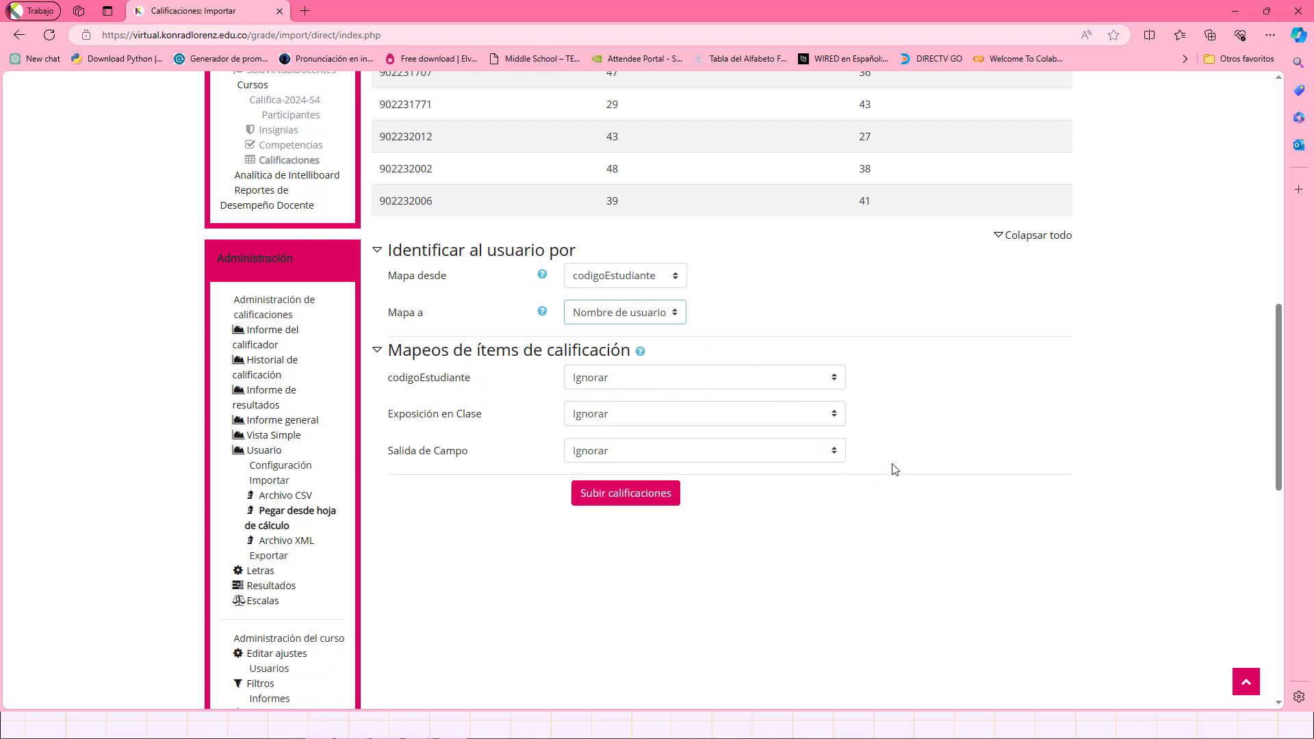
pyautogui.scroll(-2, 881, 469)
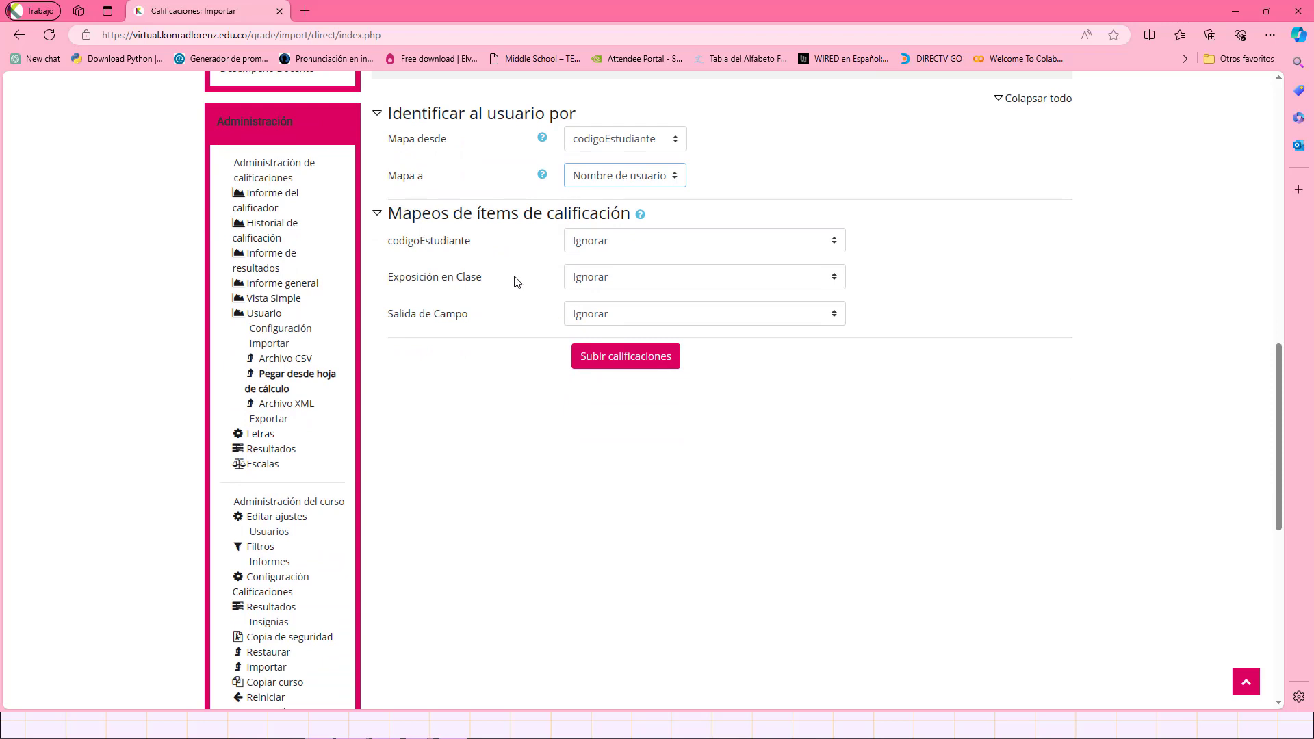
pyautogui.click(675, 279)
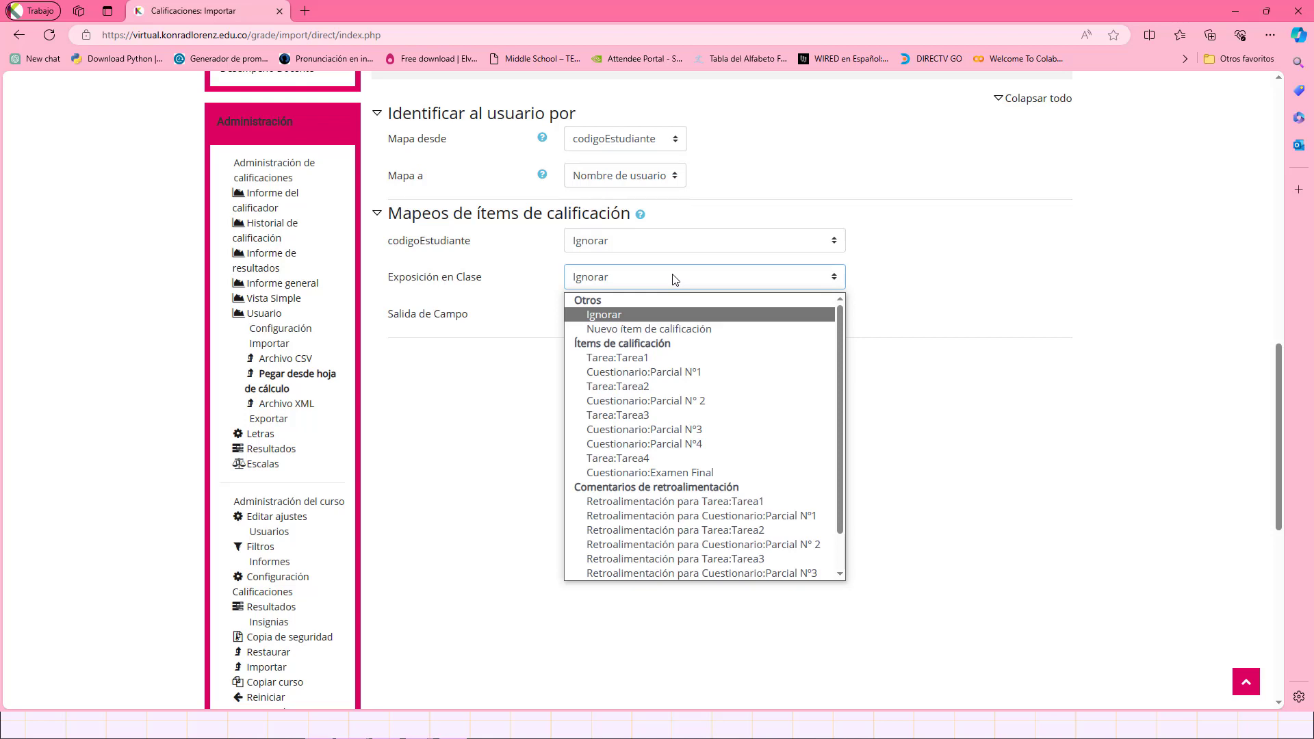
pyautogui.click(683, 331)
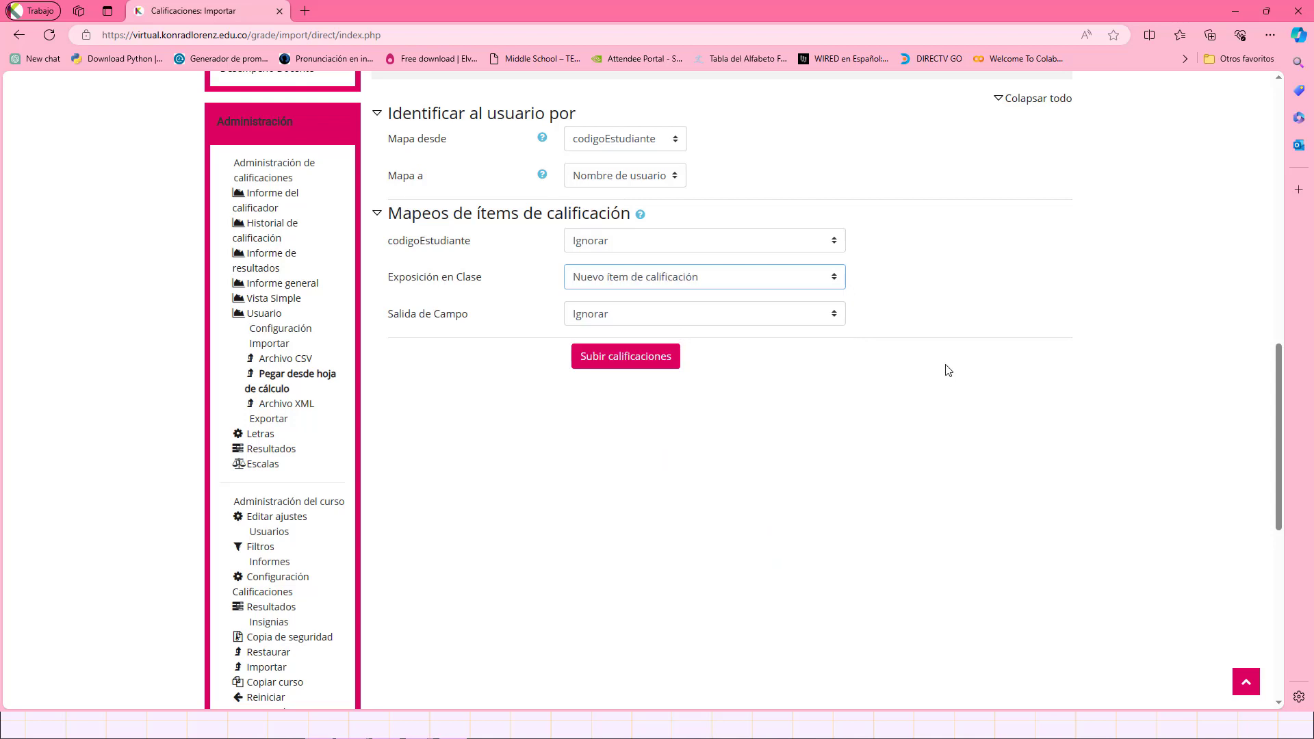
pyautogui.click(692, 313)
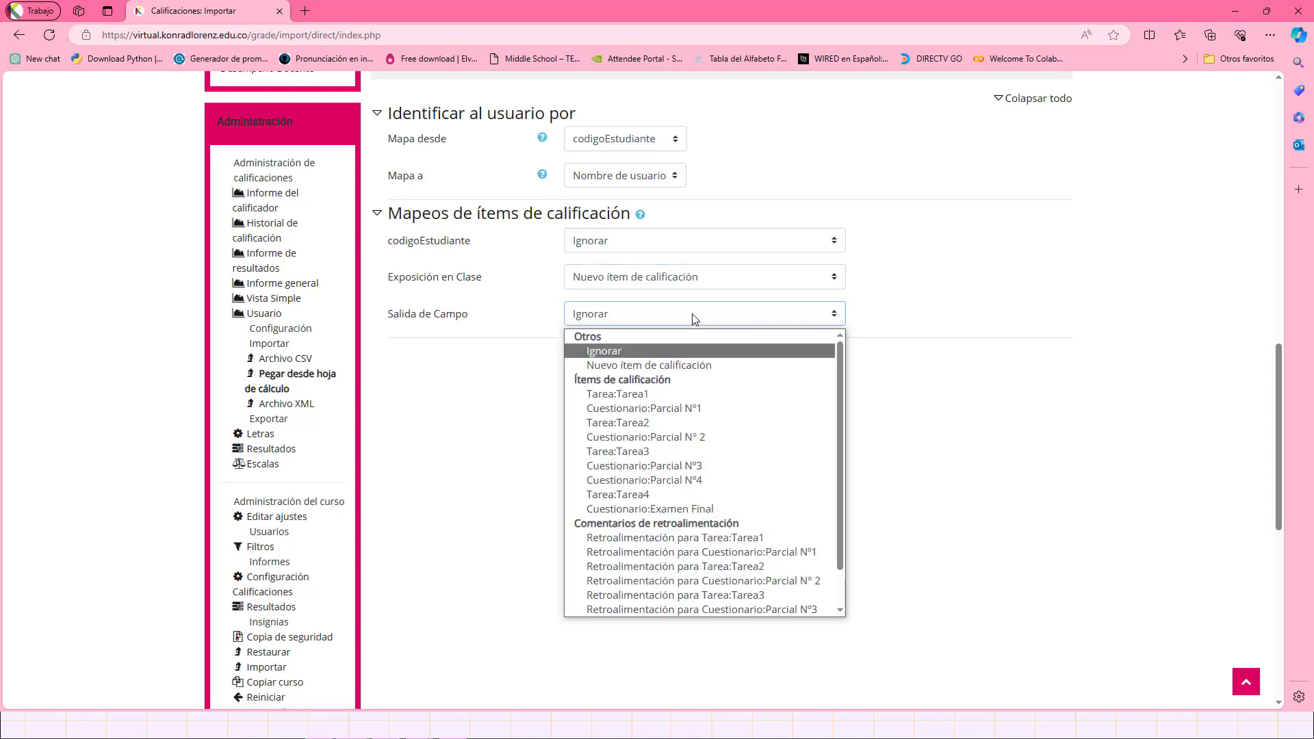
pyautogui.click(696, 368)
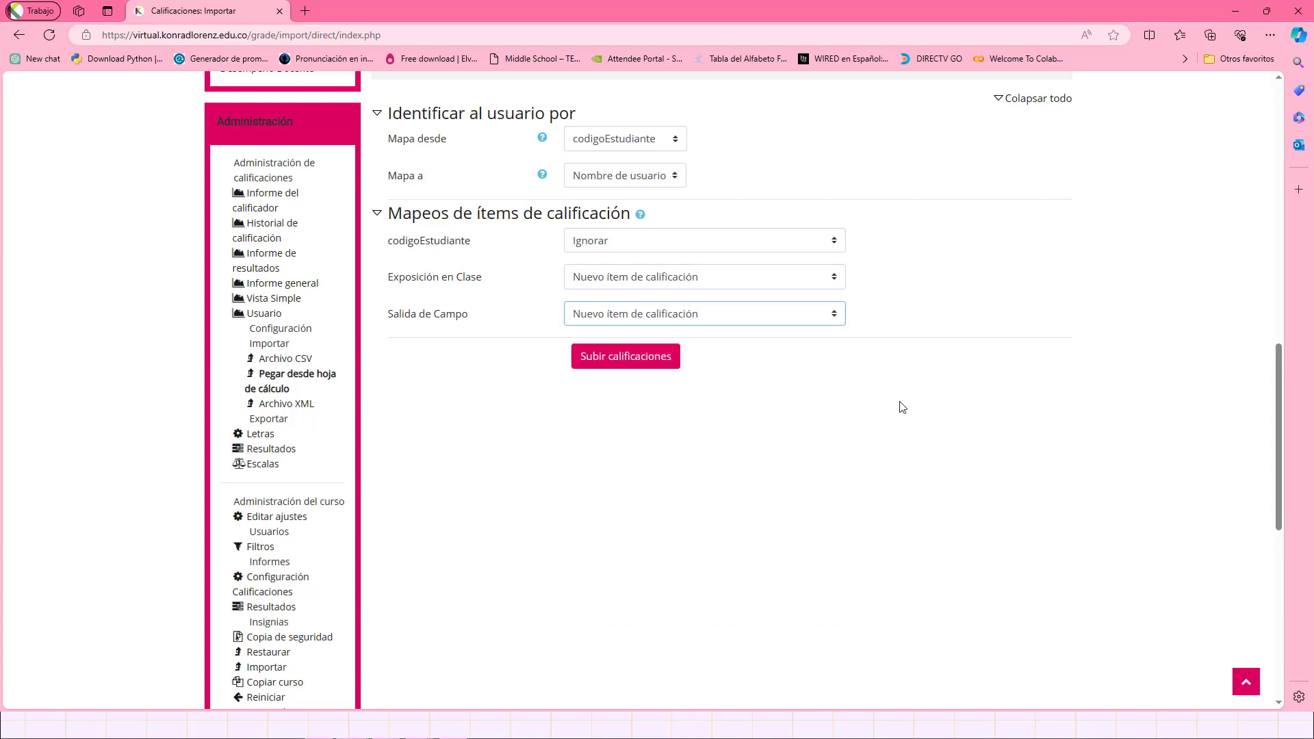
pyautogui.click(615, 363)
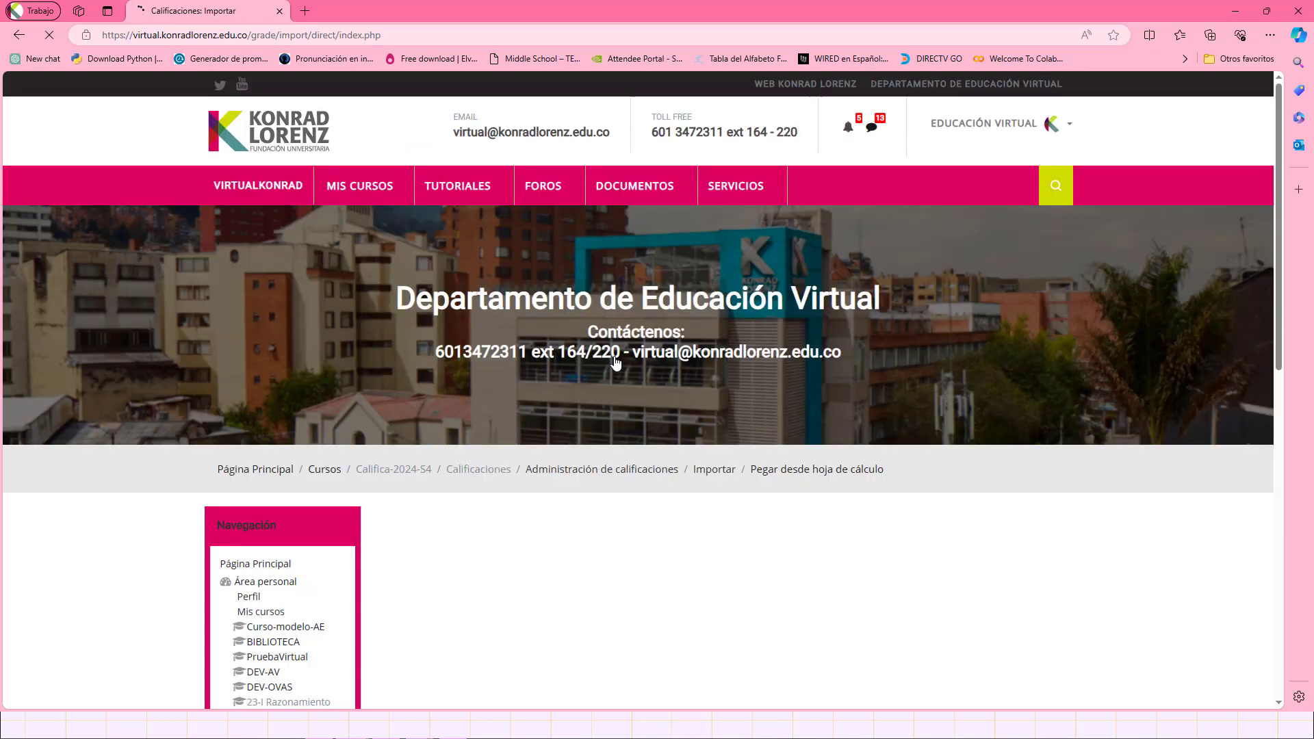
# Continue past the import and grade recalculation pages to the Informe del calificador and bring its student grade table into view
pyautogui.scroll(-4, 970, 493)
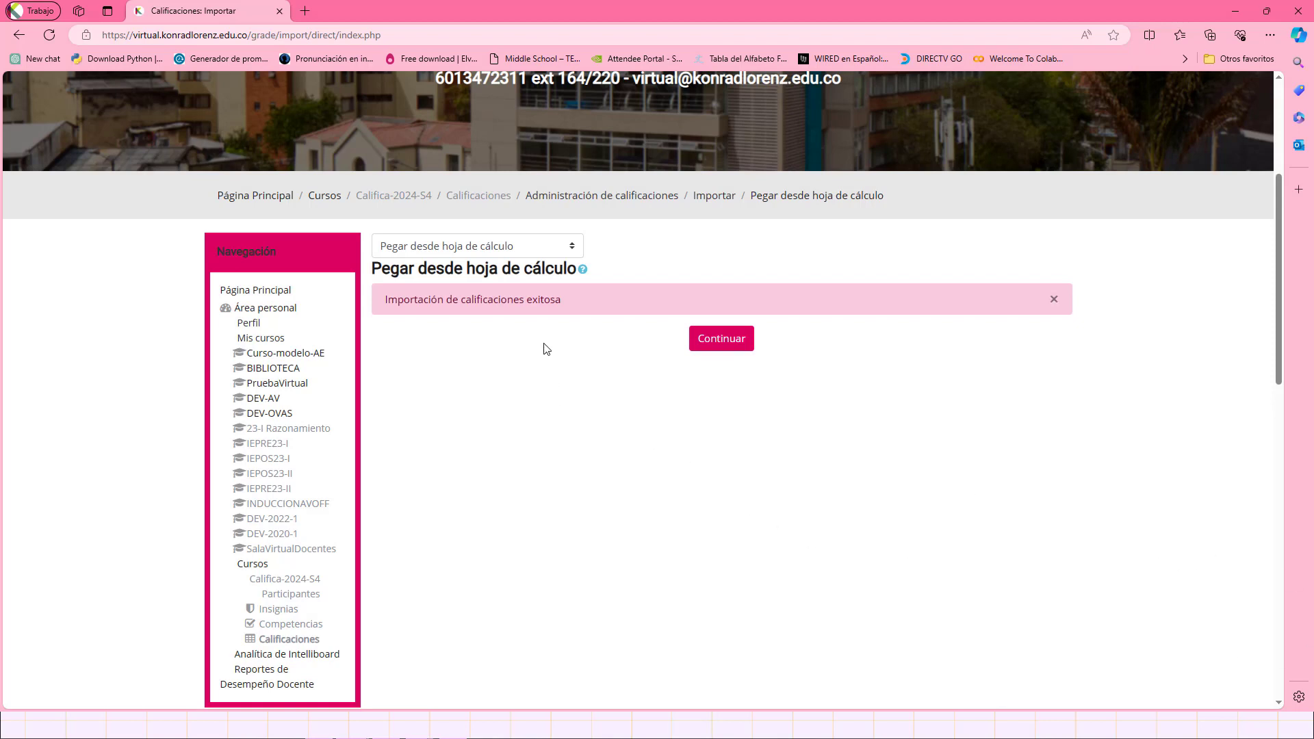
pyautogui.click(722, 348)
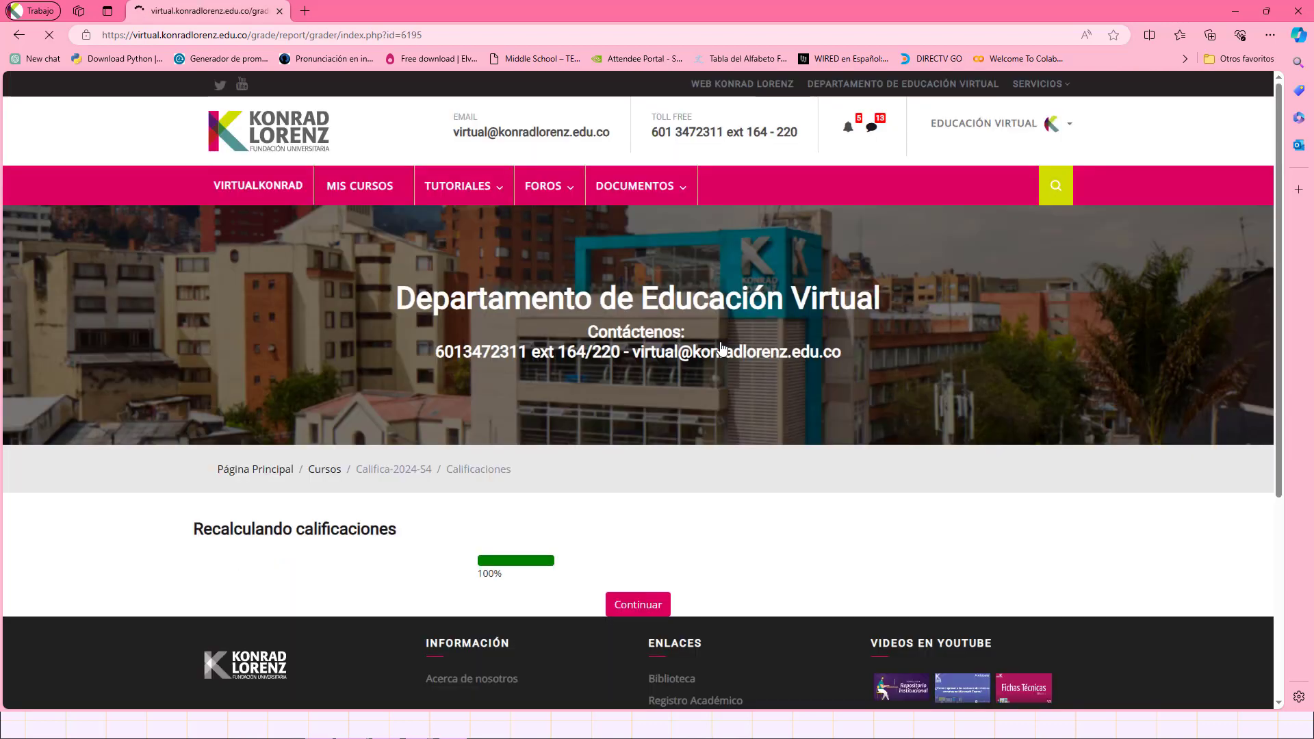
pyautogui.scroll(-2, 792, 493)
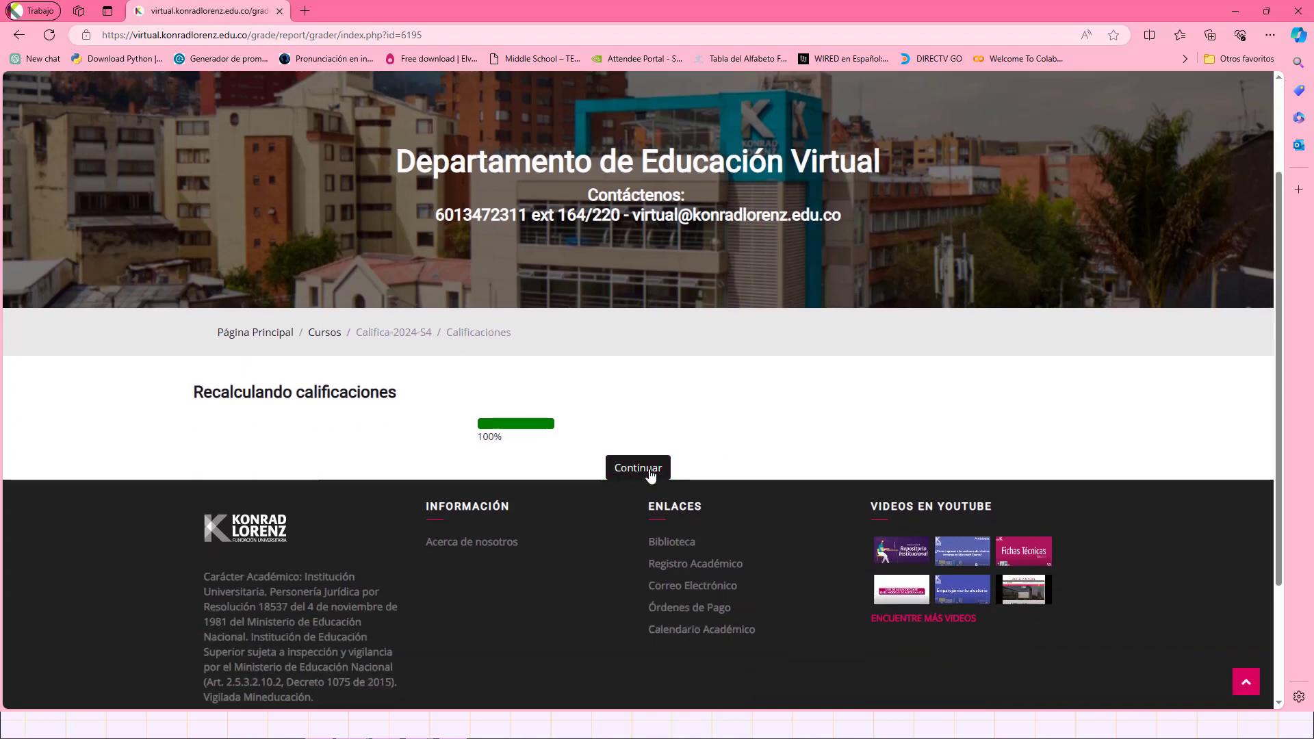
pyautogui.click(650, 472)
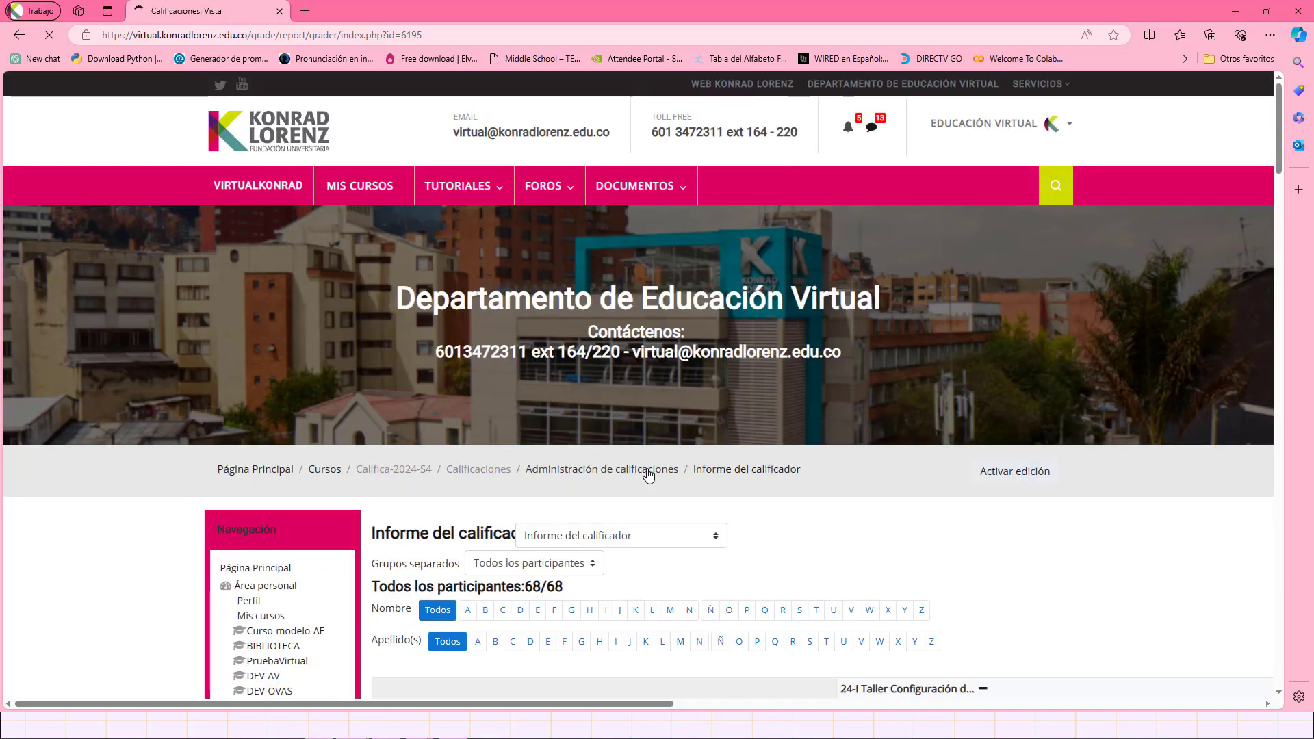
pyautogui.scroll(-4, 783, 479)
pyautogui.scroll(-4, 928, 434)
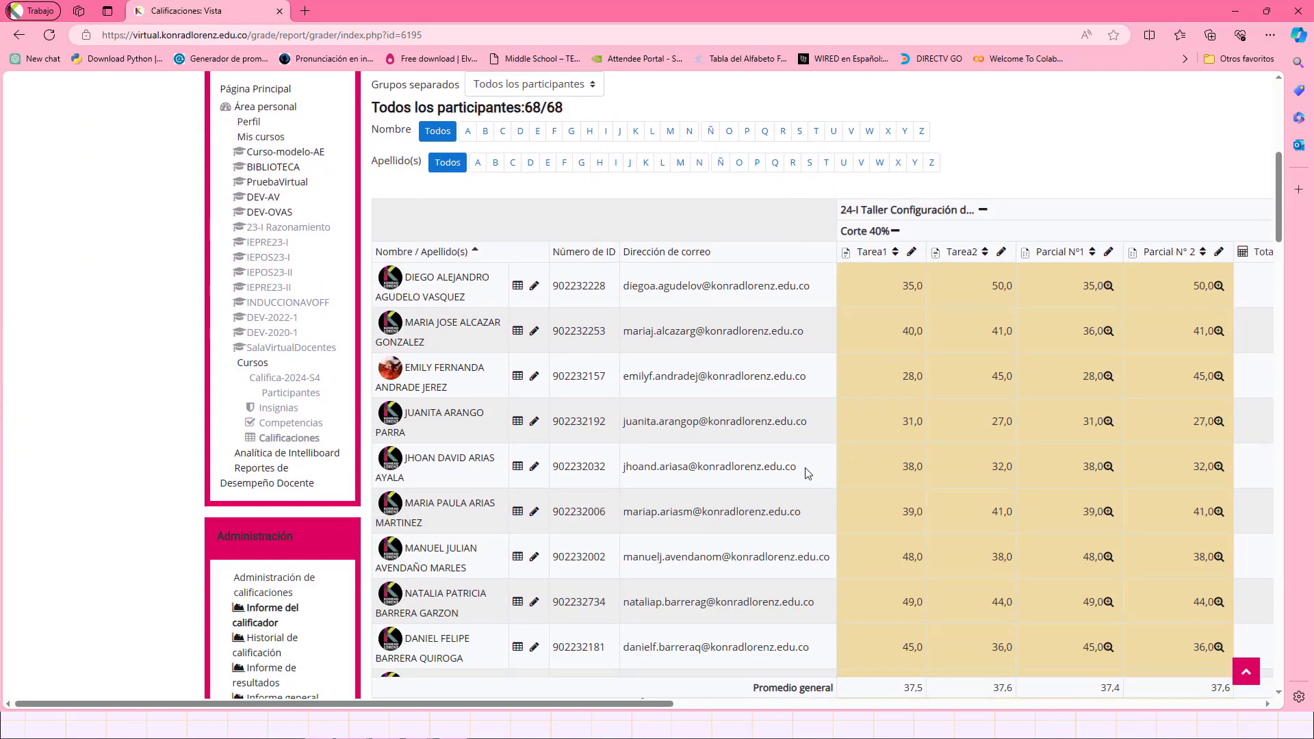
# Review the imported Exposición en Clase and Salida de Campo columns in the grader report, and open Configuración Calificaciones
pyautogui.scroll(1, 807, 473)
pyautogui.moveTo(615, 705); pyautogui.dragTo(1201, 731)
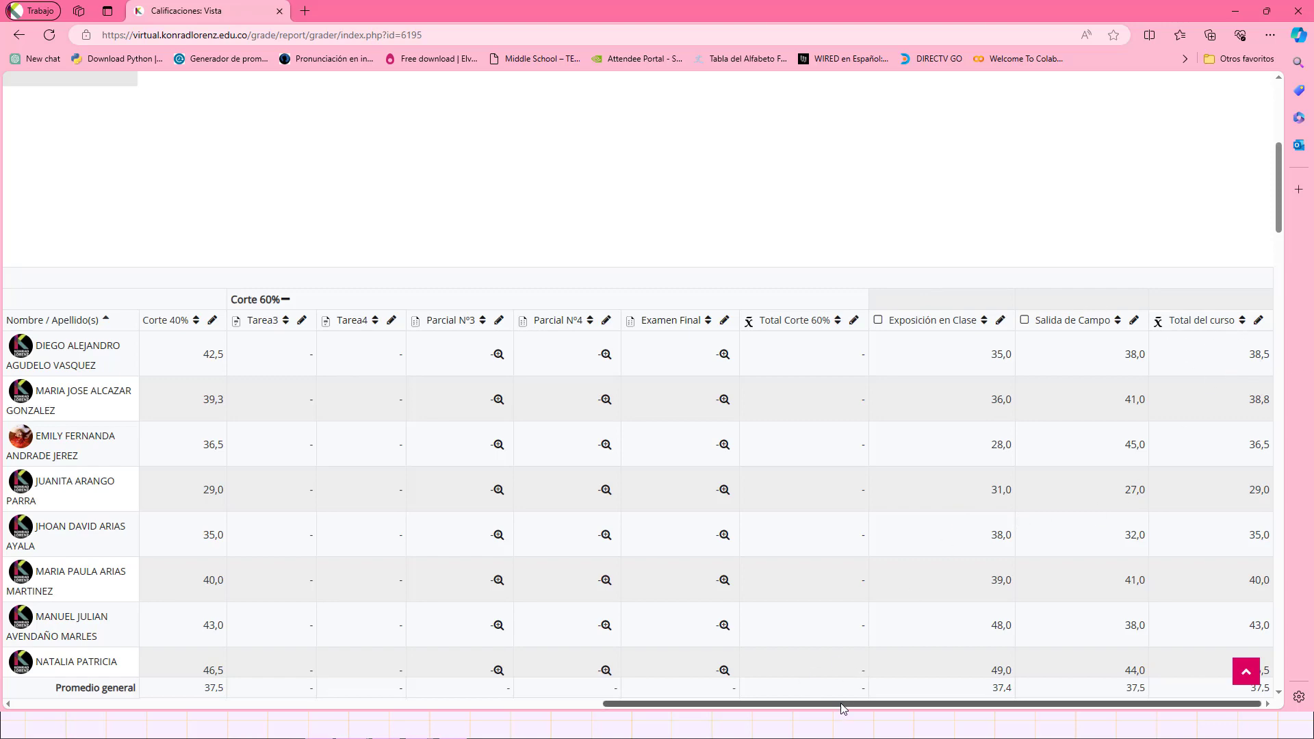
pyautogui.moveTo(843, 709); pyautogui.dragTo(223, 677)
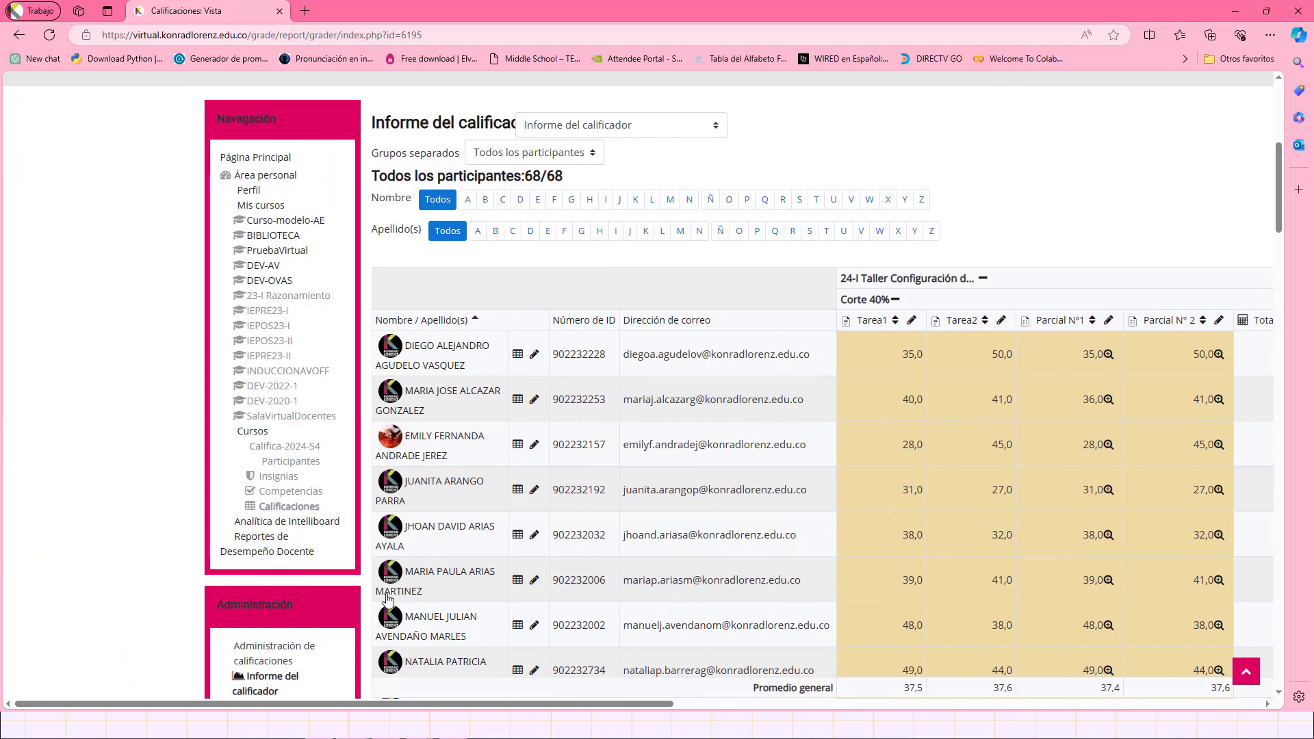
pyautogui.scroll(1, 306, 533)
pyautogui.scroll(-6, 306, 532)
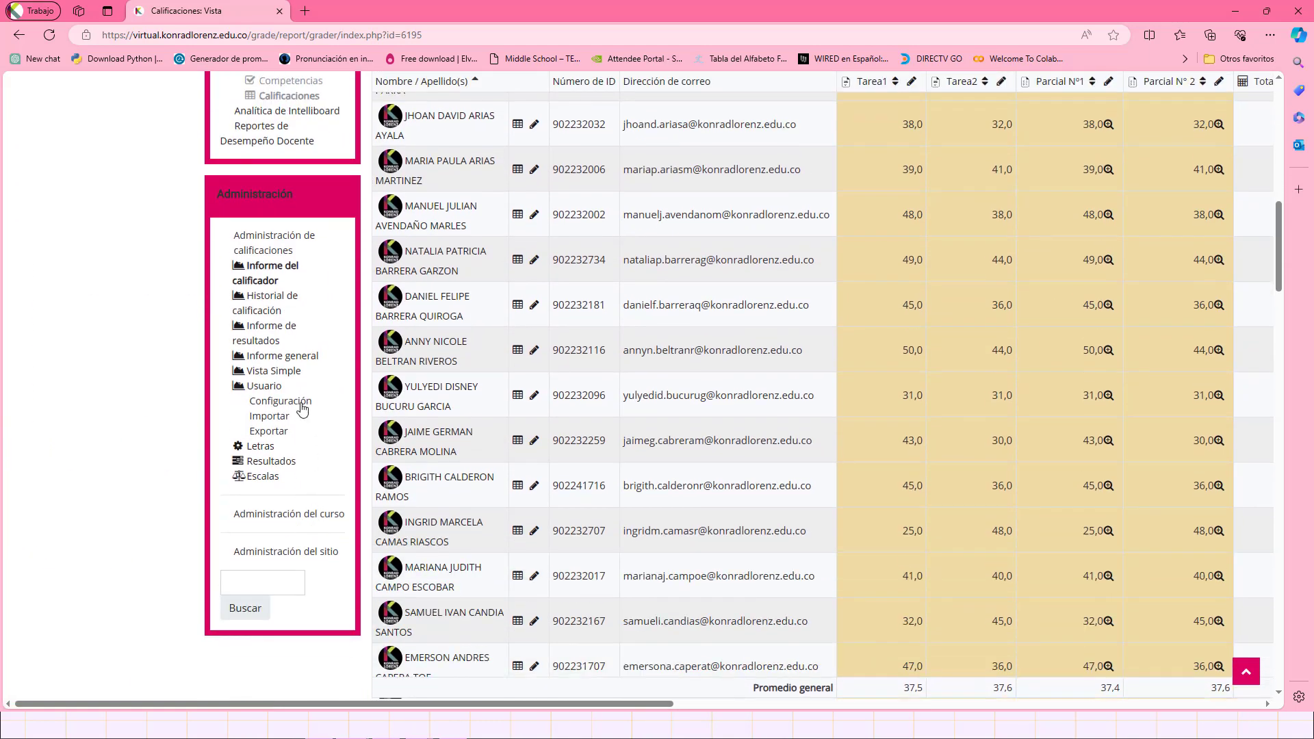
pyautogui.click(301, 403)
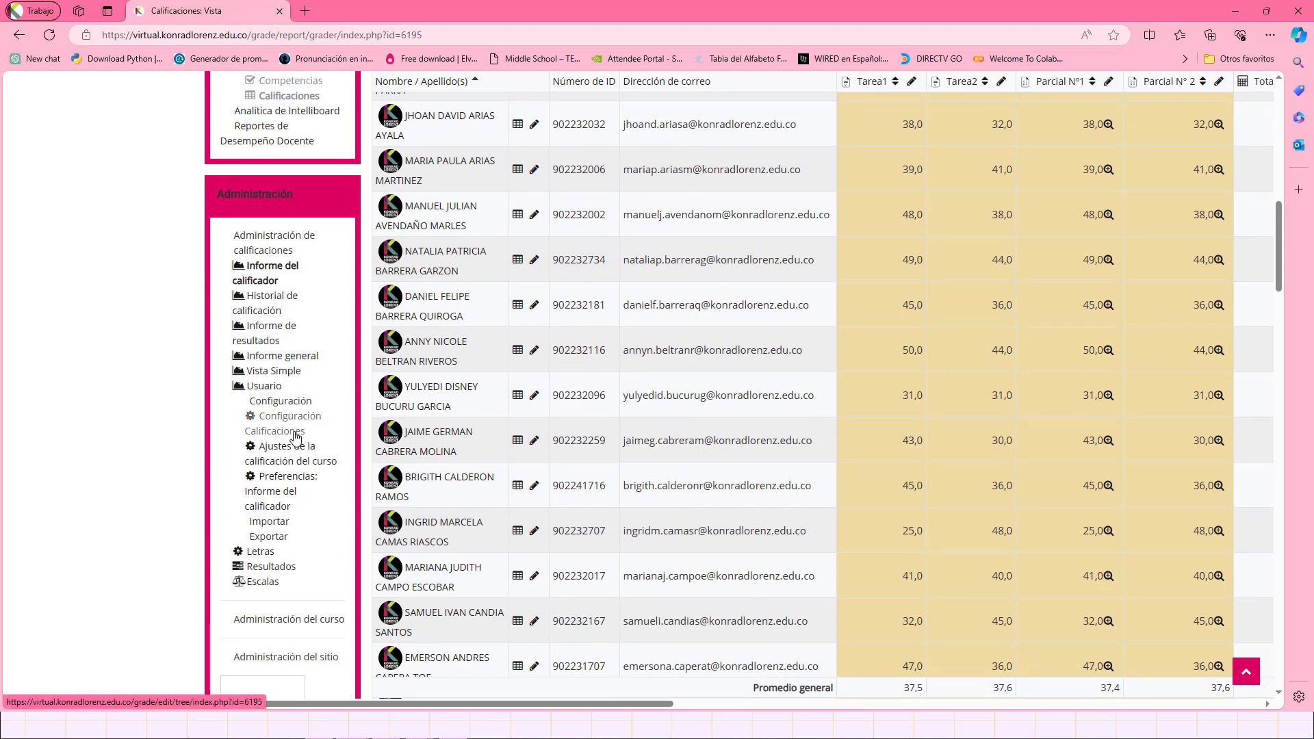
pyautogui.click(294, 432)
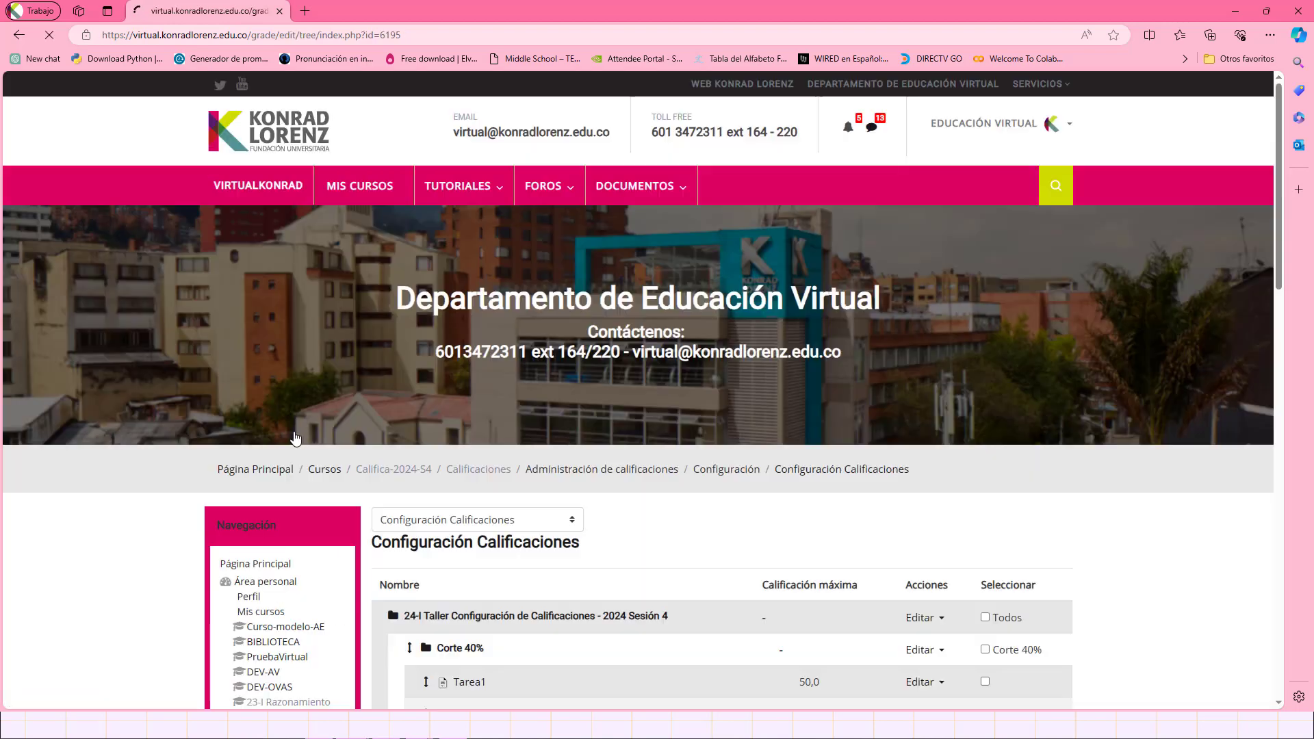
# Move Exposición en Clase into the Corte 60% category, right after Examen Final, and continue past the recalculation page
pyautogui.scroll(-7, 615, 561)
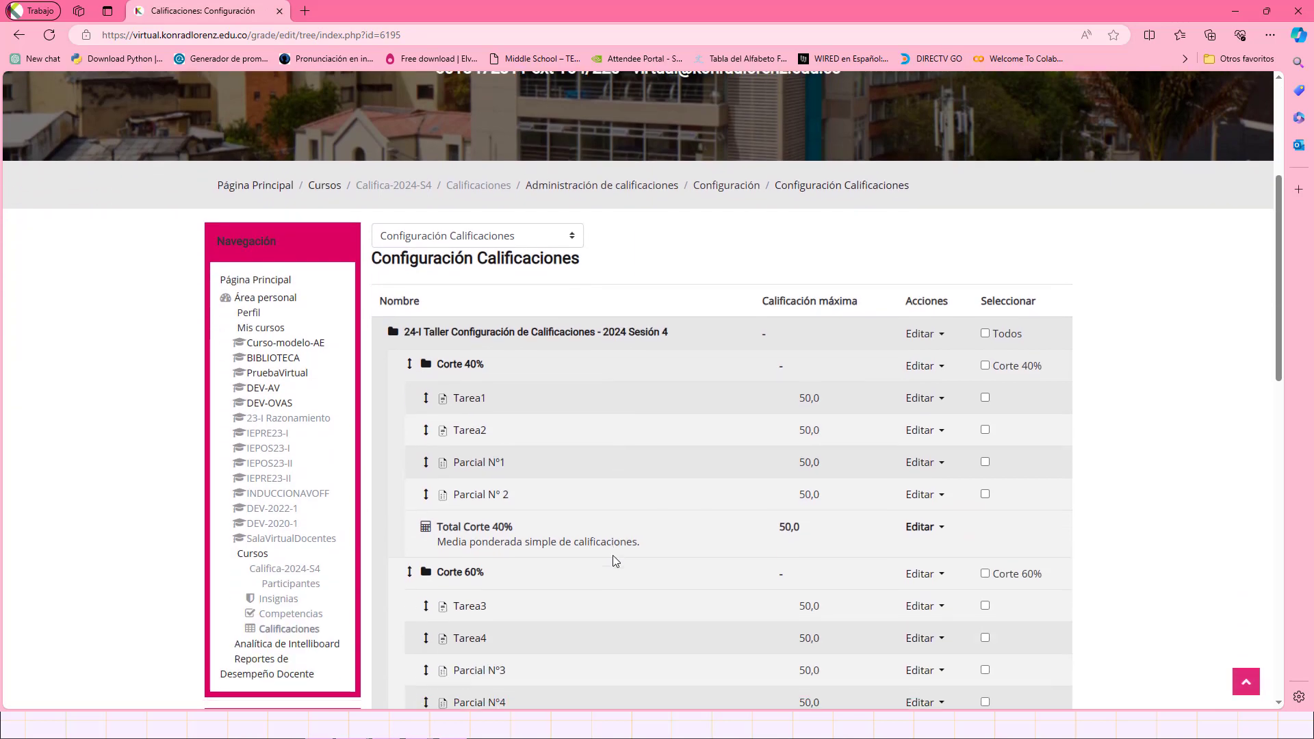
pyautogui.scroll(-1, 613, 562)
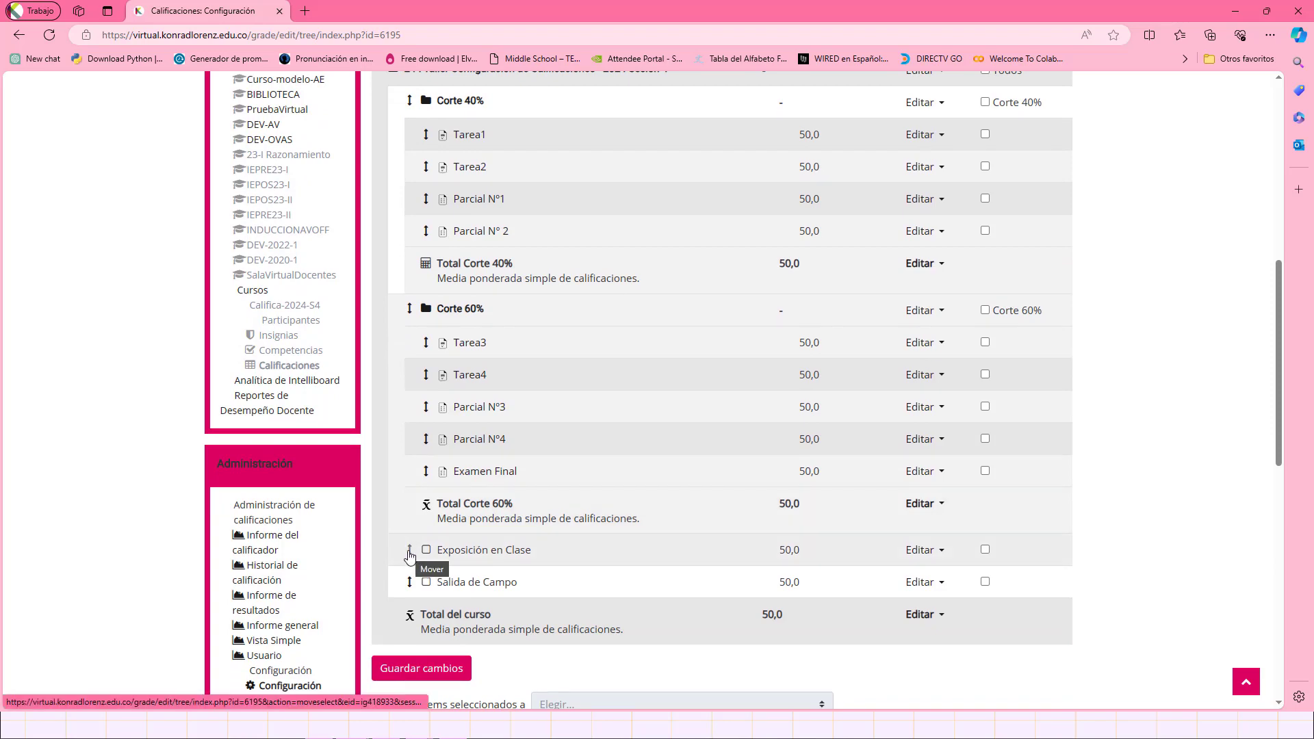
pyautogui.click(410, 556)
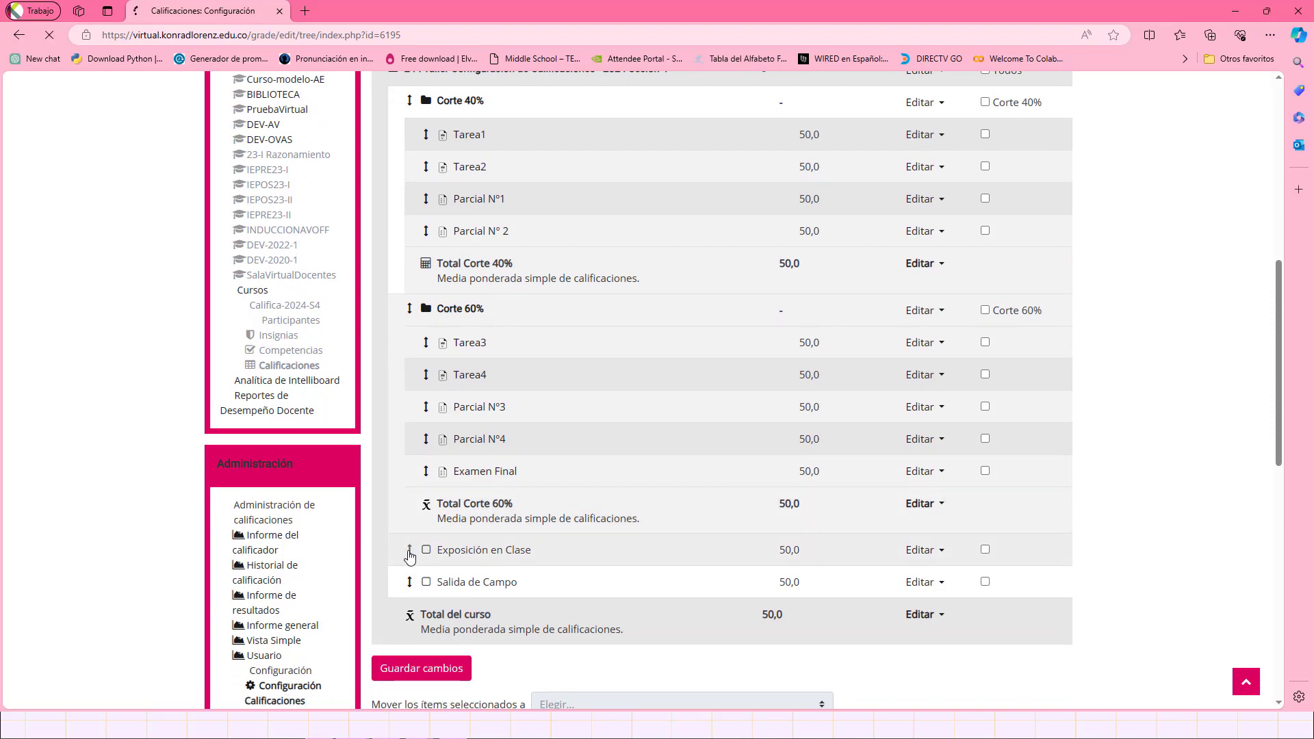
pyautogui.scroll(-10, 468, 572)
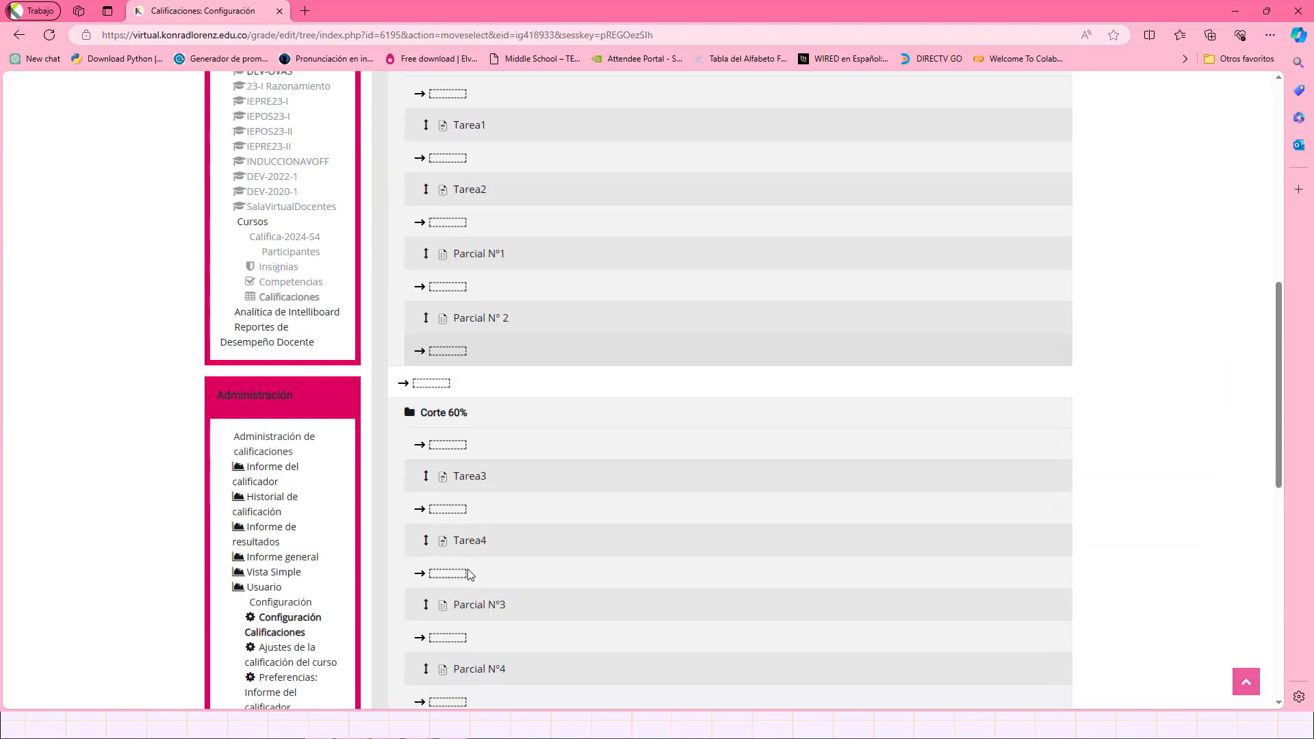
pyautogui.scroll(-2, 469, 574)
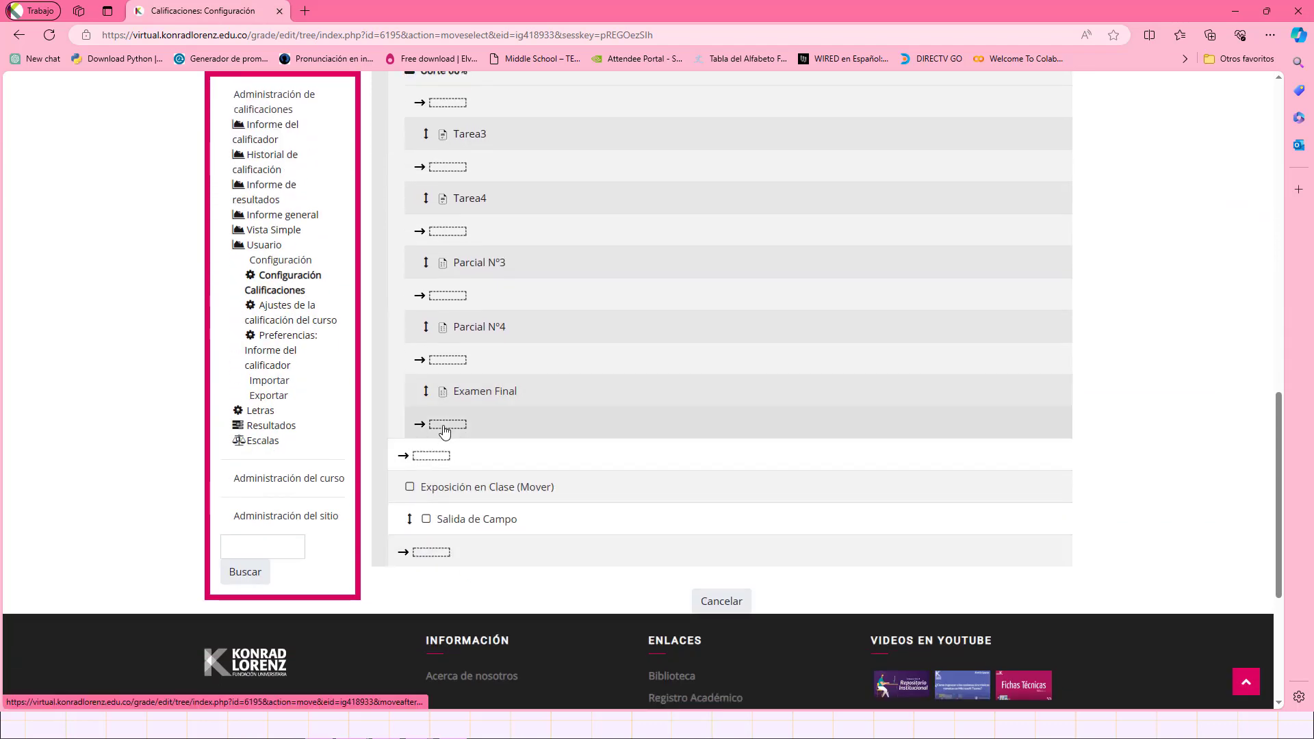
pyautogui.click(476, 436)
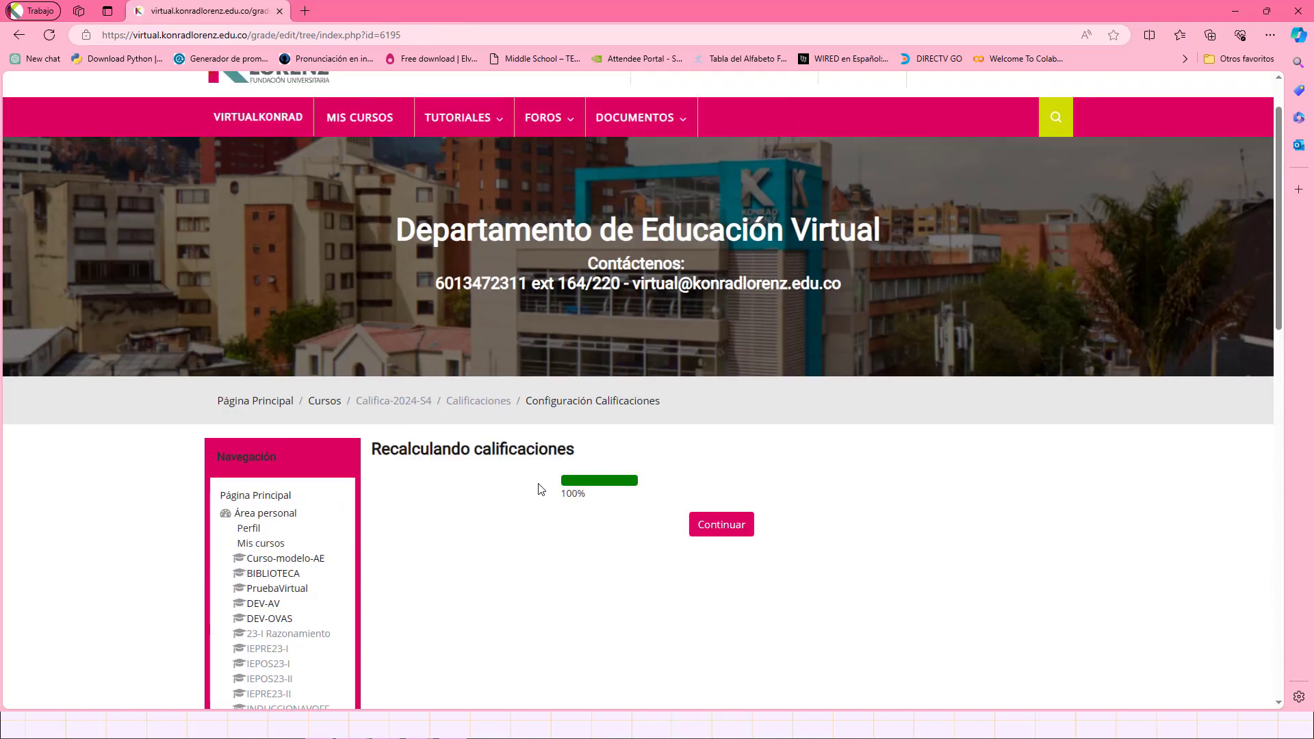
pyautogui.click(706, 532)
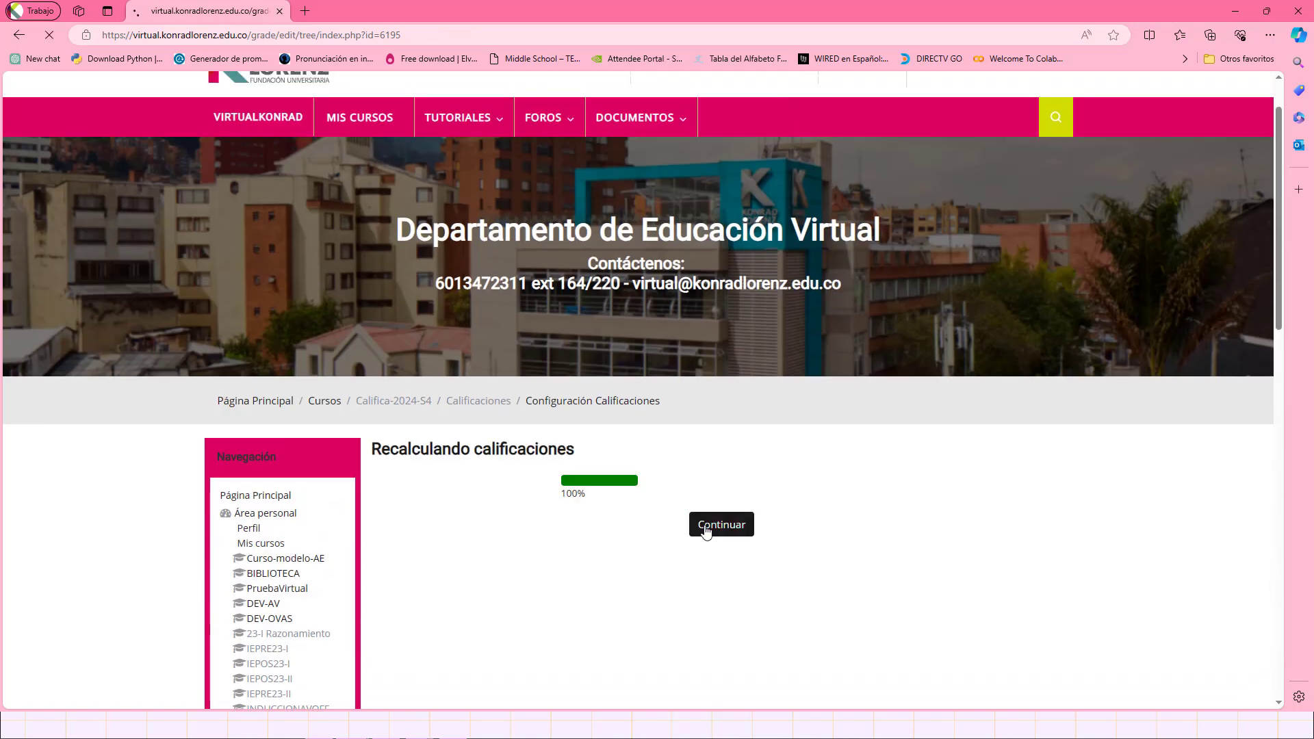
# Move Salida de Campo into the Corte 60% category, right after Exposición en Clase, and return to the gradebook setup
pyautogui.scroll(-10, 693, 531)
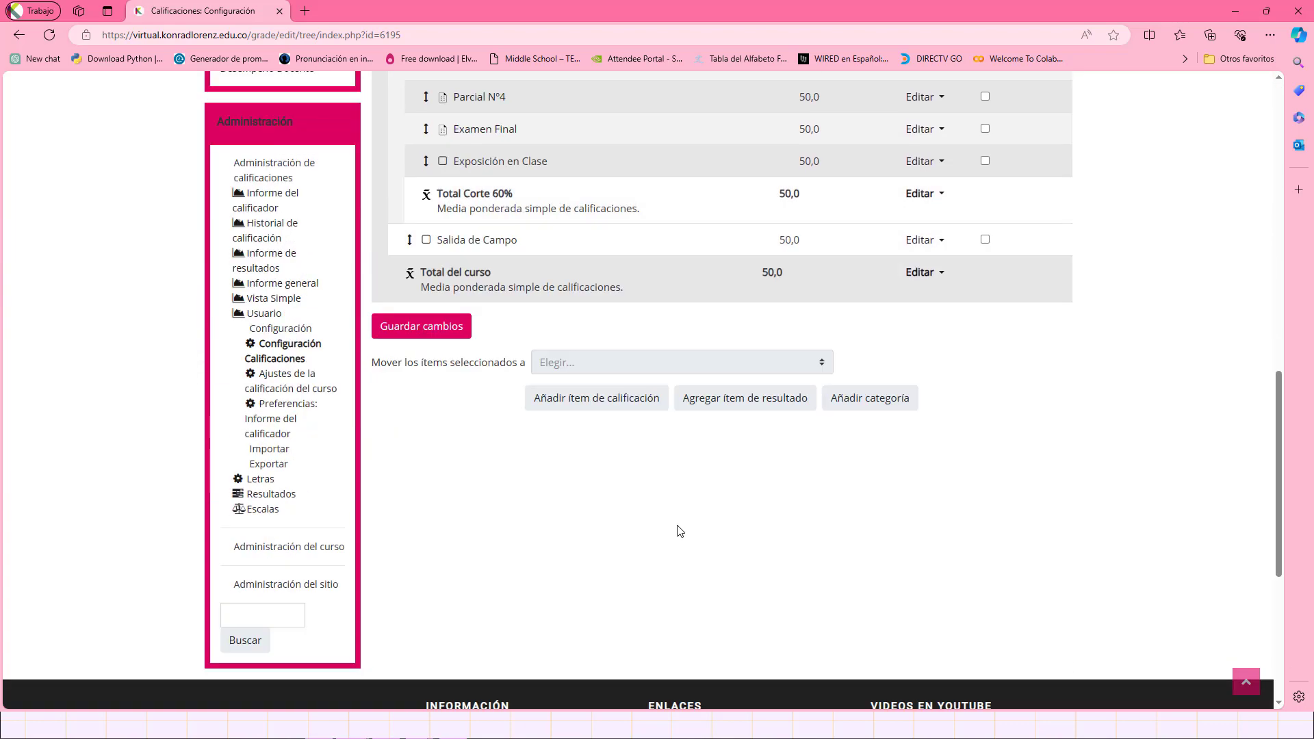
pyautogui.click(410, 241)
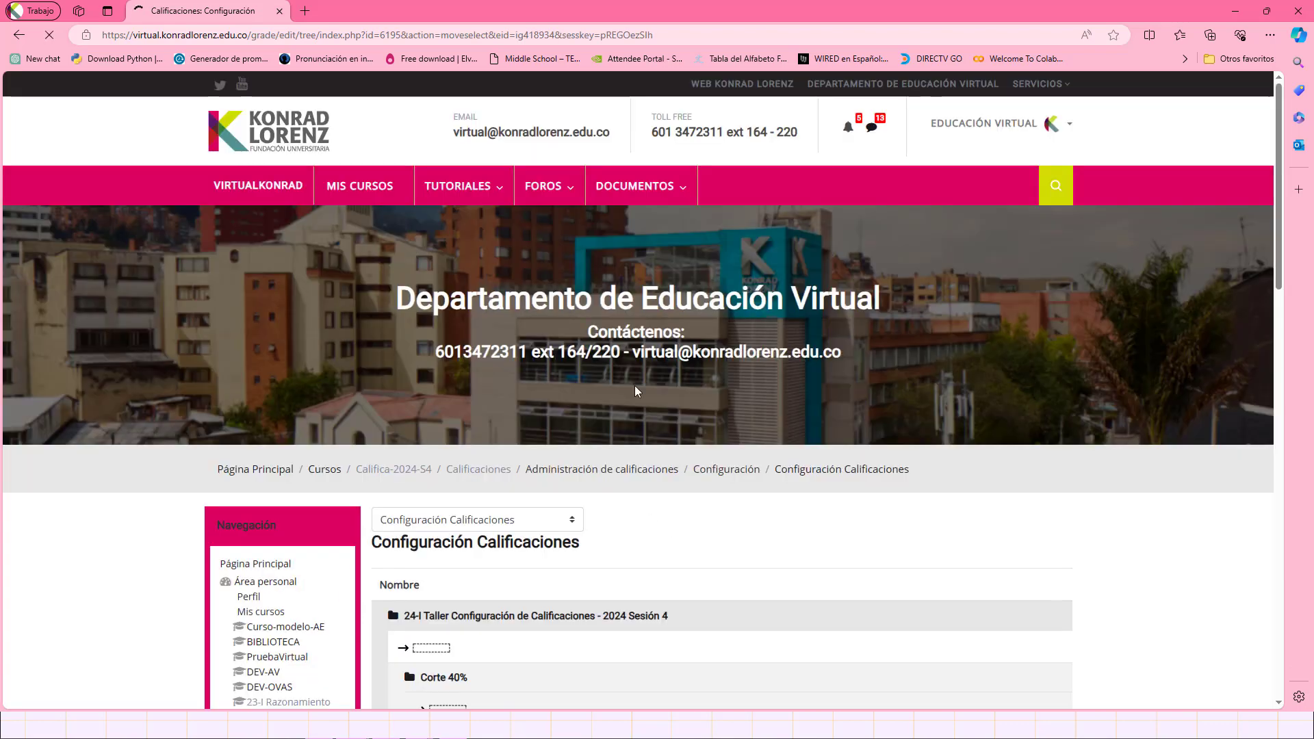
pyautogui.scroll(-15, 707, 459)
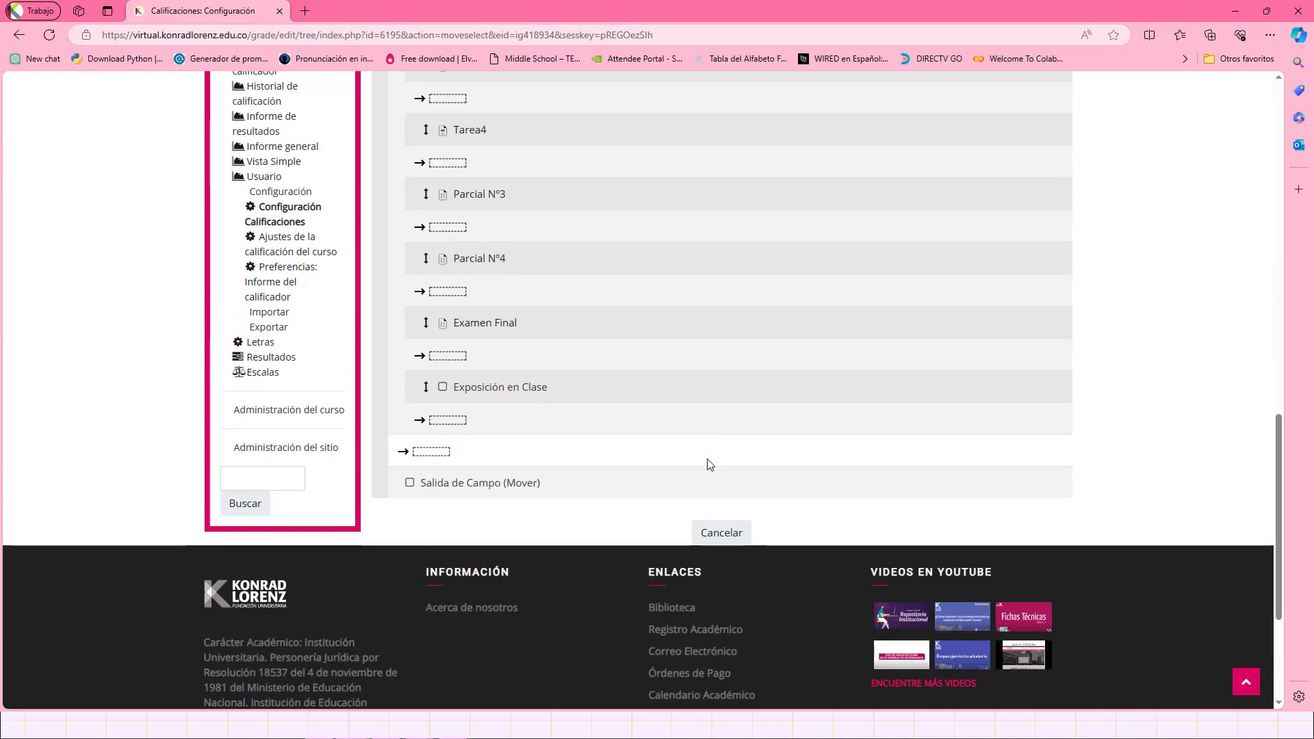
pyautogui.click(448, 420)
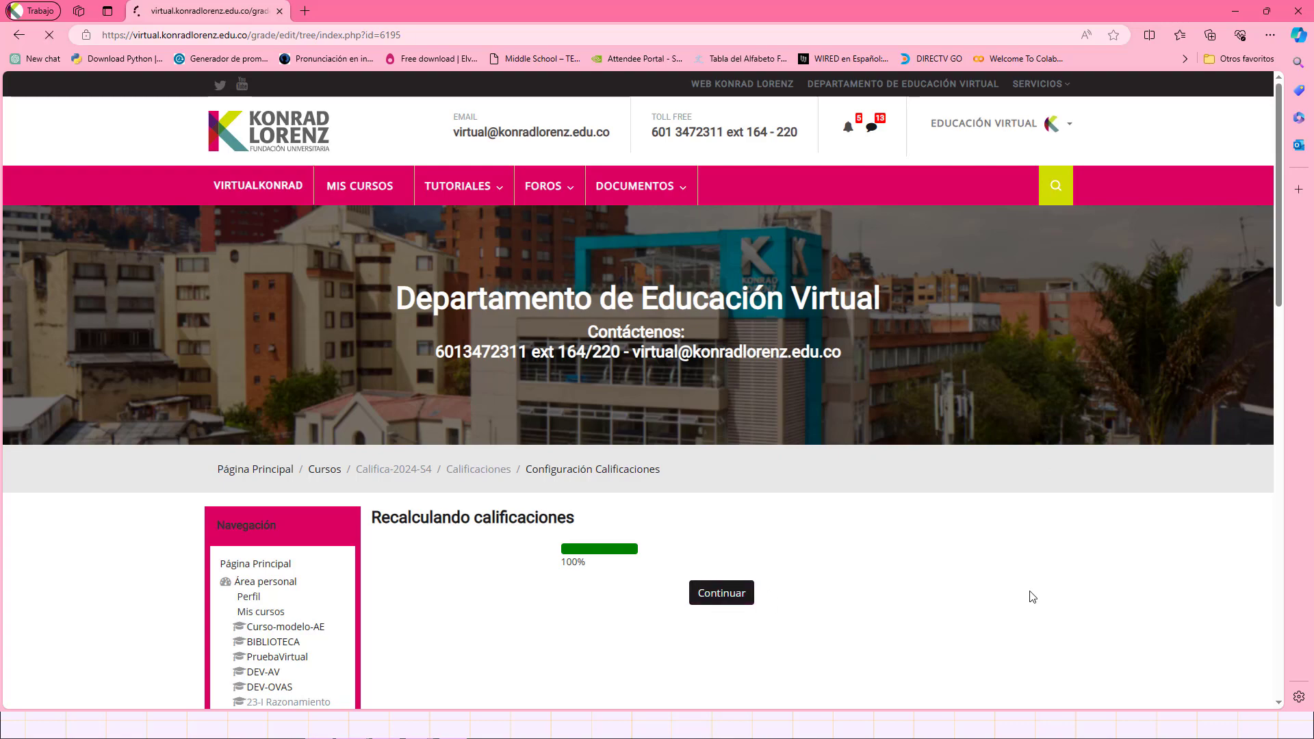
pyautogui.scroll(-8, 1032, 594)
pyautogui.scroll(-2, 1031, 590)
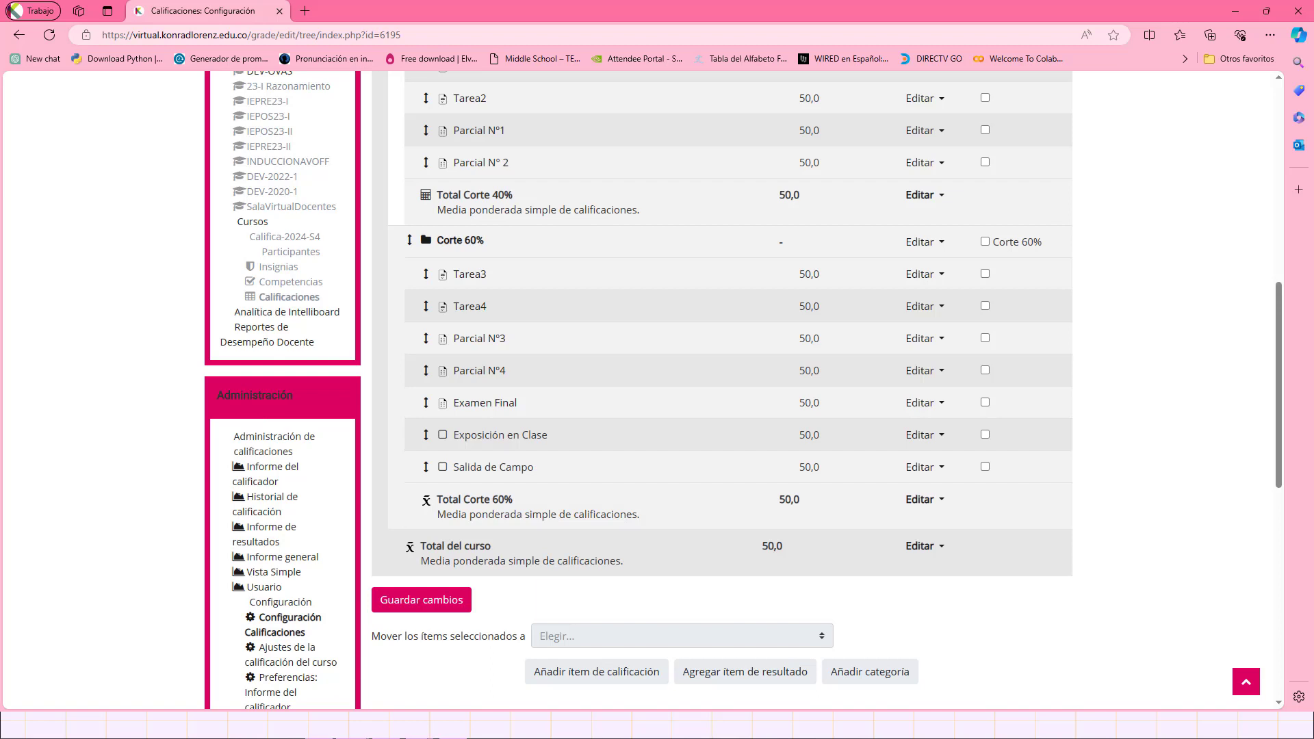
# Open the calculation editor for Total Corte 60% and place the cursor in its empty Cálculo formula field
pyautogui.scroll(-1, 721, 390)
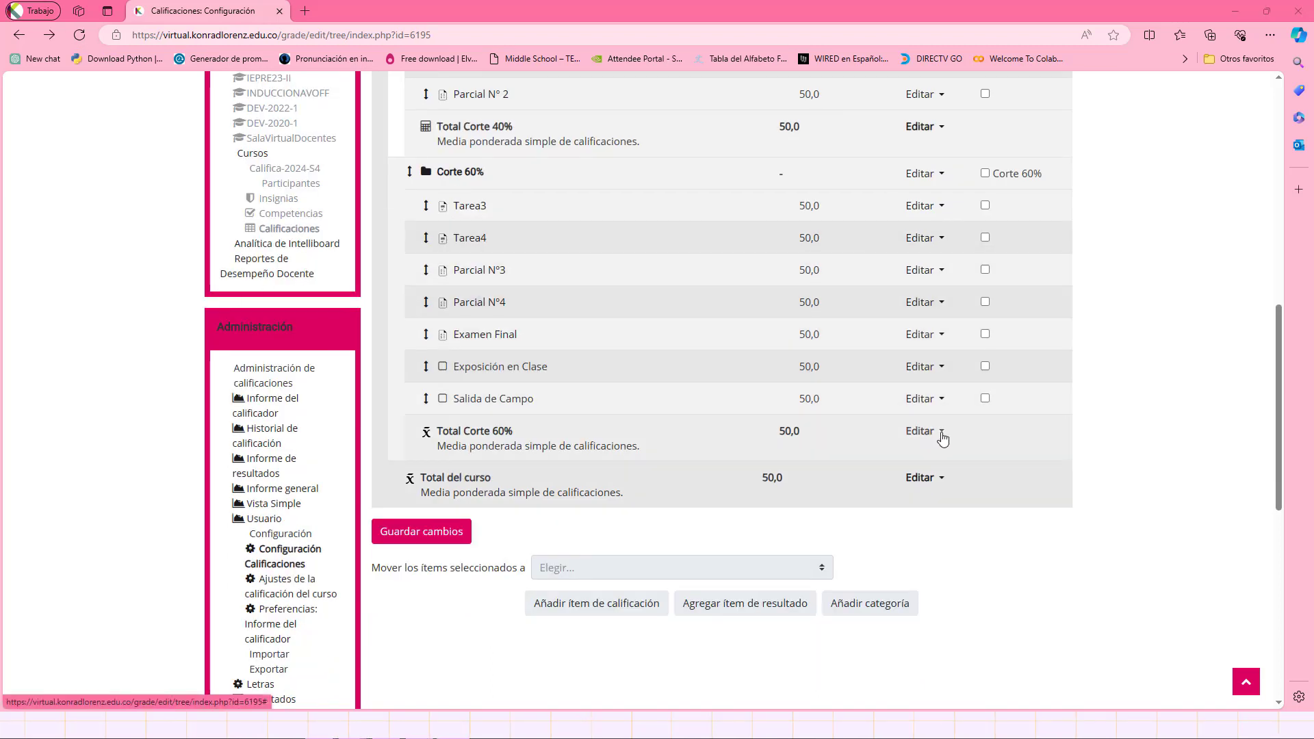
pyautogui.click(941, 432)
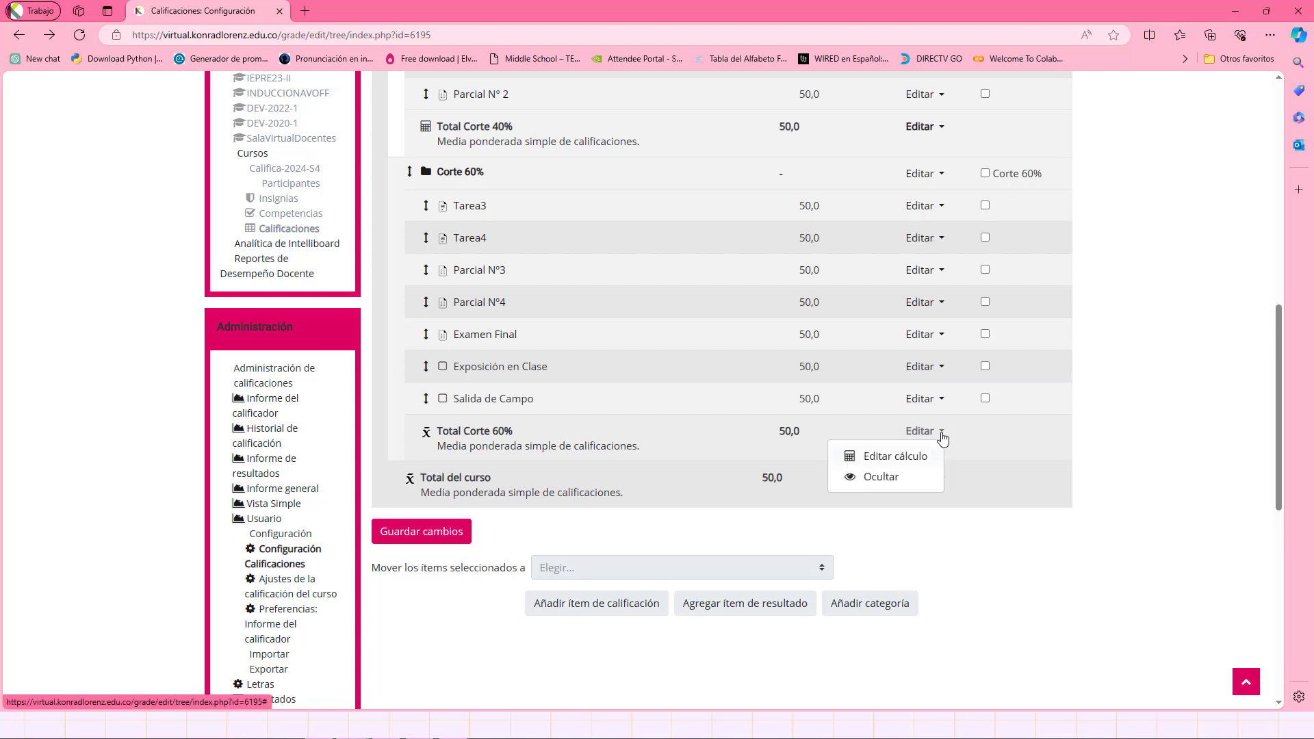
pyautogui.click(910, 460)
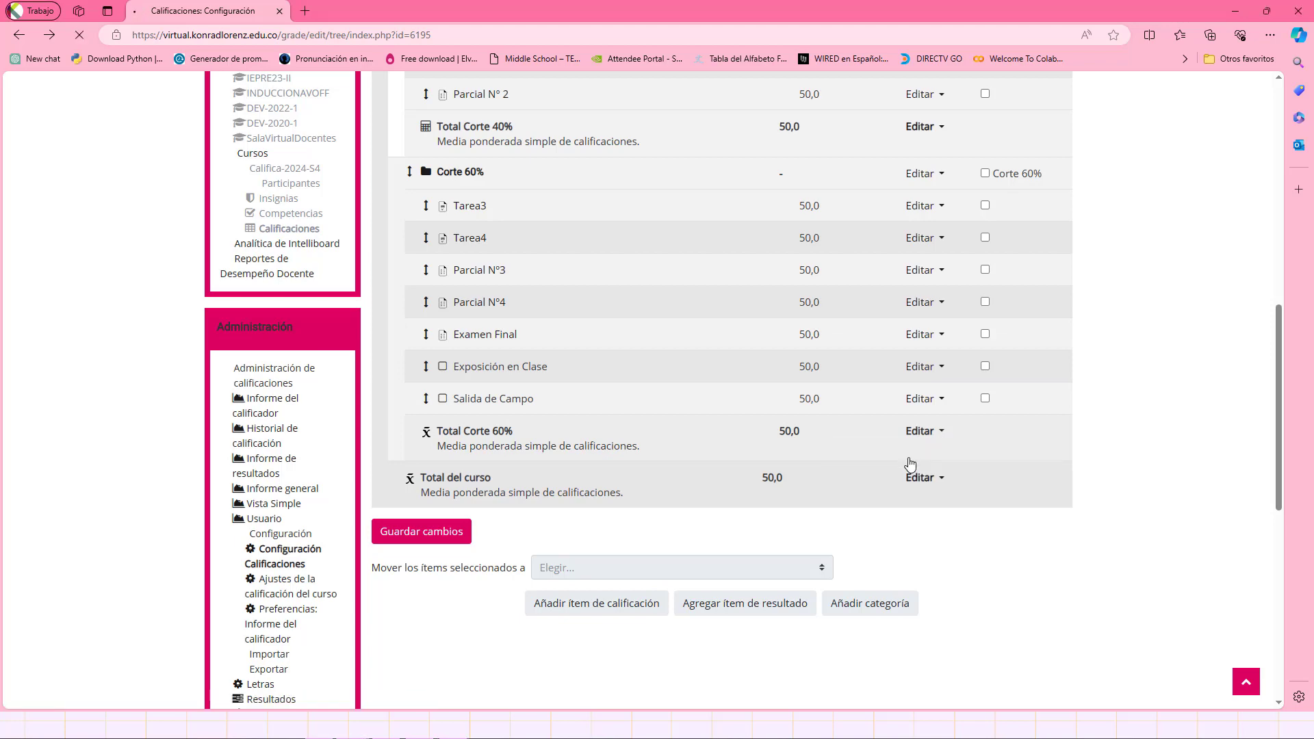
pyautogui.scroll(-6, 965, 476)
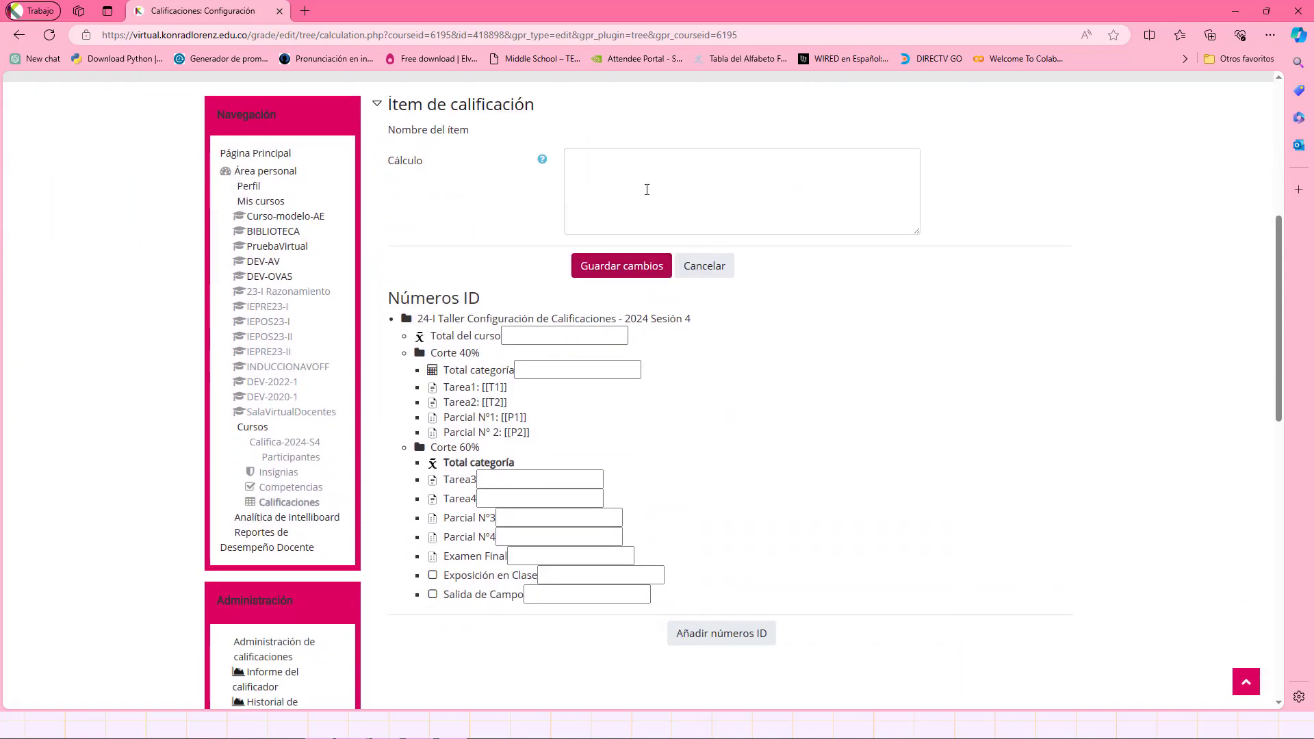
pyautogui.click(609, 180)
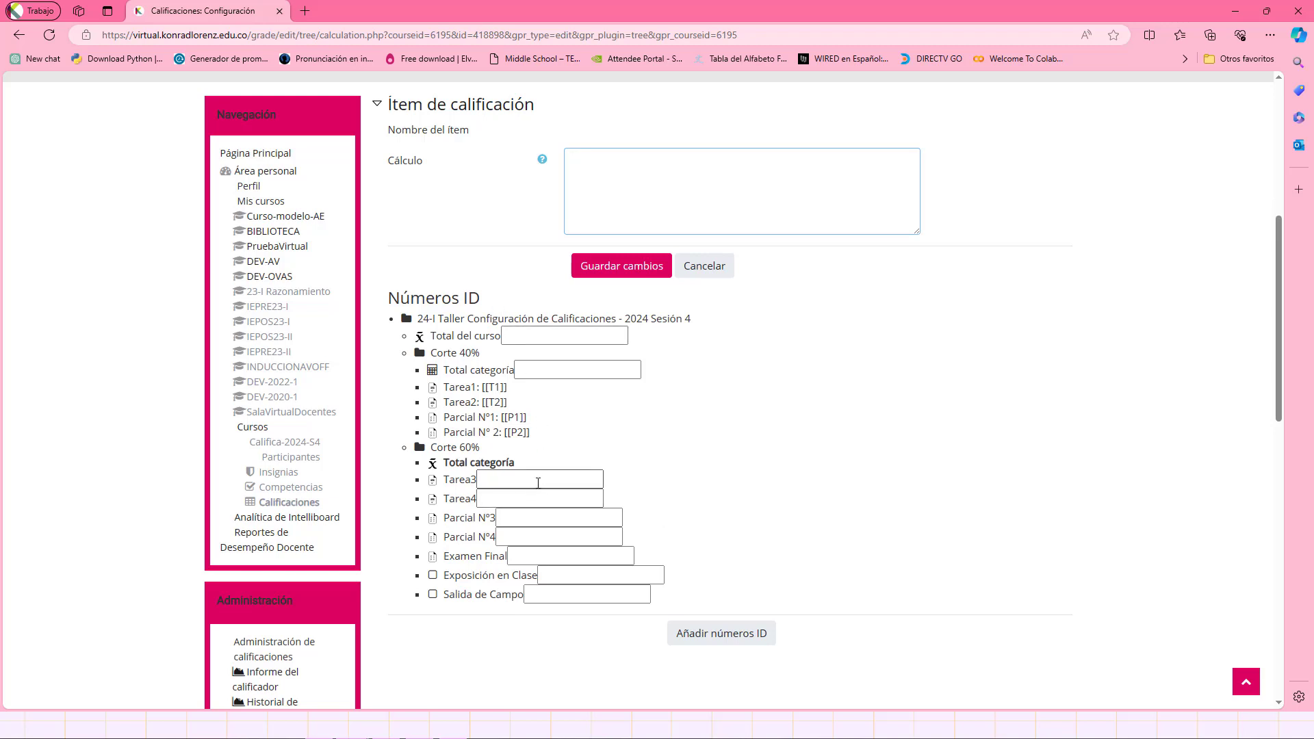
# Assign the ID numbers T3 to Tarea3, T4 to Tarea4, P3 to Parcial Nº3 and P4 to Parcial Nº4
pyautogui.scroll(-1, 574, 477)
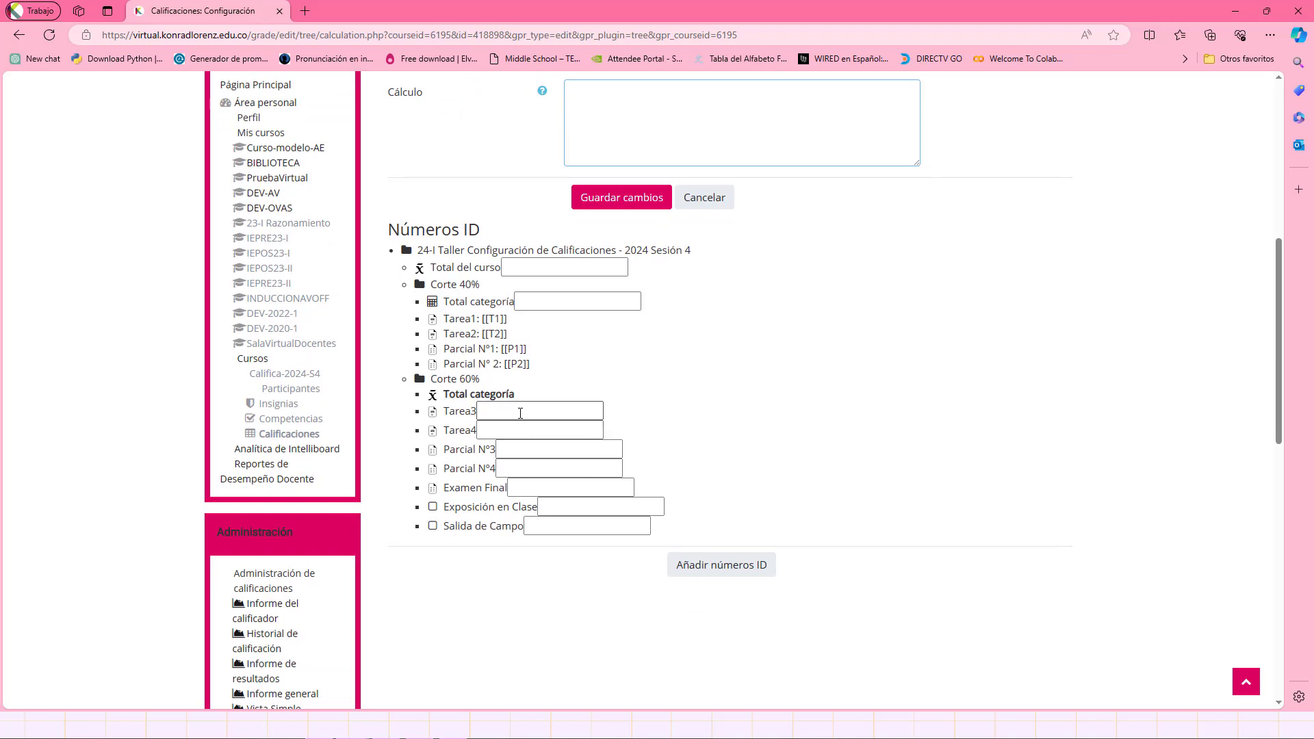
pyautogui.click(521, 414)
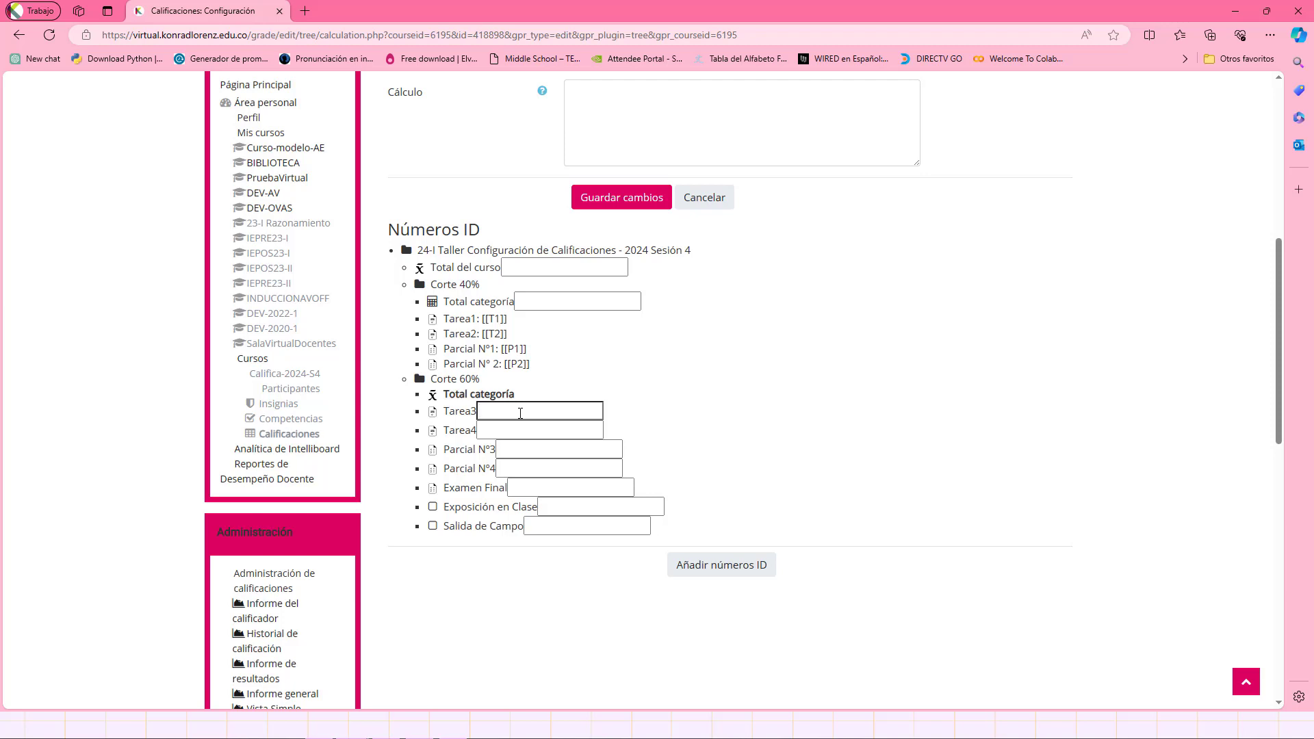
pyautogui.write('T3')
pyautogui.click(510, 429)
pyautogui.write('T4')
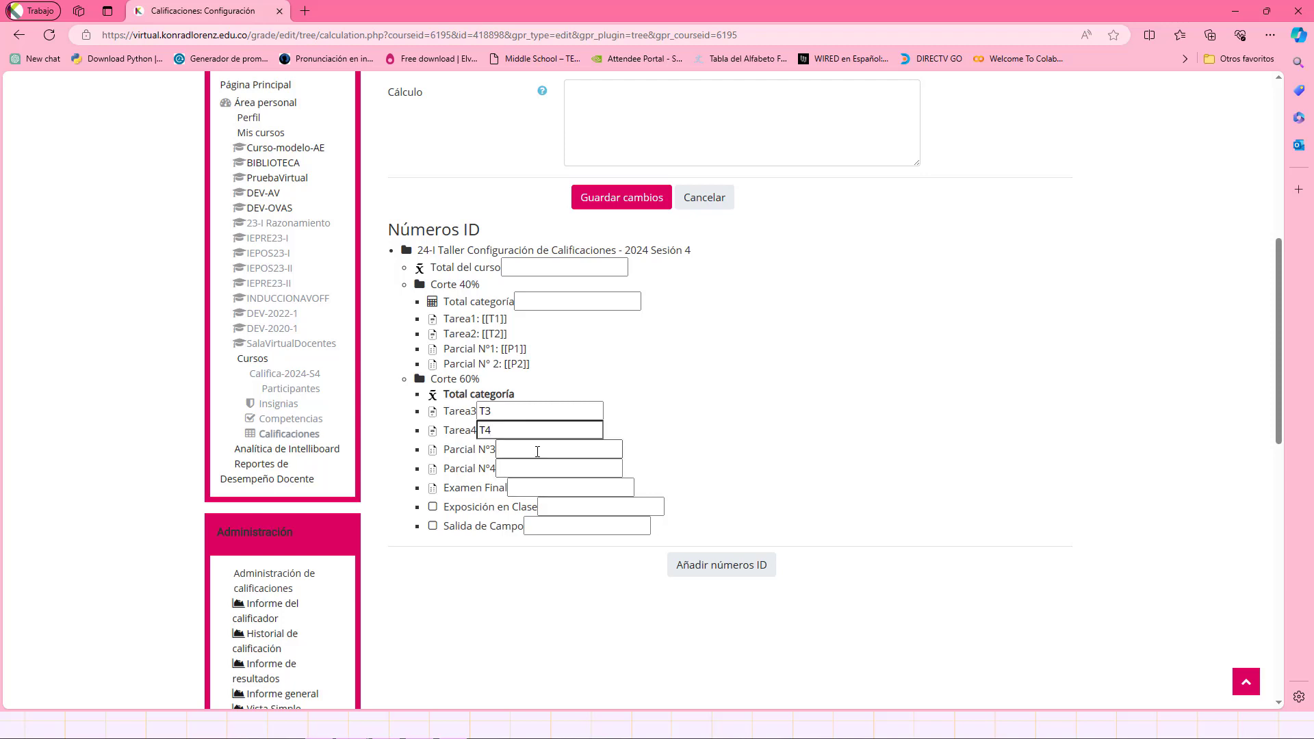
pyautogui.click(538, 451)
pyautogui.write('P3')
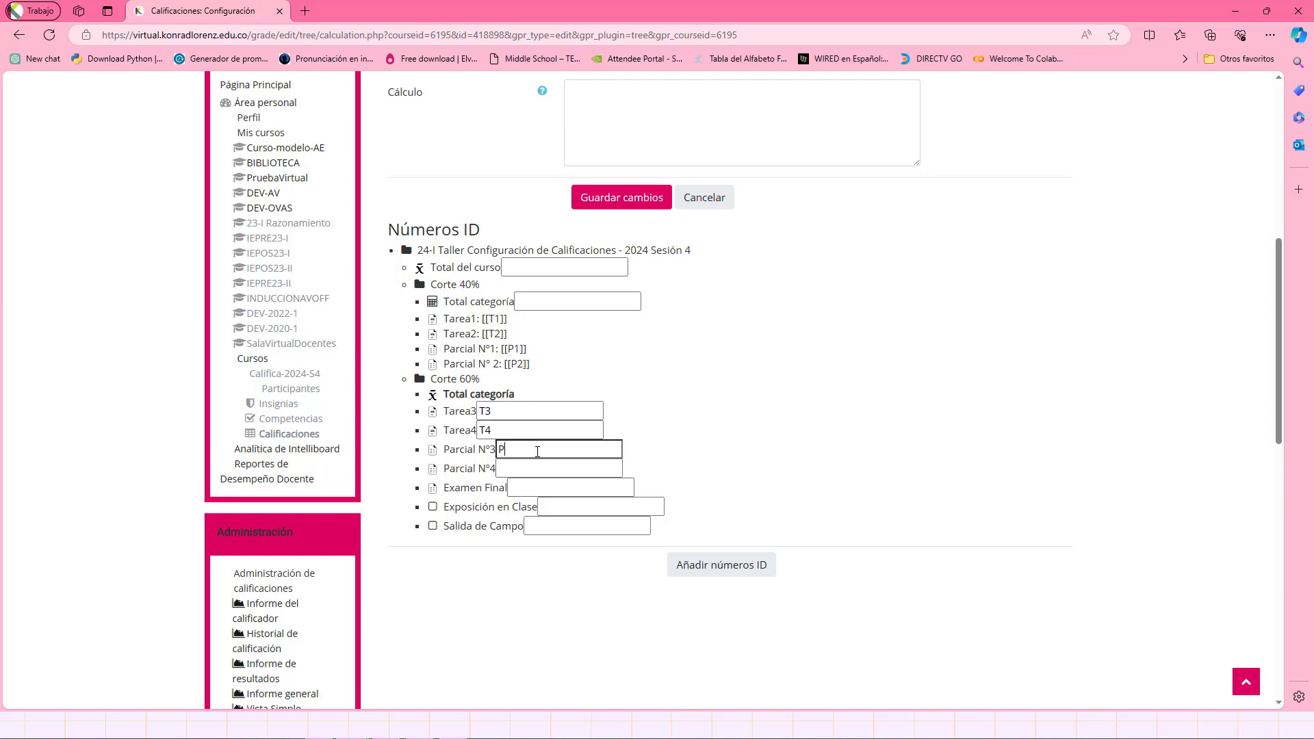
pyautogui.click(559, 468)
pyautogui.write('P4')
# Assign EF to Examen Final, EC to Exposición en Clase and SC to Salida de Campo, and add the ID numbers
pyautogui.click(541, 487)
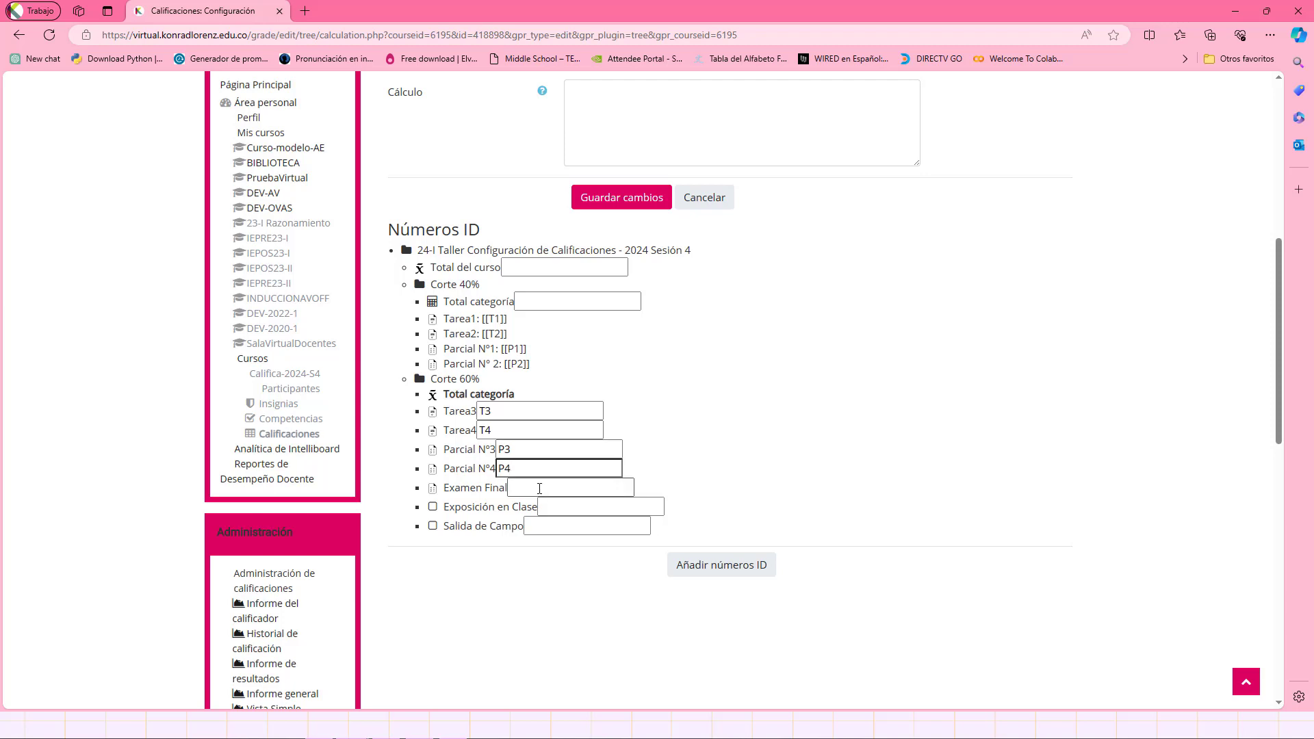
pyautogui.write('EF')
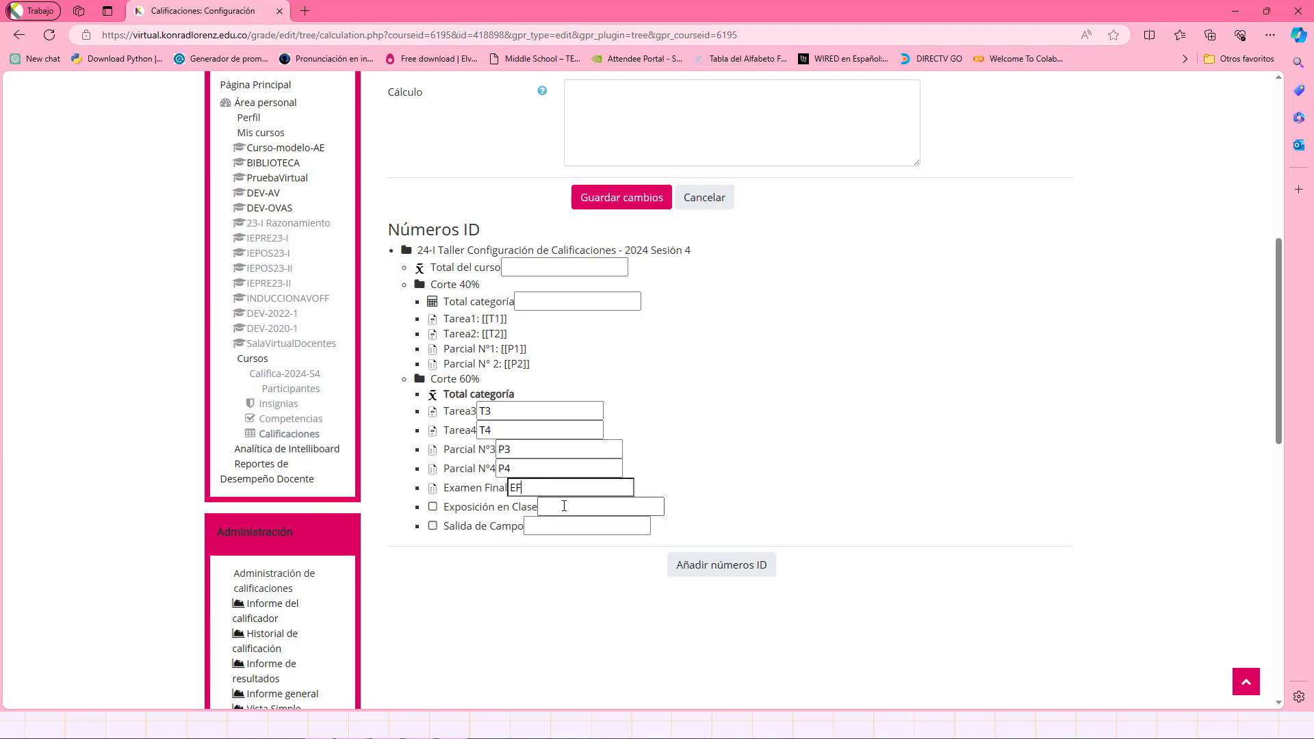
pyautogui.click(563, 505)
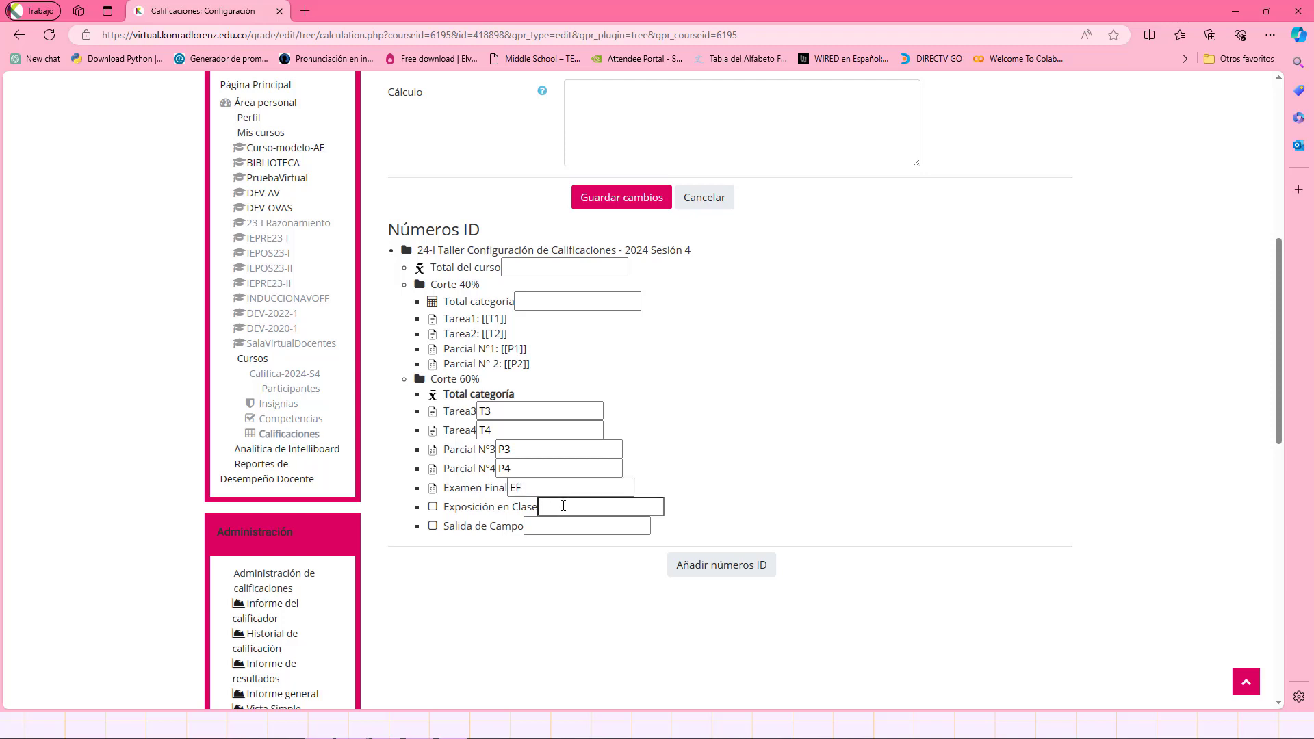
pyautogui.write('EC')
pyautogui.click(552, 526)
pyautogui.write('SC')
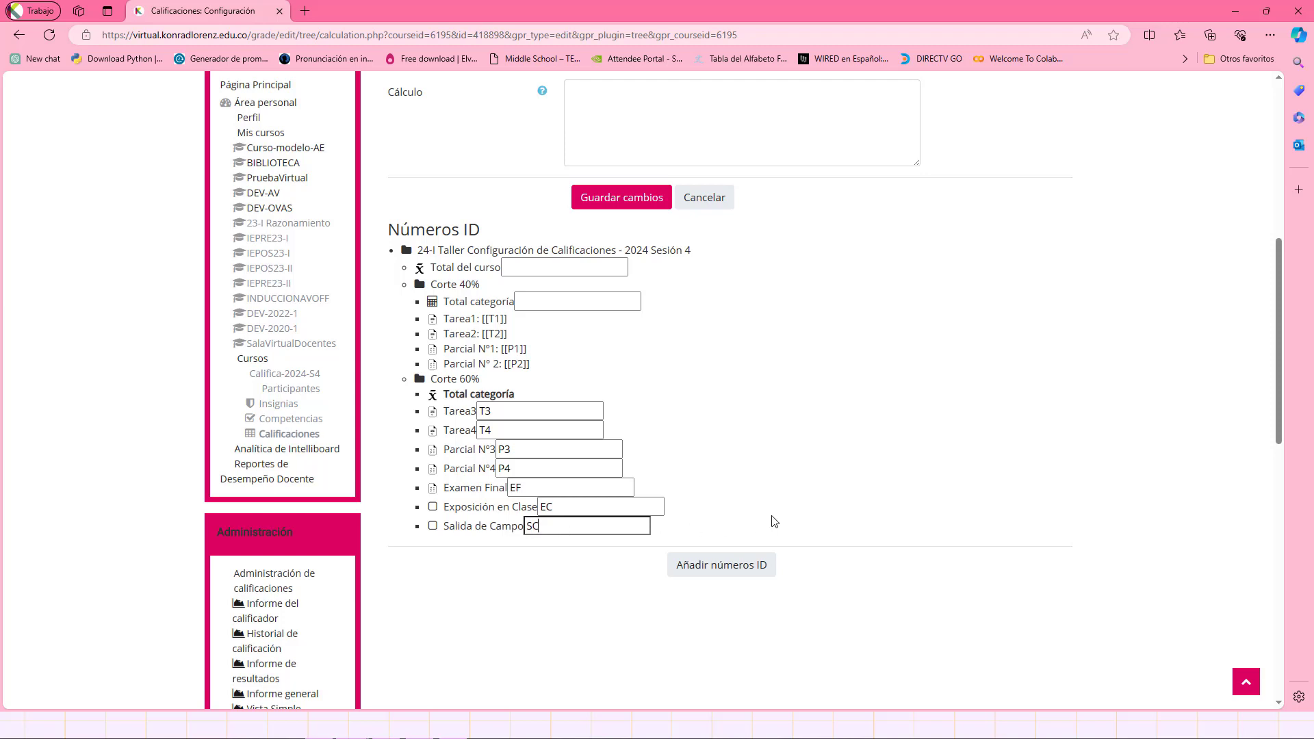
pyautogui.click(720, 570)
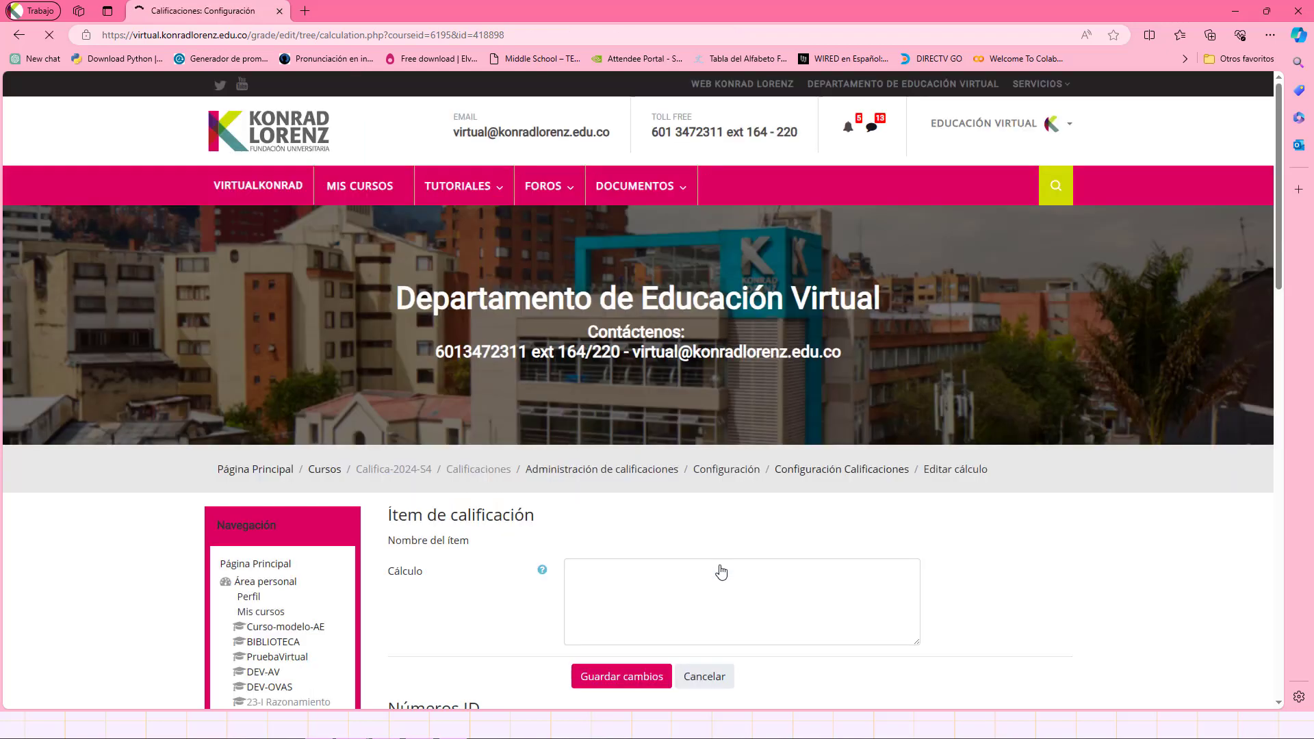
# Save a calculation for Total Corte 60% based on the category's item ID numbers, and open the course's Calificaciones
pyautogui.scroll(-8, 721, 570)
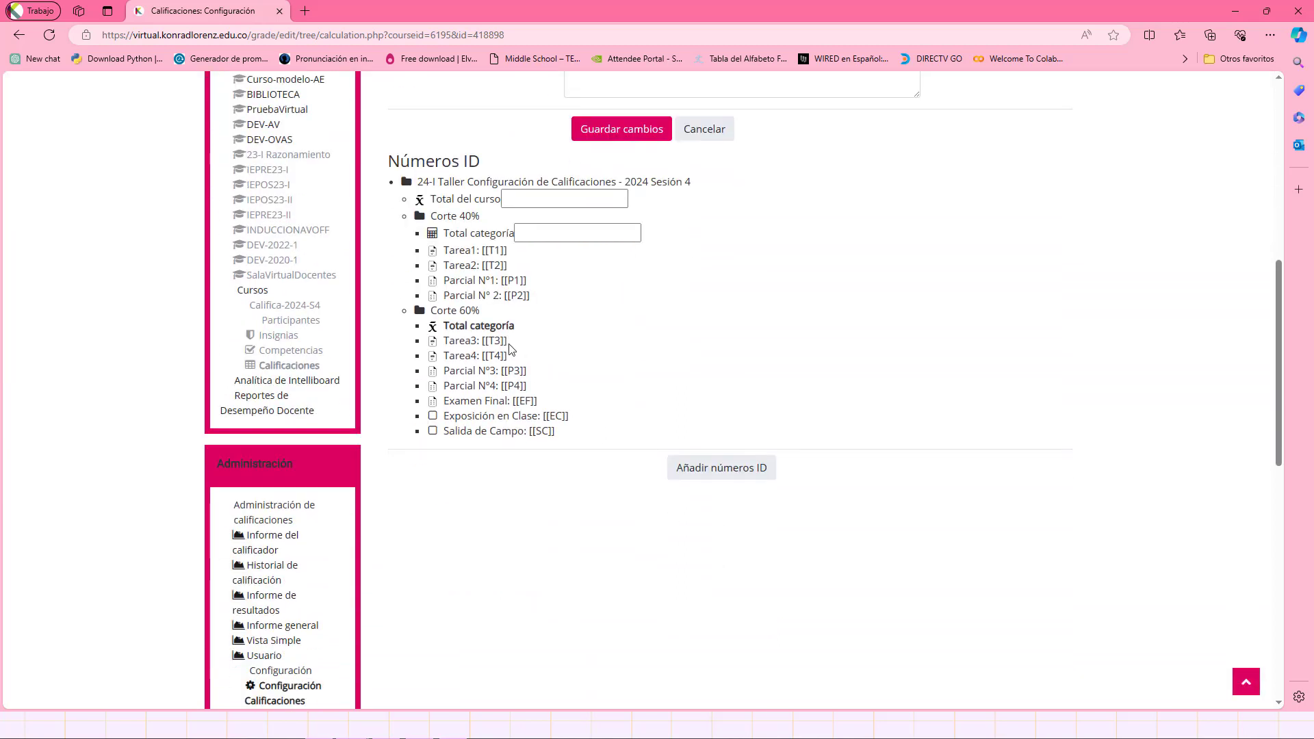
pyautogui.moveTo(510, 347); pyautogui.dragTo(483, 345)
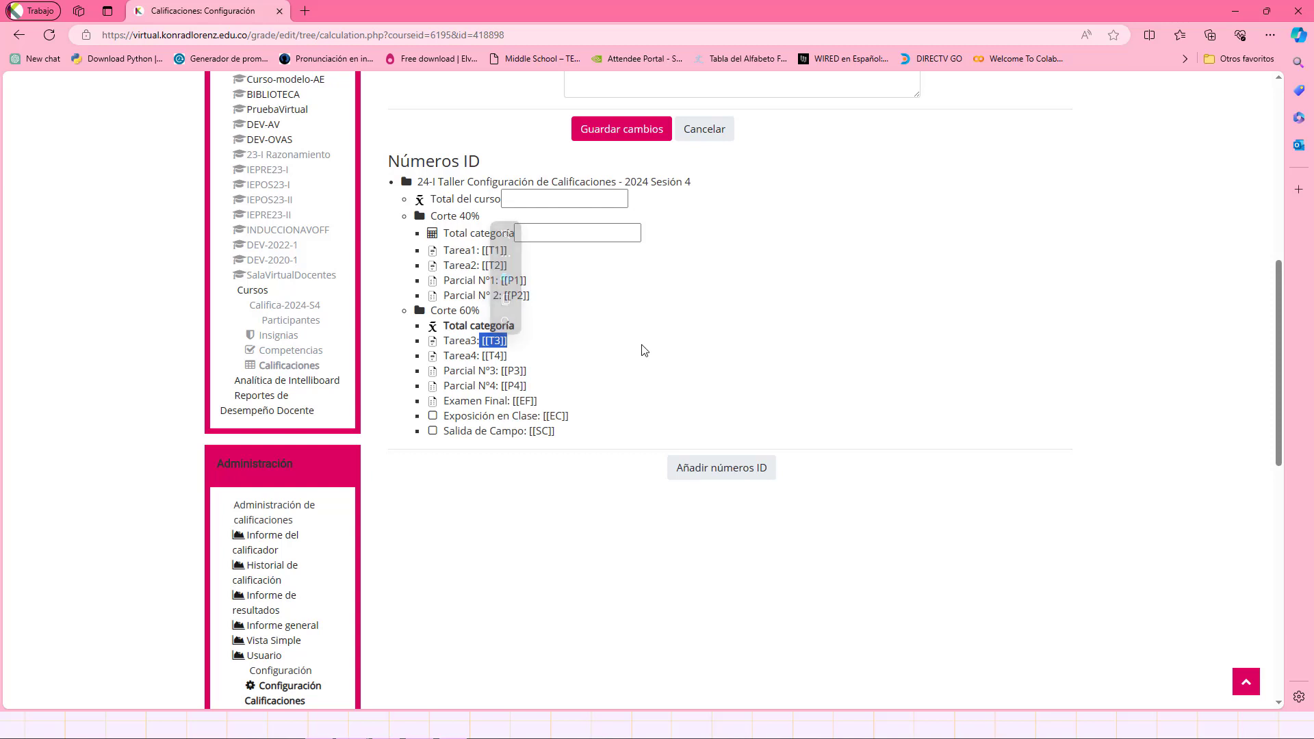
pyautogui.hotkey('alt', 'Left')
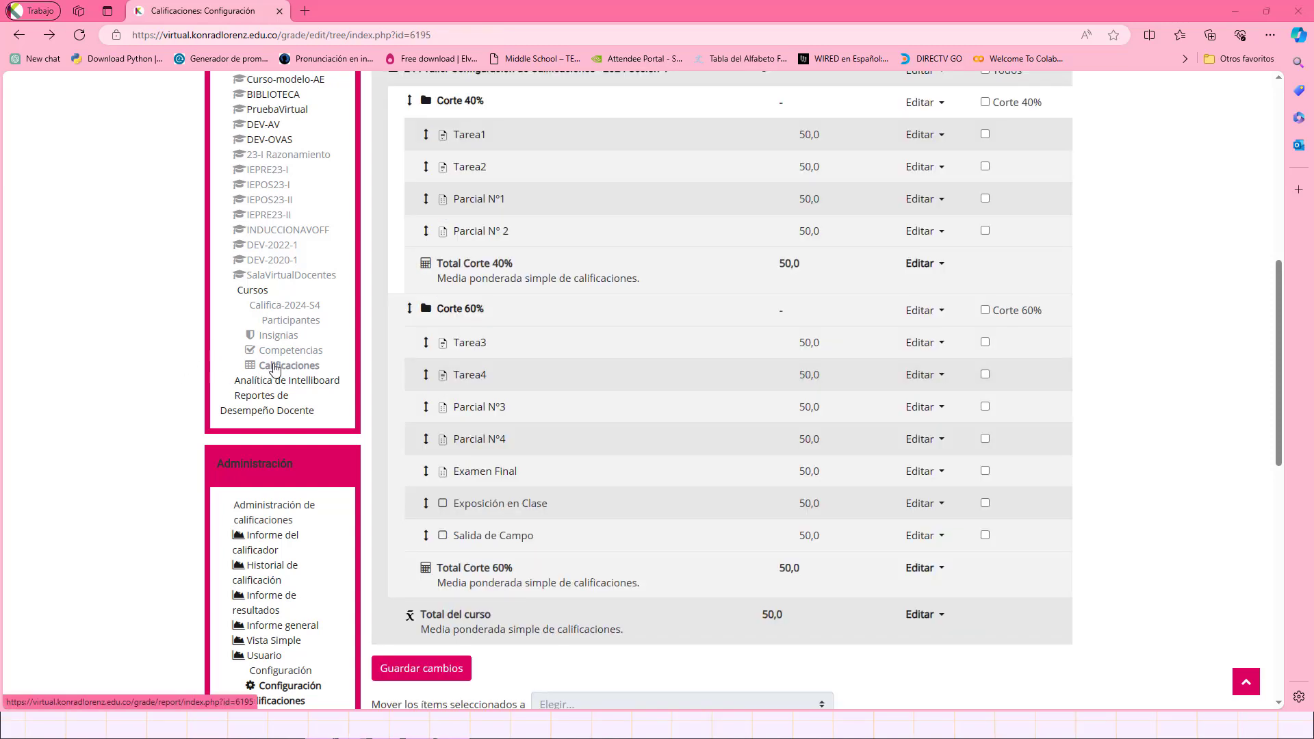
pyautogui.click(277, 370)
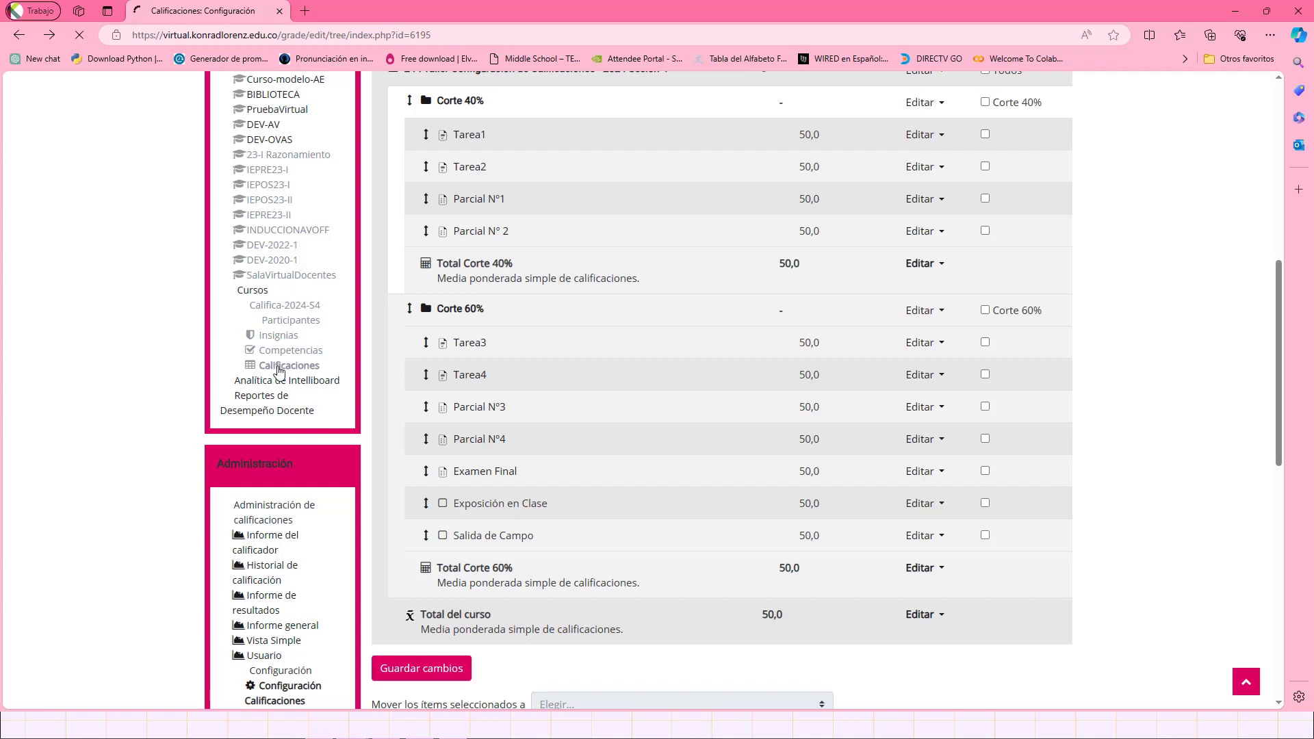
# Review the grader report across the Corte 40% and Corte 60% columns, including the category totals and Total del curso
pyautogui.scroll(-5, 799, 510)
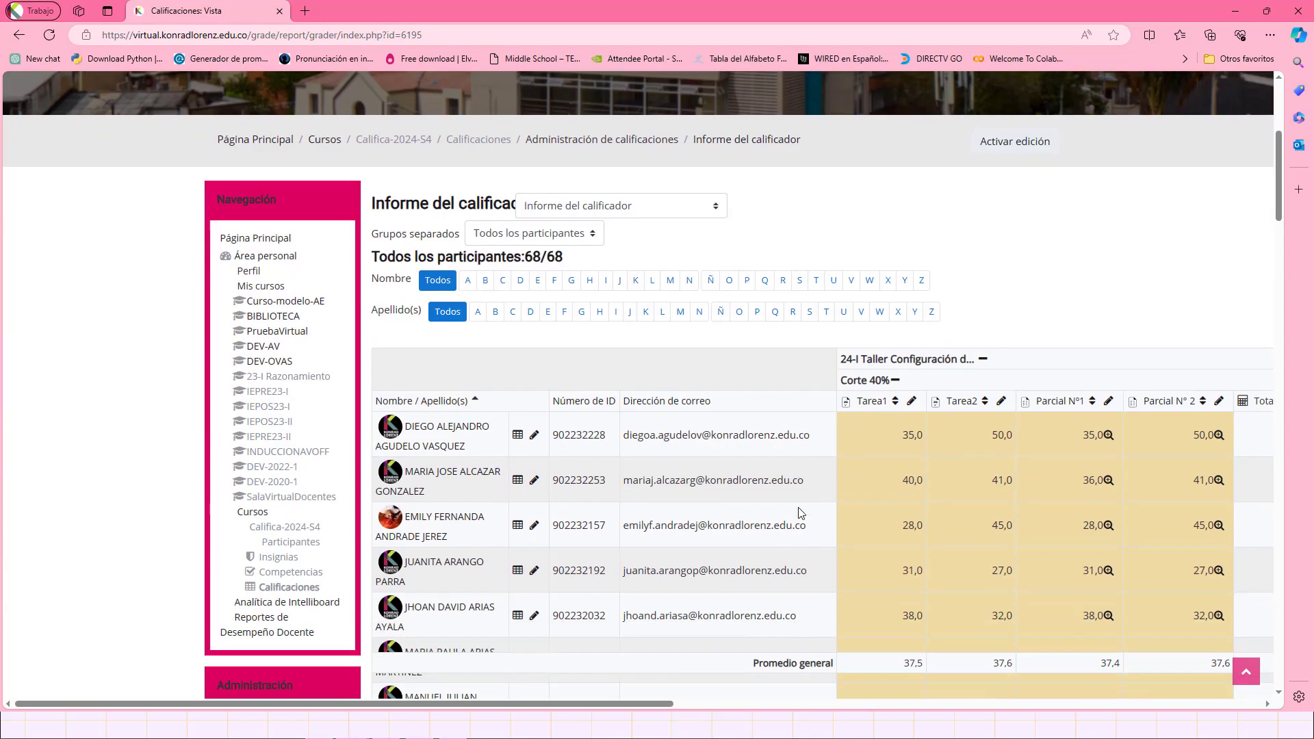
pyautogui.scroll(-2, 800, 512)
pyautogui.moveTo(629, 704); pyautogui.dragTo(1076, 710)
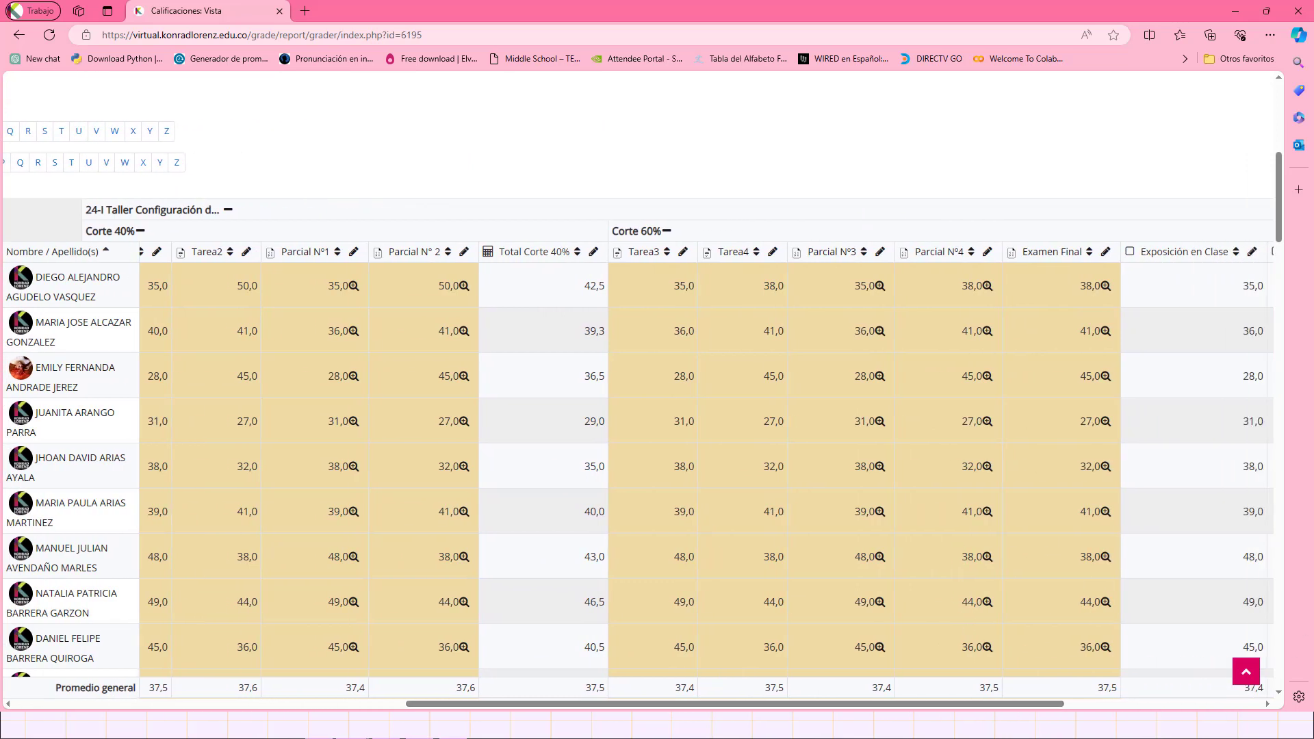
pyautogui.moveTo(848, 709); pyautogui.dragTo(1042, 708)
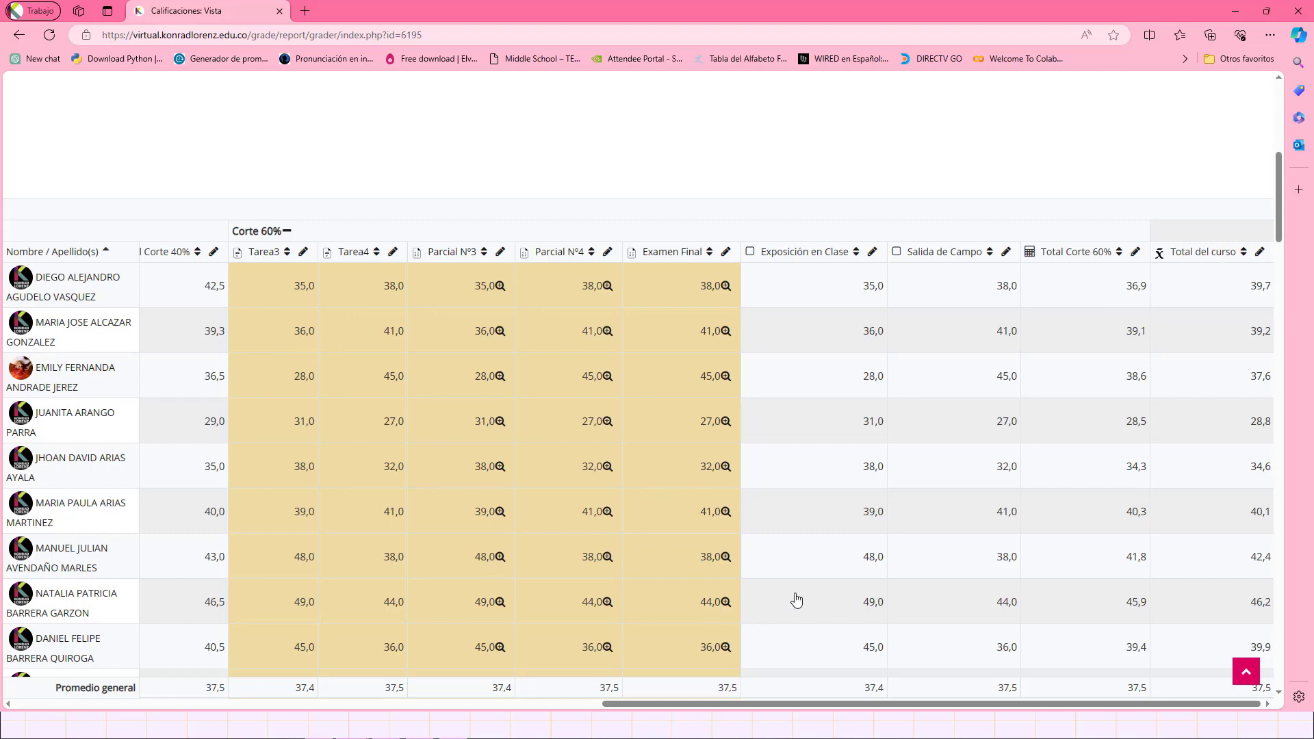
# Return to Configuración Calificaciones and open the calculation editor for Total del curso
pyautogui.moveTo(756, 704); pyautogui.dragTo(246, 703)
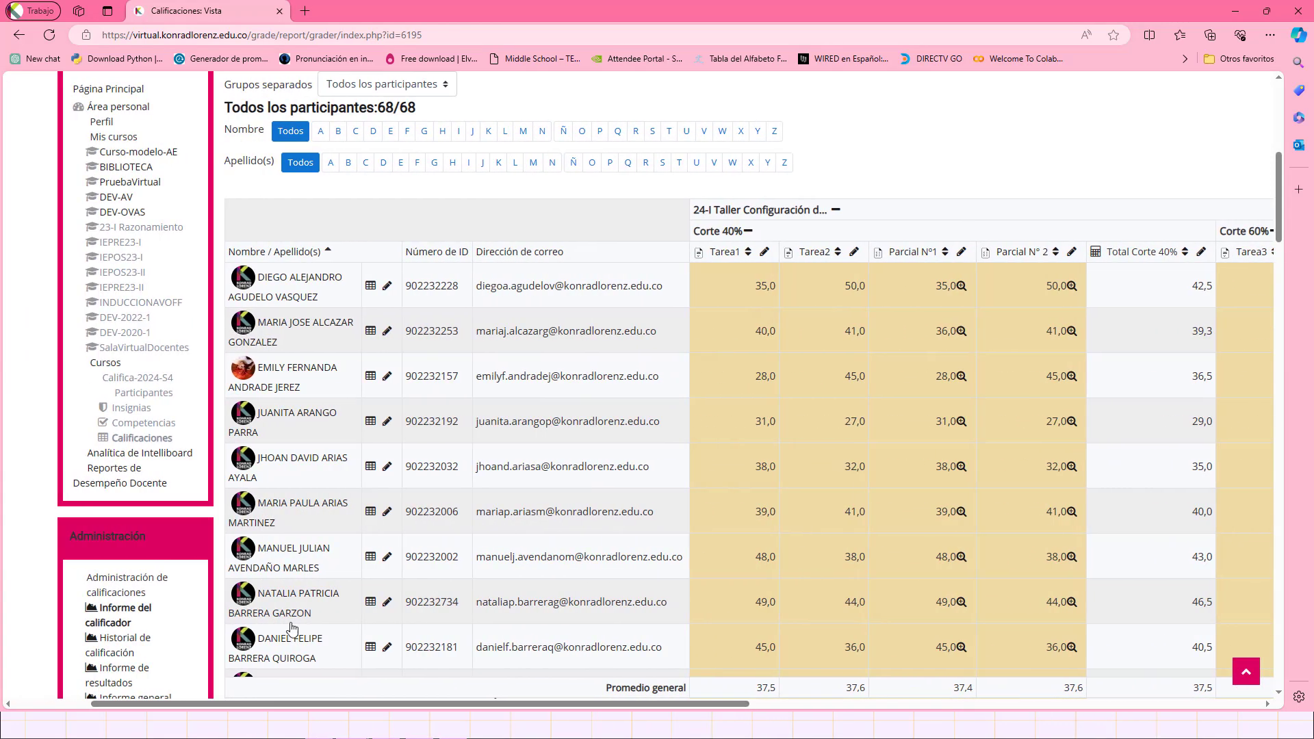
pyautogui.scroll(-4, 168, 588)
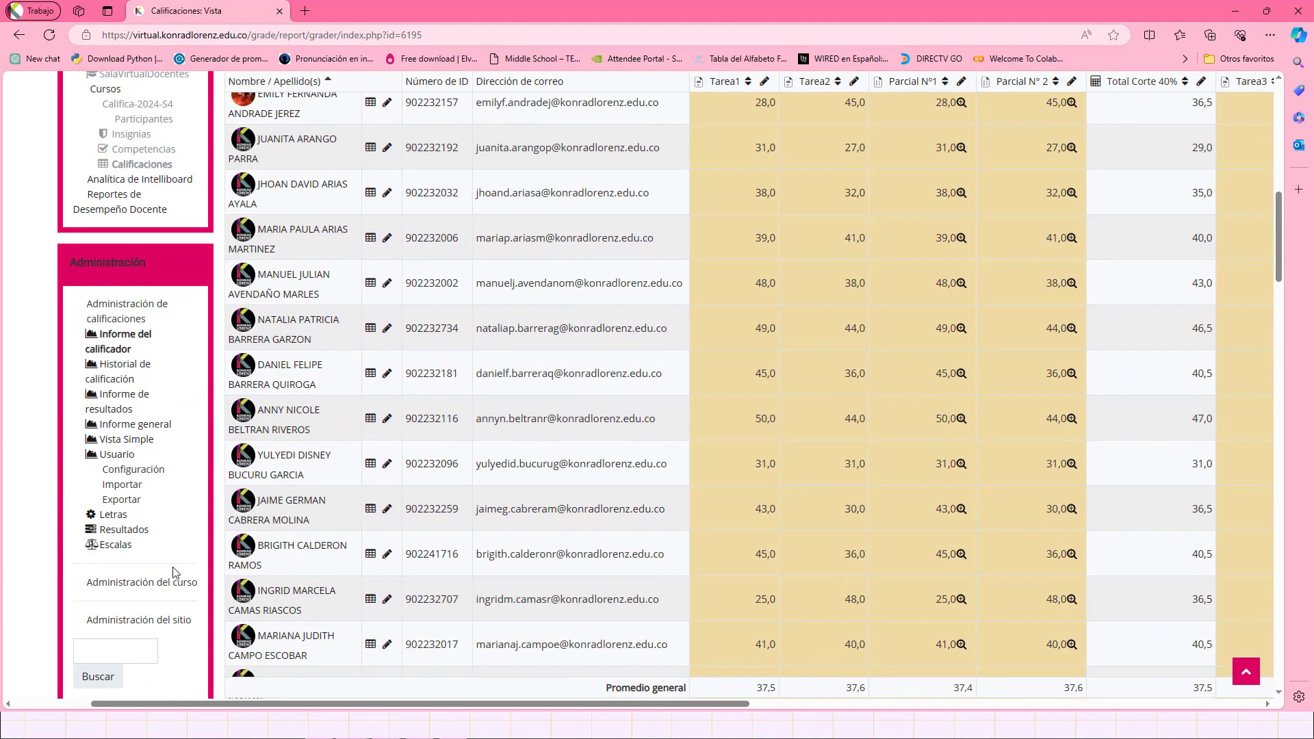
pyautogui.click(142, 471)
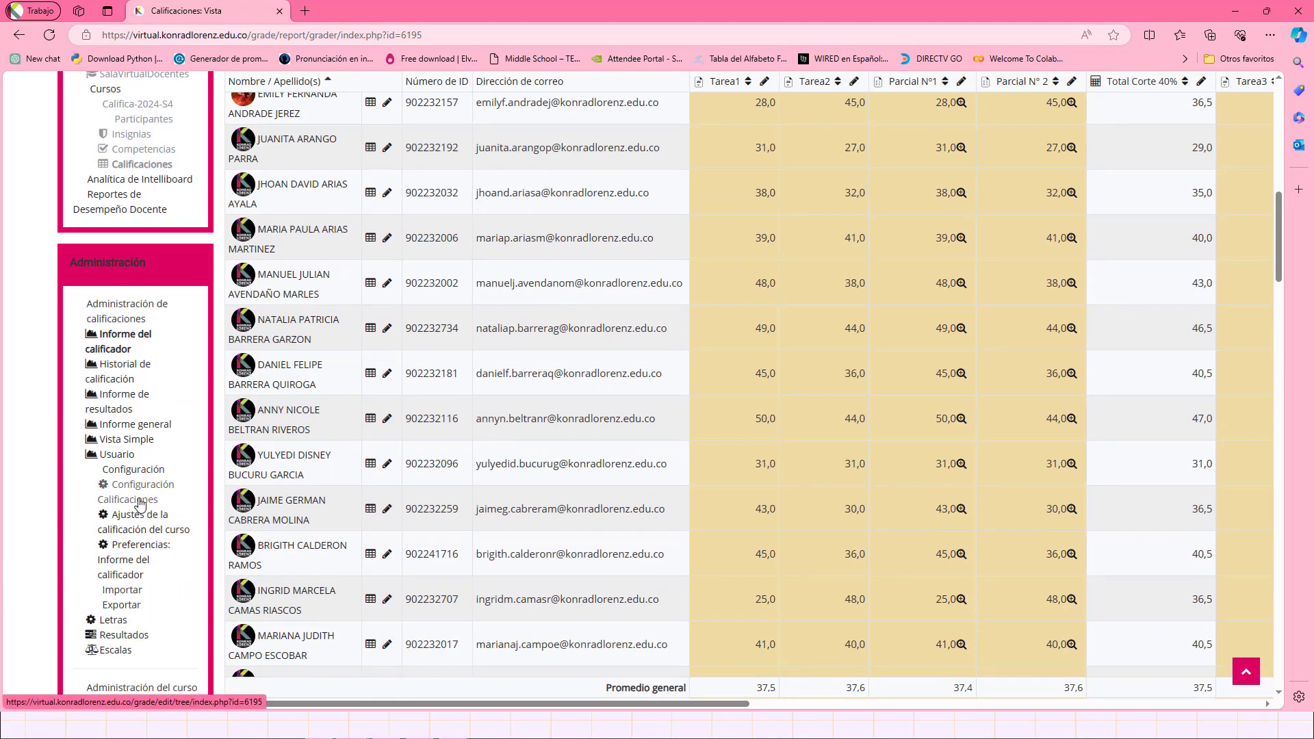
pyautogui.click(140, 505)
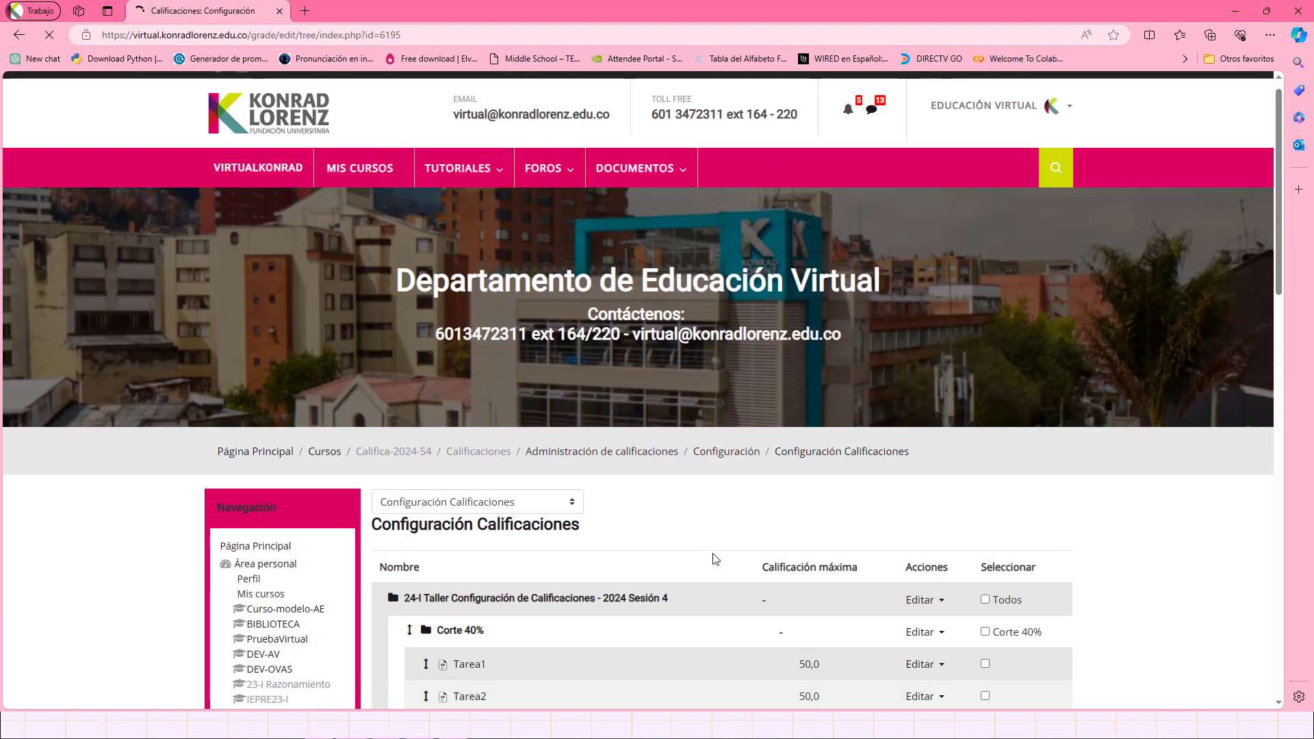
pyautogui.scroll(-5, 713, 556)
pyautogui.scroll(-5, 713, 553)
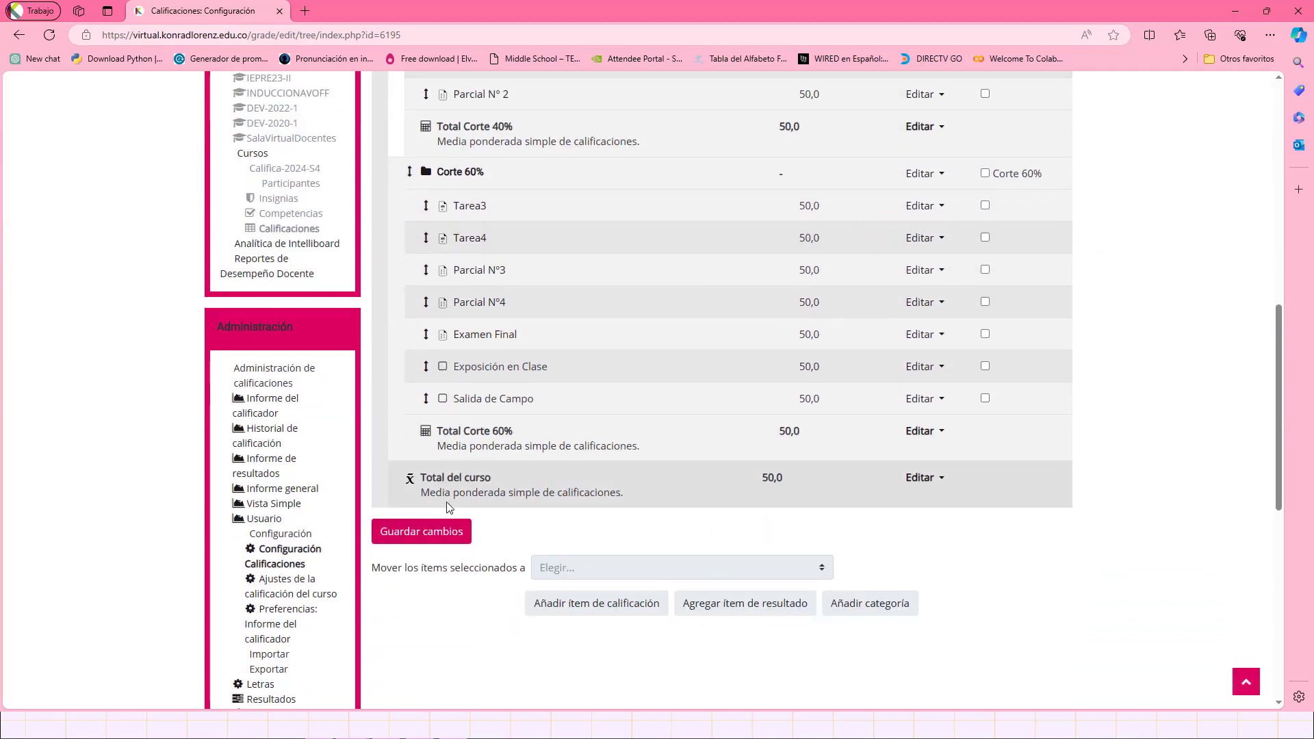
pyautogui.click(943, 482)
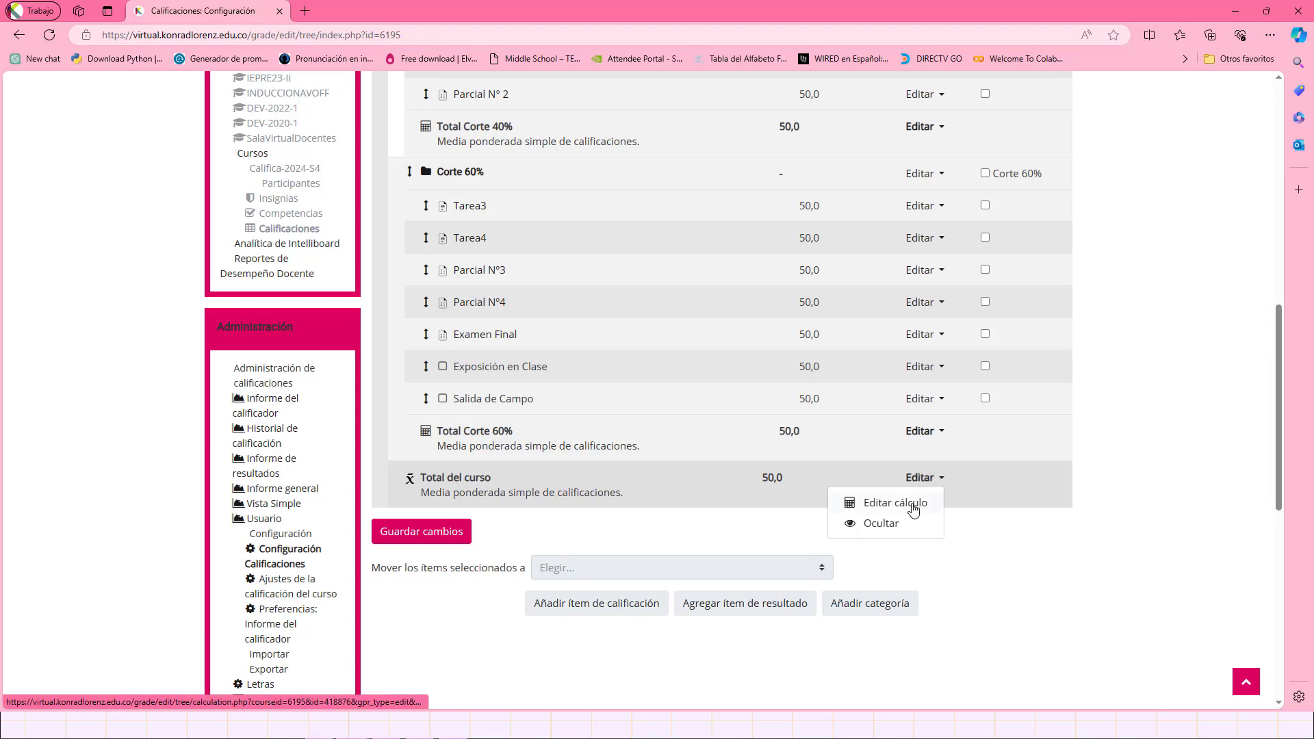
pyautogui.click(913, 505)
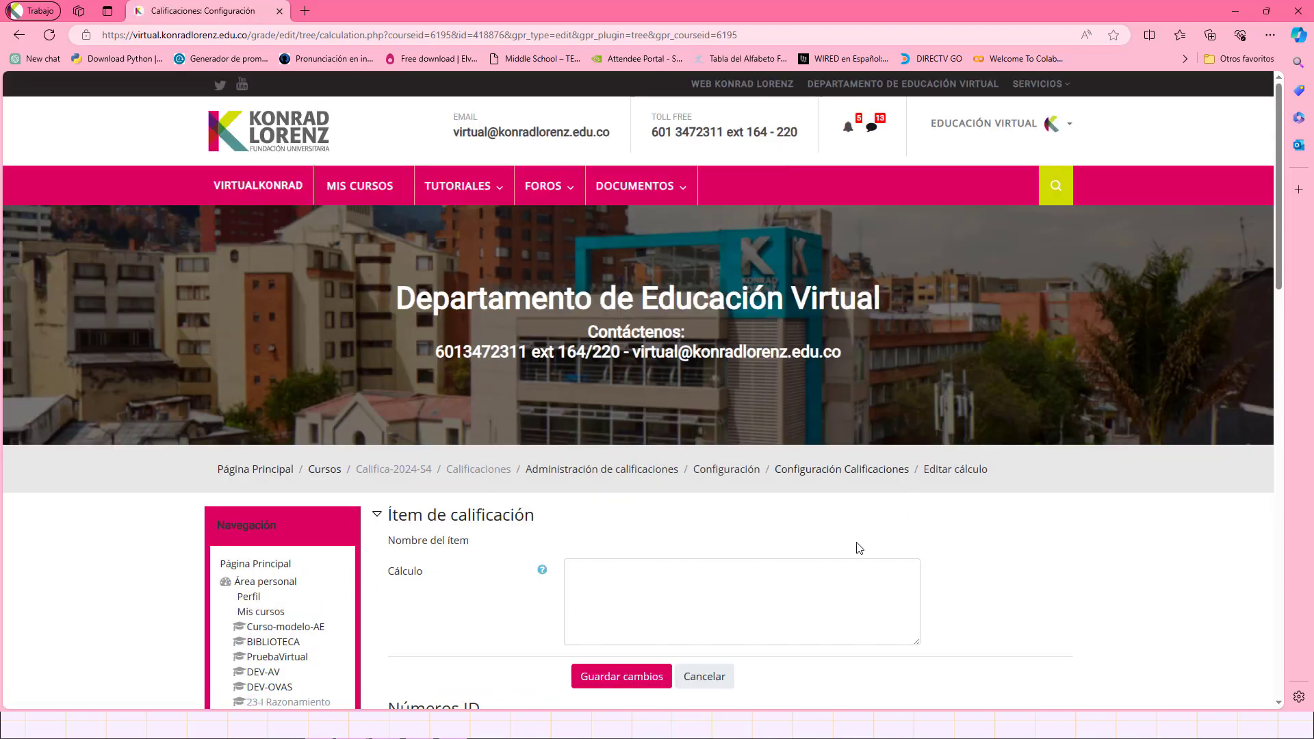
# Assign the ID numbers T40% to the Corte 40% category total and T60% to the Corte 60% total, and add them
pyautogui.scroll(-6, 859, 547)
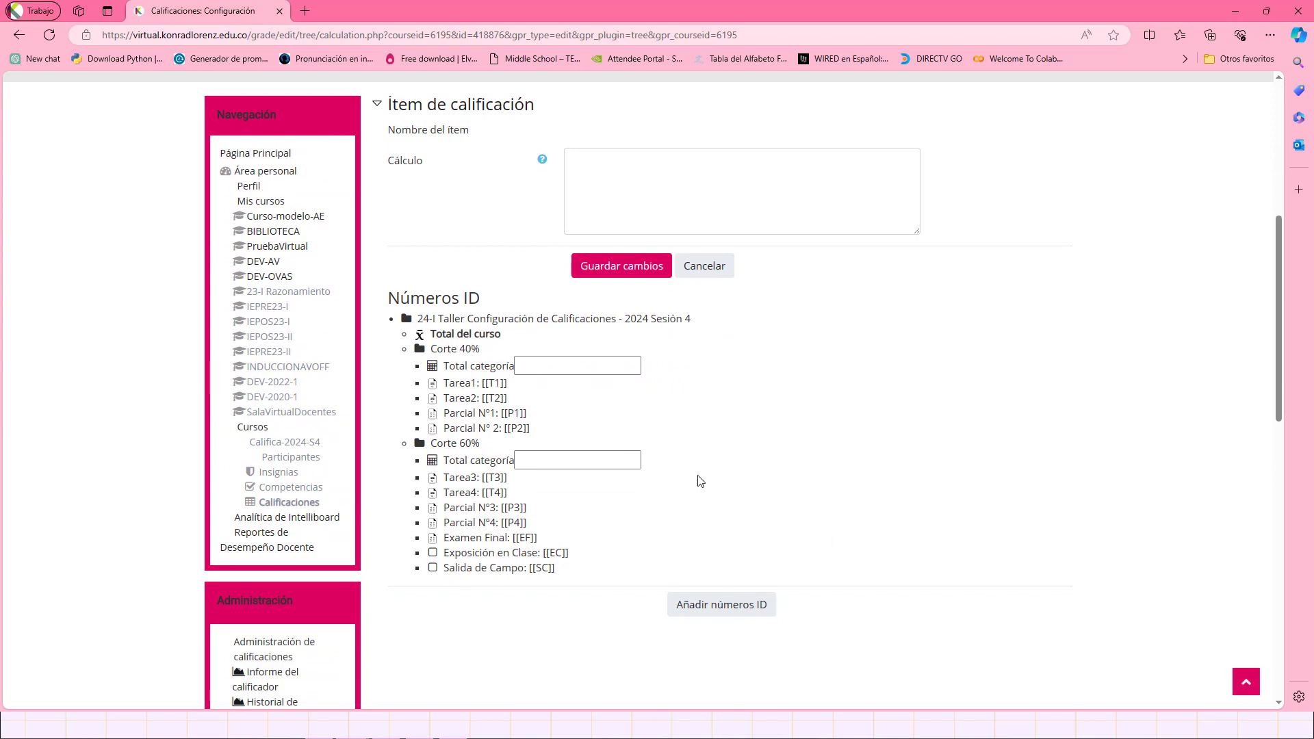
pyautogui.click(544, 366)
pyautogui.write('t')
pyautogui.write('T40')
pyautogui.write('%')
pyautogui.click(540, 459)
pyautogui.write('T60')
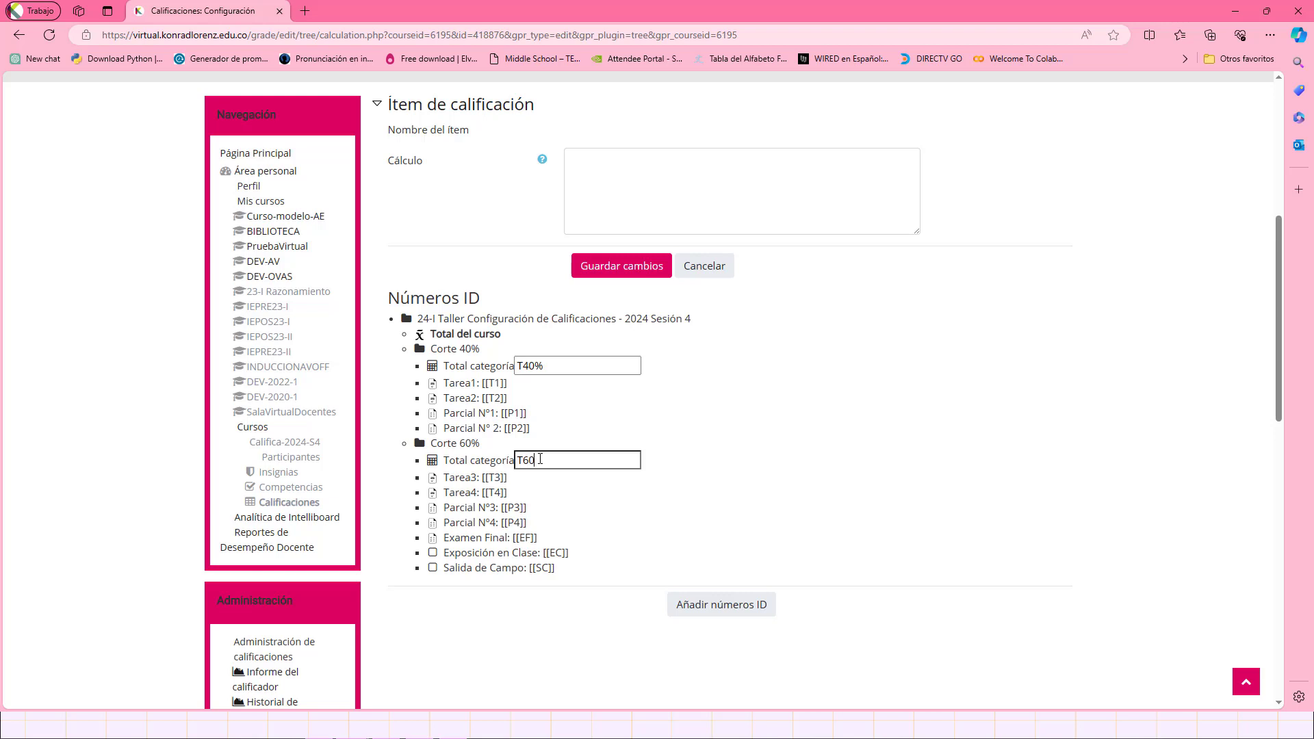
pyautogui.write('%')
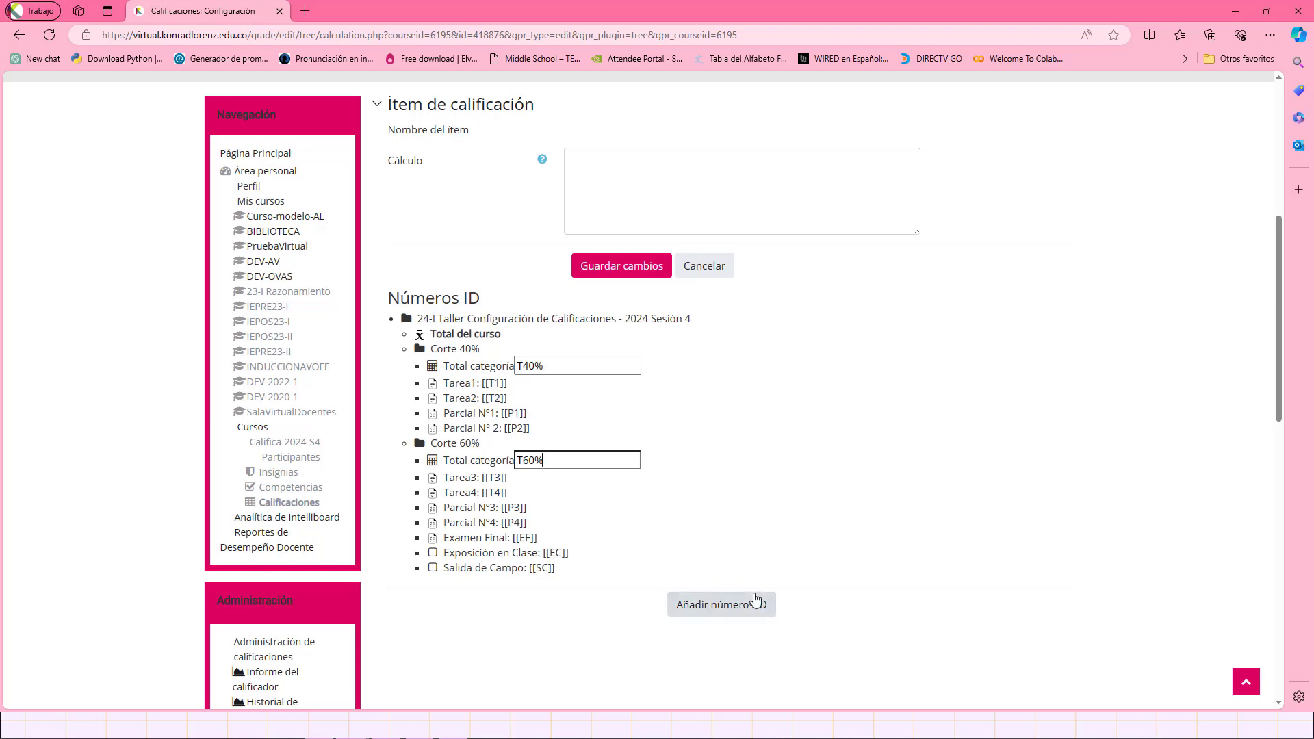
pyautogui.click(709, 613)
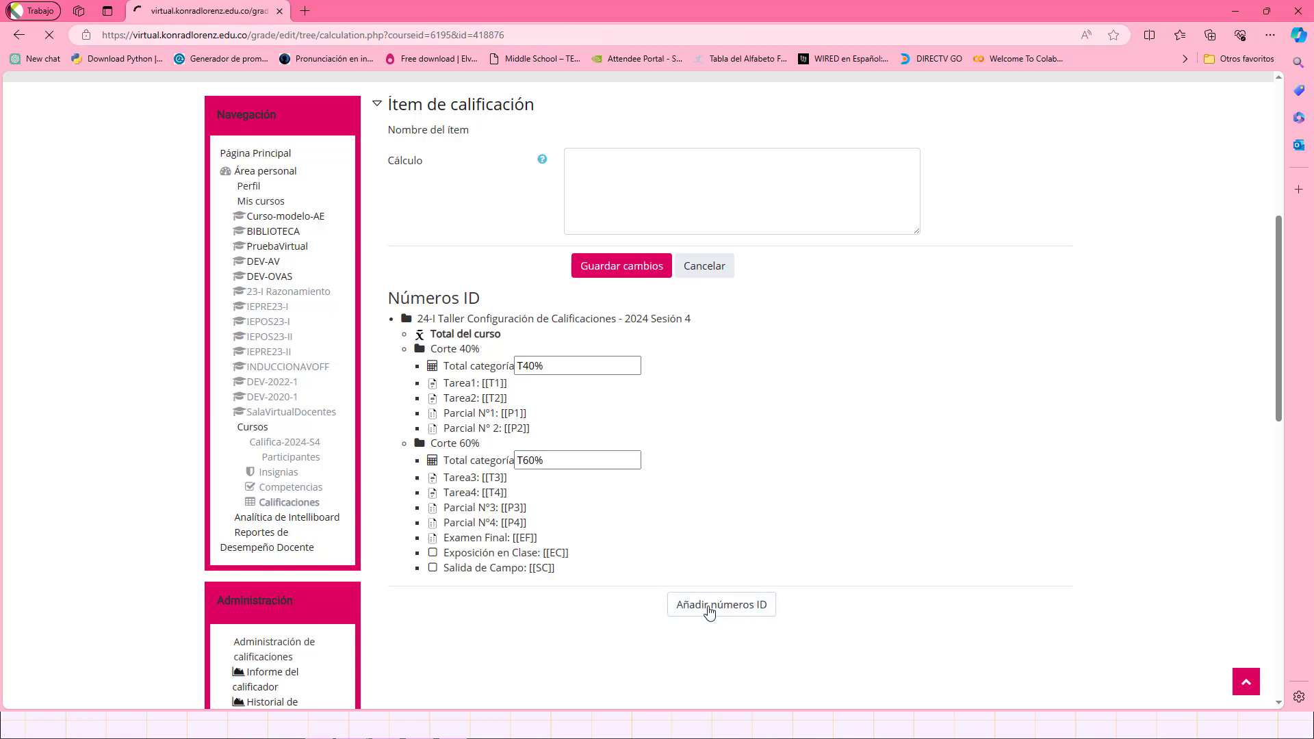
# Paste the prepared formula as the calculation for Total del curso, save it, and continue past the grade recalculation
pyautogui.scroll(2, 731, 609)
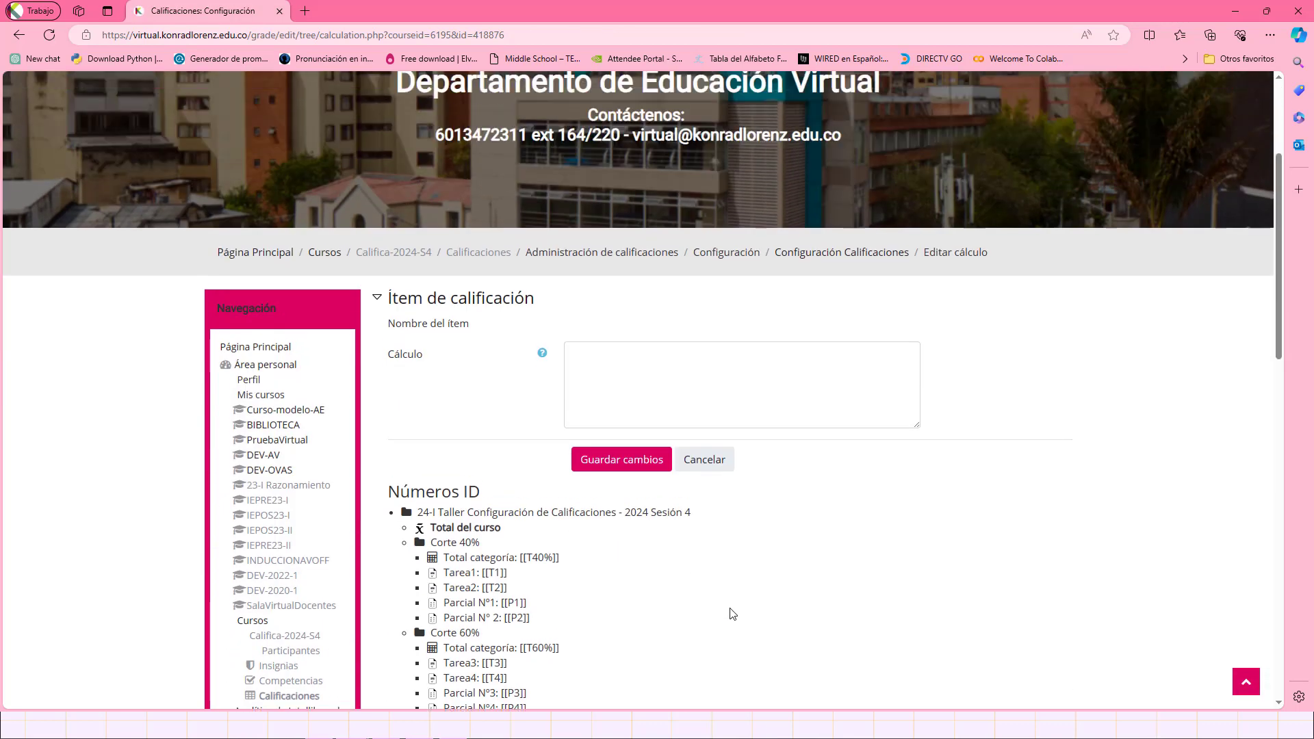
pyautogui.click(653, 384)
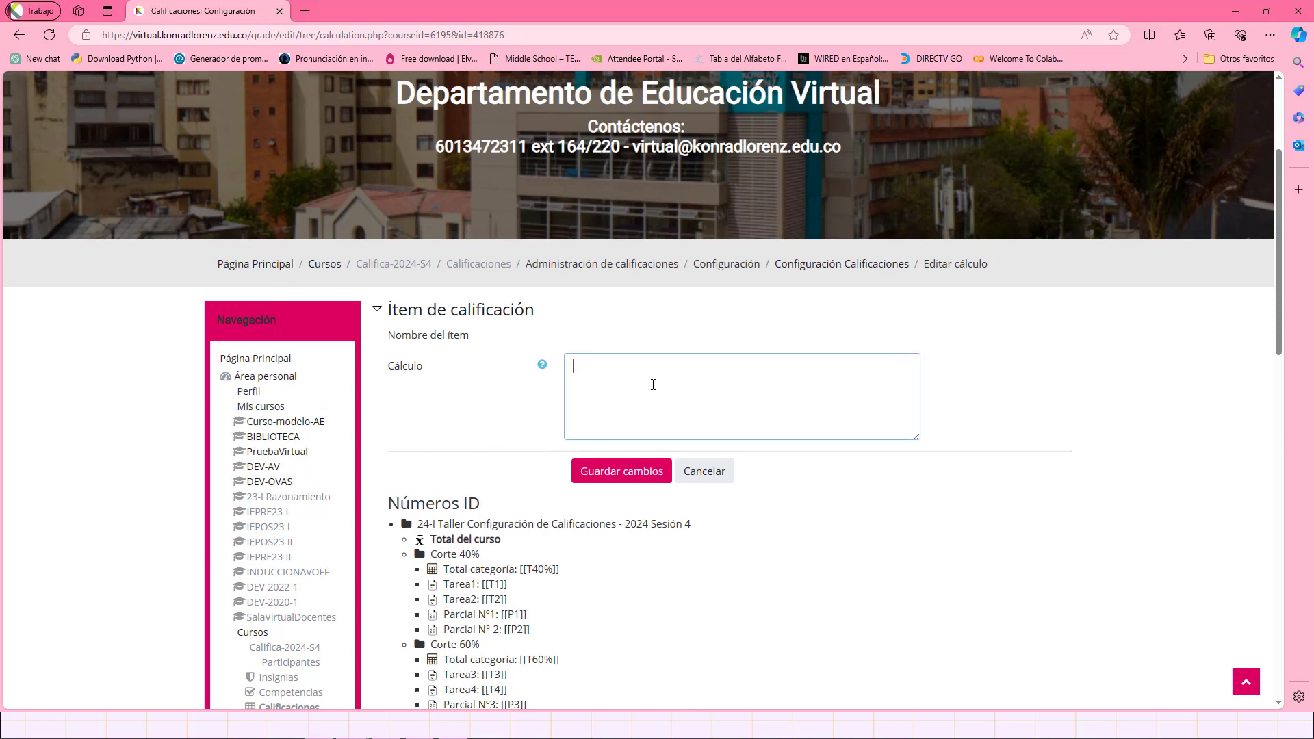
pyautogui.hotkey('alt', 'Tab')
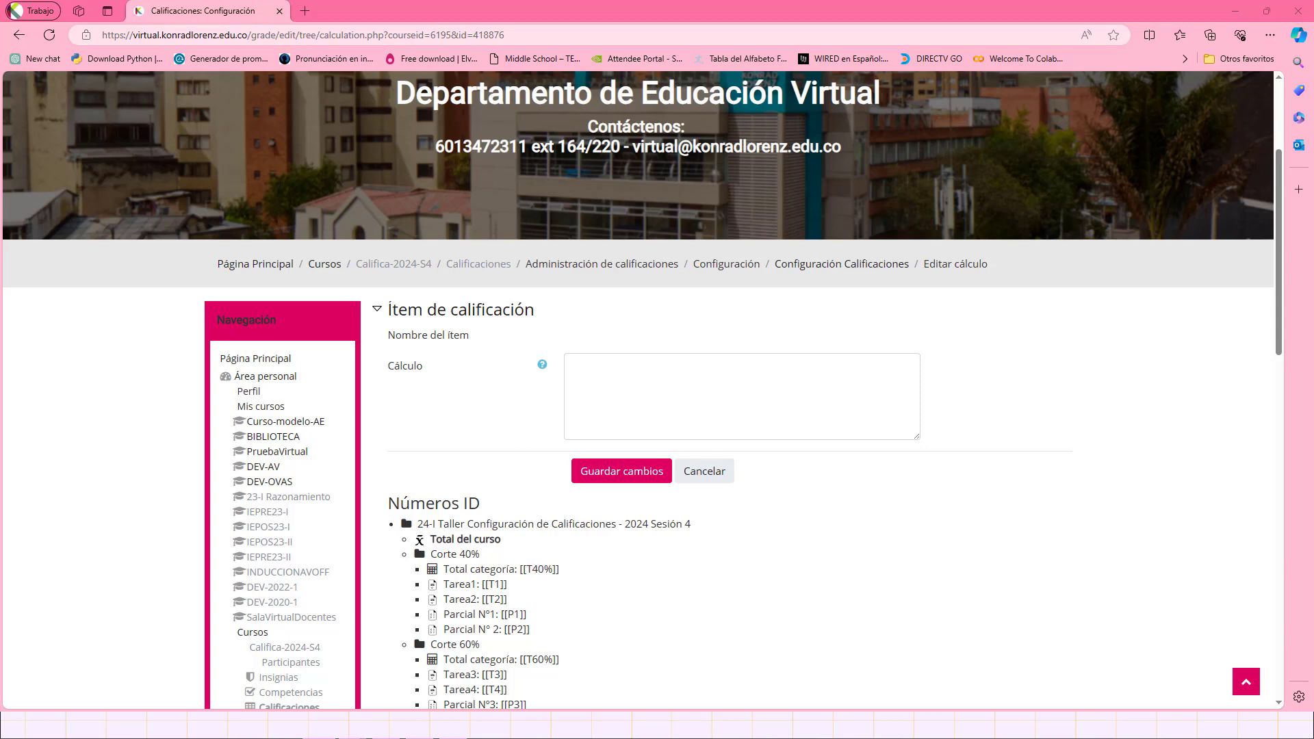
pyautogui.click(592, 383)
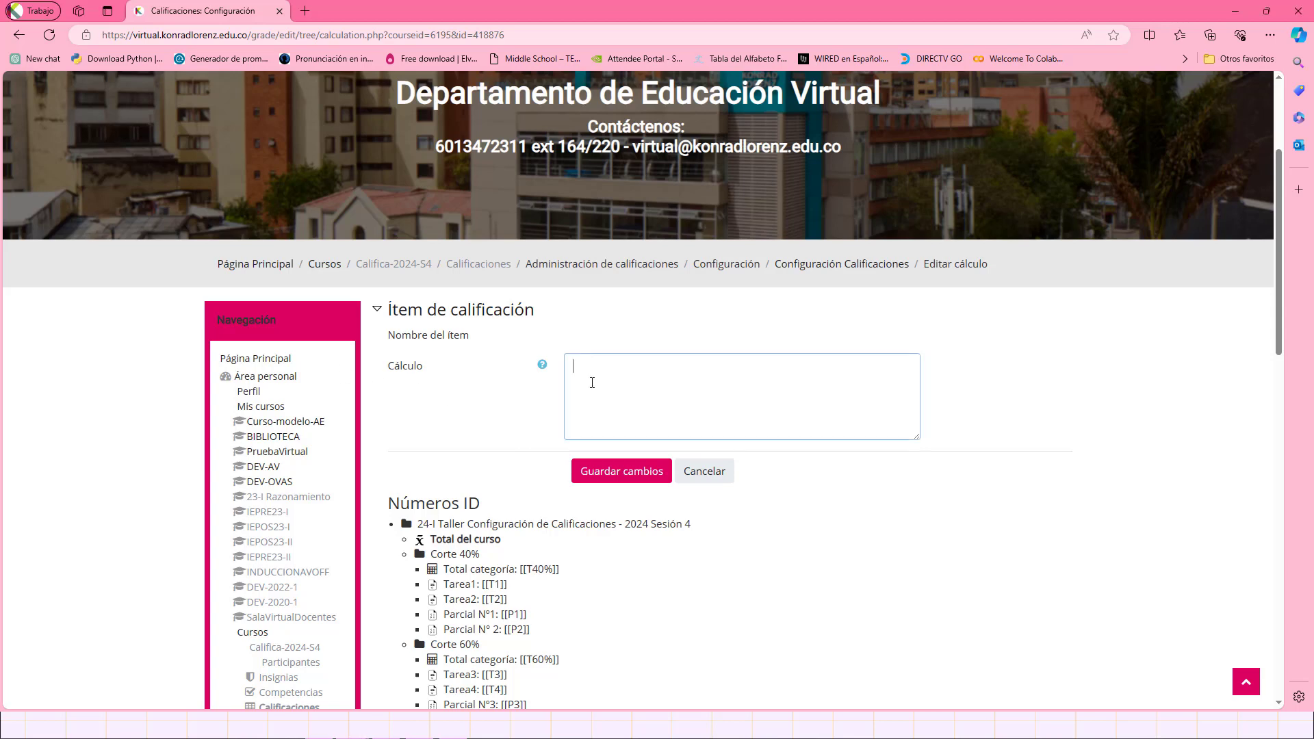
pyautogui.rightClick(592, 383)
pyautogui.click(643, 491)
pyautogui.moveTo(778, 372); pyautogui.dragTo(574, 367)
pyautogui.click(736, 411)
pyautogui.click(626, 476)
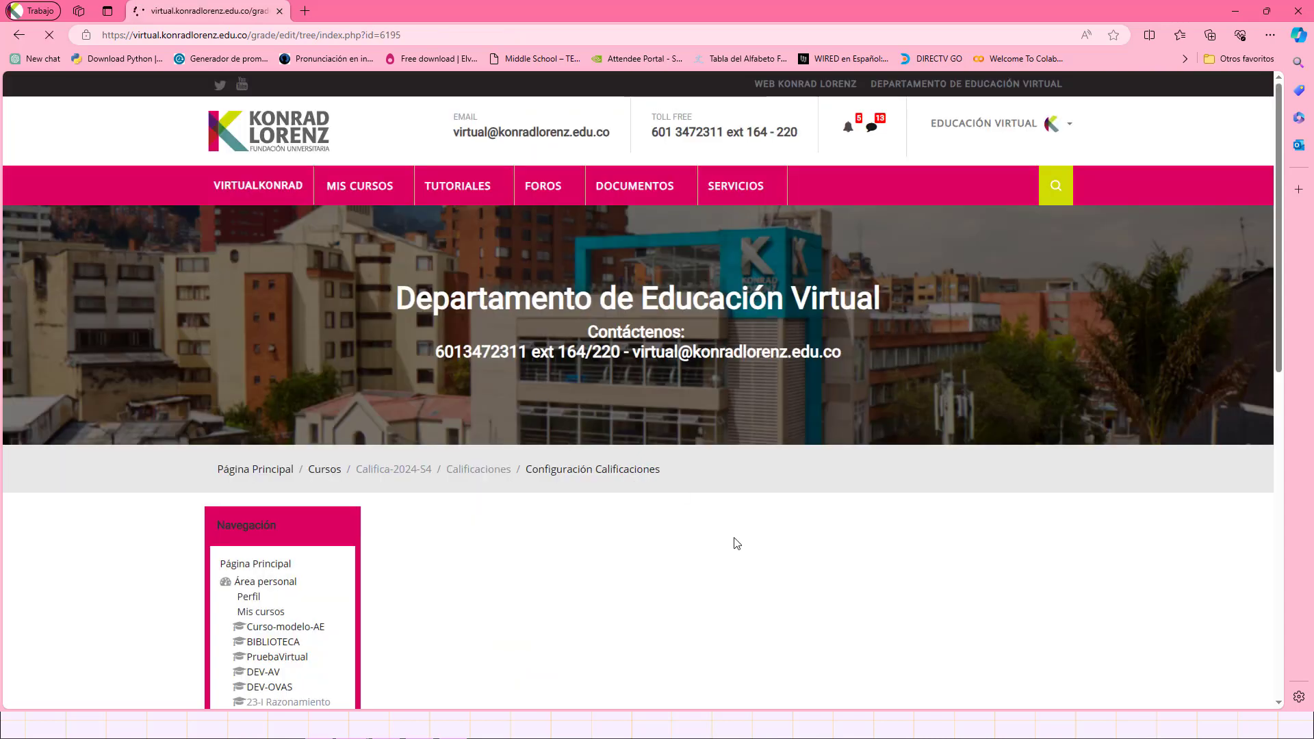
pyautogui.scroll(-3, 736, 544)
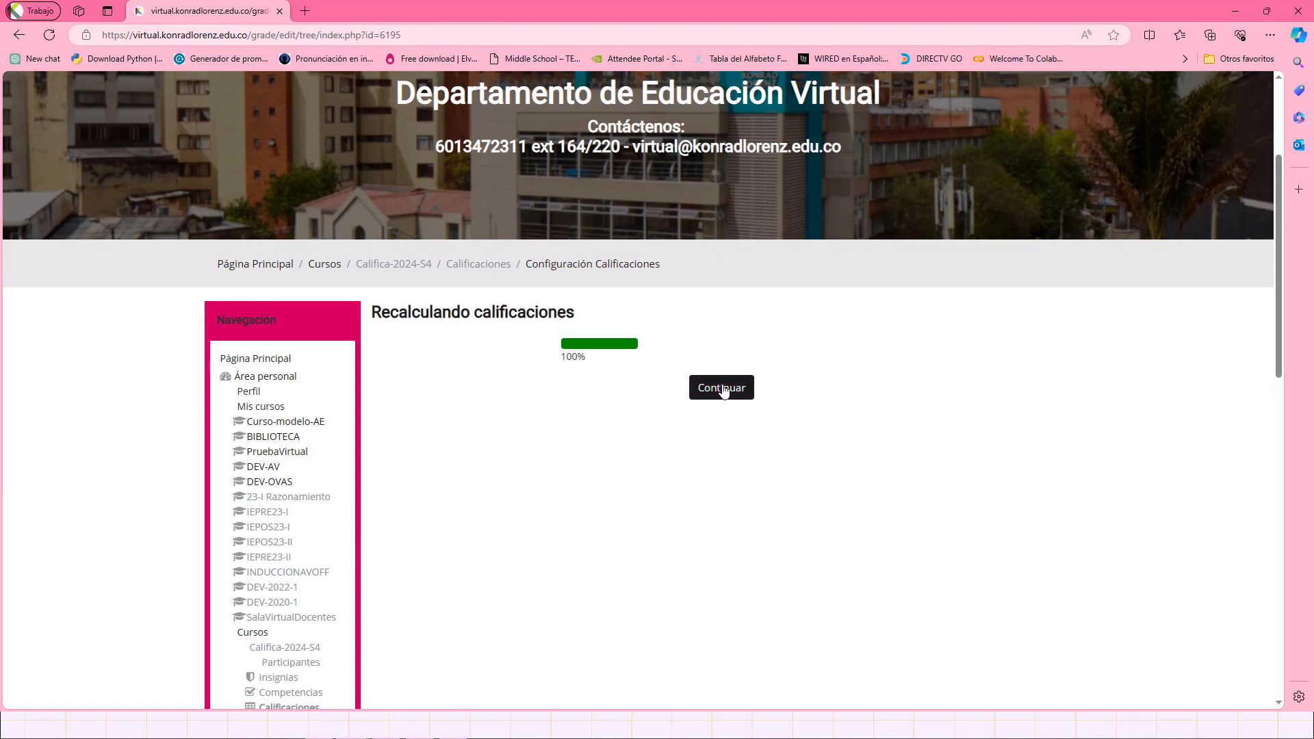
pyautogui.click(723, 387)
# Open the course's Calificaciones and check the Total del curso column against the two category totals
pyautogui.scroll(-5, 756, 497)
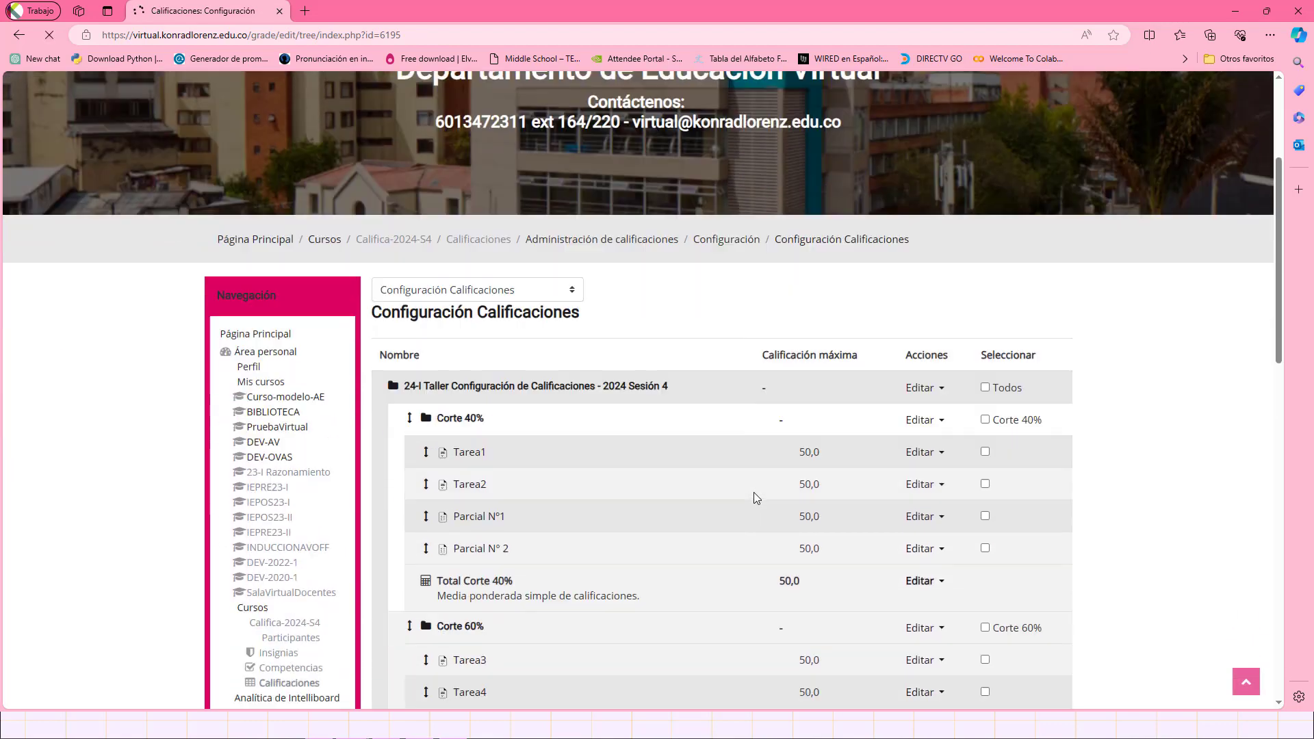
pyautogui.scroll(-4, 756, 498)
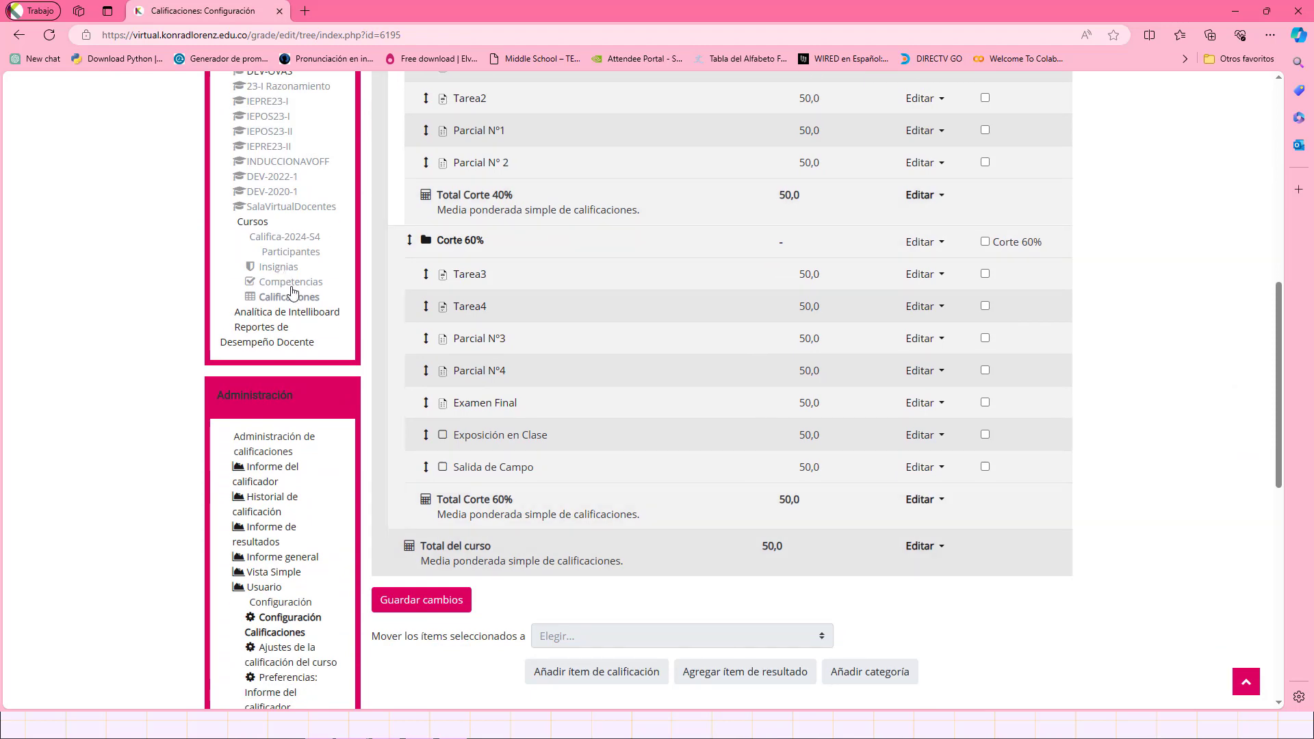
pyautogui.click(289, 297)
pyautogui.scroll(-3, 1001, 563)
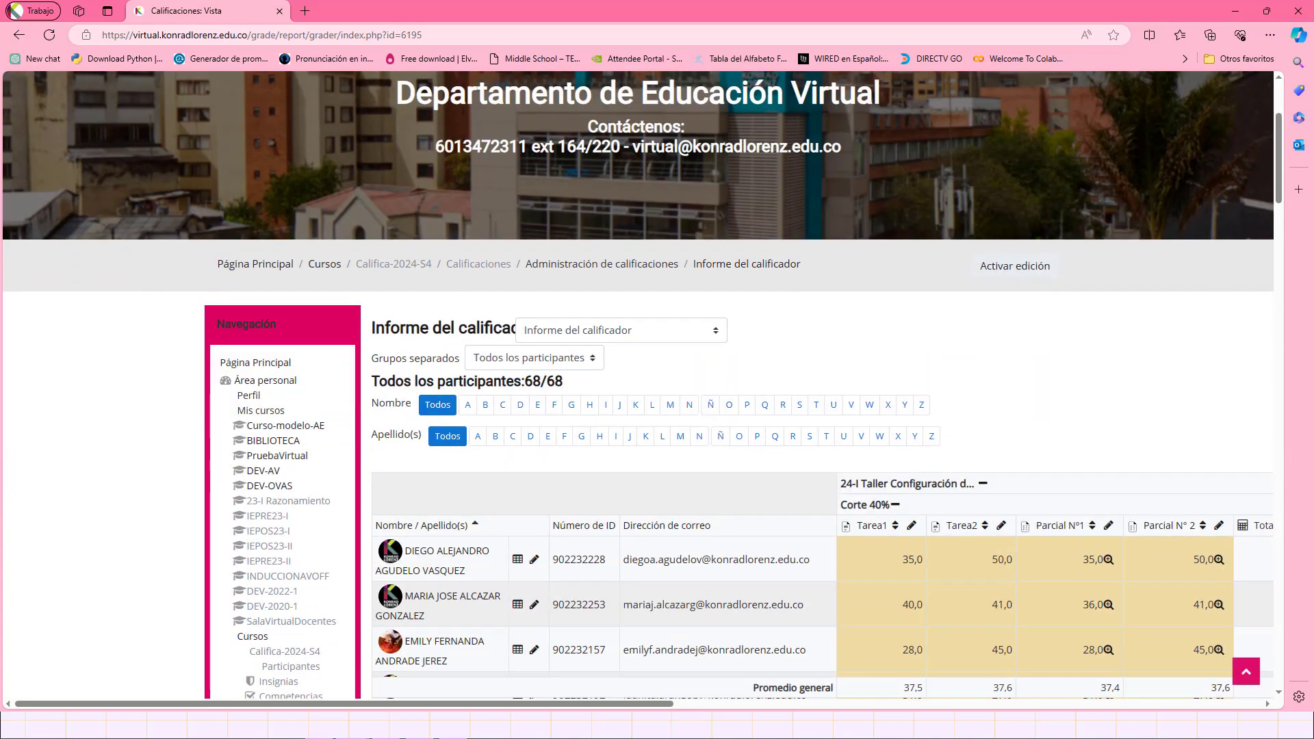
pyautogui.scroll(-3, 1266, 700)
pyautogui.moveTo(624, 705); pyautogui.dragTo(1166, 692)
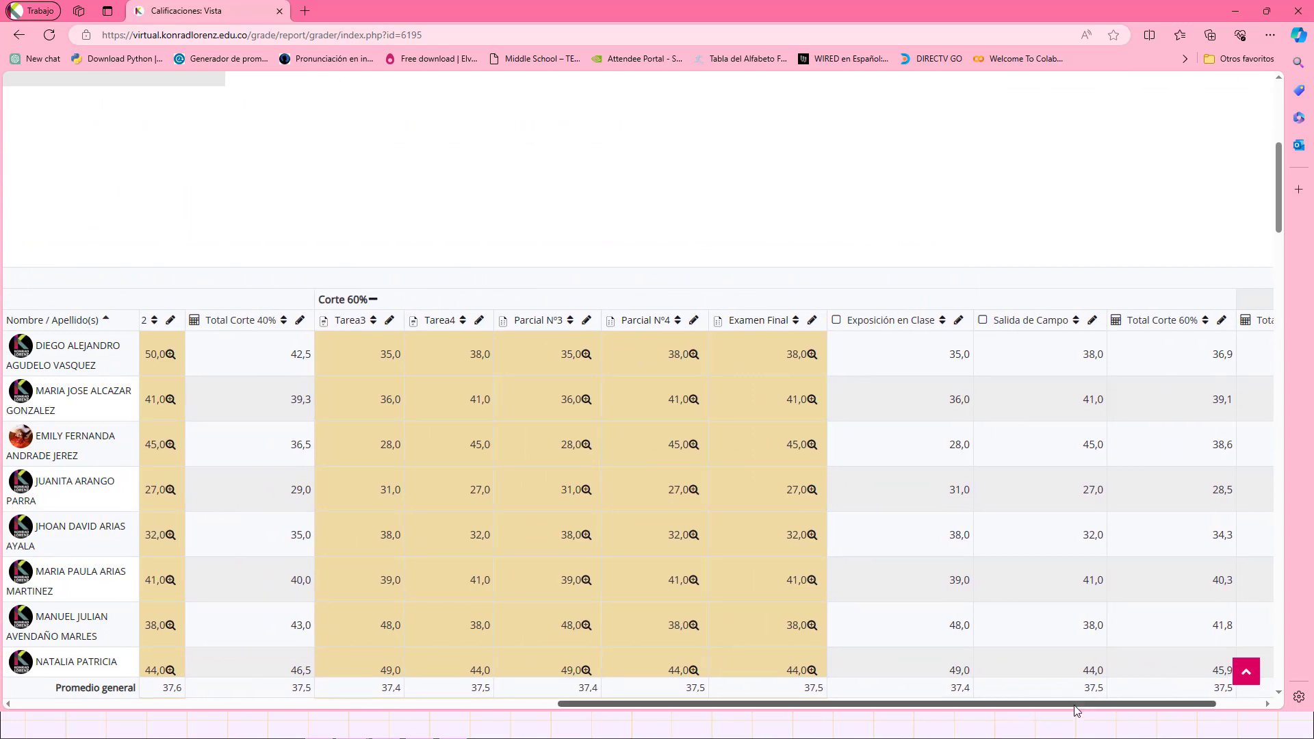
pyautogui.moveTo(995, 704); pyautogui.dragTo(1101, 708)
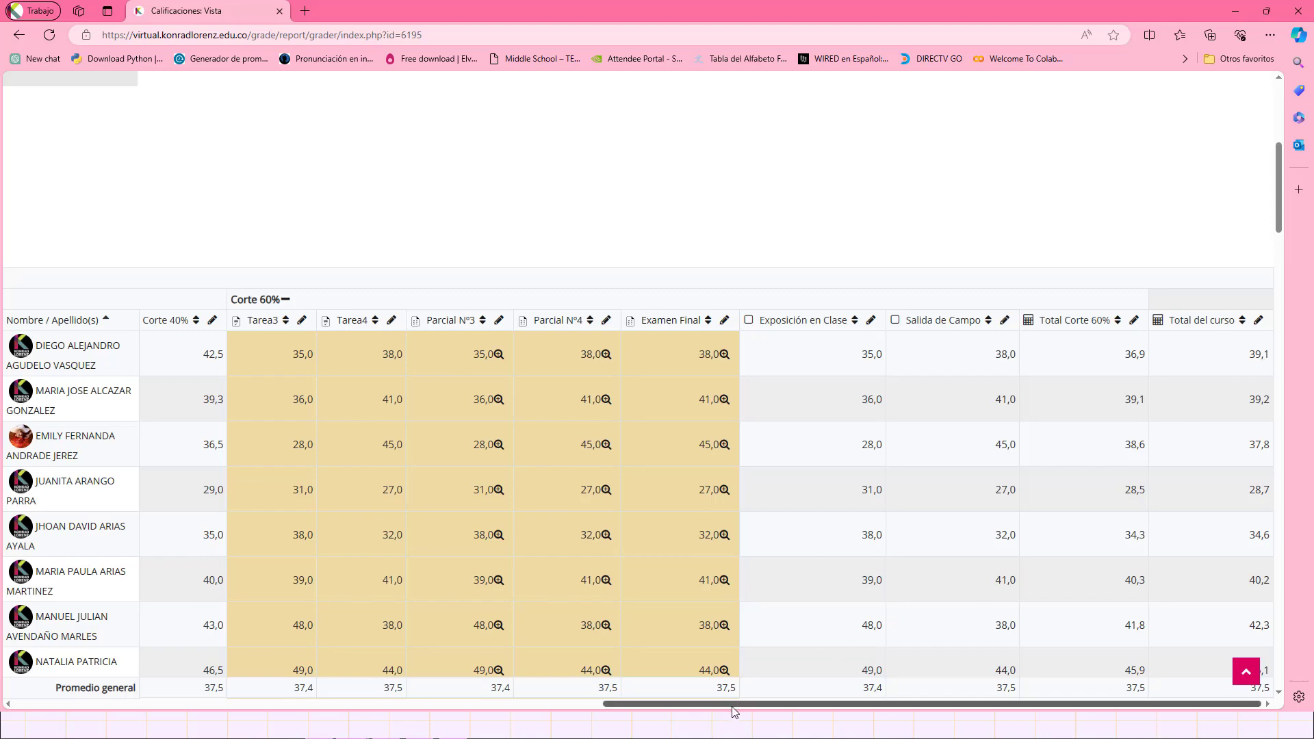
pyautogui.moveTo(733, 705); pyautogui.dragTo(123, 725)
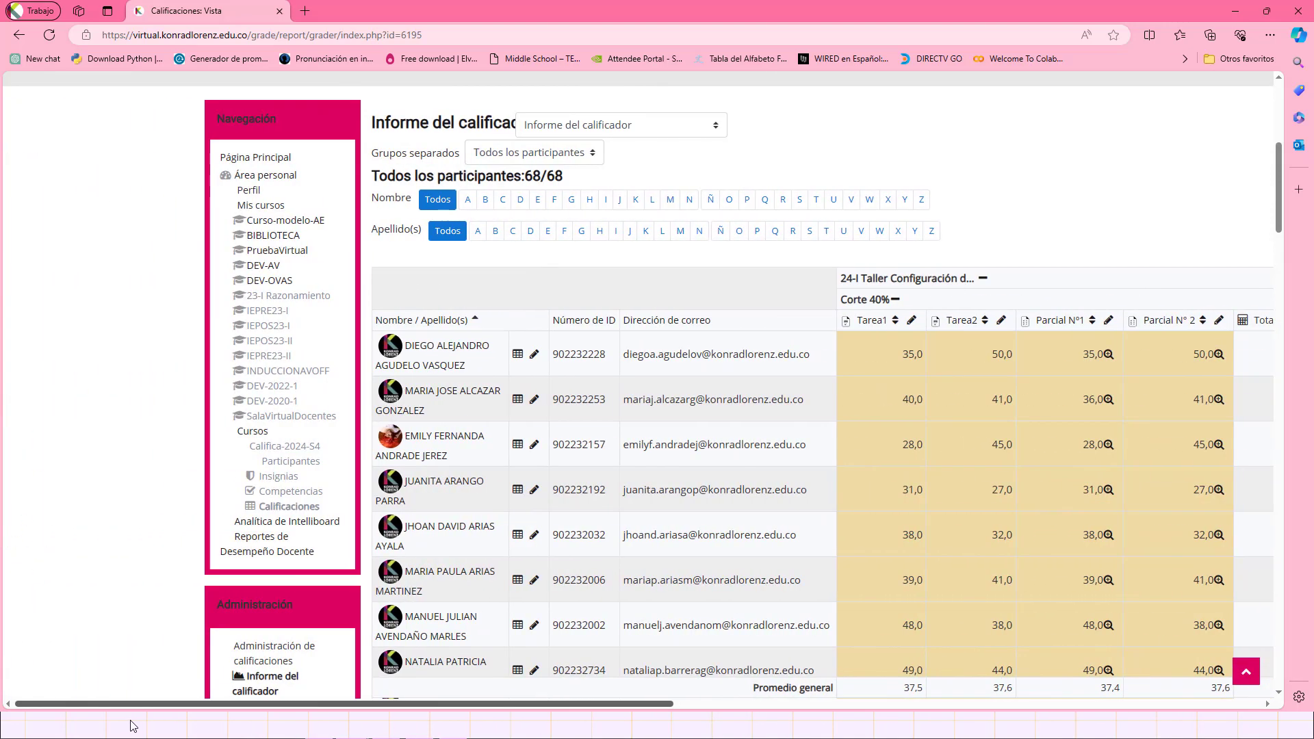
pyautogui.scroll(-3, 310, 494)
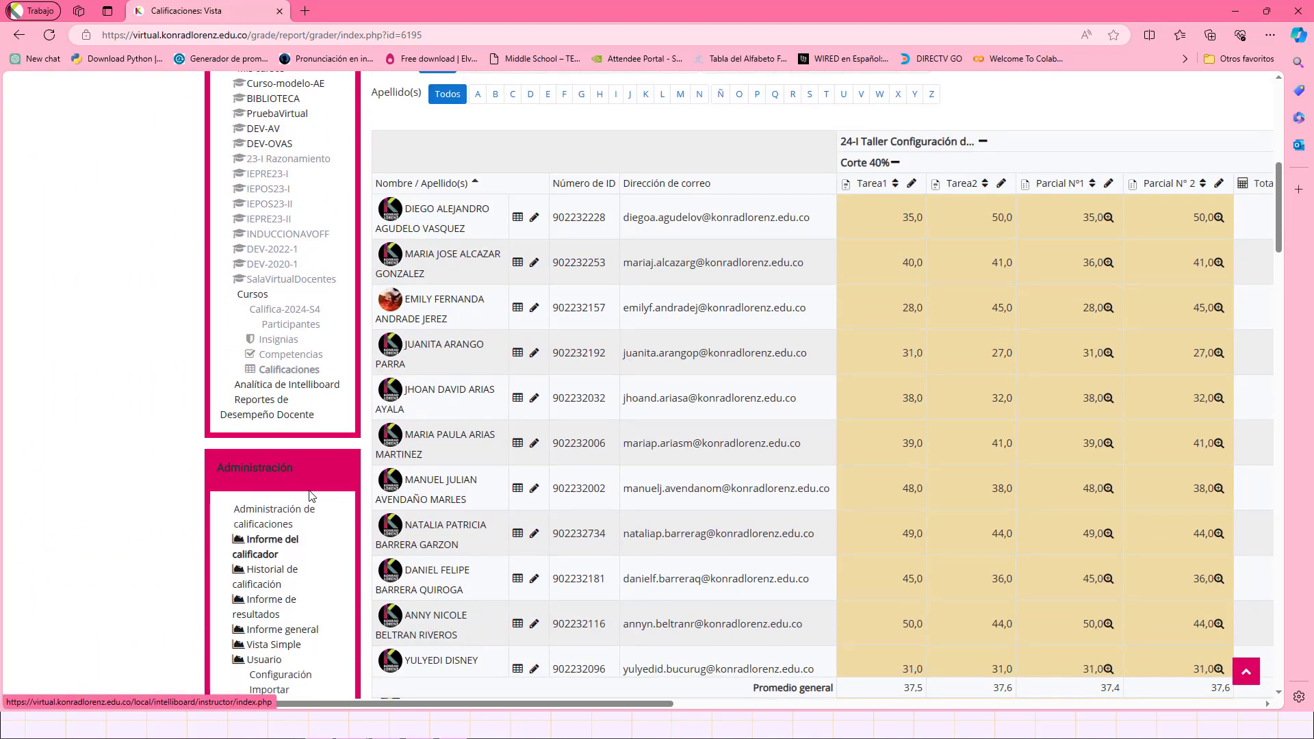
pyautogui.scroll(-2, 309, 494)
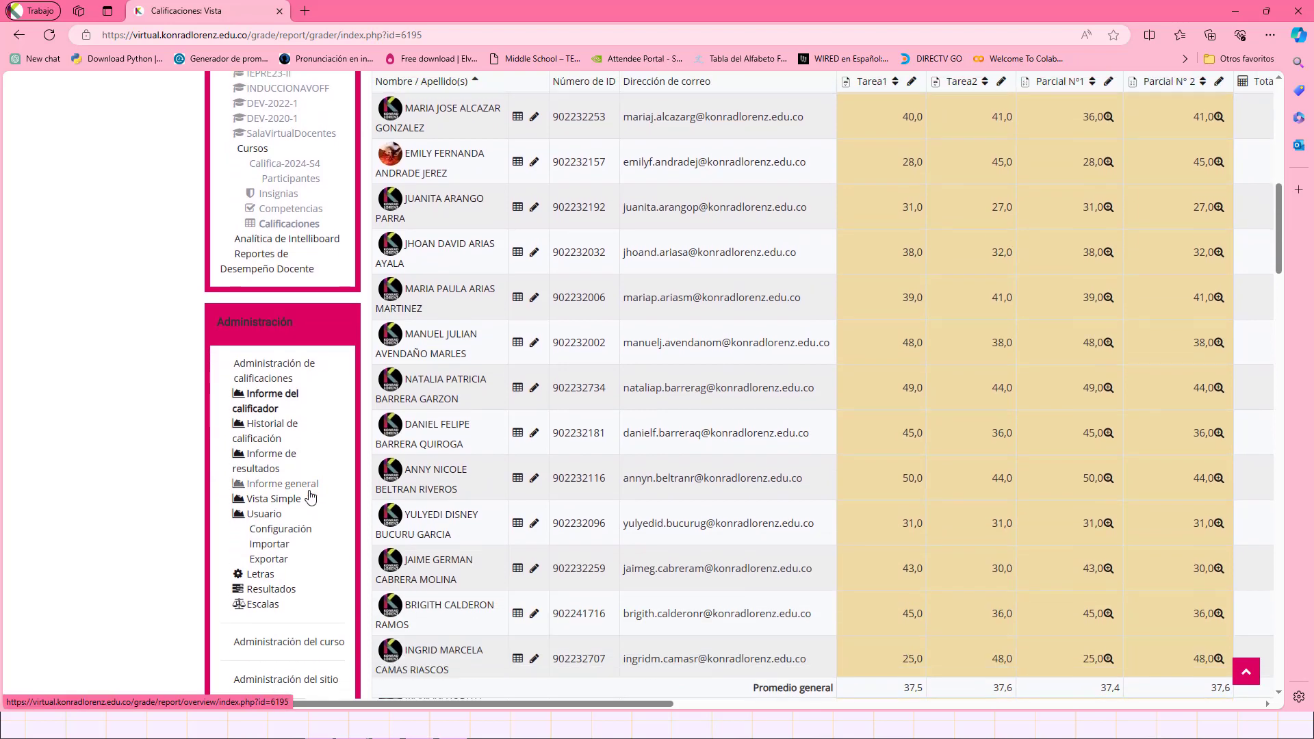
pyautogui.scroll(2, 309, 496)
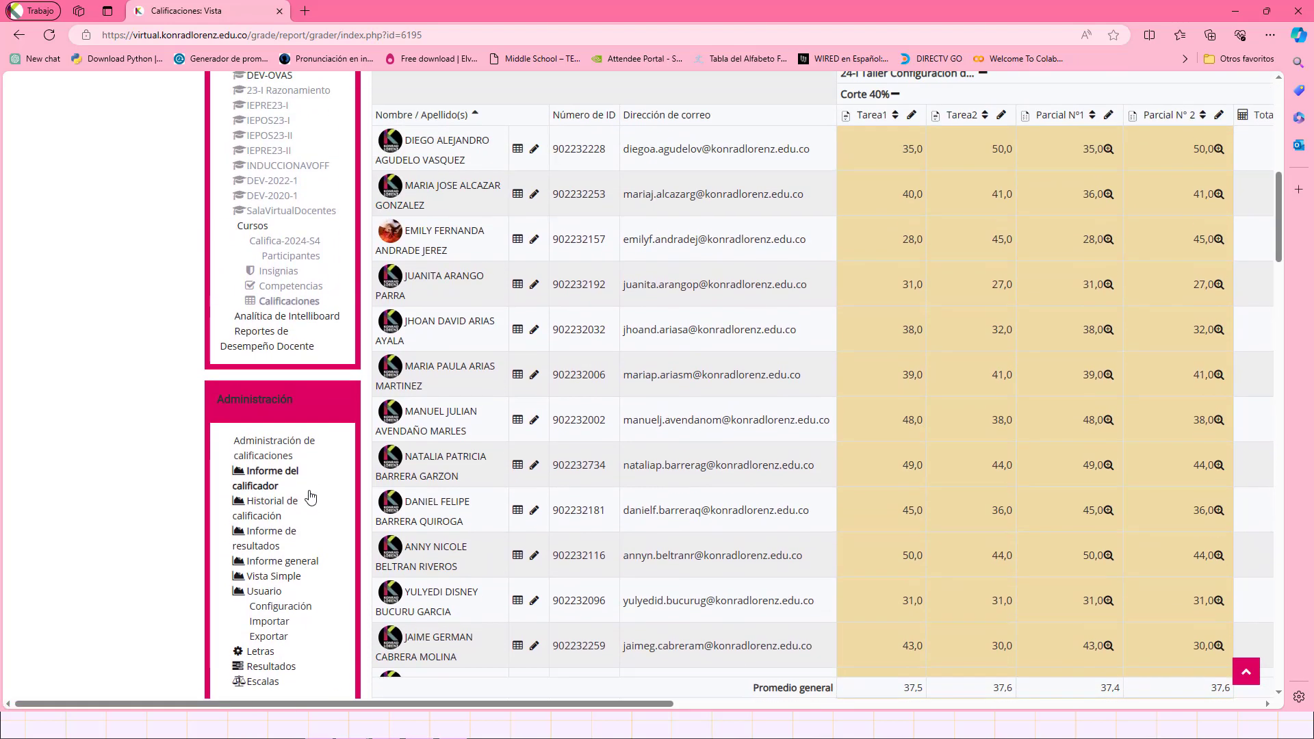
pyautogui.scroll(3, 310, 494)
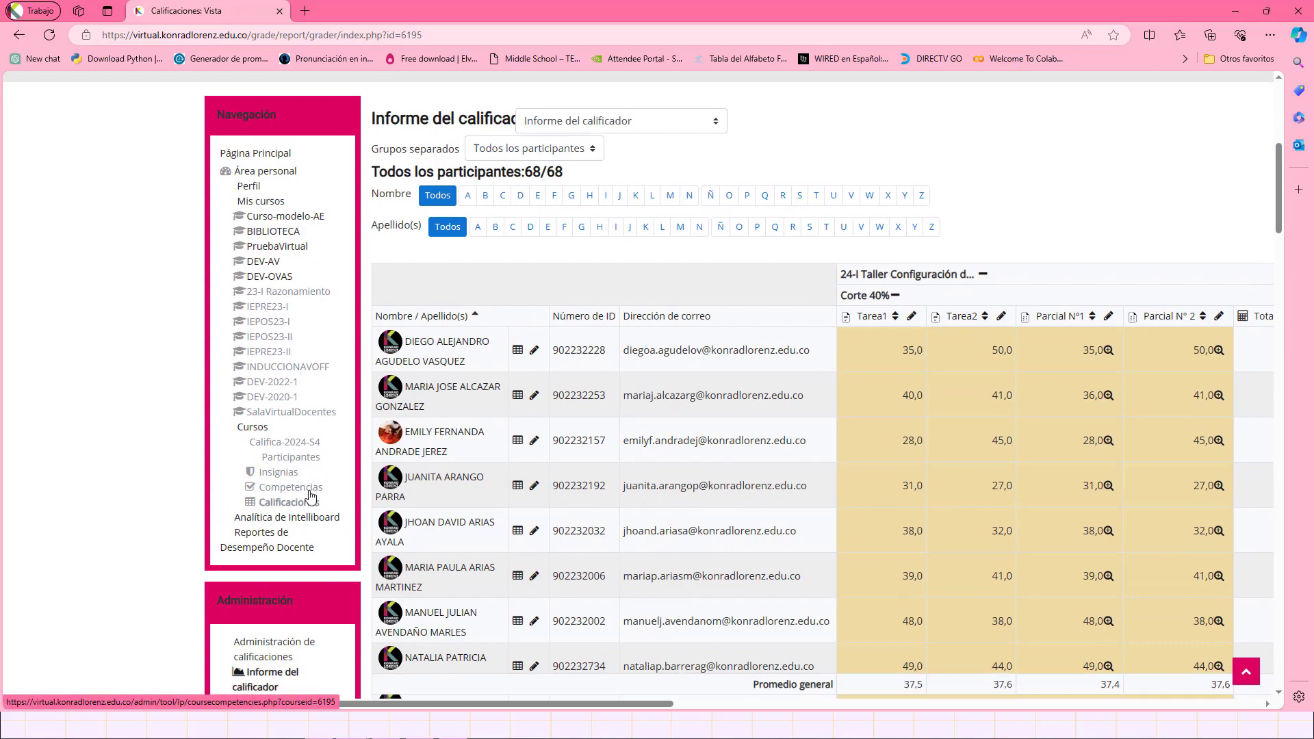
pyautogui.scroll(-3, 310, 496)
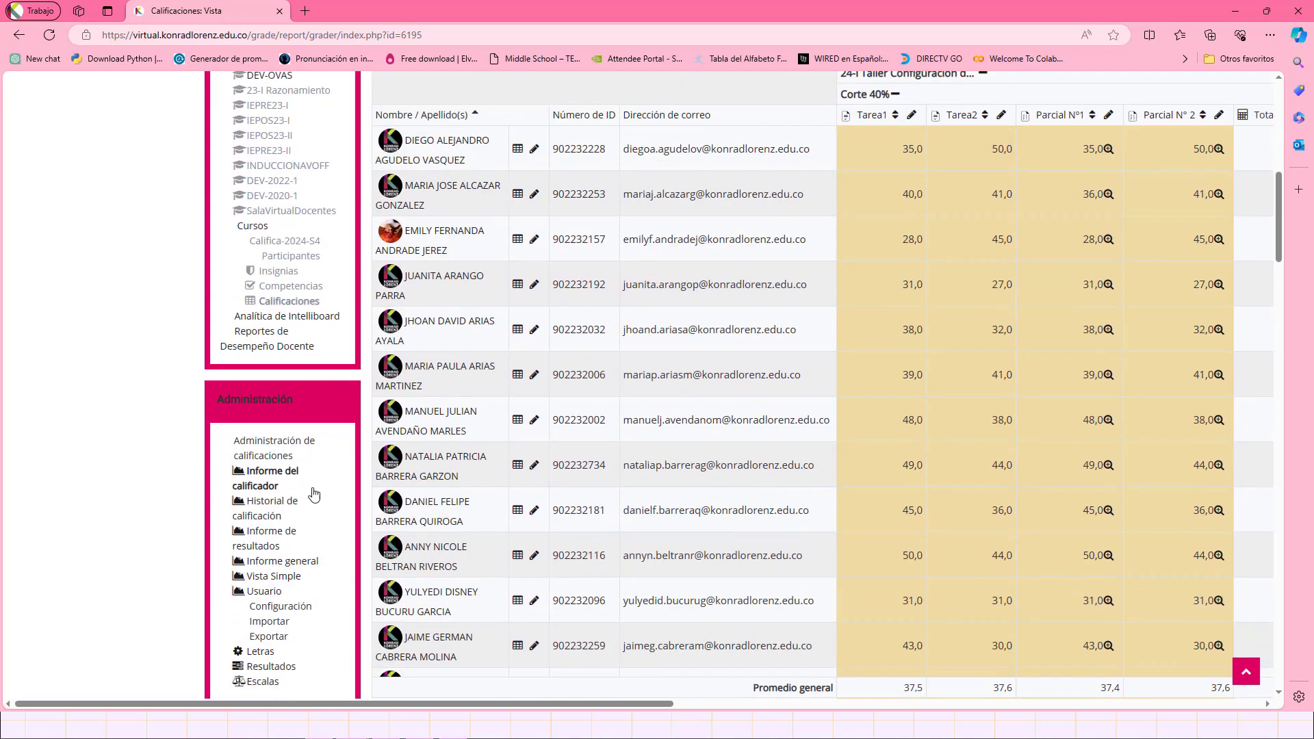
pyautogui.scroll(3, 327, 427)
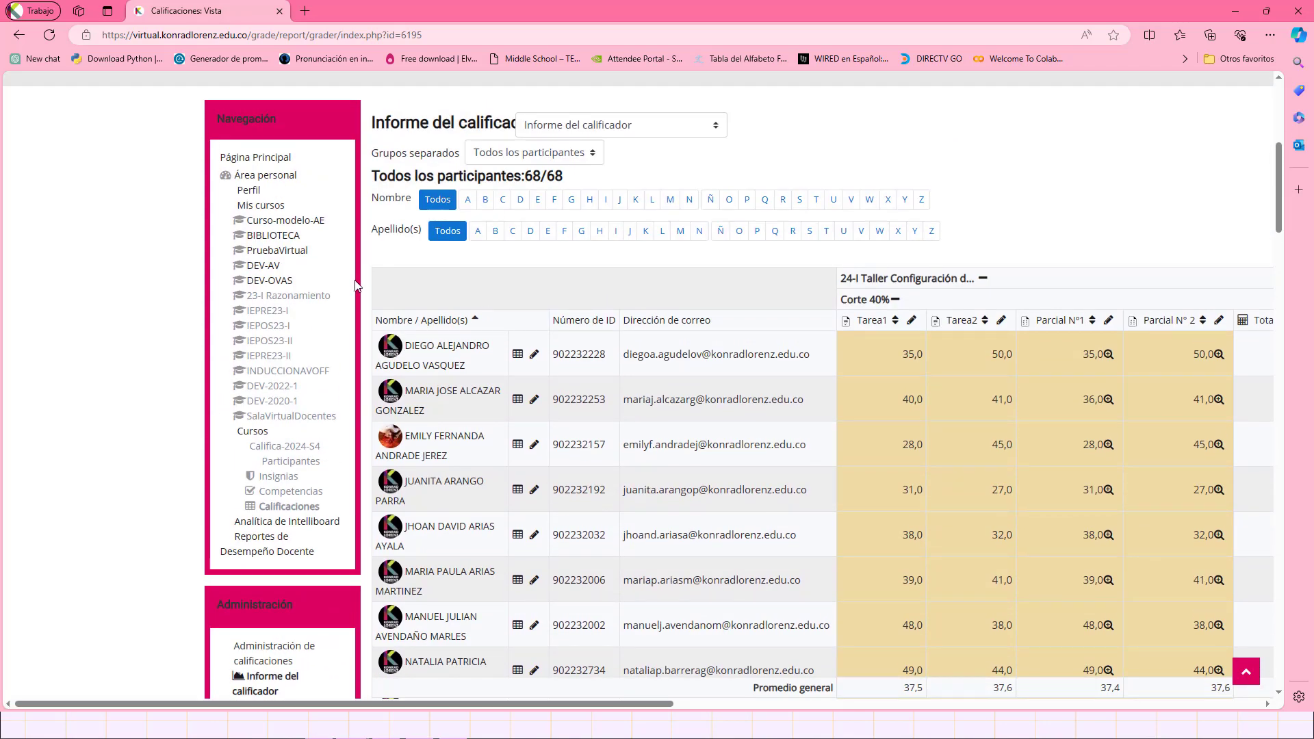
# Open the Califica-2024-S4 course page and review the example grade weights under Parcelación de Calificaciones
pyautogui.scroll(3, 359, 286)
pyautogui.click(393, 269)
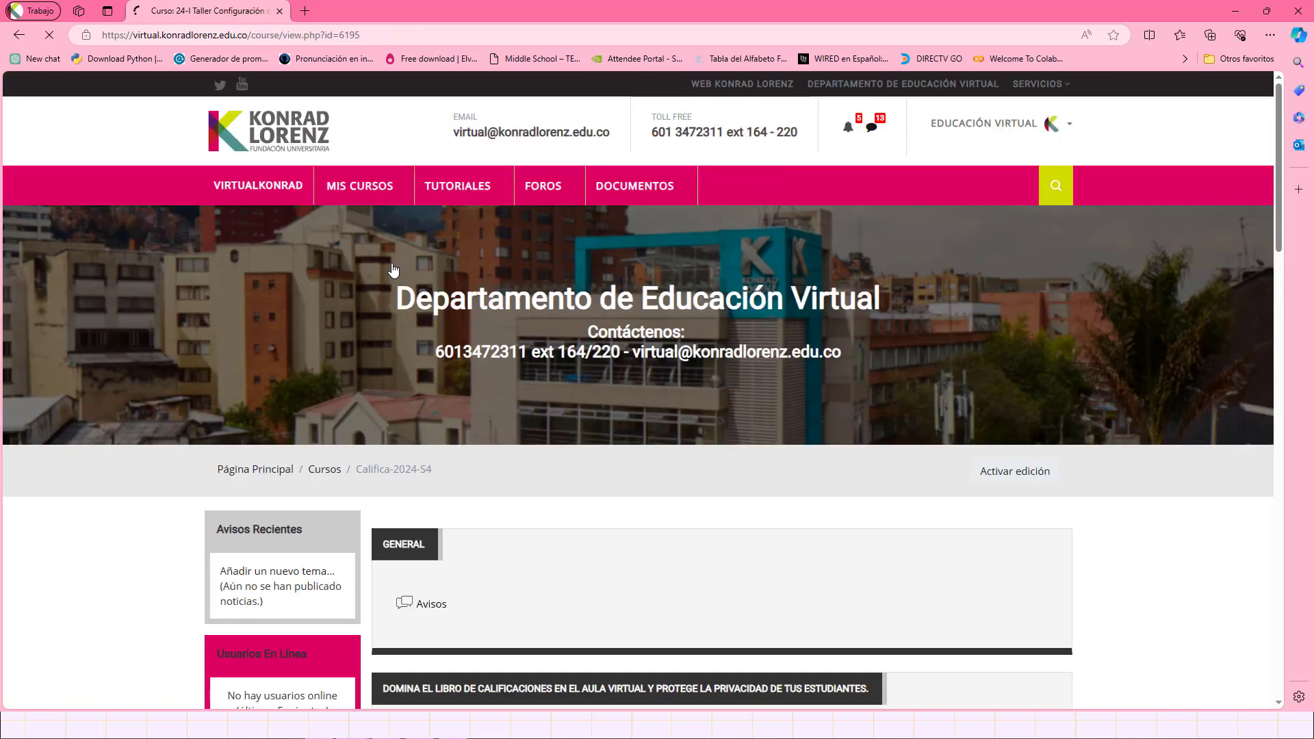
pyautogui.scroll(-5, 1121, 544)
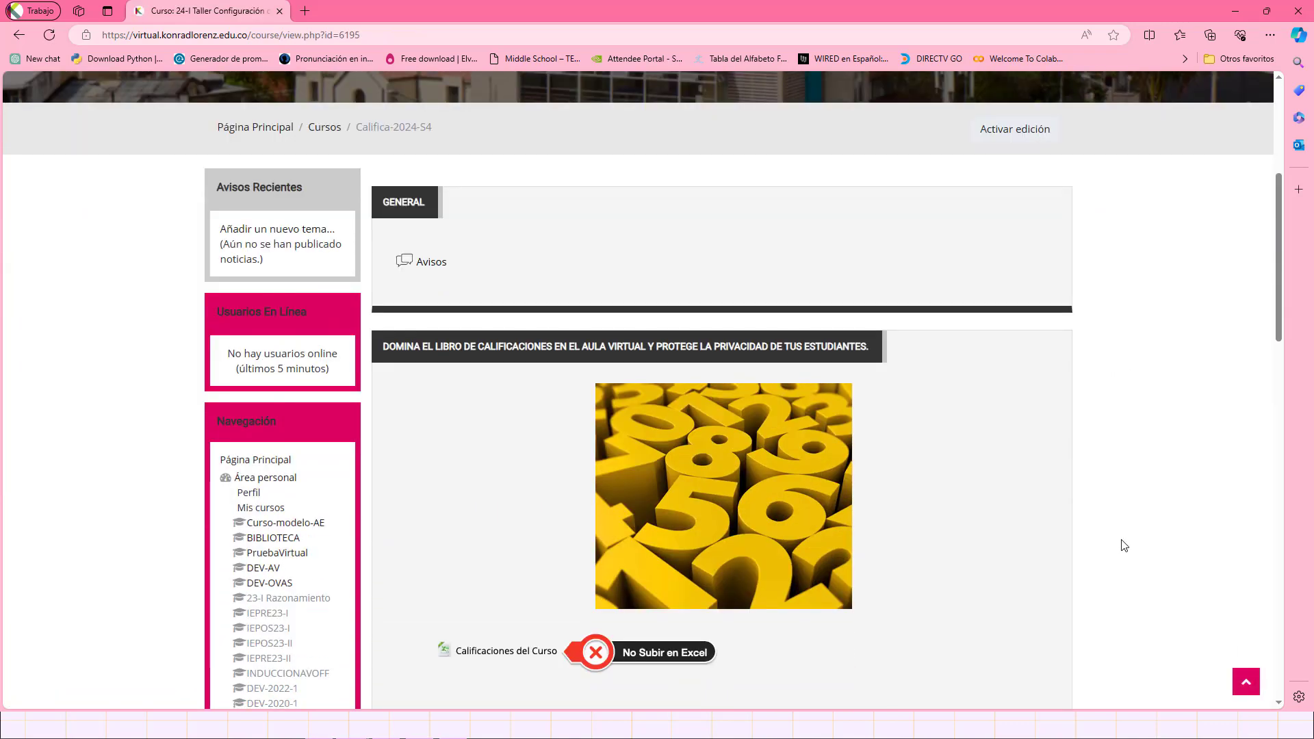
pyautogui.scroll(-4, 1124, 545)
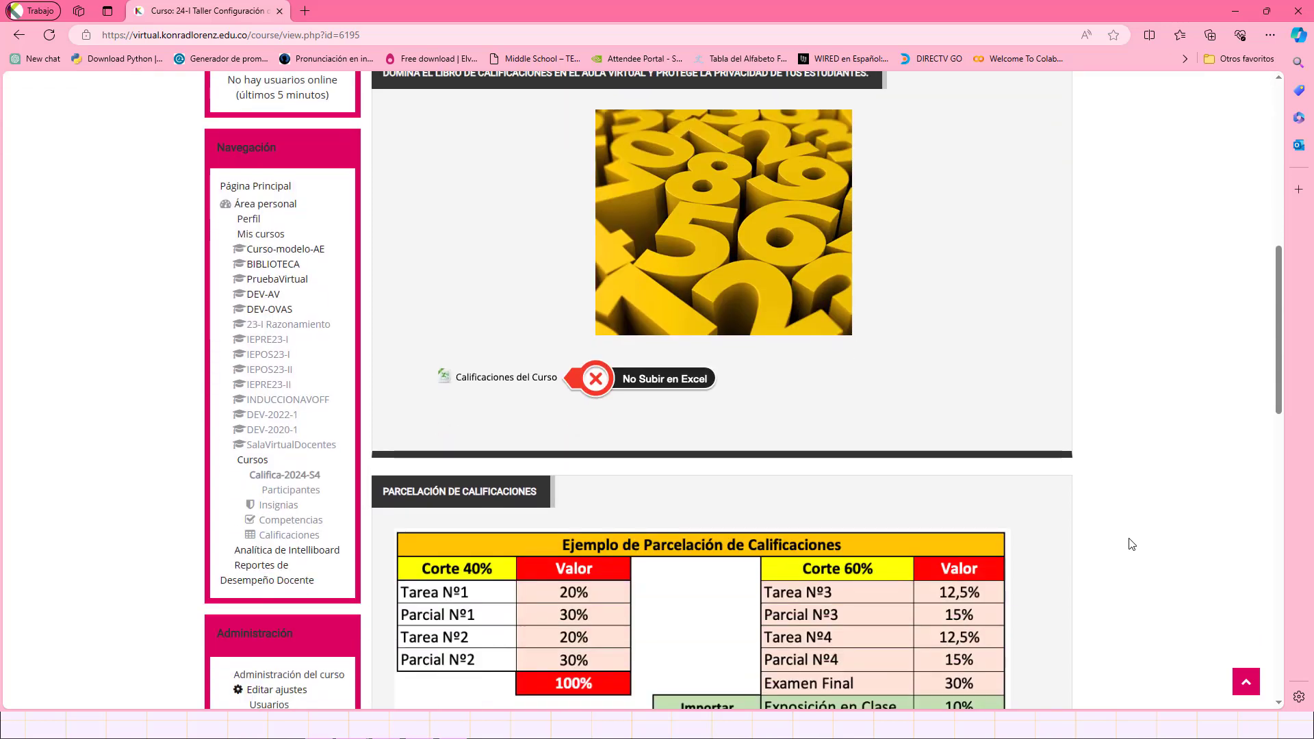
pyautogui.scroll(-4, 1131, 544)
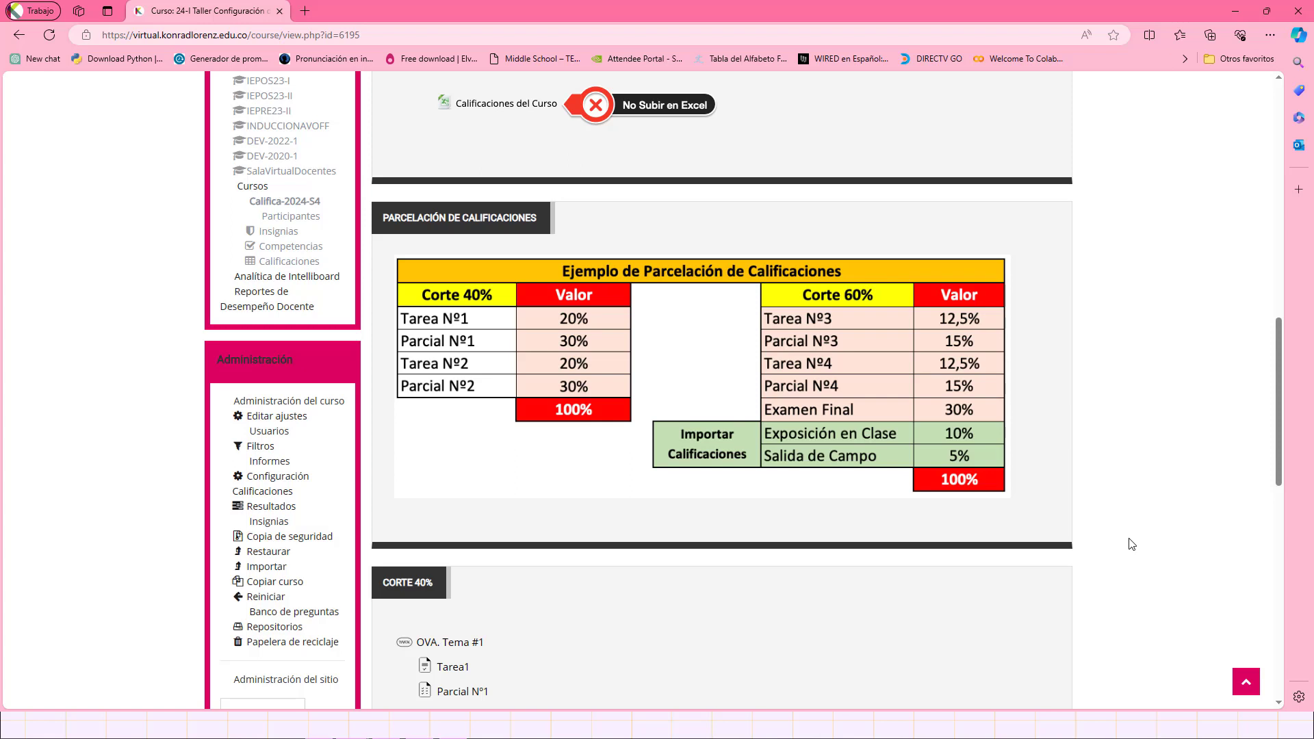
pyautogui.scroll(8, 1130, 545)
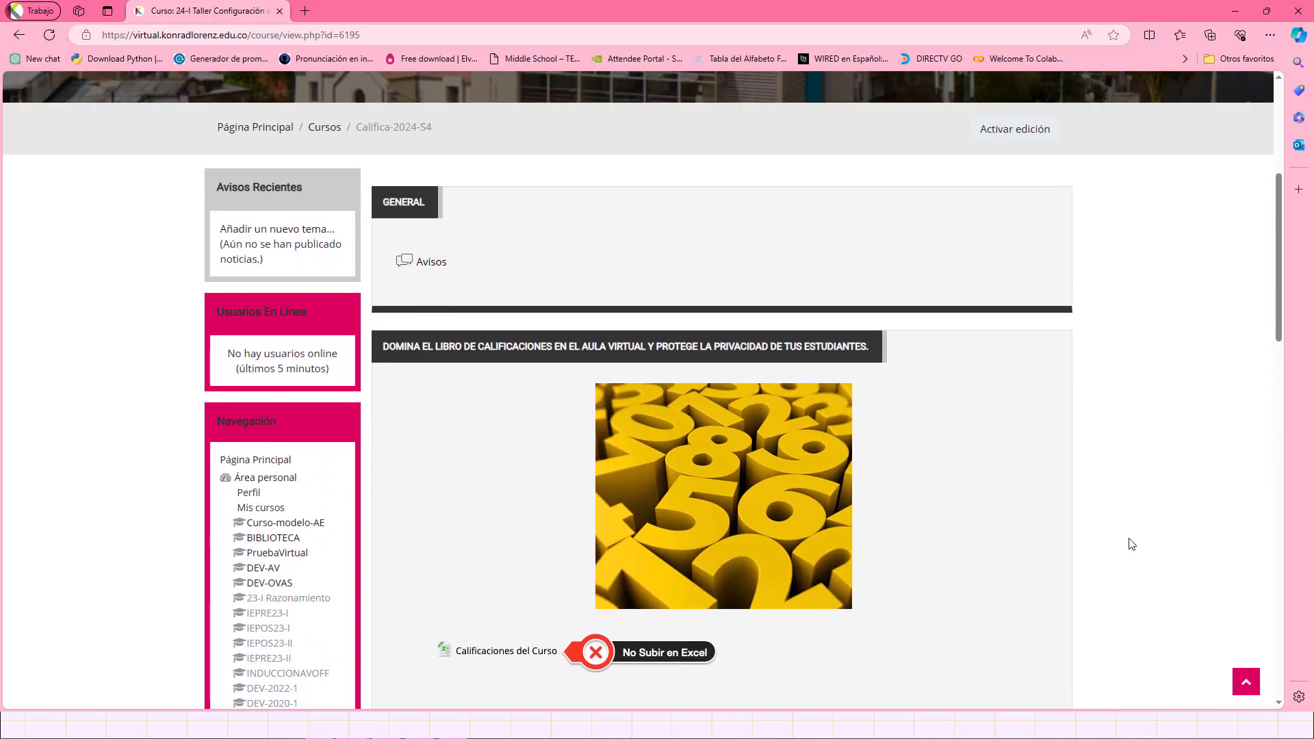